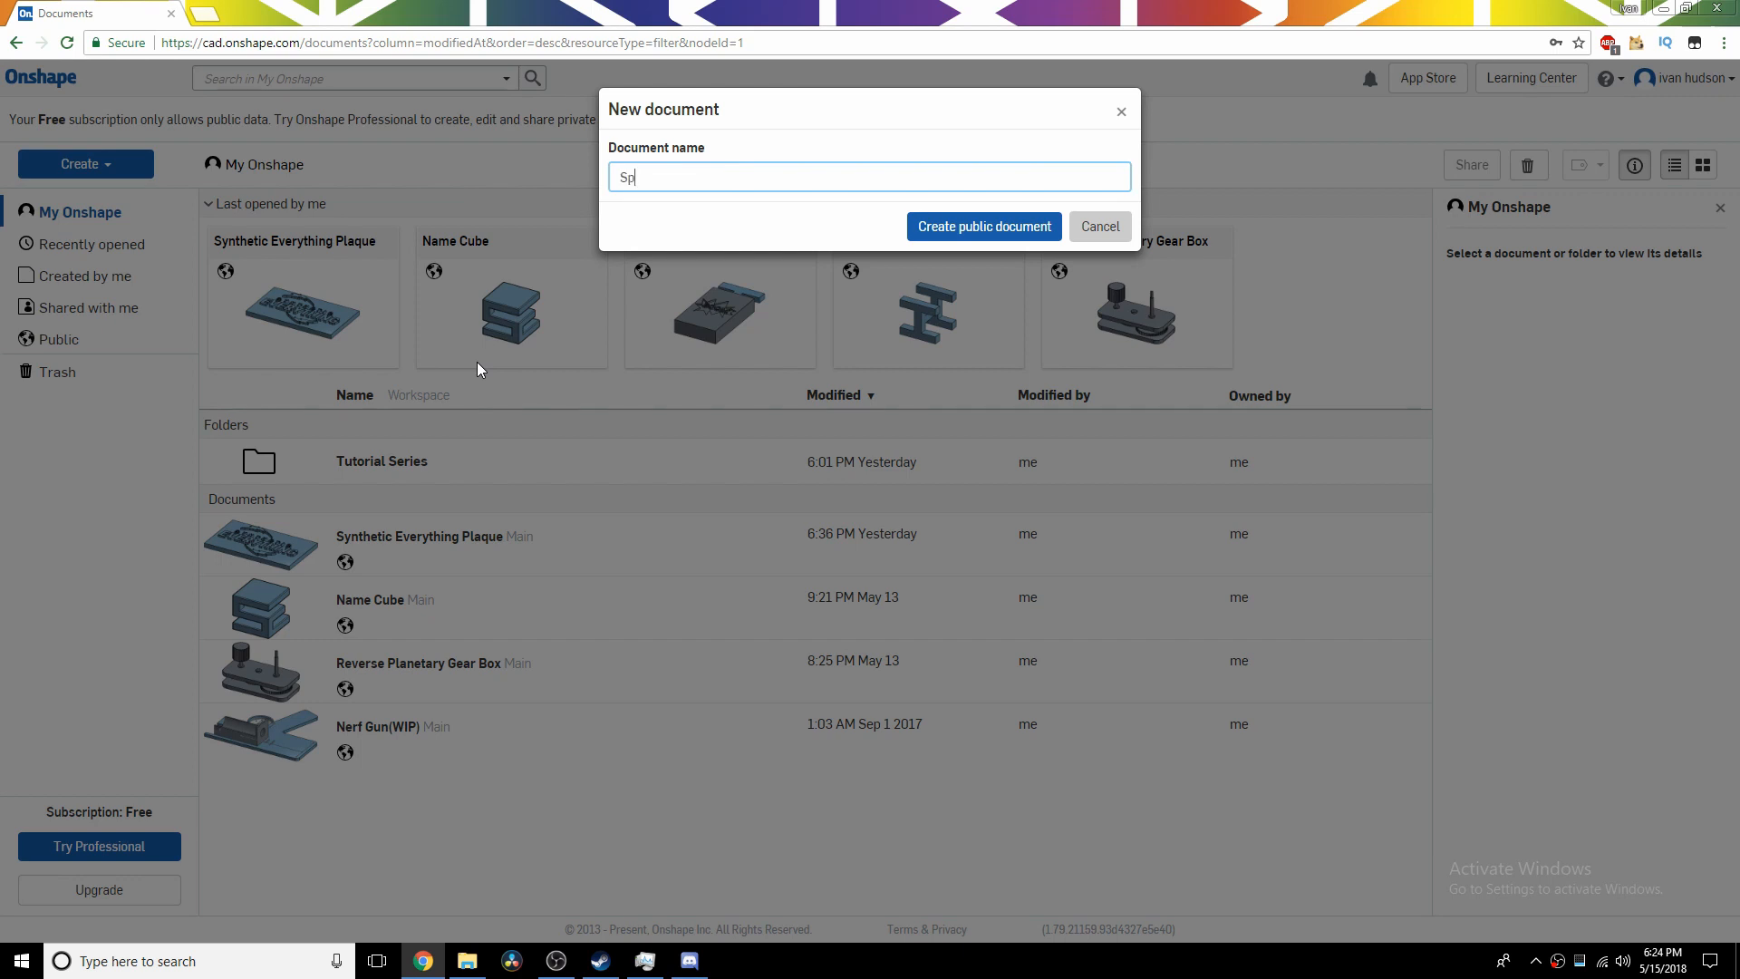
# Create the public document "Speaker Holder" and start a sketch on the Right plane.
pyautogui.write('Holder')
pyautogui.press('Return')
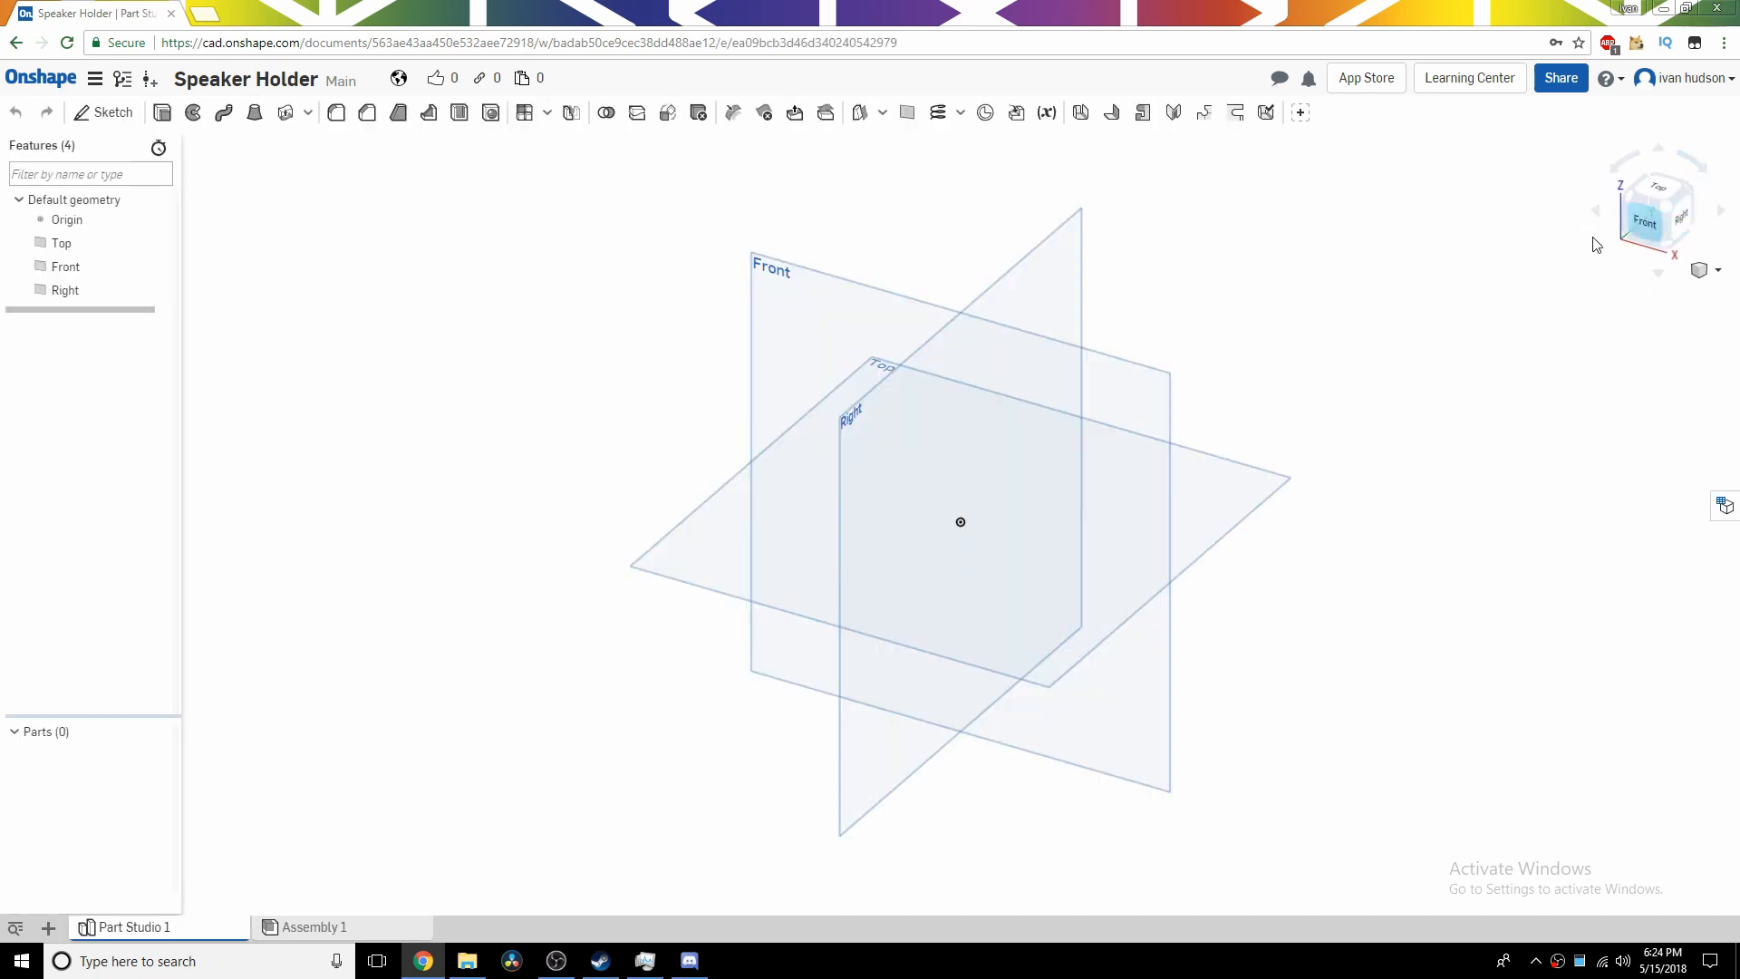
pyautogui.click(1683, 220)
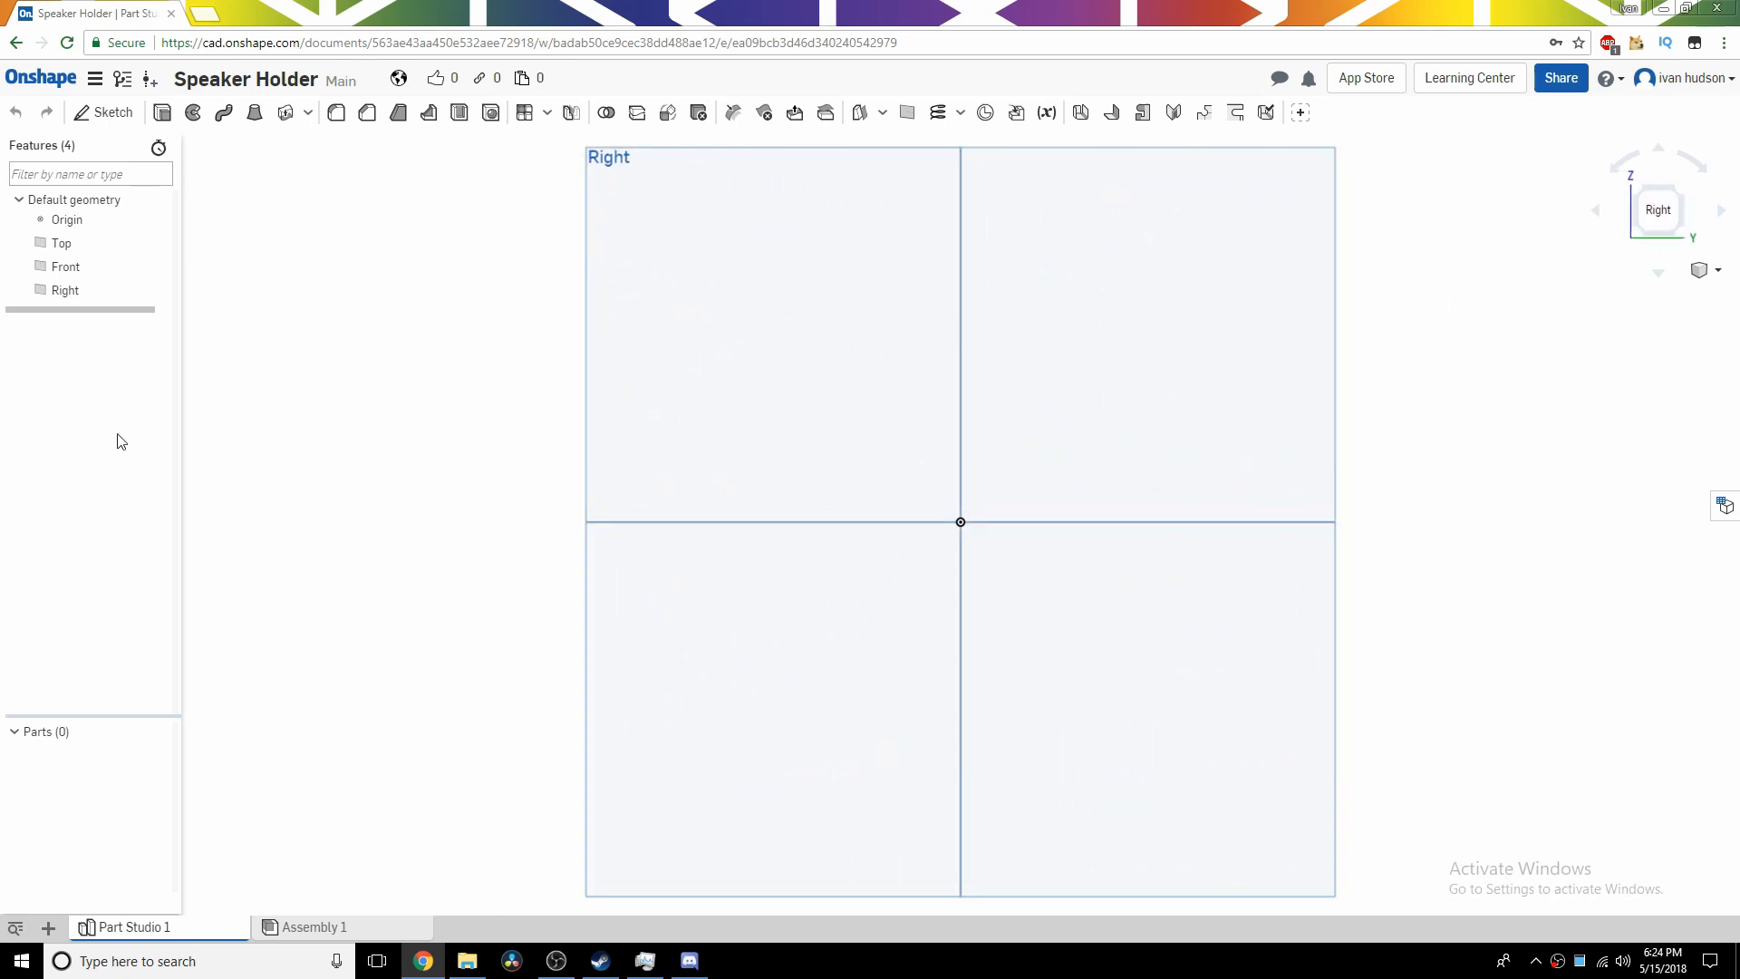
pyautogui.click(104, 112)
pyautogui.click(835, 382)
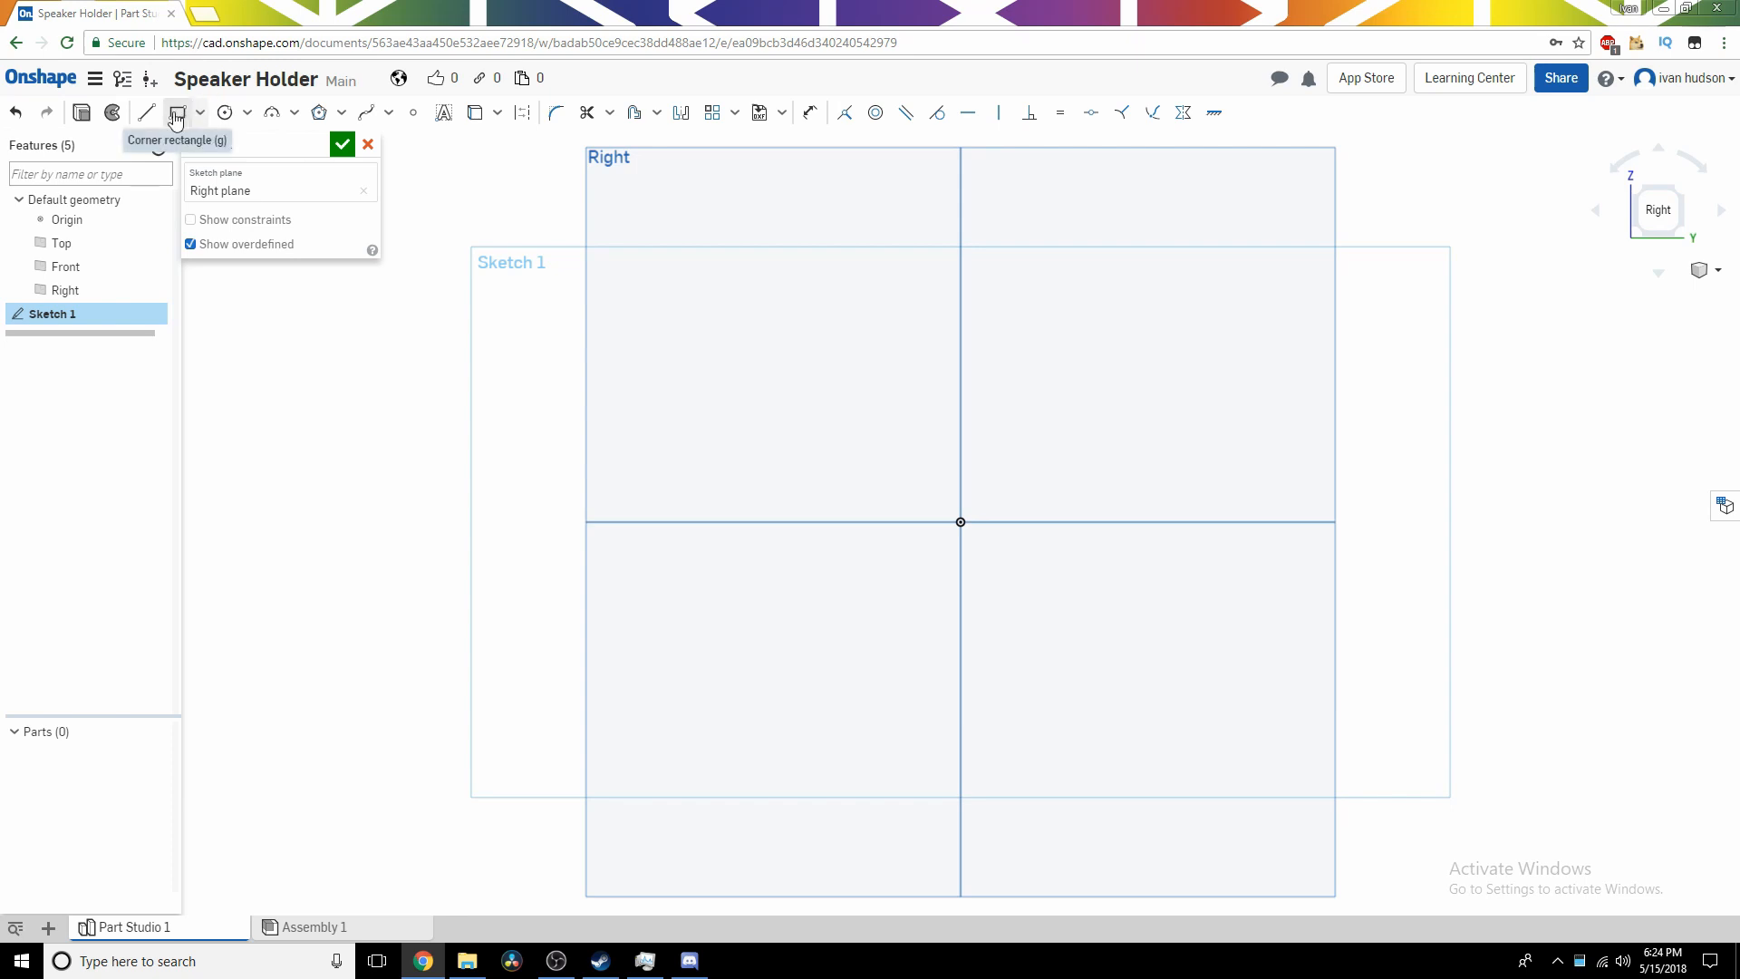
# Set the workspace's default length unit to millimeter and its default mass unit to gram.
pyautogui.click(94, 78)
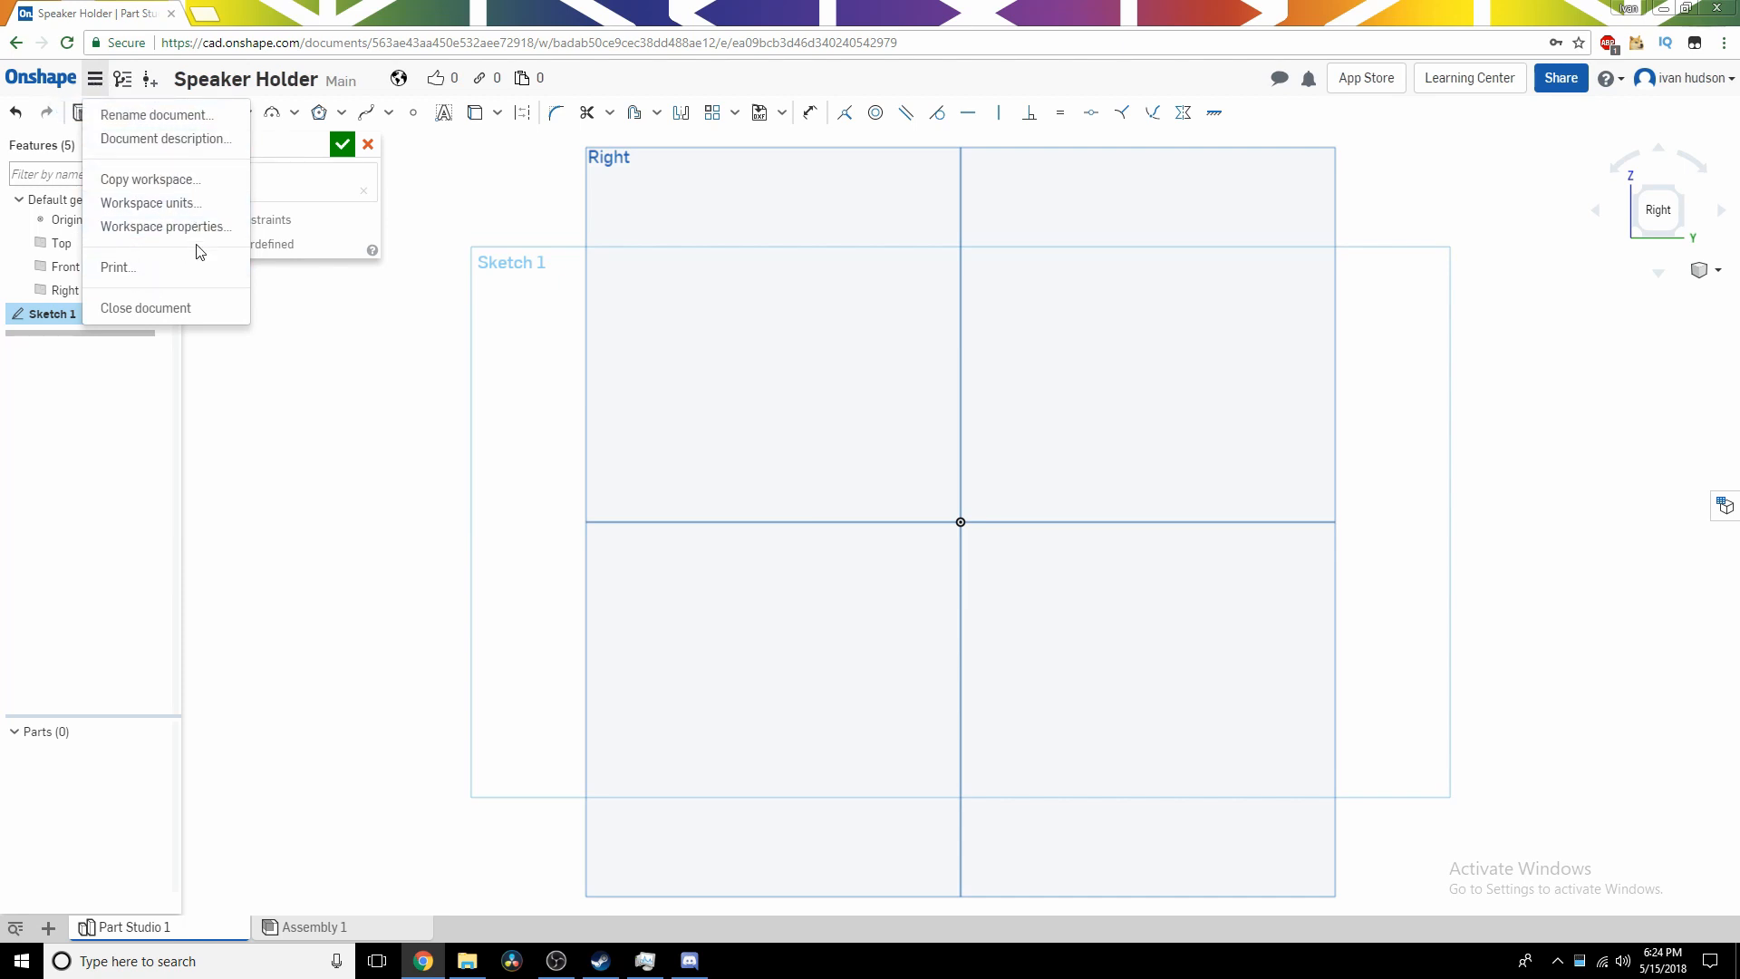
pyautogui.click(185, 207)
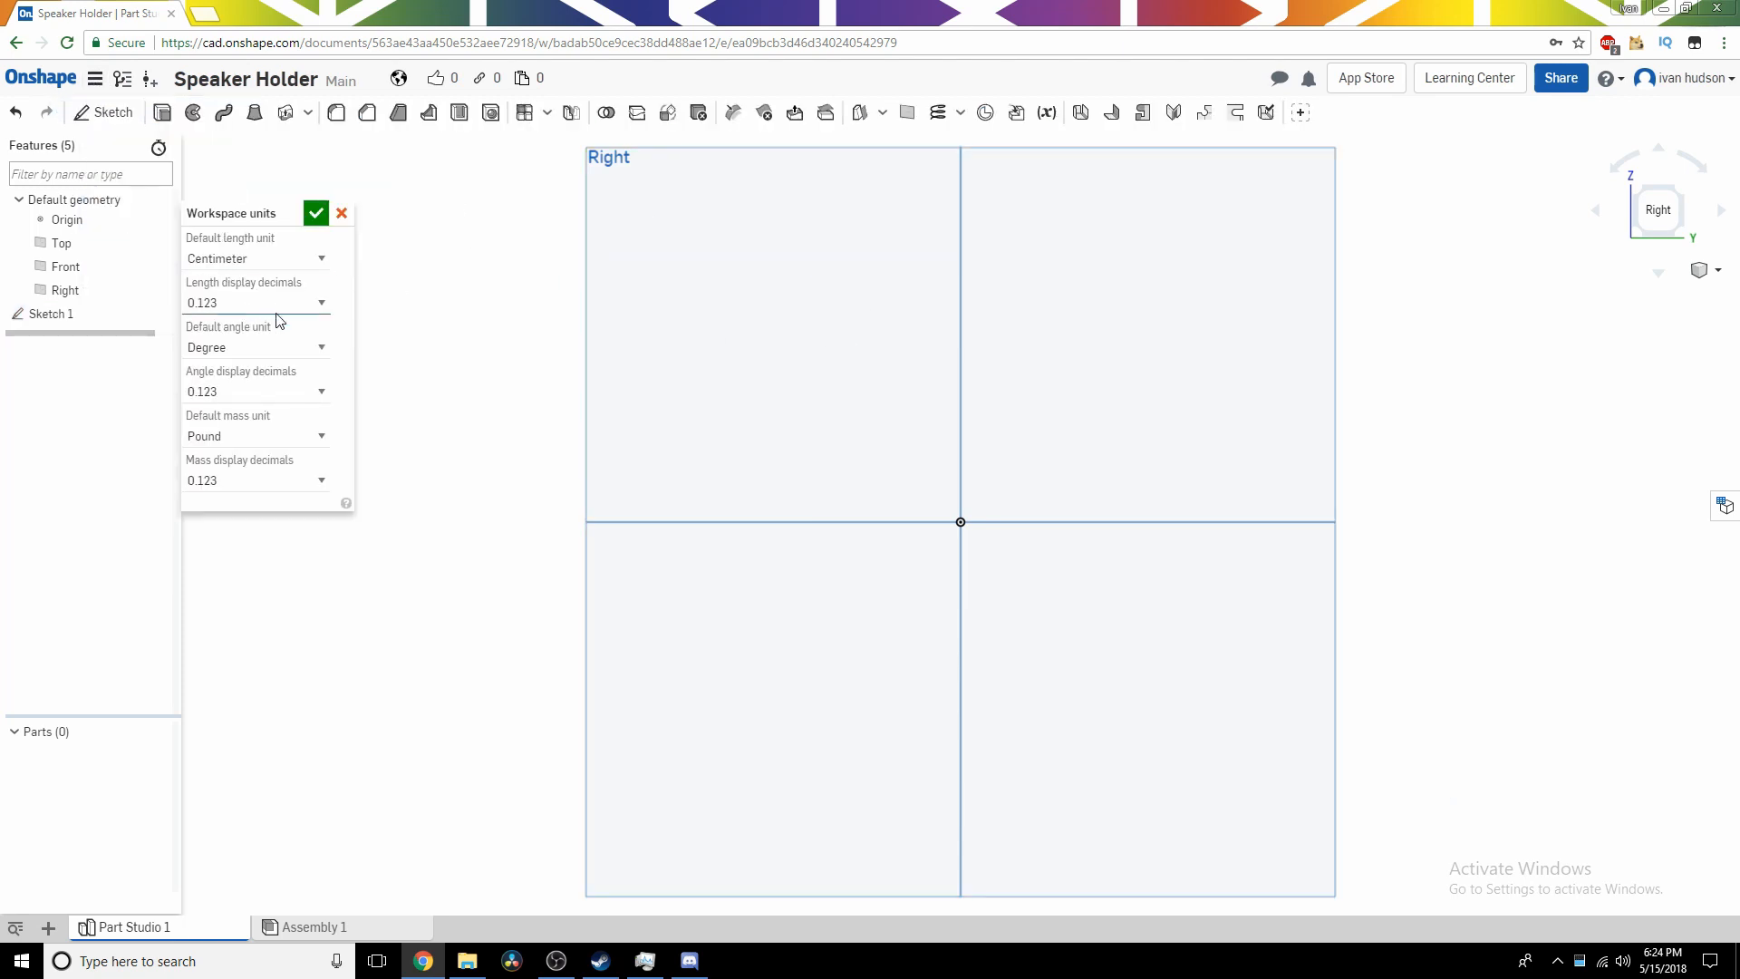
pyautogui.click(254, 259)
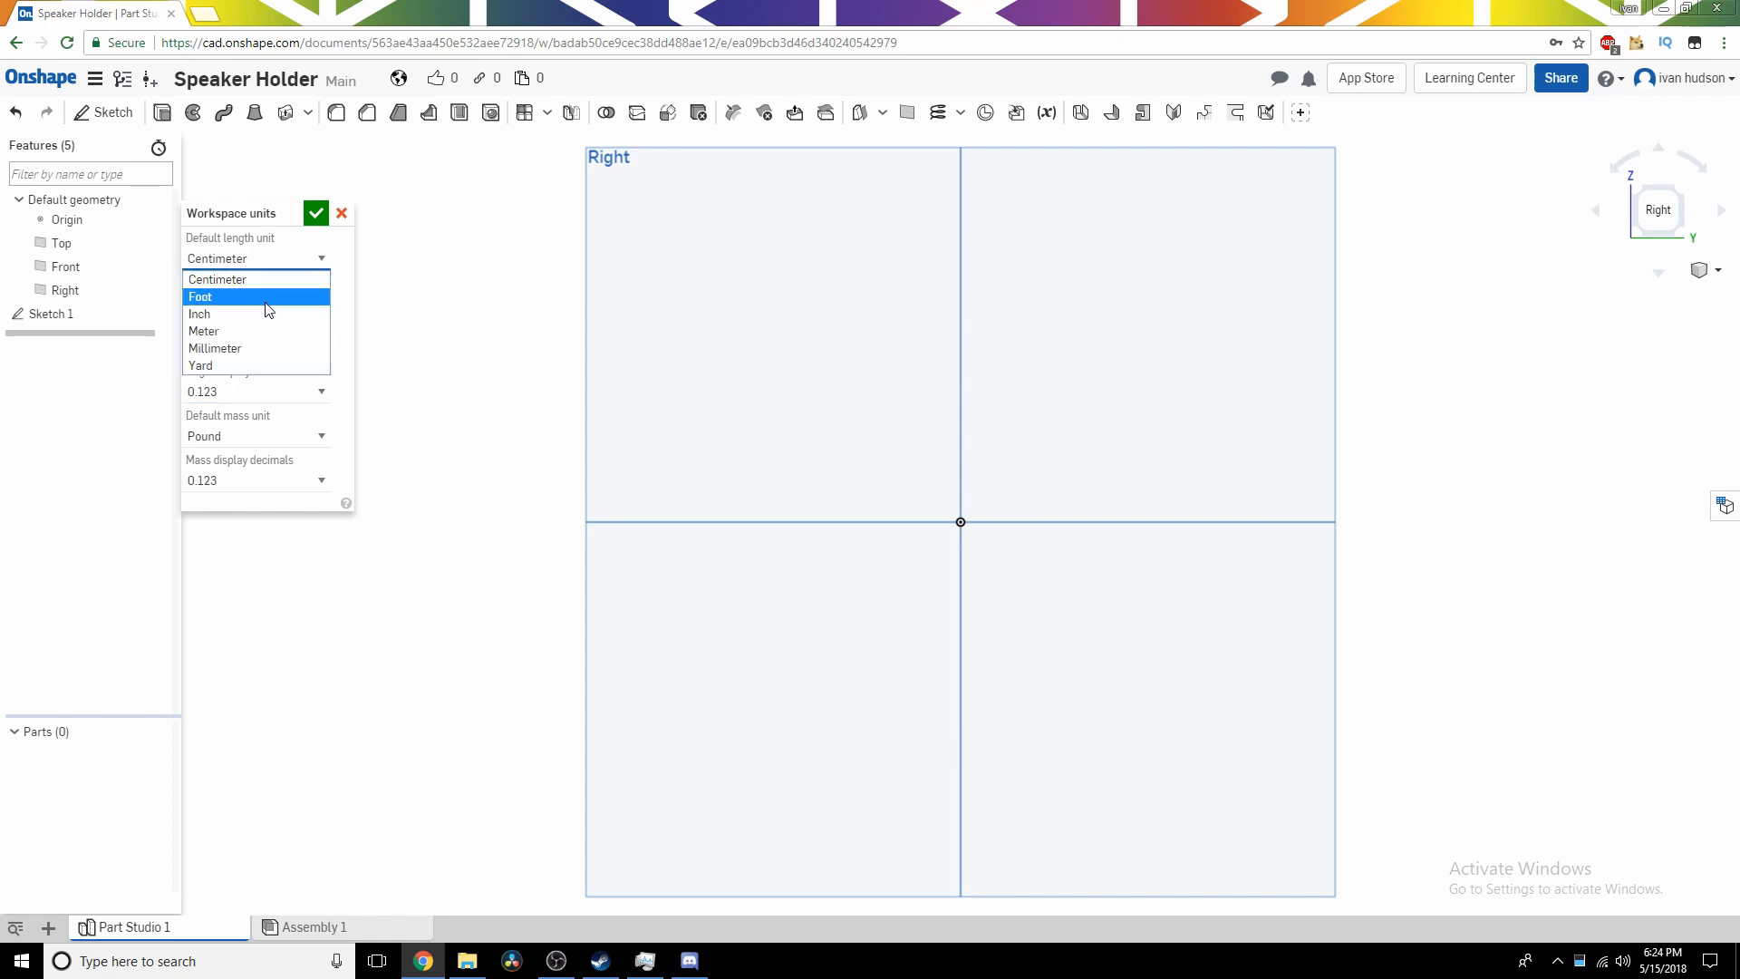
pyautogui.click(252, 347)
pyautogui.click(253, 436)
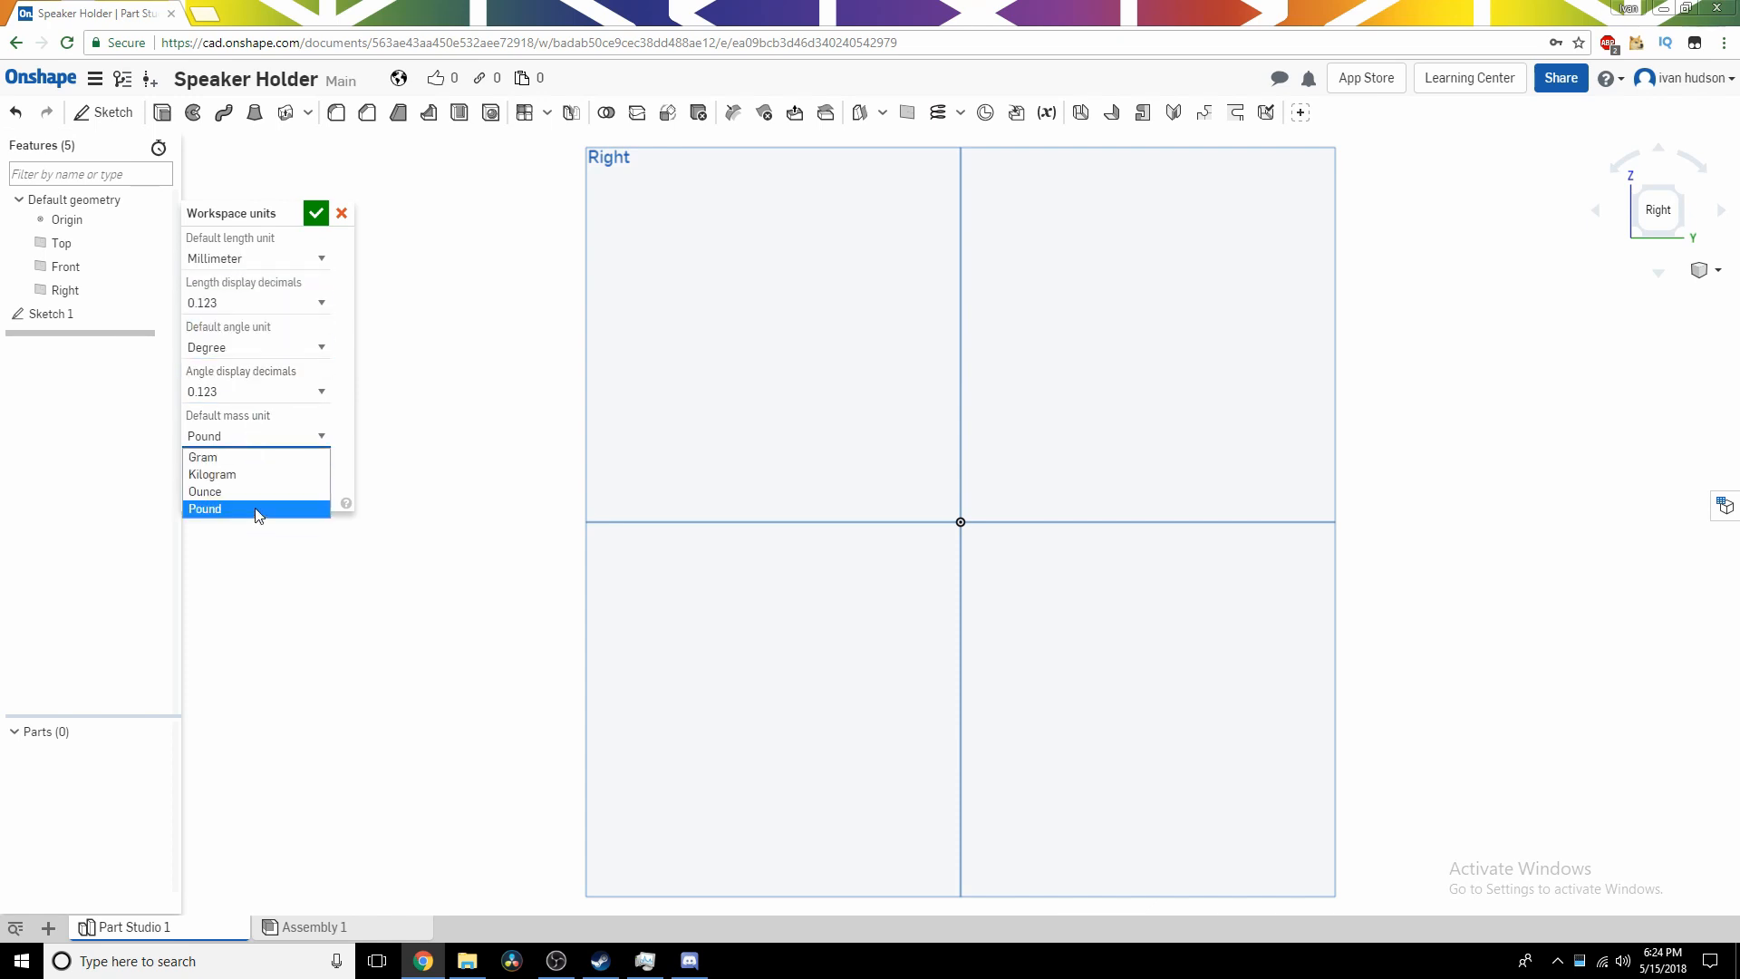
pyautogui.click(258, 474)
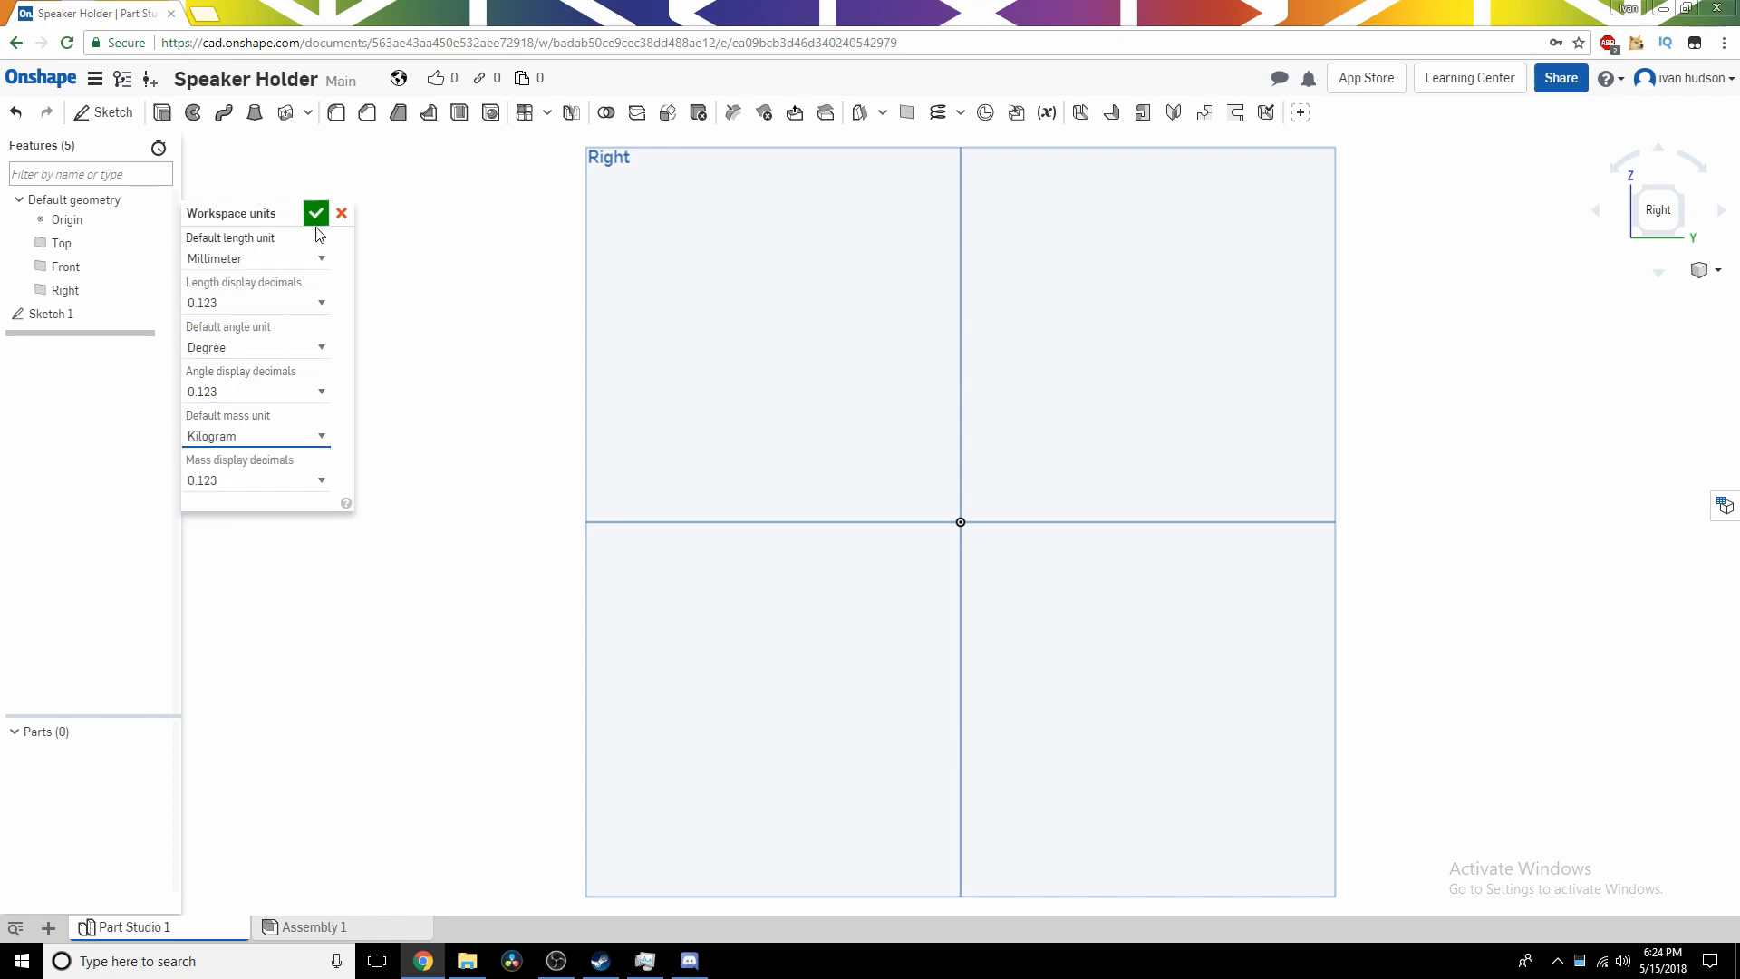
pyautogui.click(233, 438)
pyautogui.click(229, 454)
pyautogui.click(316, 213)
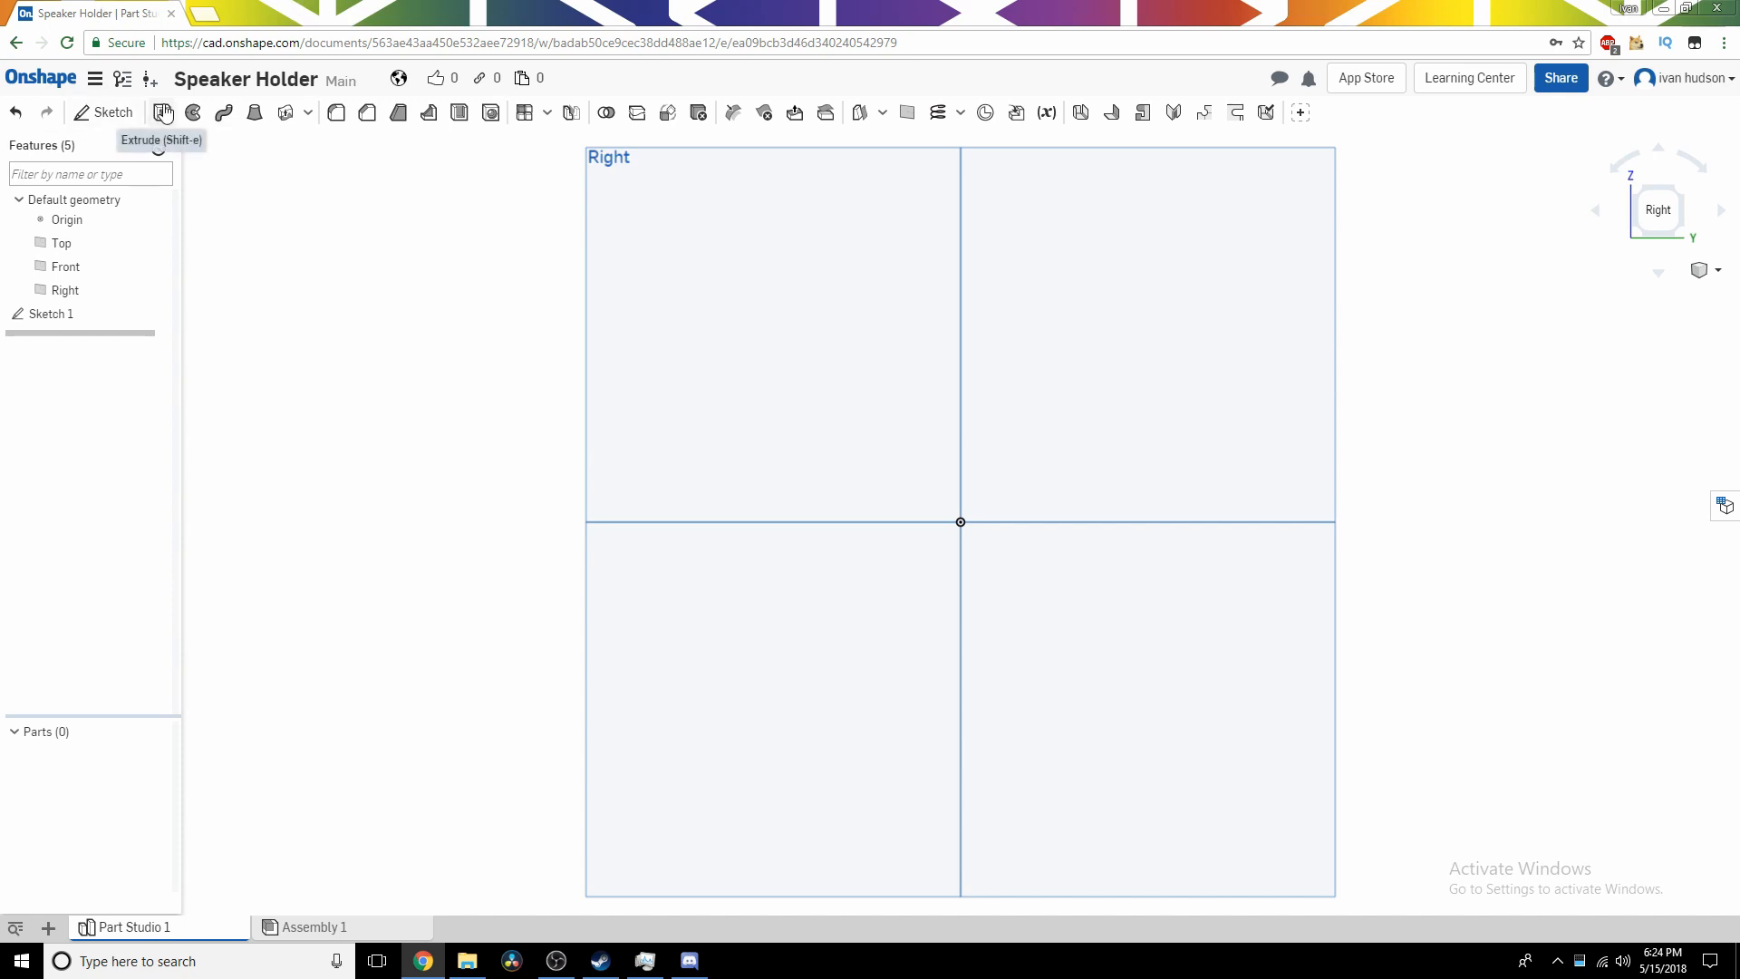
# Reopen Sketch 1 and draw a horizontal line about 21 mm long, roughly centred across the origin.
pyautogui.click(117, 113)
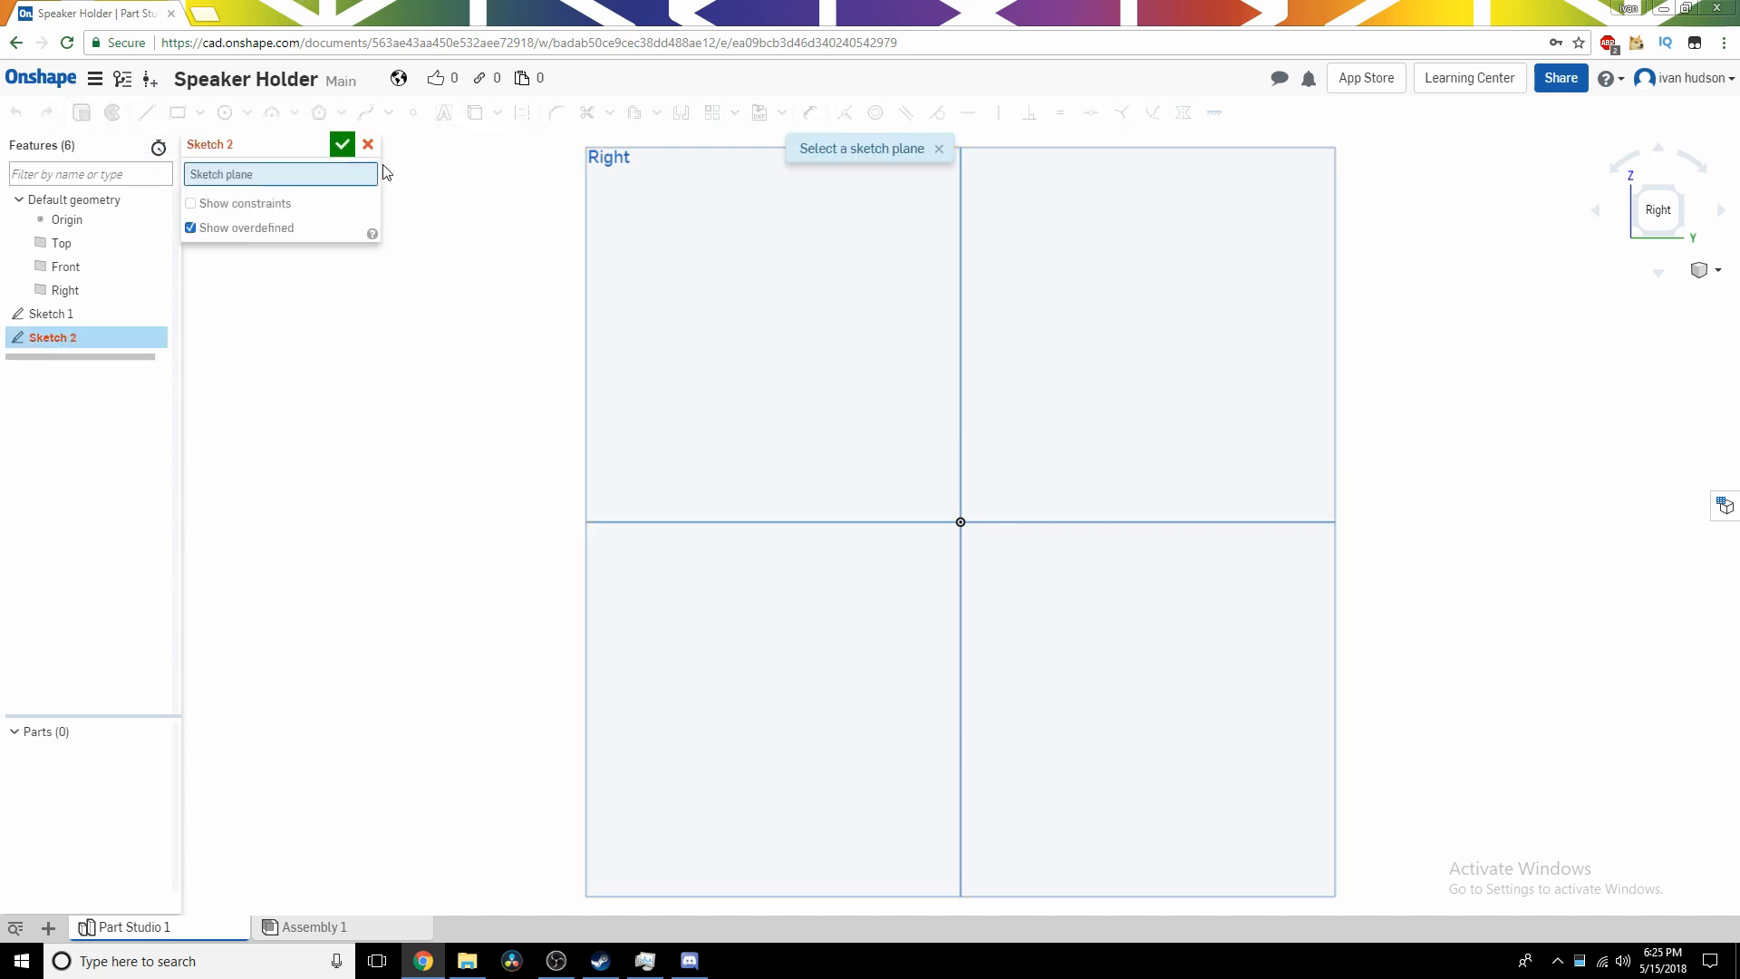
pyautogui.click(338, 140)
pyautogui.doubleClick(94, 314)
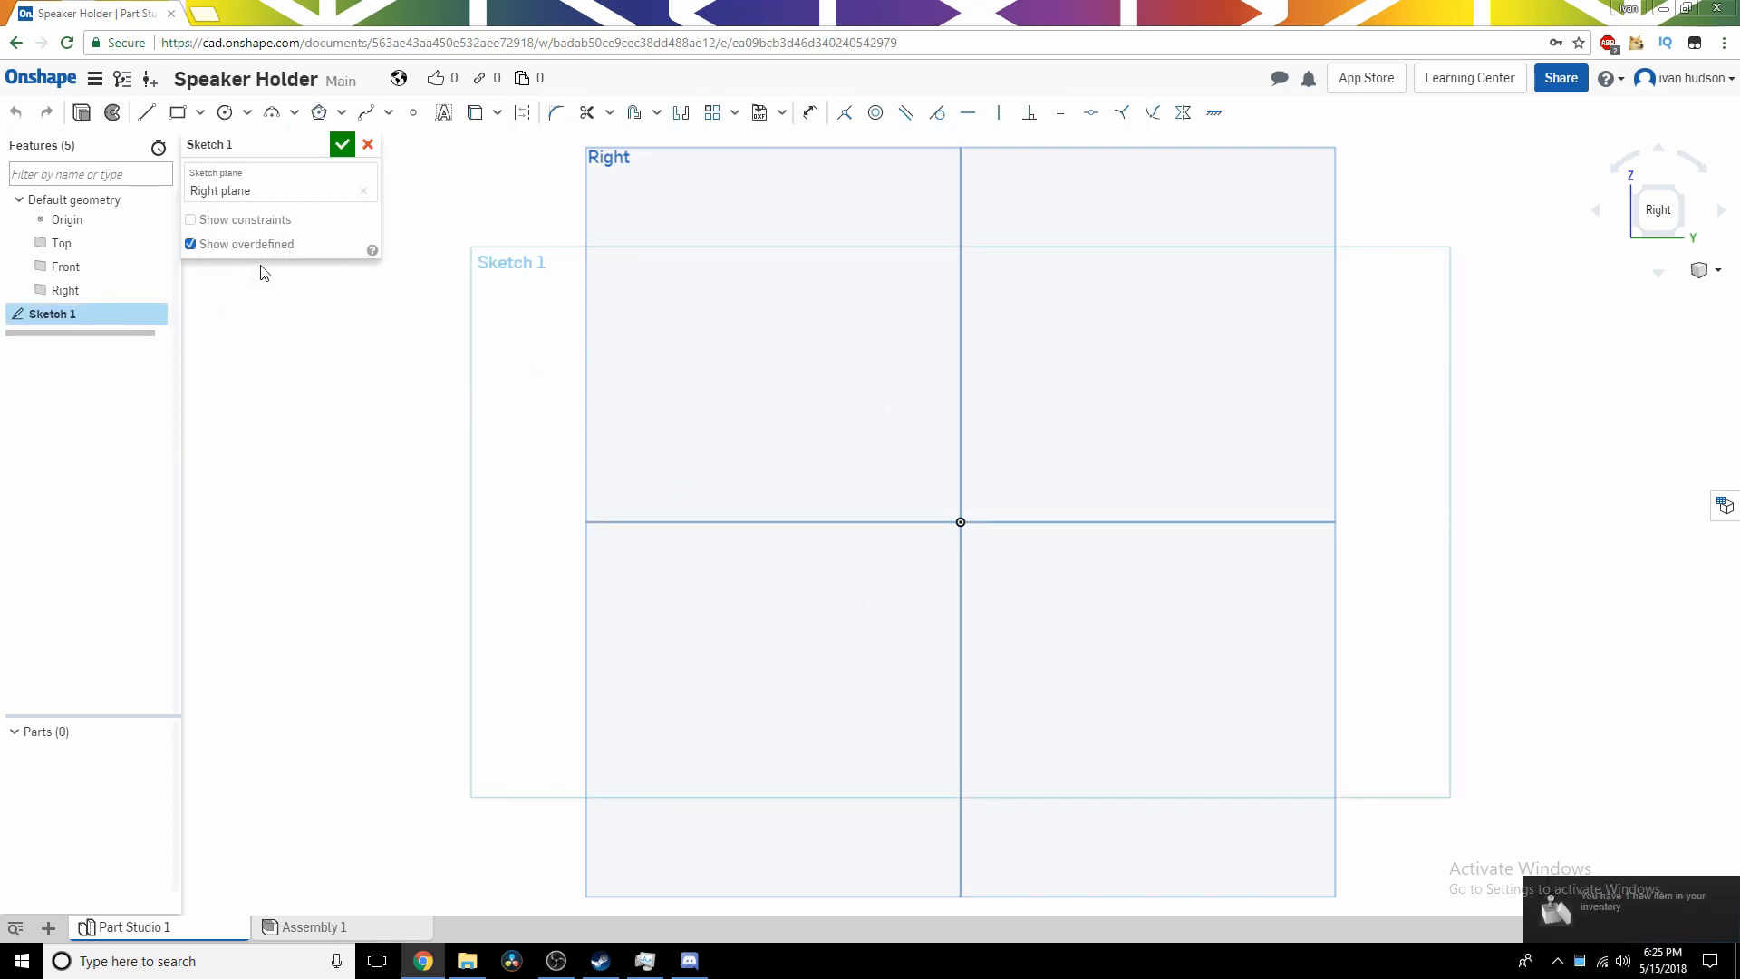
pyautogui.click(147, 114)
pyautogui.click(962, 522)
pyautogui.click(908, 523)
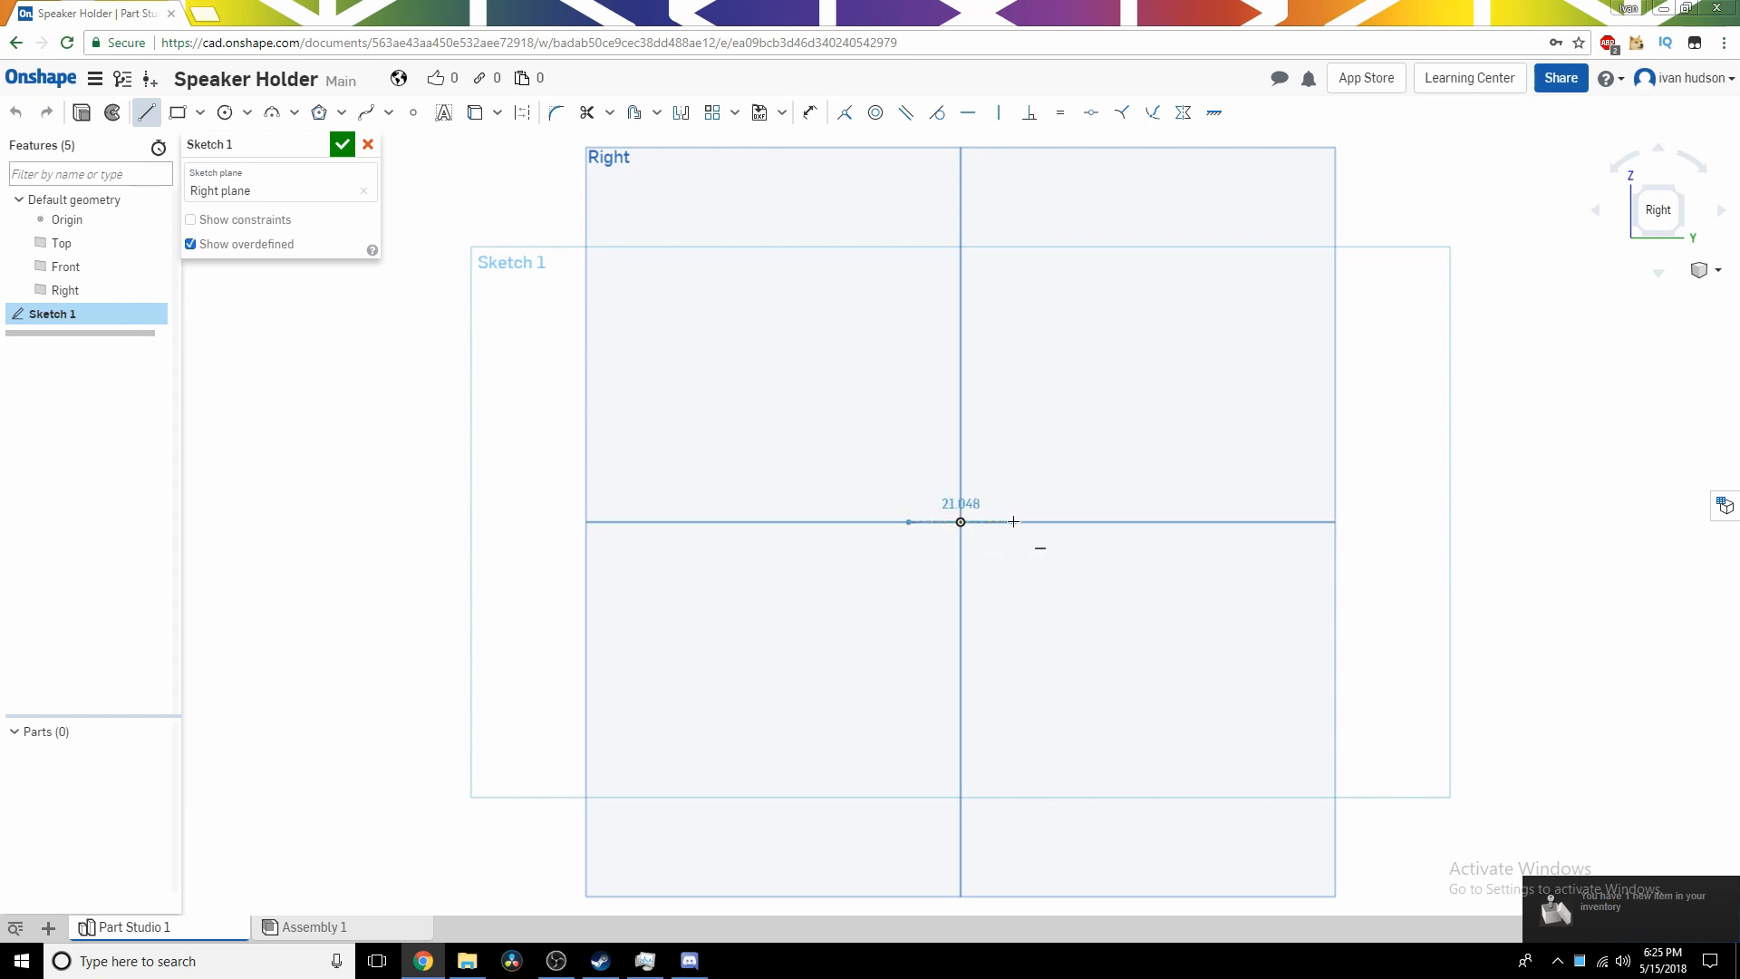
pyautogui.click(1014, 521)
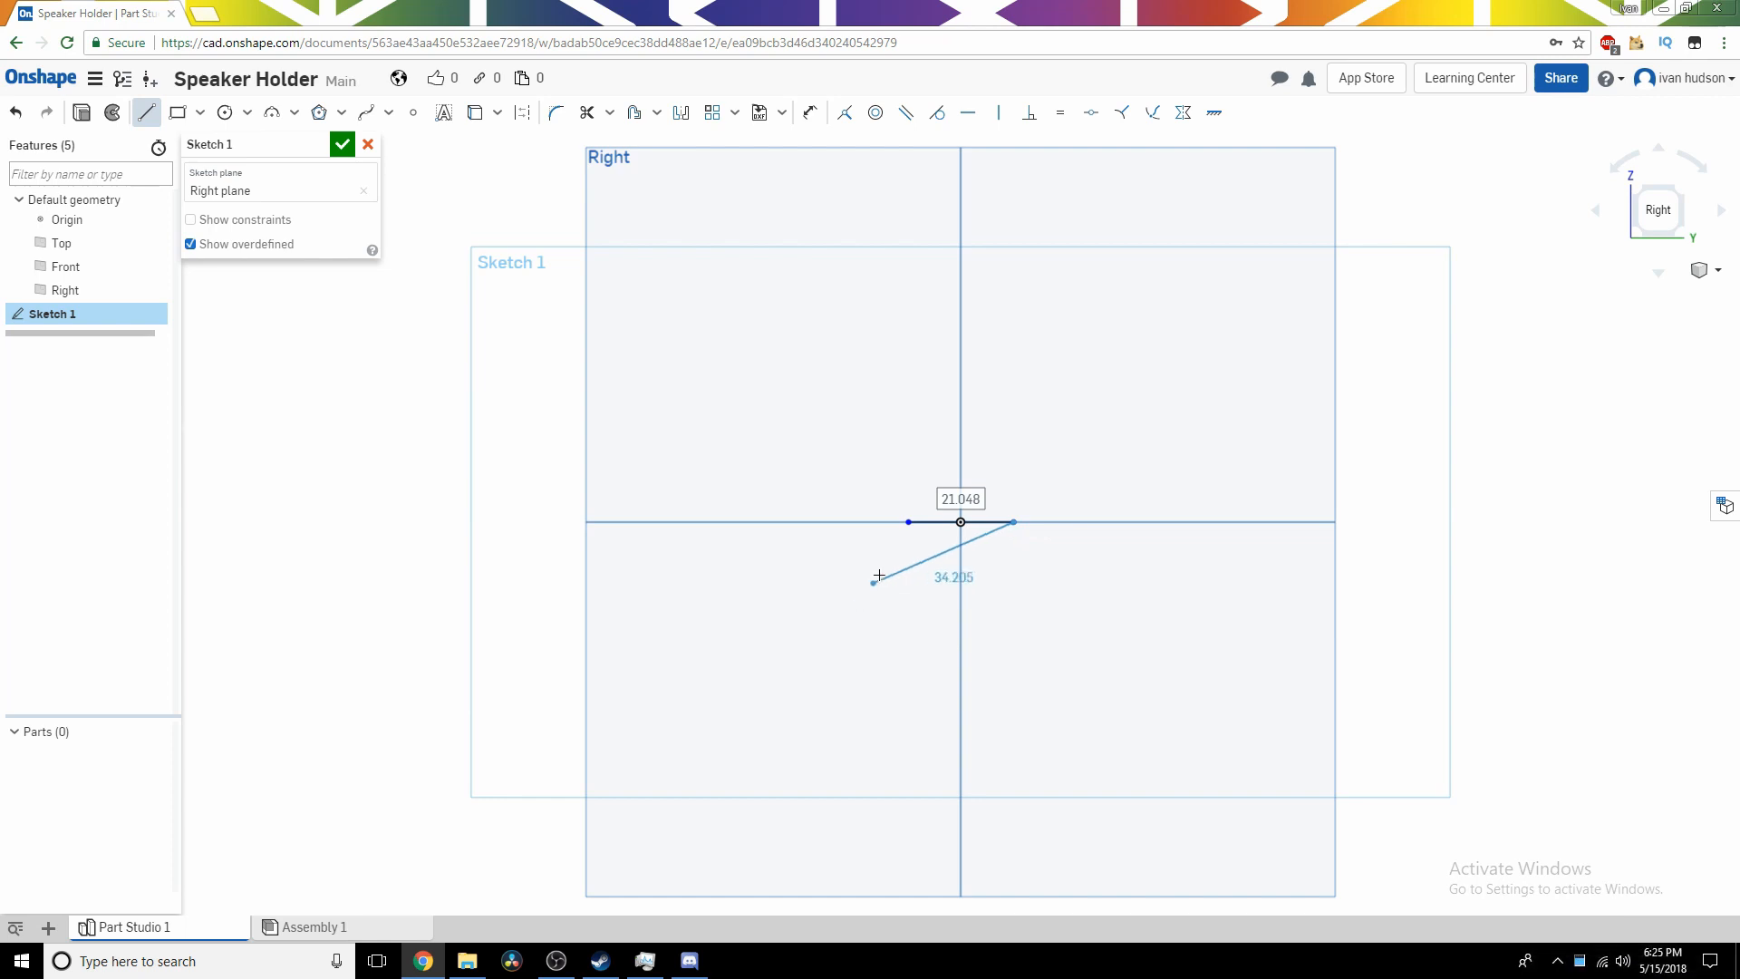
pyautogui.press('Escape')
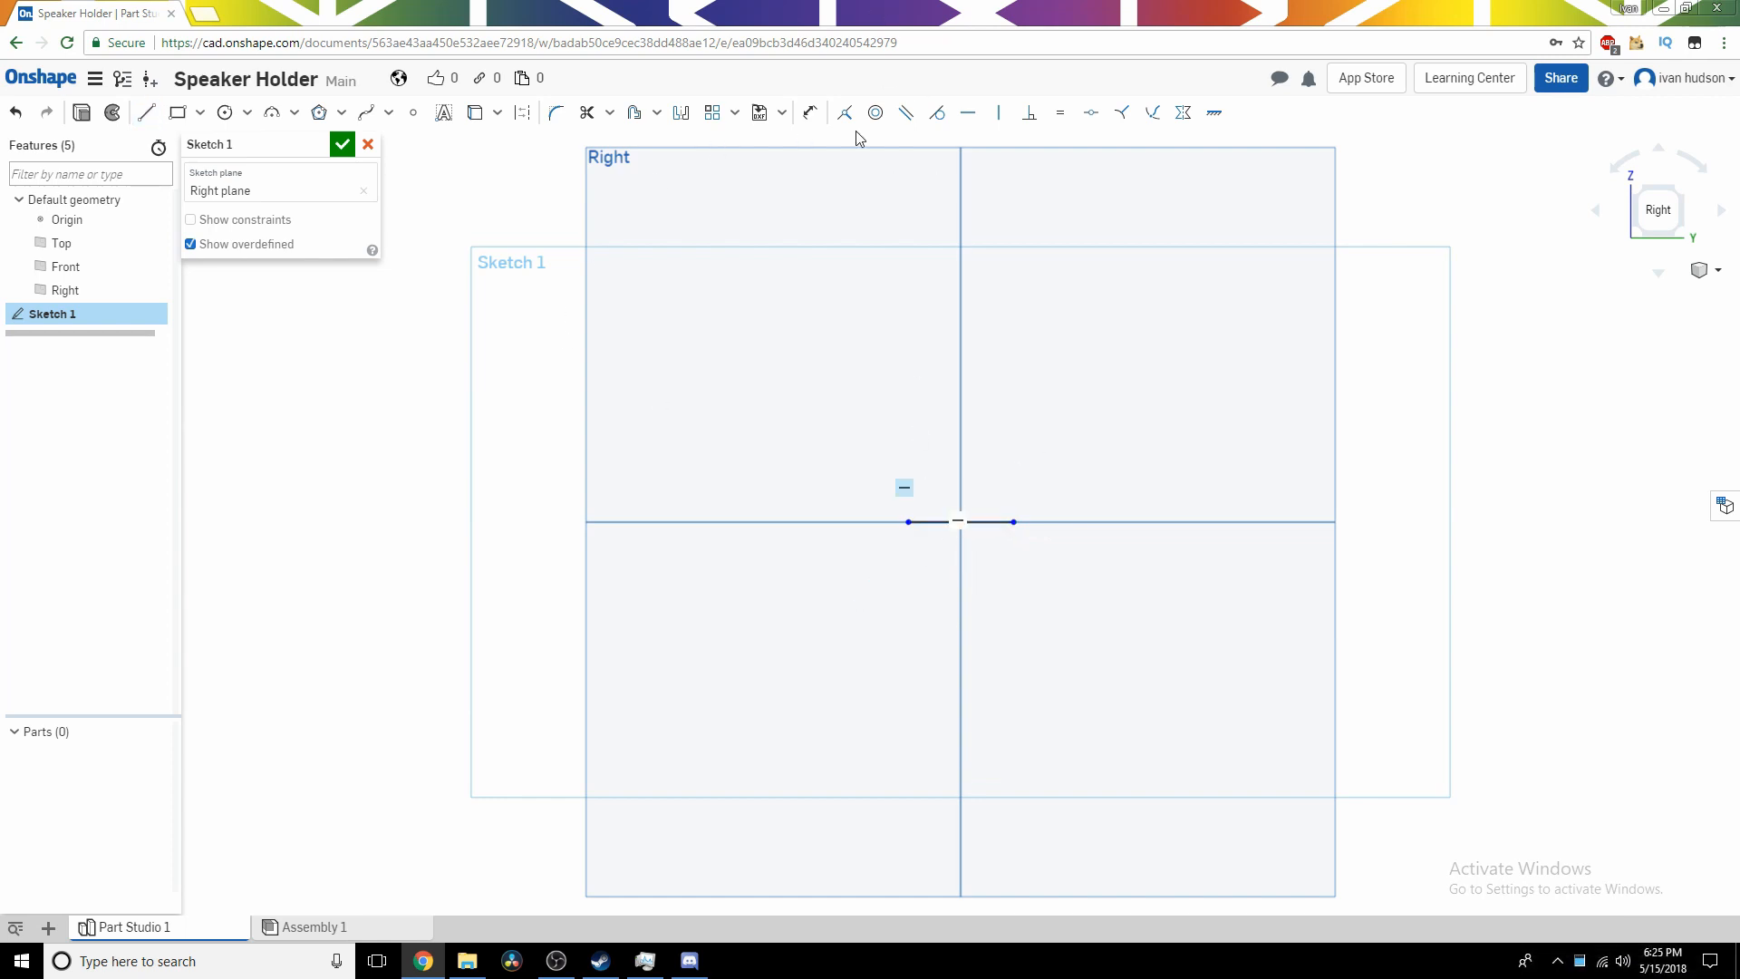
# Dimension the horizontal line's full length and delete that dimension again.
pyautogui.click(804, 116)
pyautogui.click(970, 523)
pyautogui.click(970, 524)
pyautogui.press('Return')
pyautogui.press('Escape')
pyautogui.rightClick(954, 524)
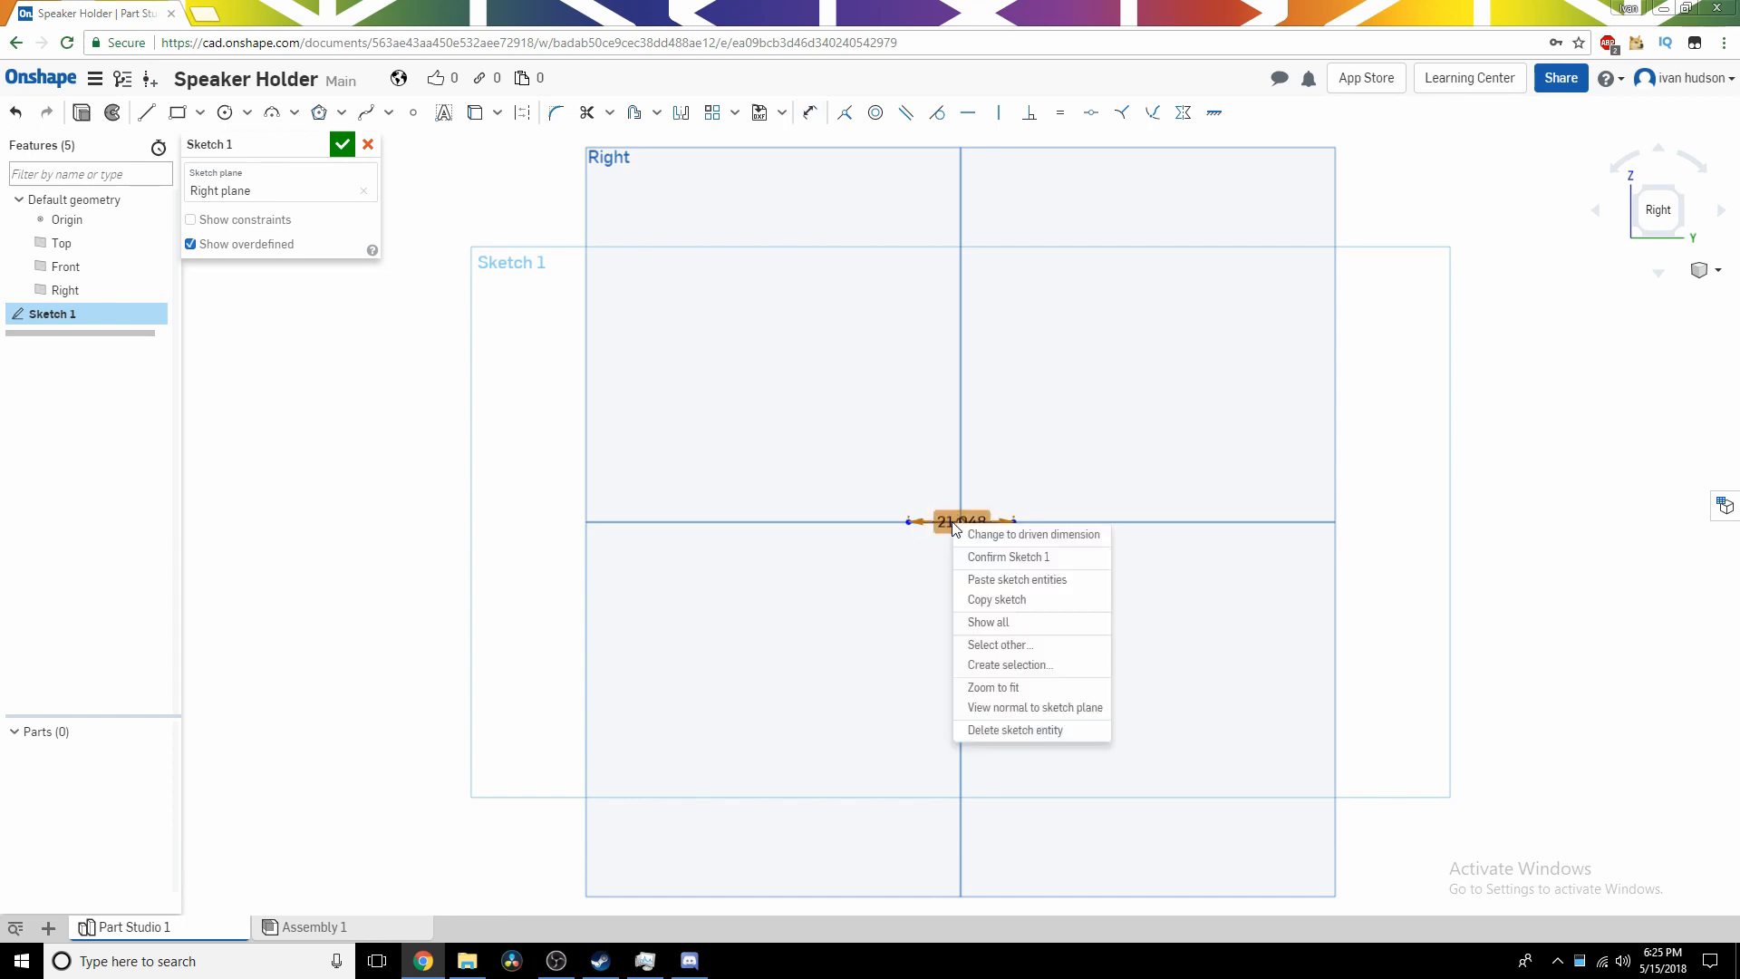
pyautogui.click(988, 732)
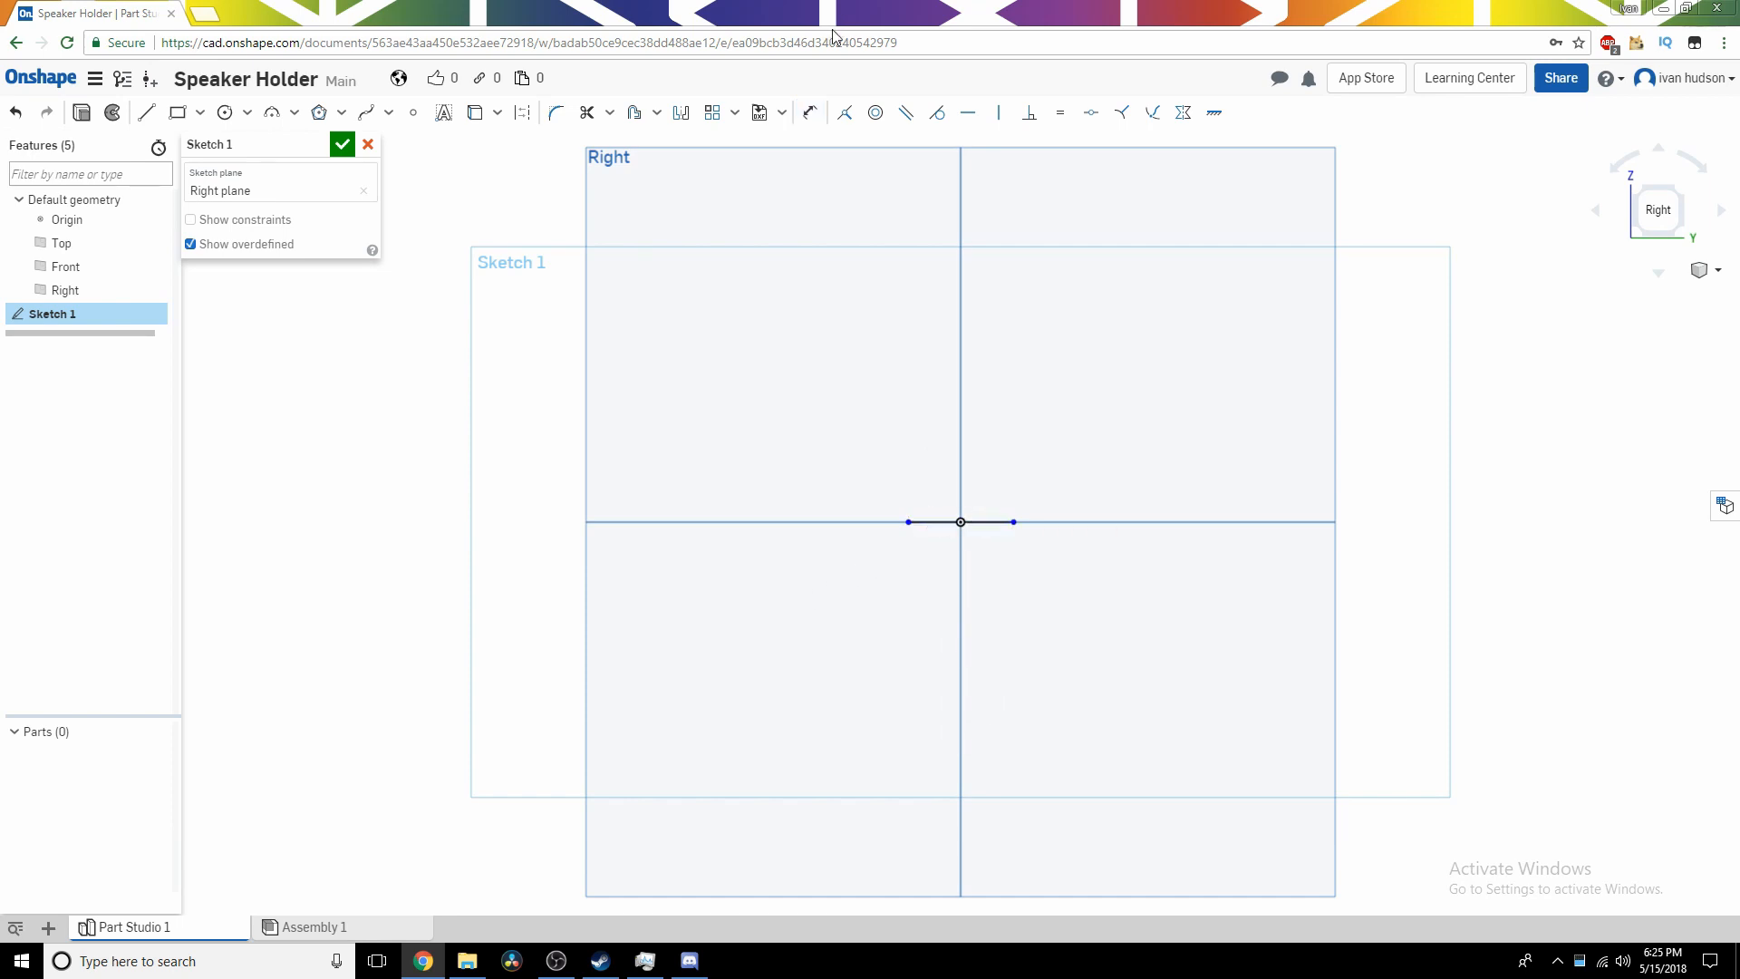
# Dimension the line's left endpoint from the origin's vertical axis as 60.5/2 mm.
pyautogui.click(810, 114)
pyautogui.click(960, 521)
pyautogui.click(961, 532)
pyautogui.click(868, 621)
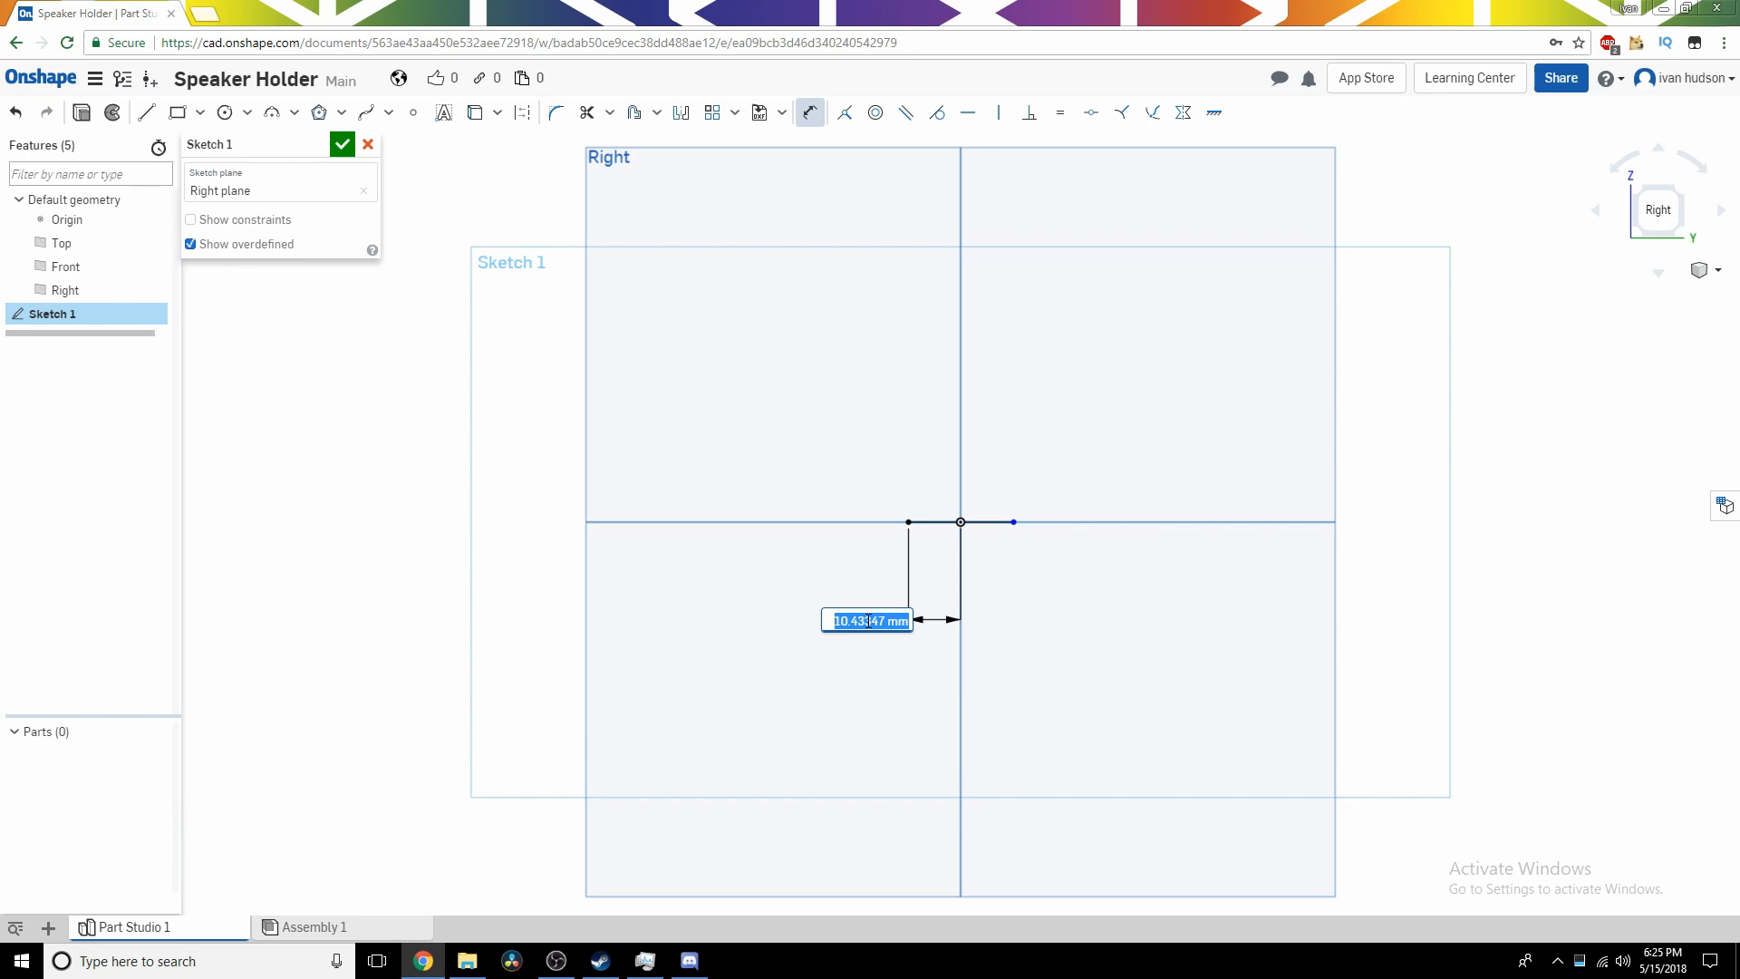
pyautogui.write('60.5/2')
pyautogui.press('Return')
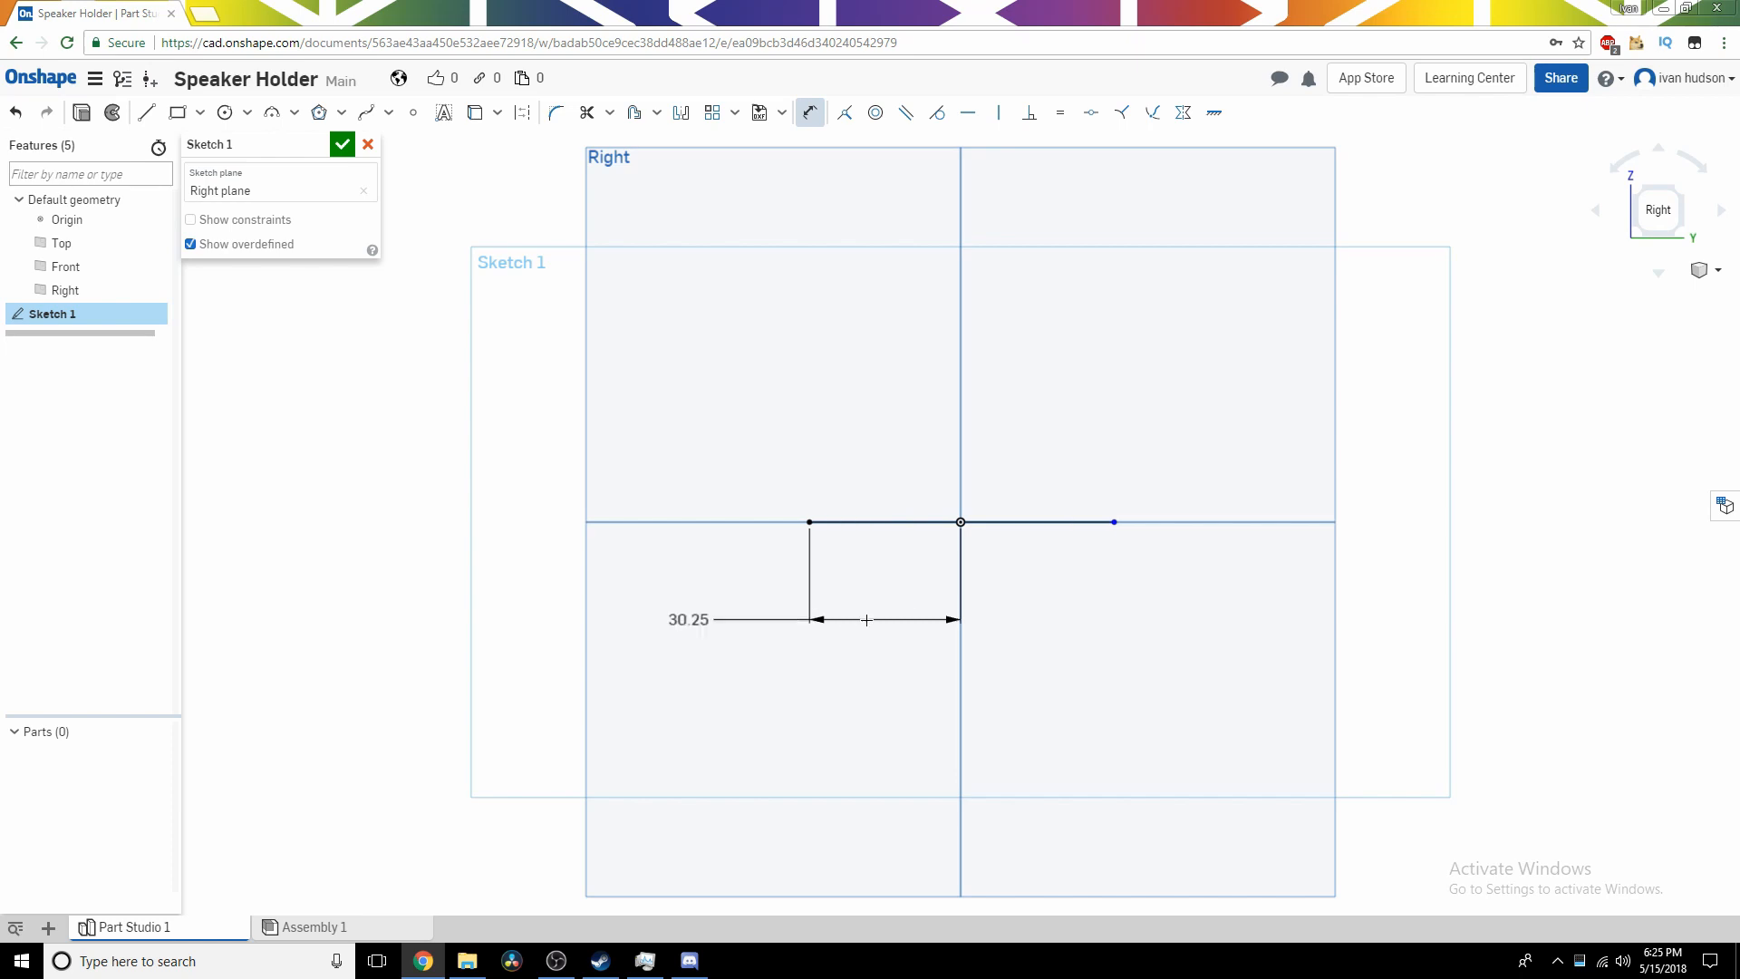
# Dimension the line's right endpoint from the origin's vertical axis as 30.25 mm.
pyautogui.click(1117, 521)
pyautogui.click(961, 551)
pyautogui.click(1079, 619)
pyautogui.write('30.25')
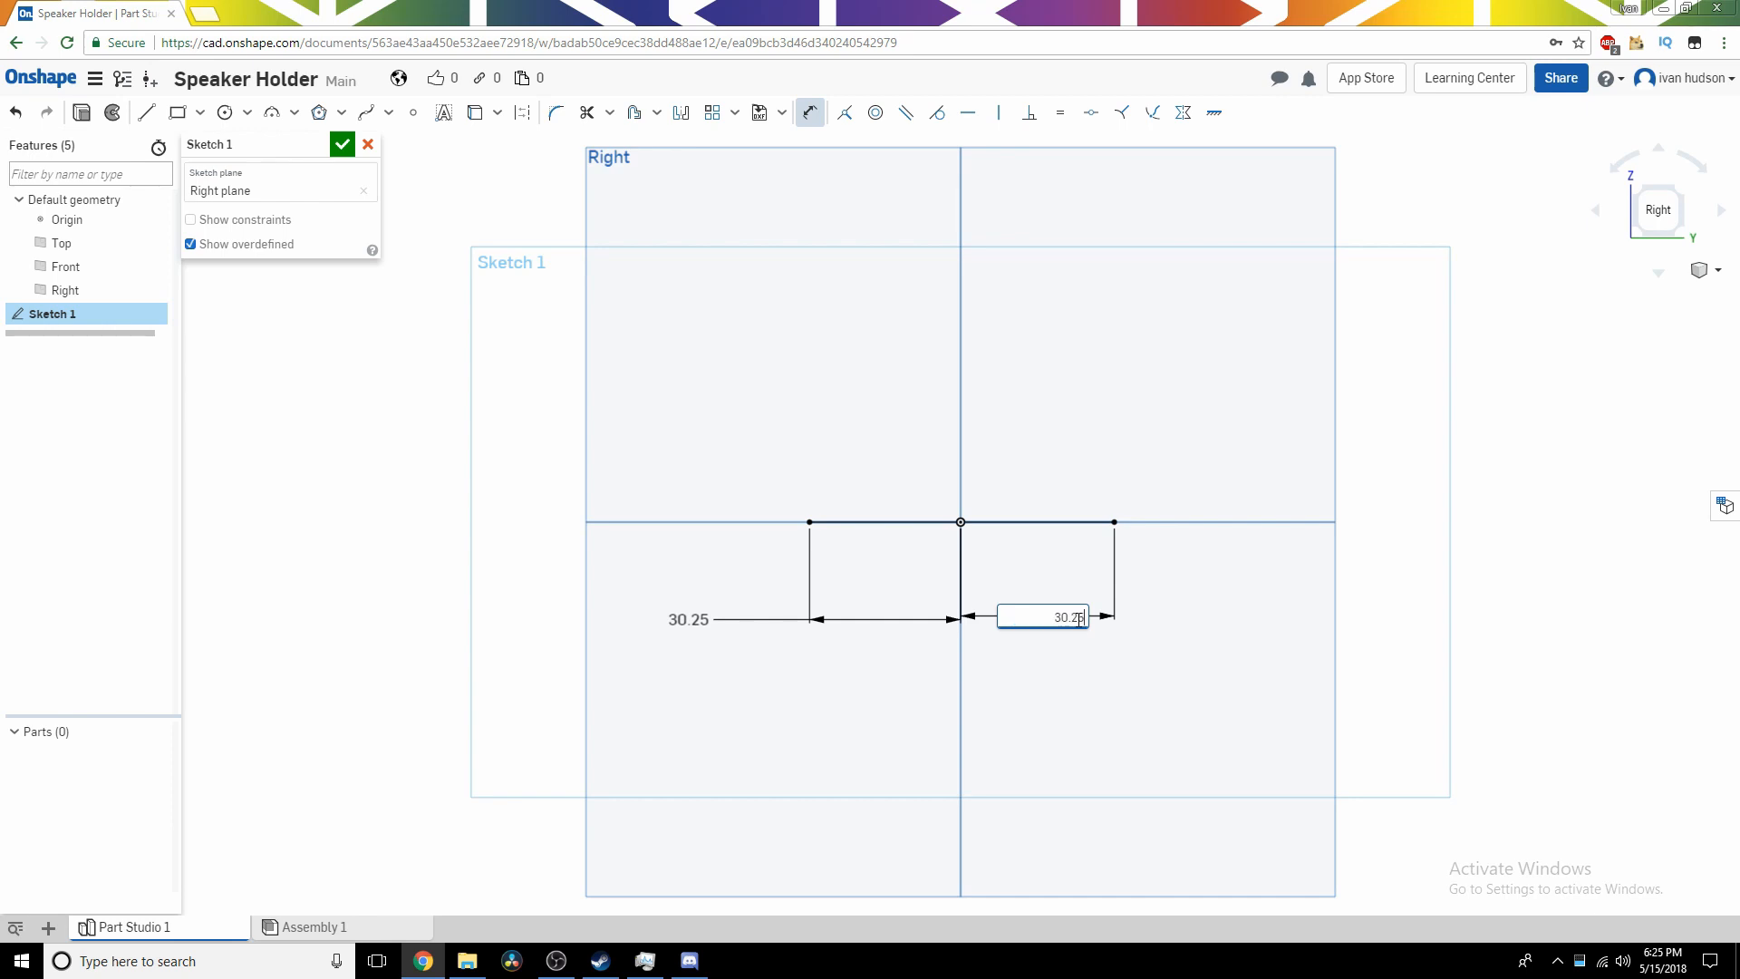
pyautogui.press('Return')
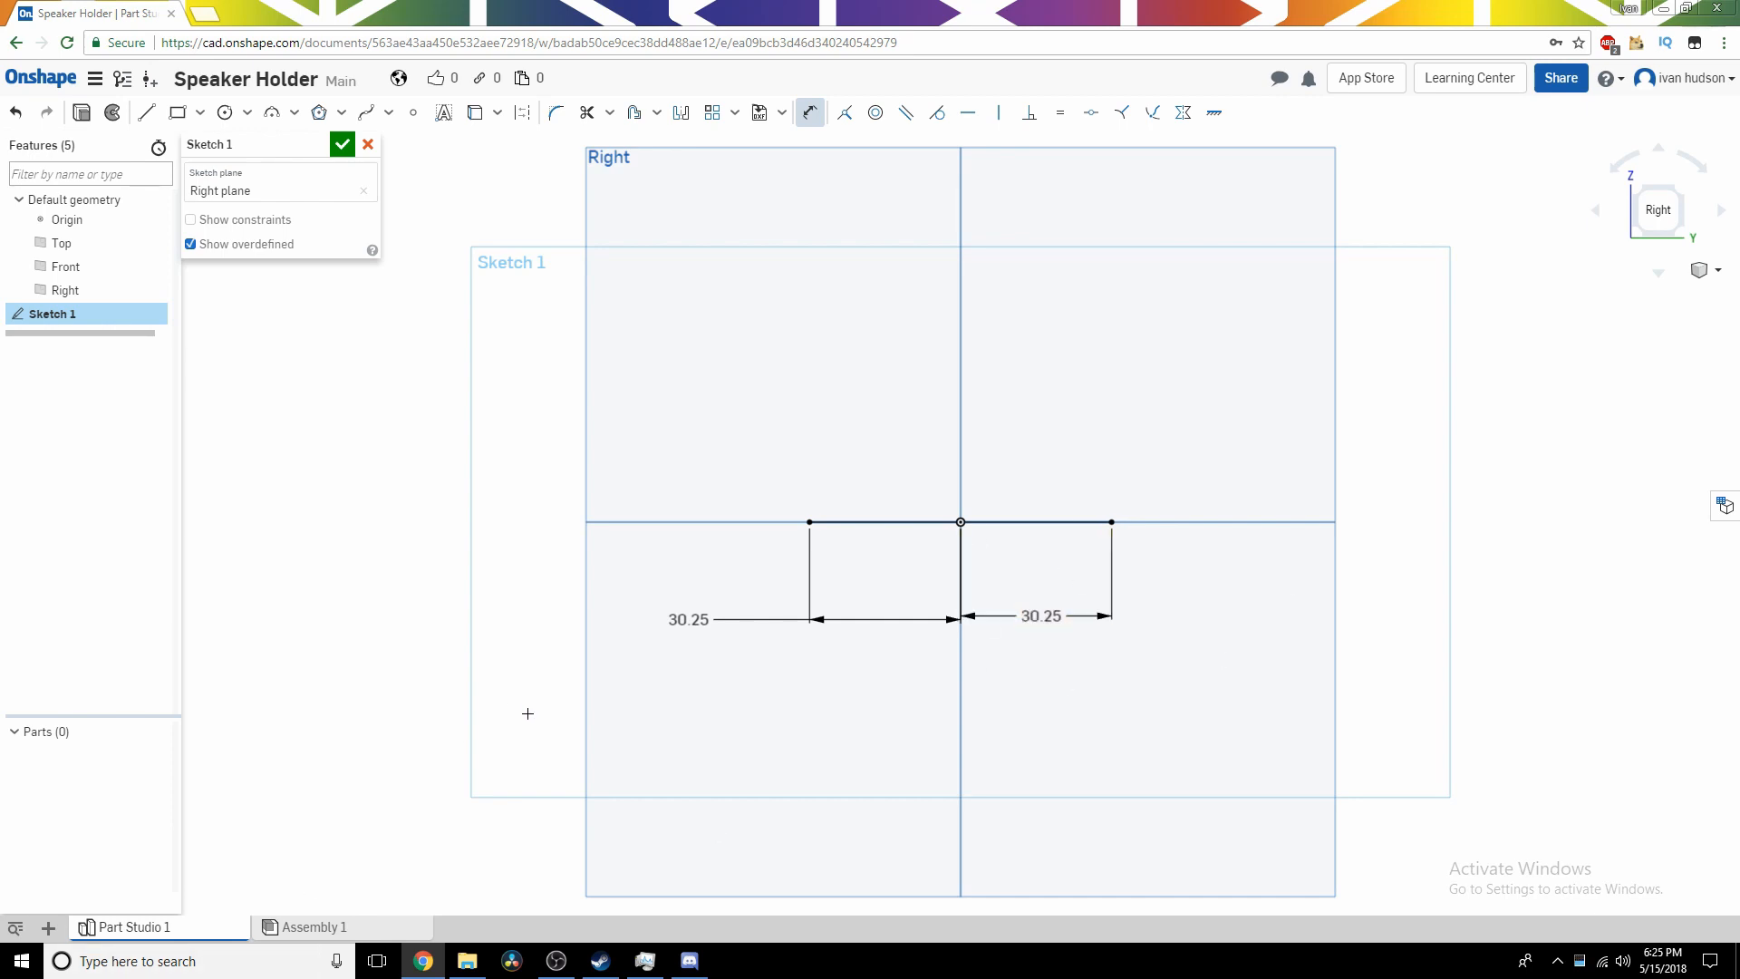
# Draw three connected lines below the horizontal line to close a thin rectangle about 3.4 mm high.
pyautogui.click(146, 113)
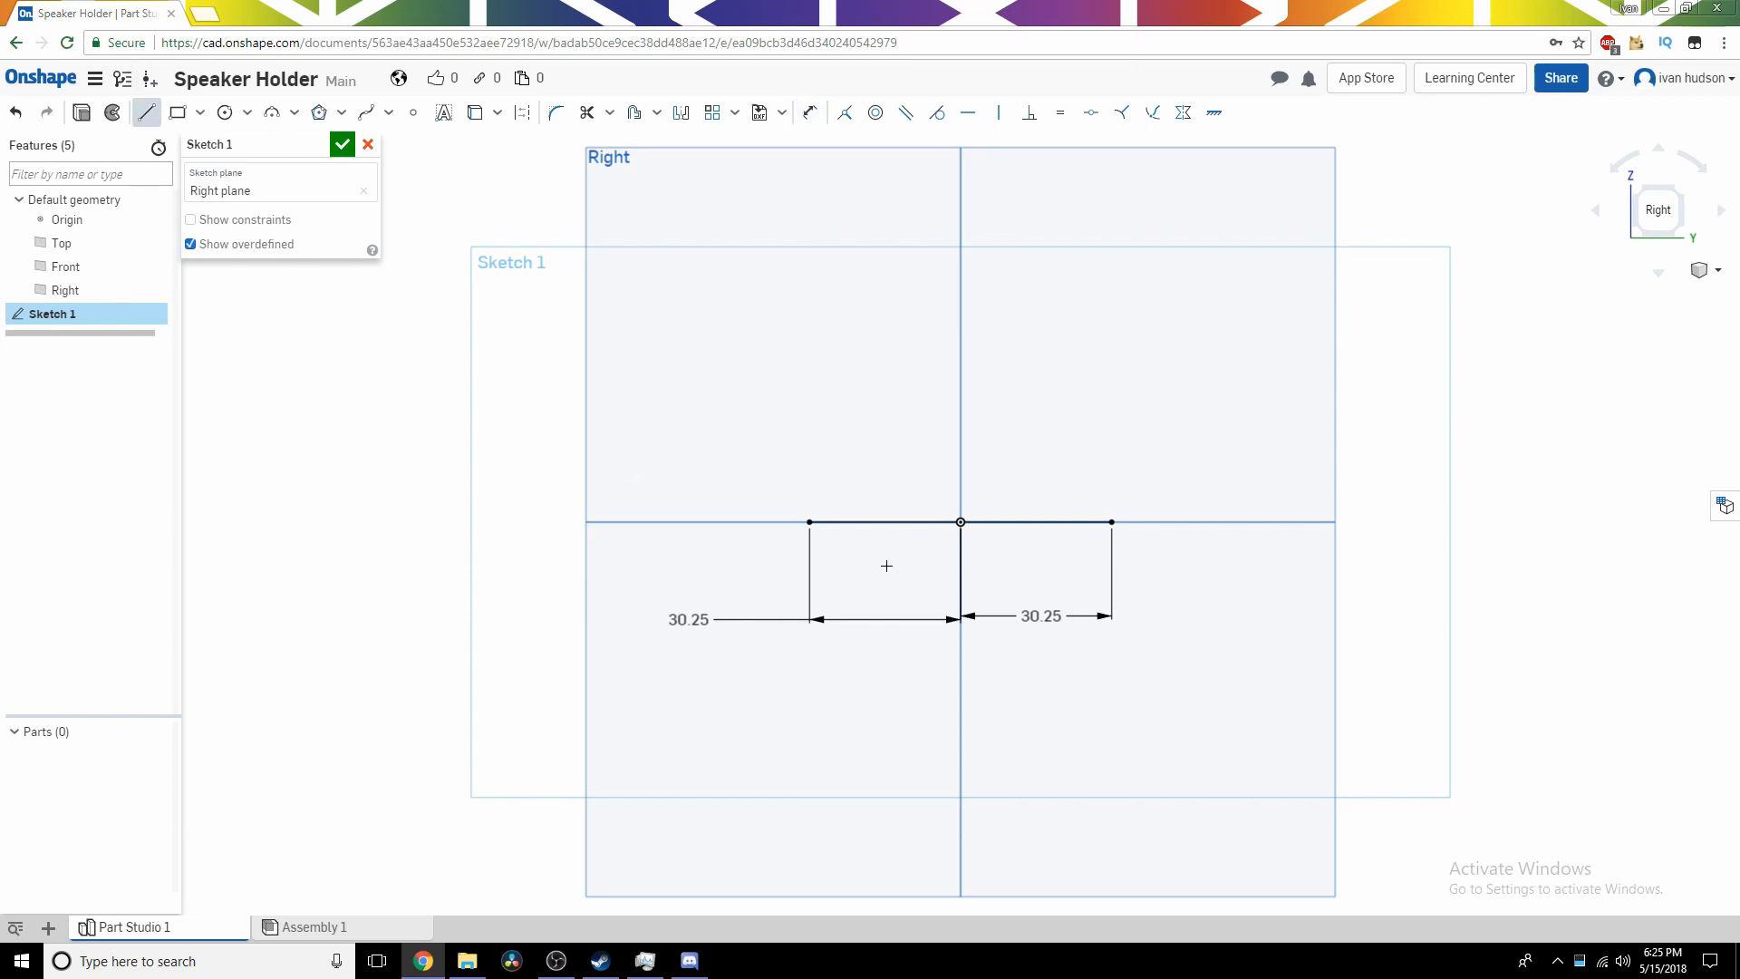
pyautogui.click(808, 537)
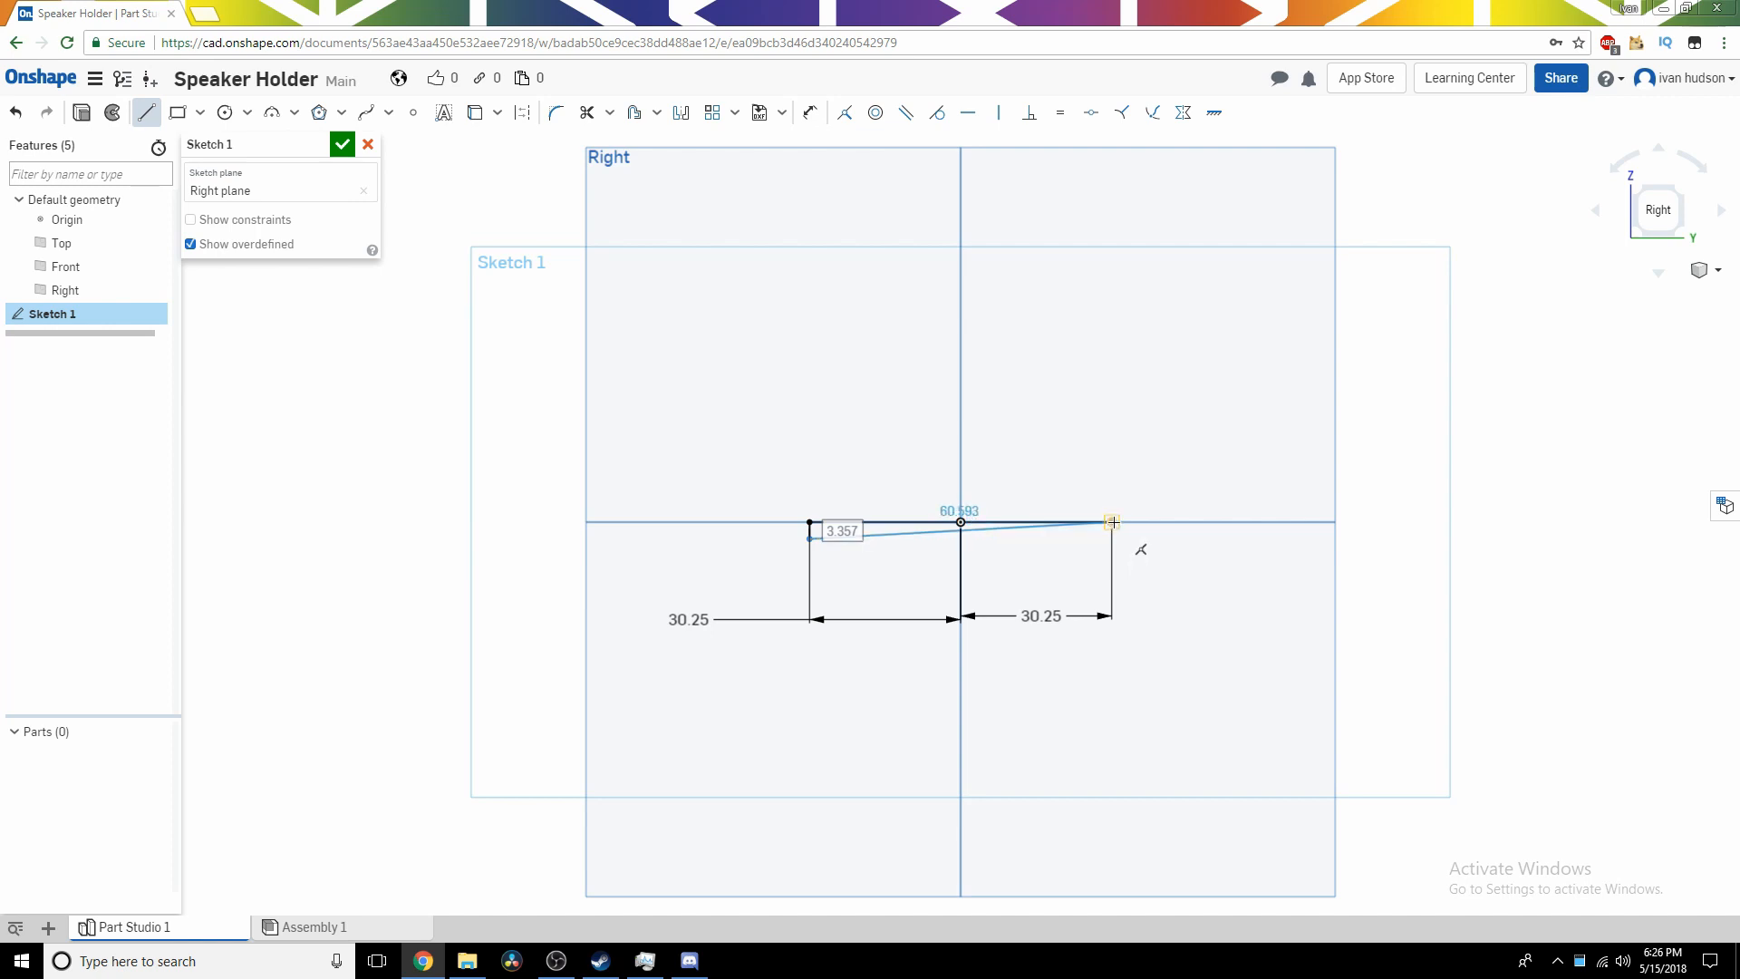
pyautogui.click(1111, 537)
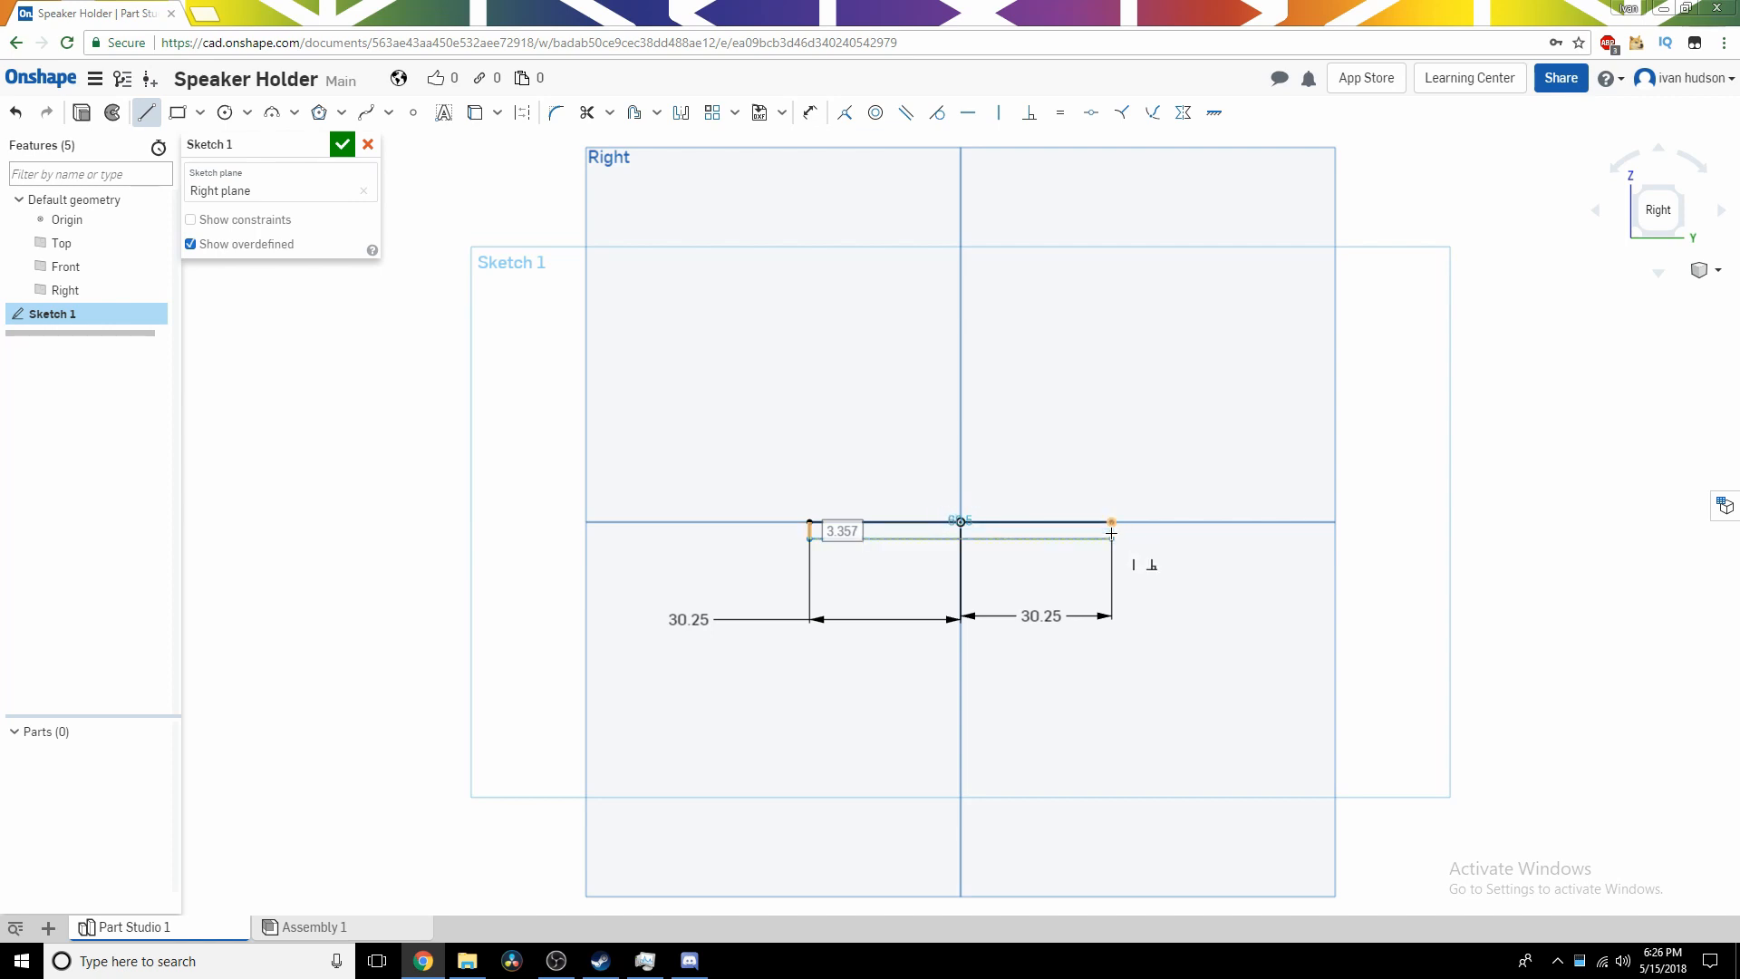
pyautogui.click(1111, 523)
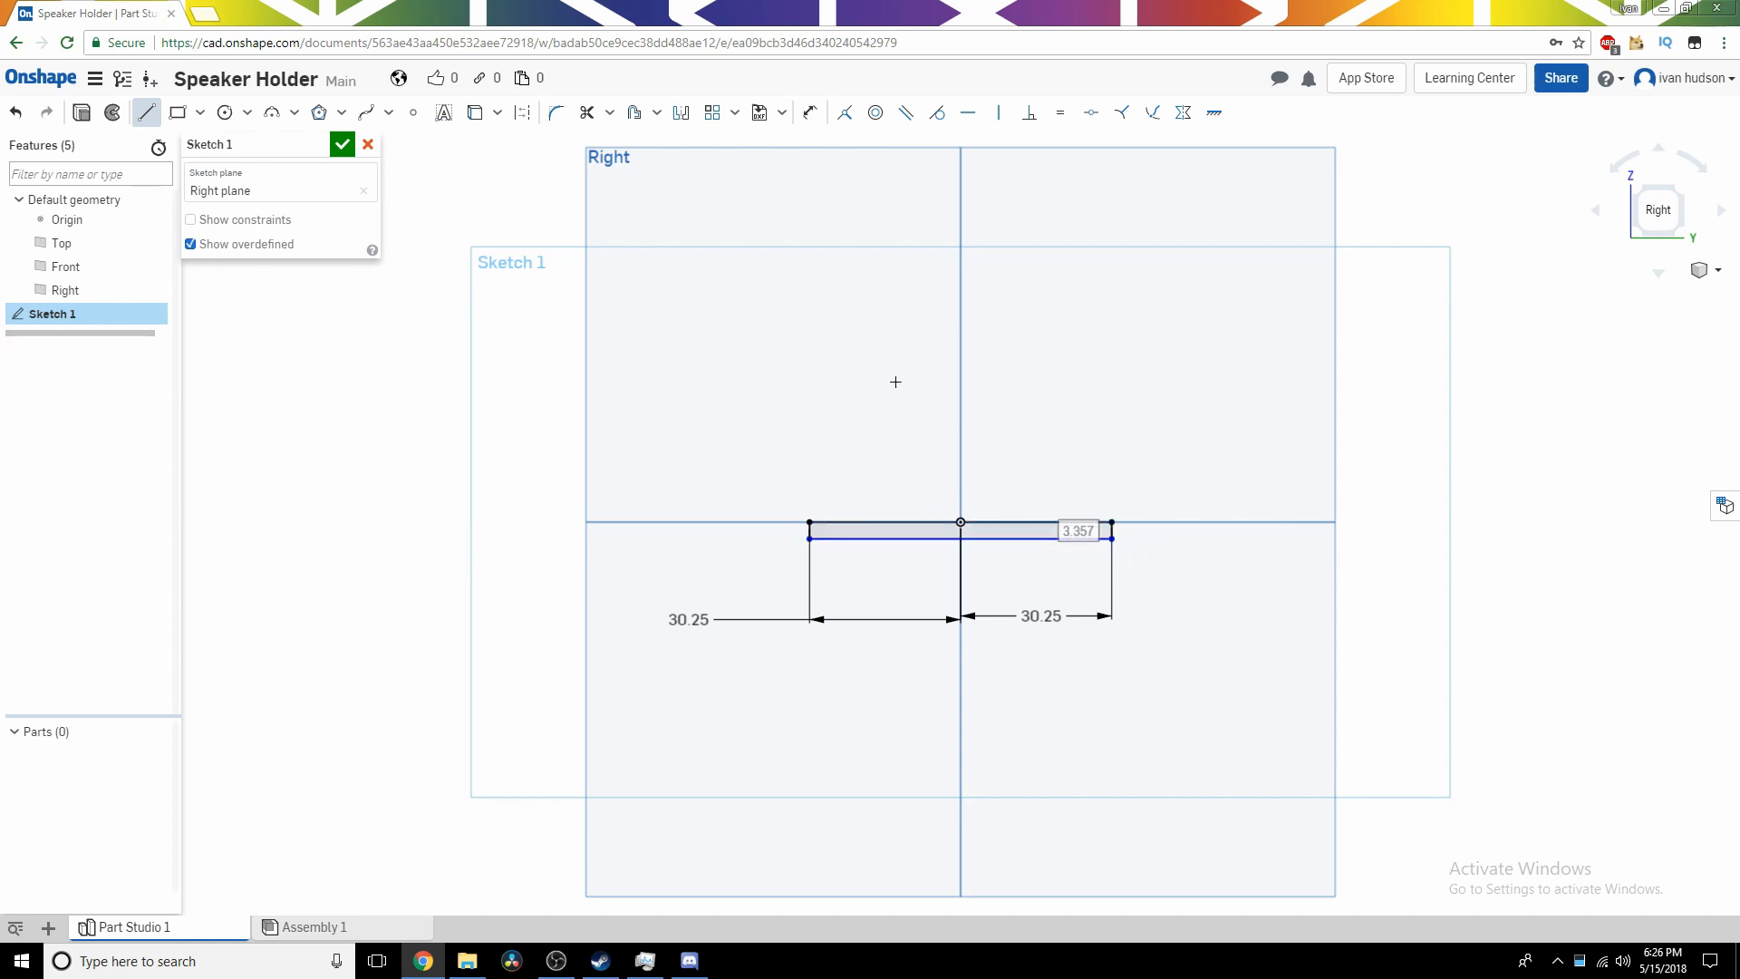
# Dimension the thin rectangle's height on its left side as 4 mm.
pyautogui.click(809, 113)
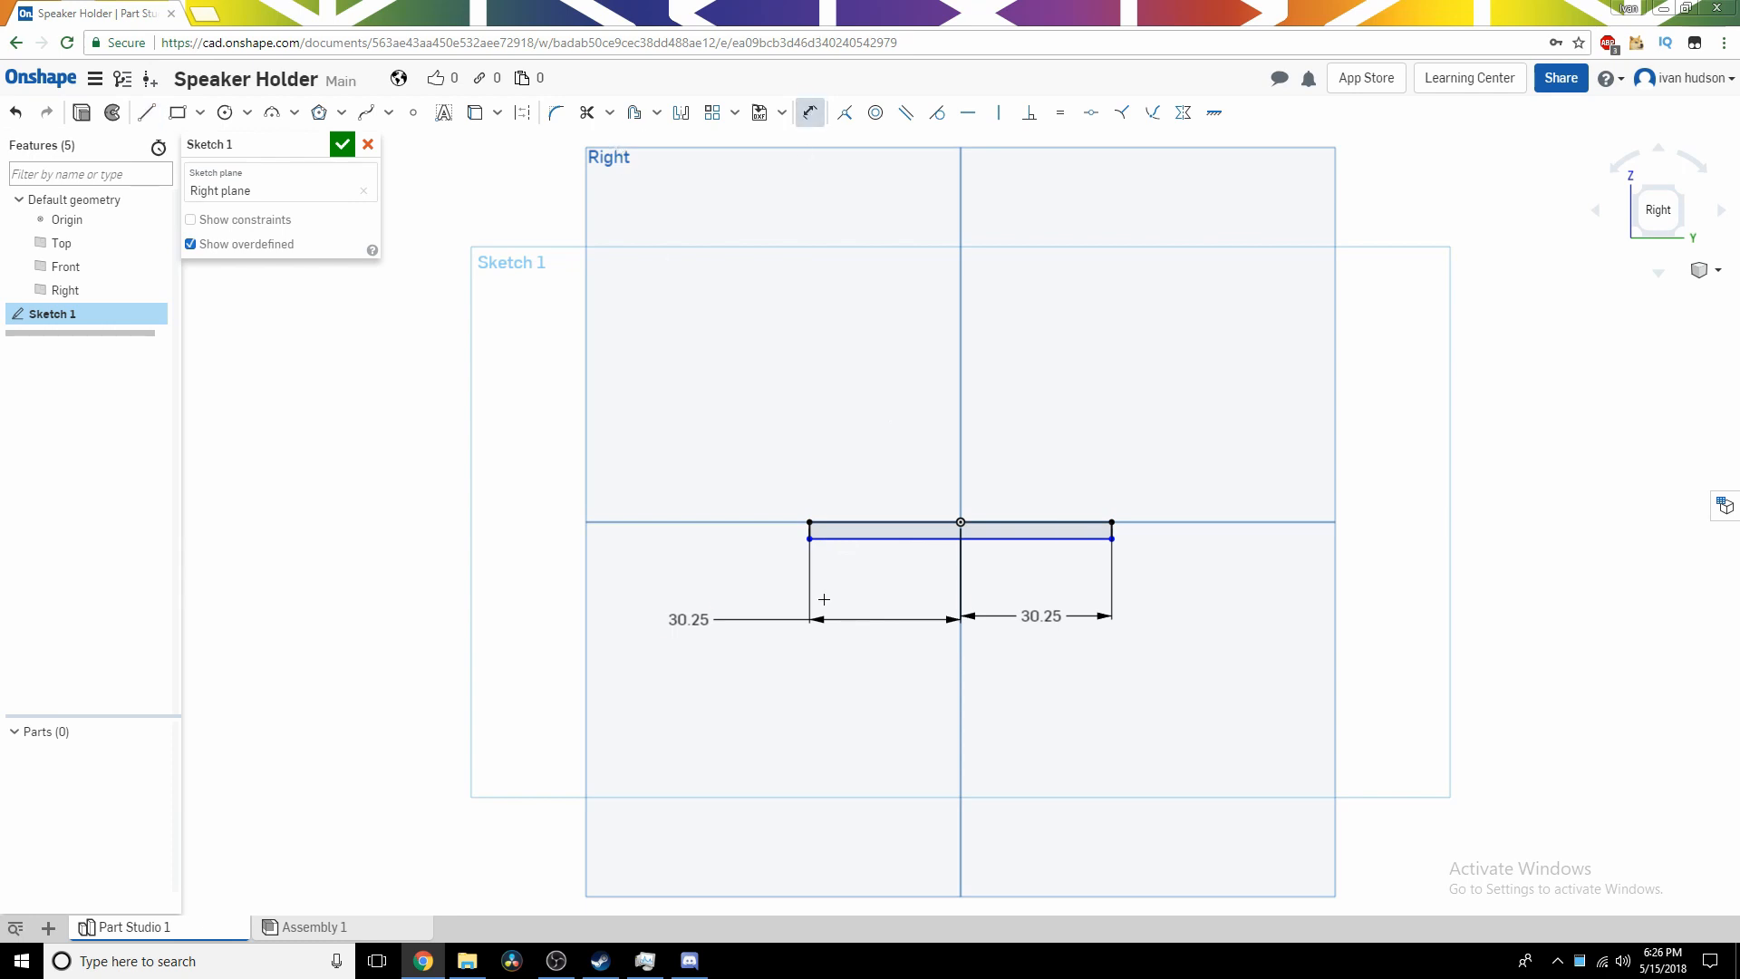
pyautogui.click(809, 518)
pyautogui.click(810, 539)
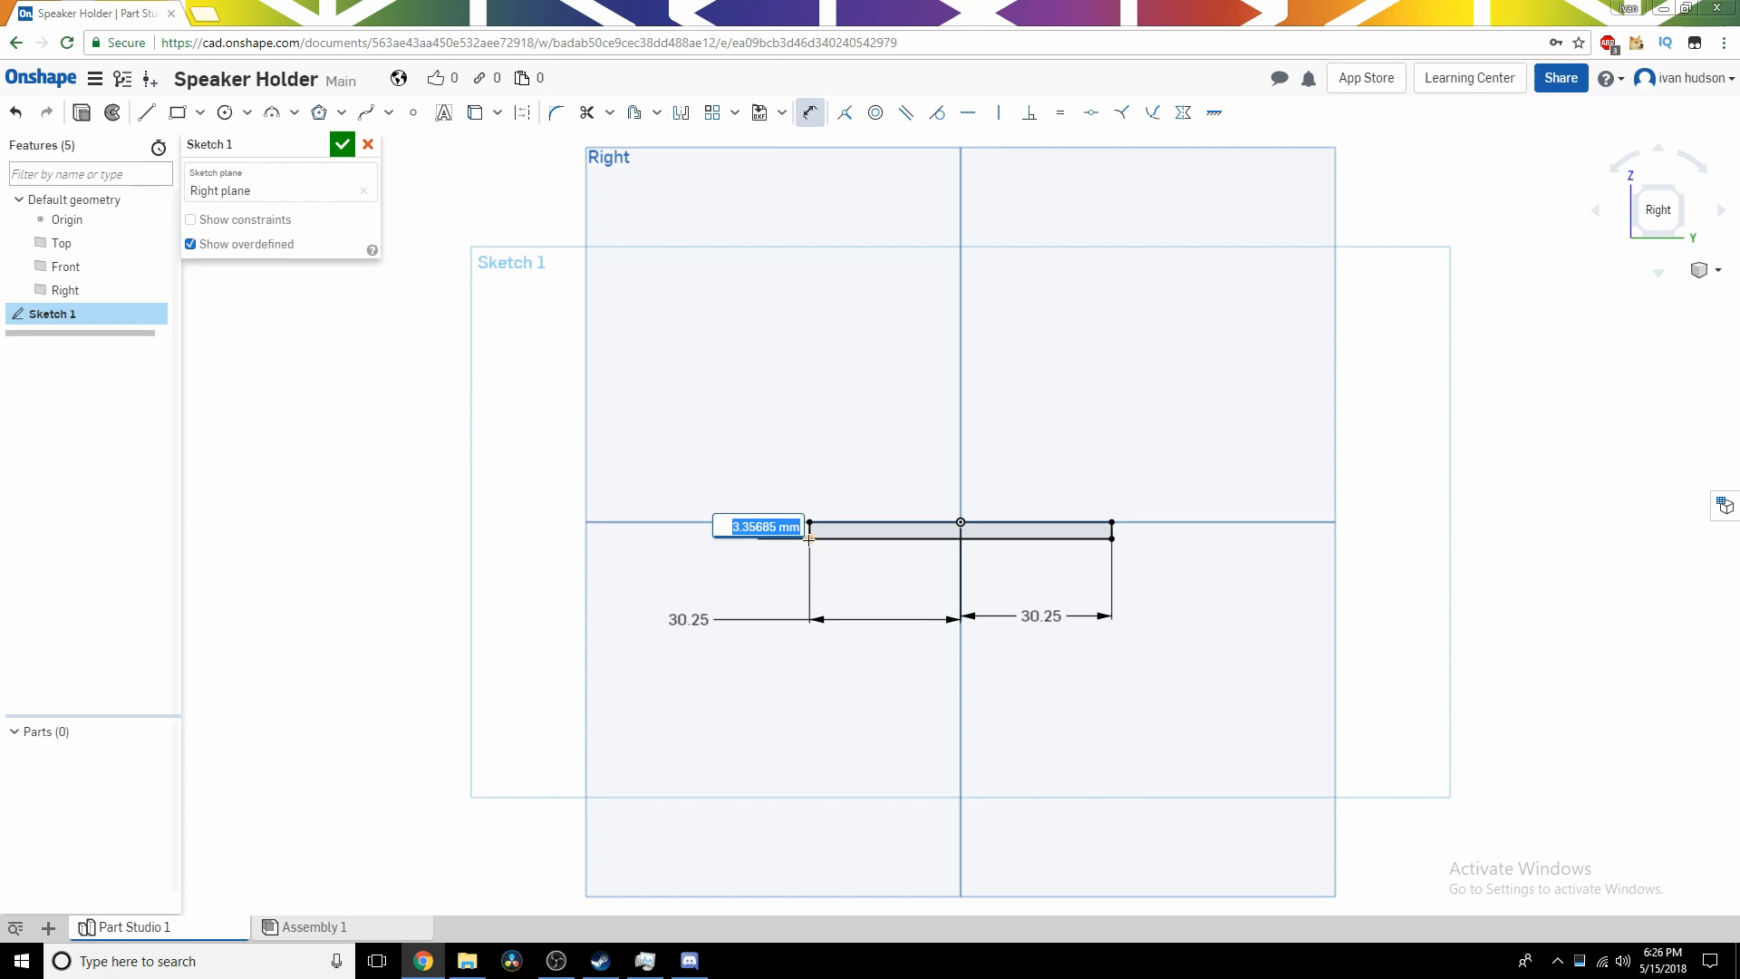
pyautogui.write('4')
pyautogui.press('Return')
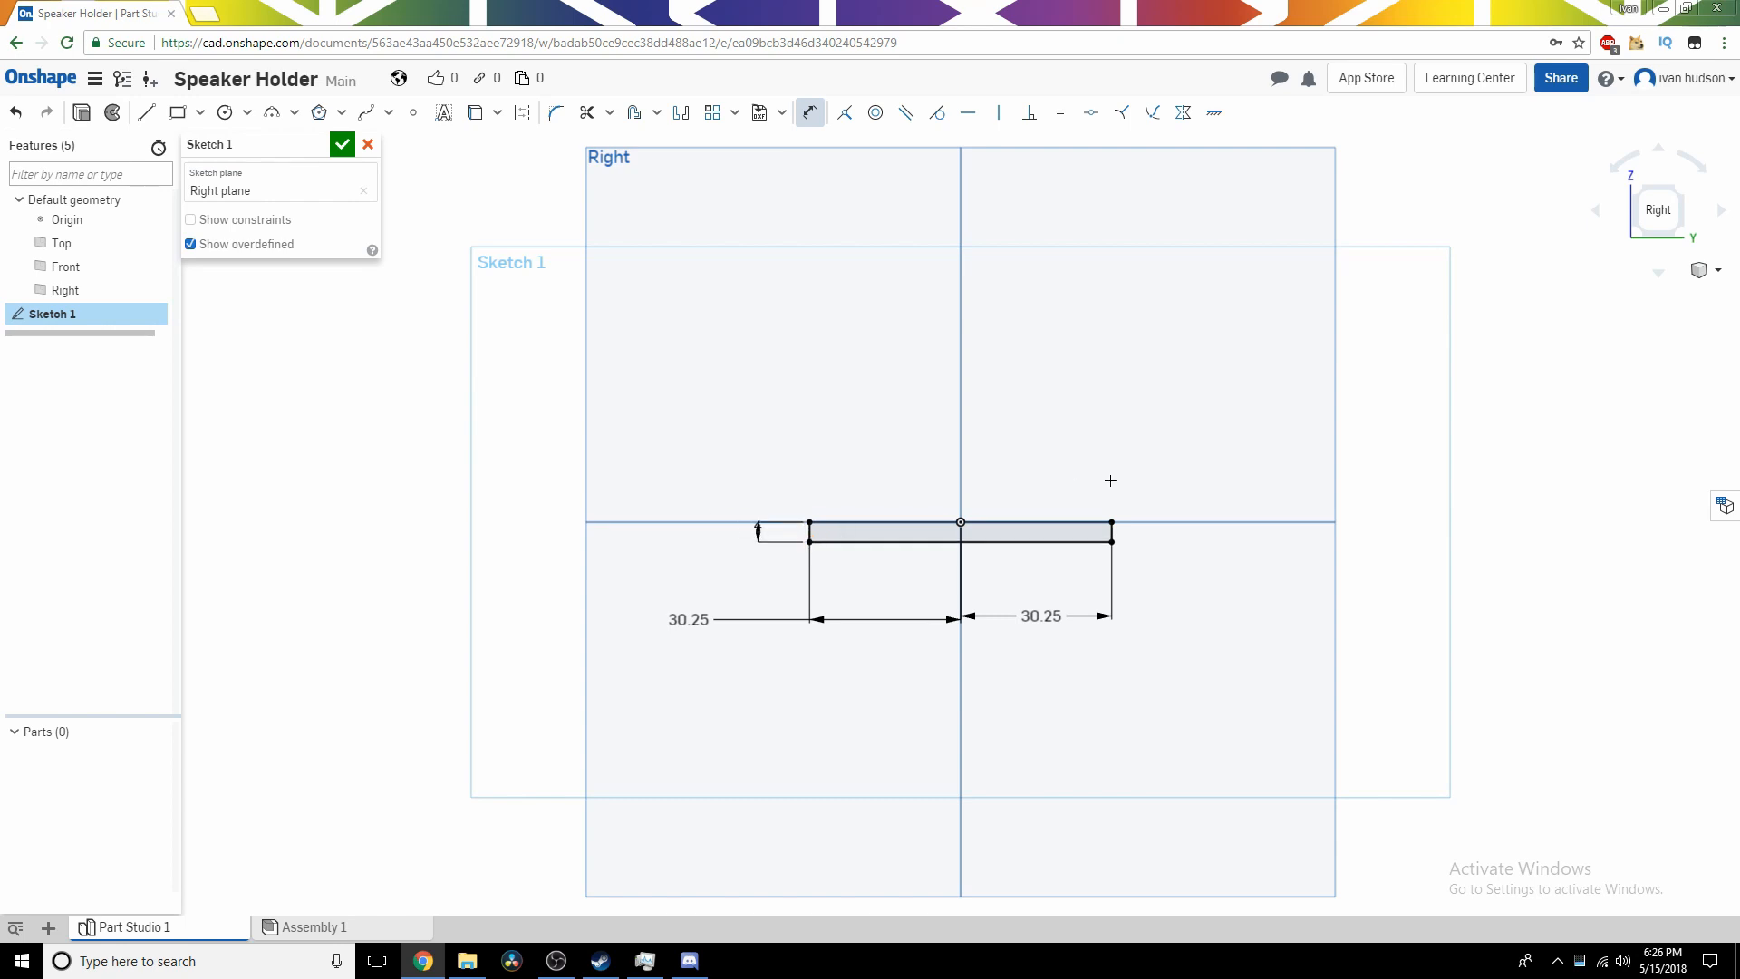
# Try to dimension the rectangle's right edge as 4 mm and delete that dimension.
pyautogui.click(1112, 532)
pyautogui.click(1177, 542)
pyautogui.write('4')
pyautogui.press('Escape')
pyautogui.rightClick(1113, 549)
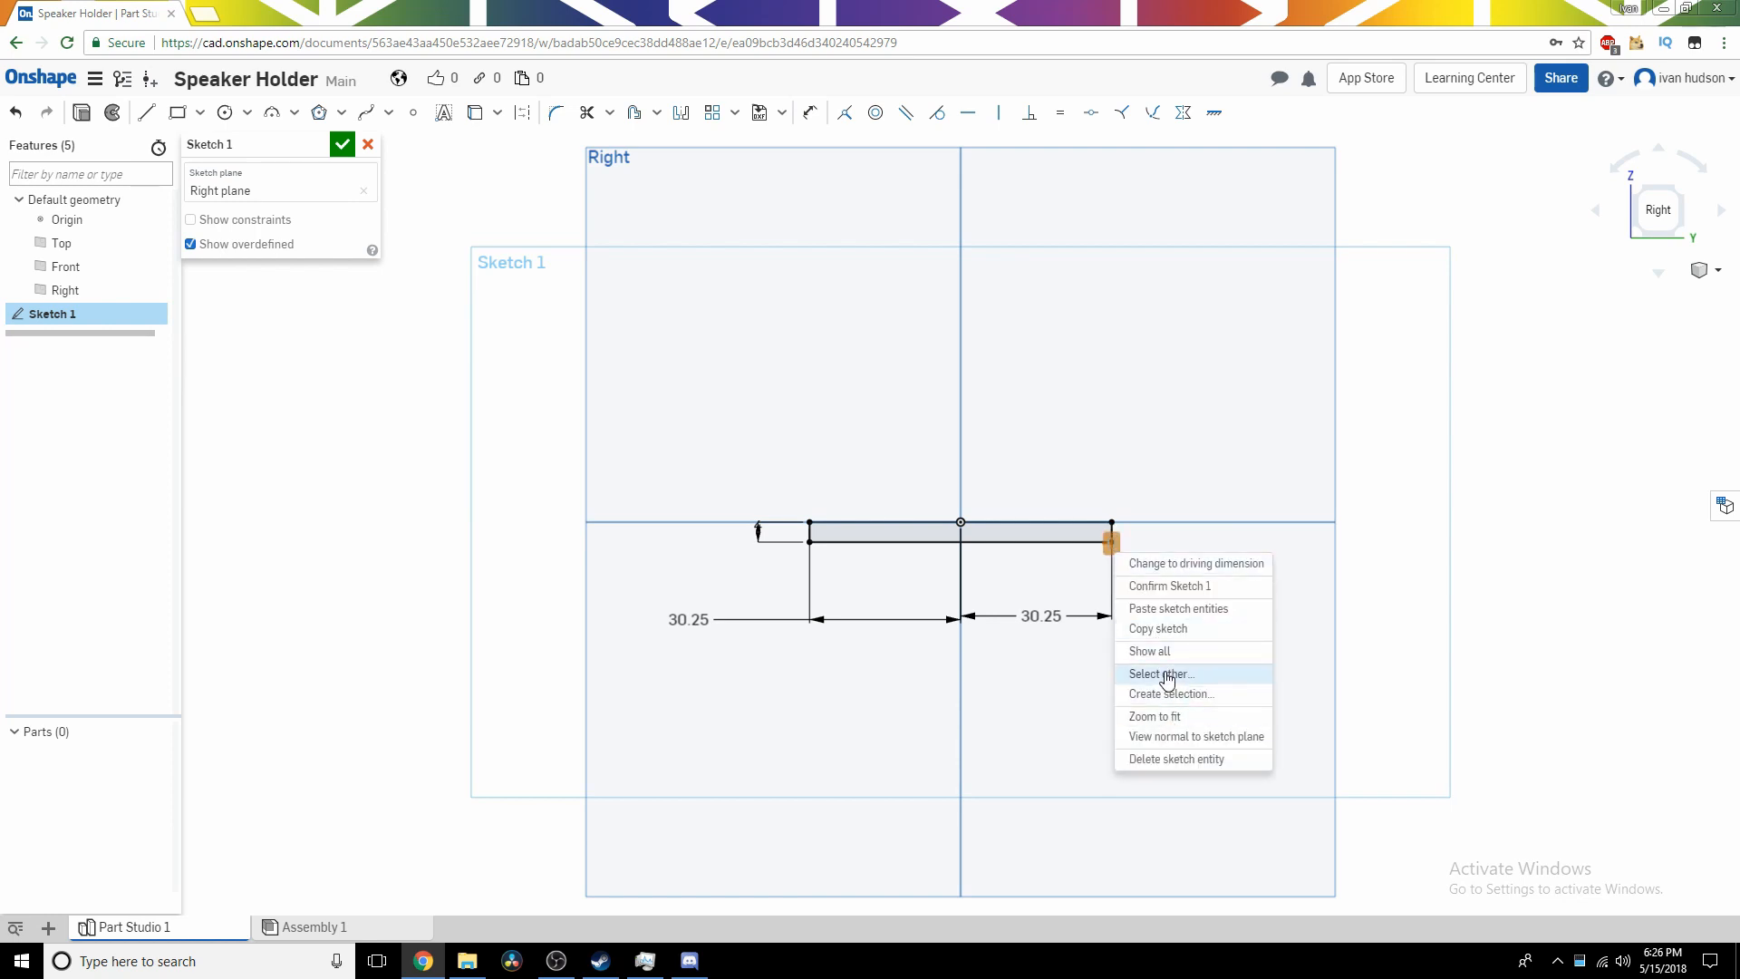
pyautogui.click(1178, 760)
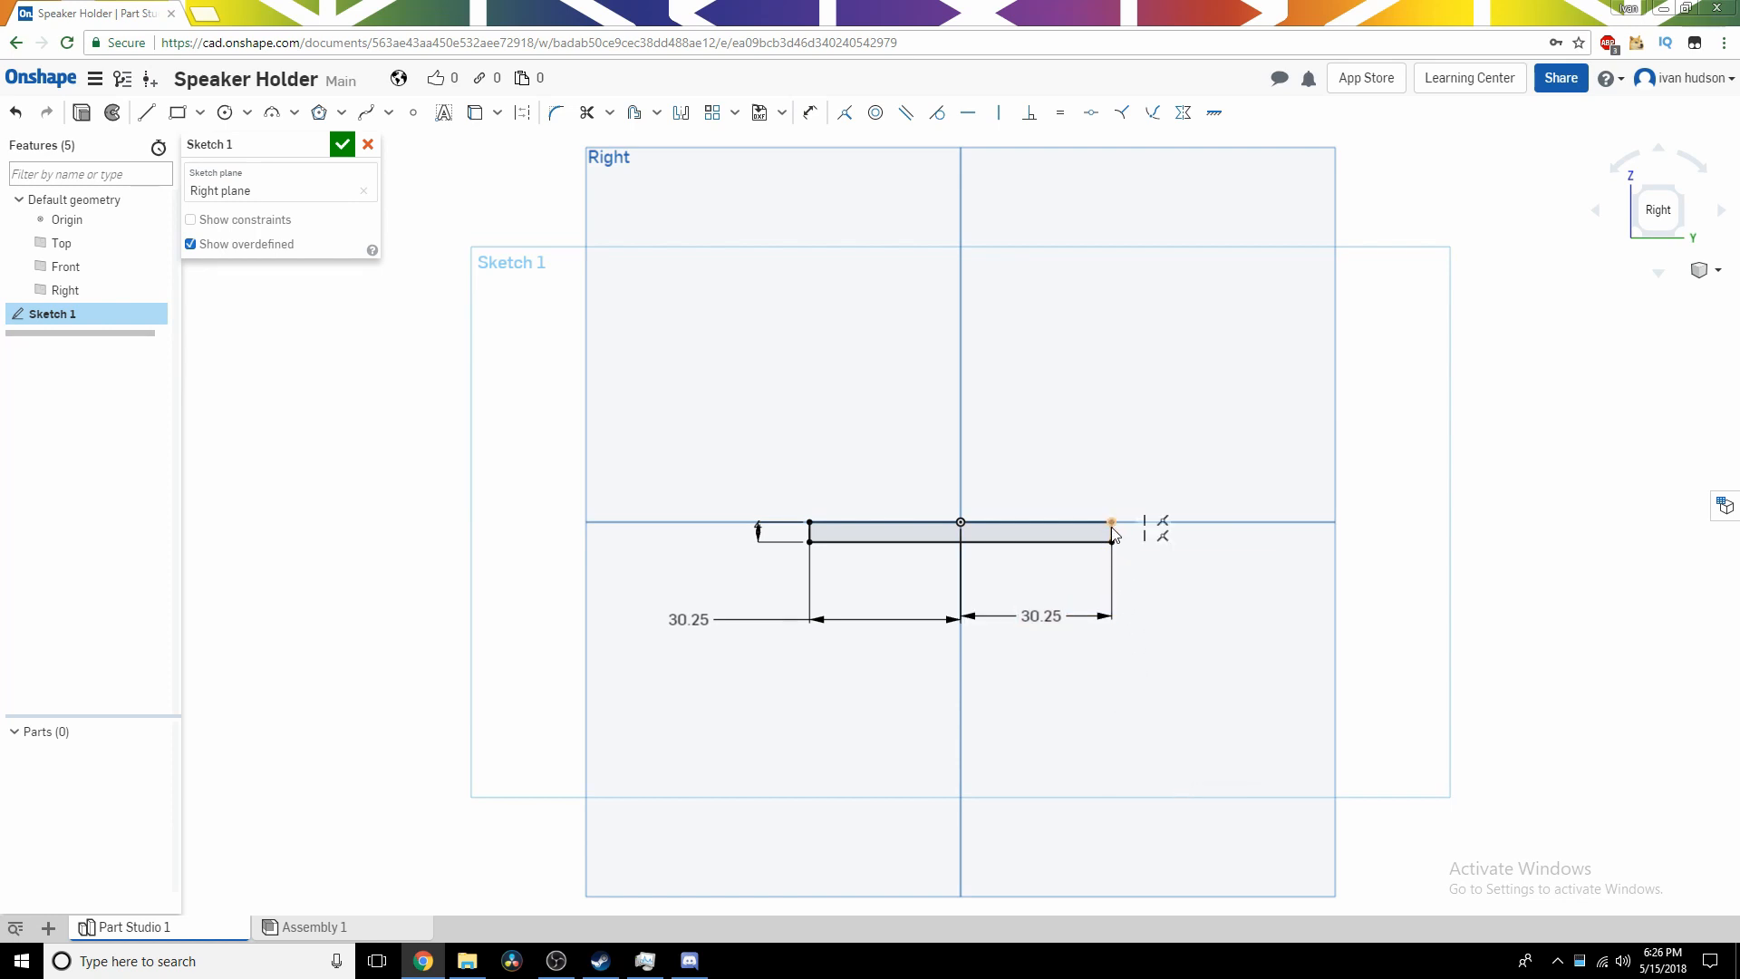
# Add a driven dimension to the rectangle's right edge and move both height dimensions clear of the profile.
pyautogui.press('d')
pyautogui.click(1113, 533)
pyautogui.click(1143, 531)
pyautogui.press('Escape')
pyautogui.moveTo(1143, 532); pyautogui.dragTo(1176, 551)
pyautogui.moveTo(750, 528)
pyautogui.mouseDown()
pyautogui.moveTo(750, 566)
pyautogui.moveTo(753, 551)
pyautogui.mouseUp()
# Add a driven dimension for the rectangle's full width and align the left half-width dimension with the right one.
pyautogui.click(872, 544)
pyautogui.click(967, 595)
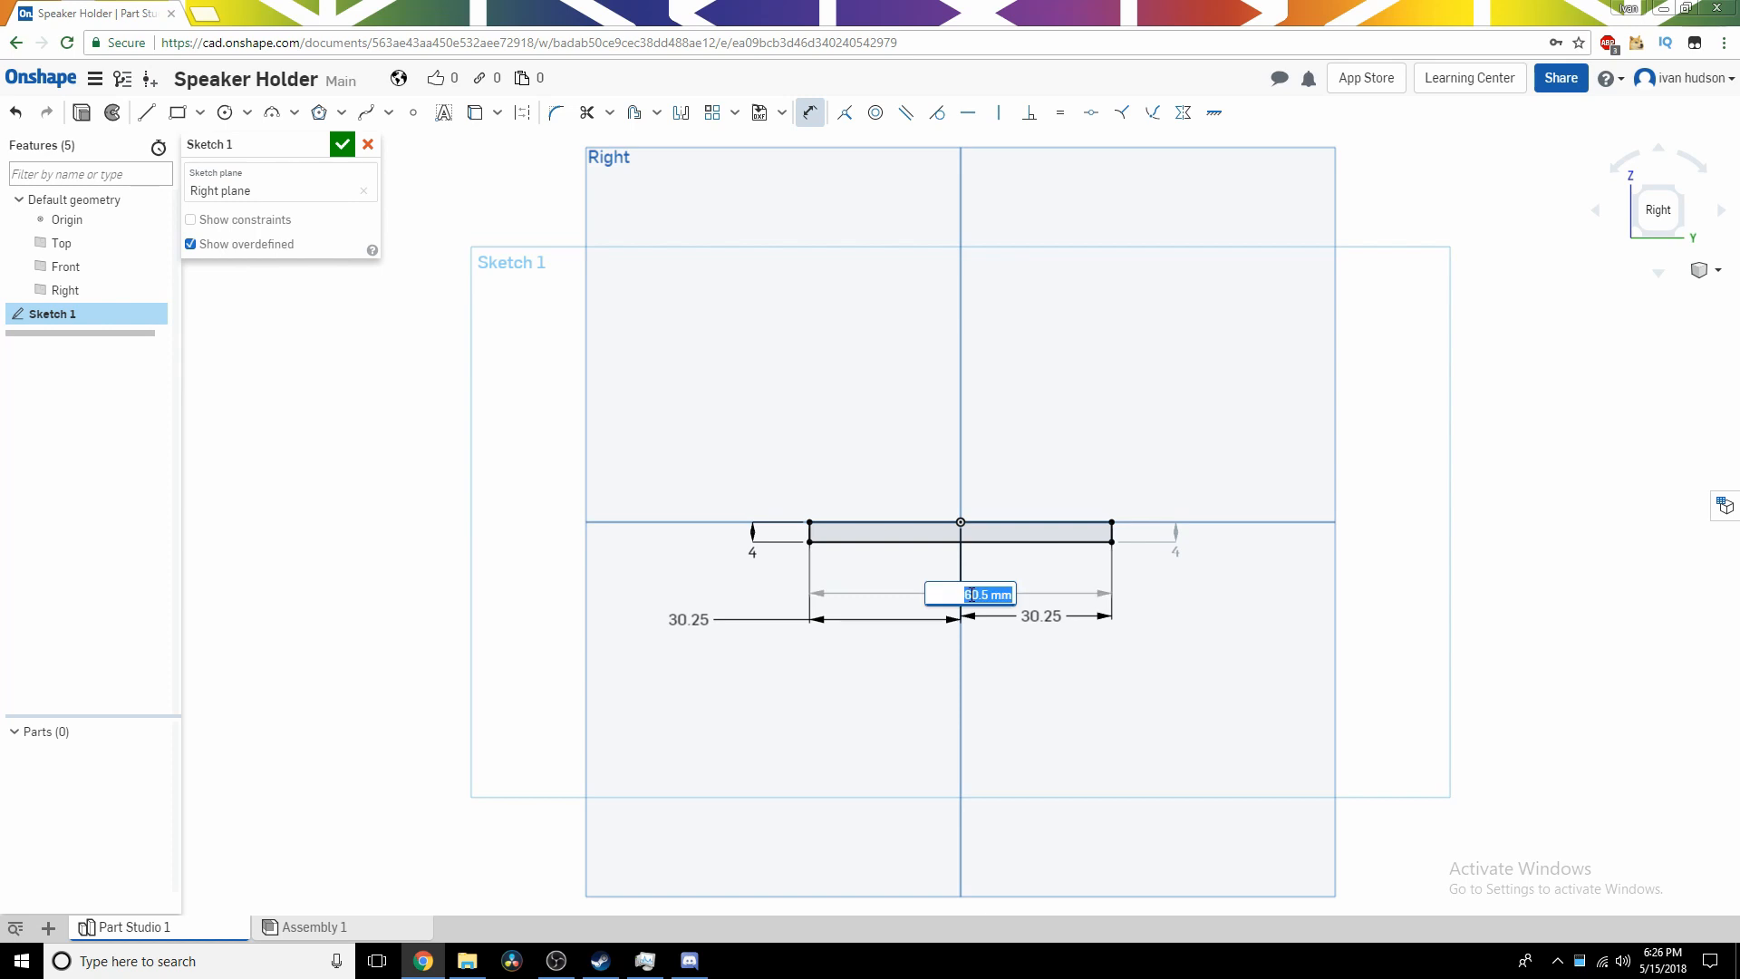
pyautogui.press('Return')
pyautogui.moveTo(971, 591); pyautogui.dragTo(991, 581)
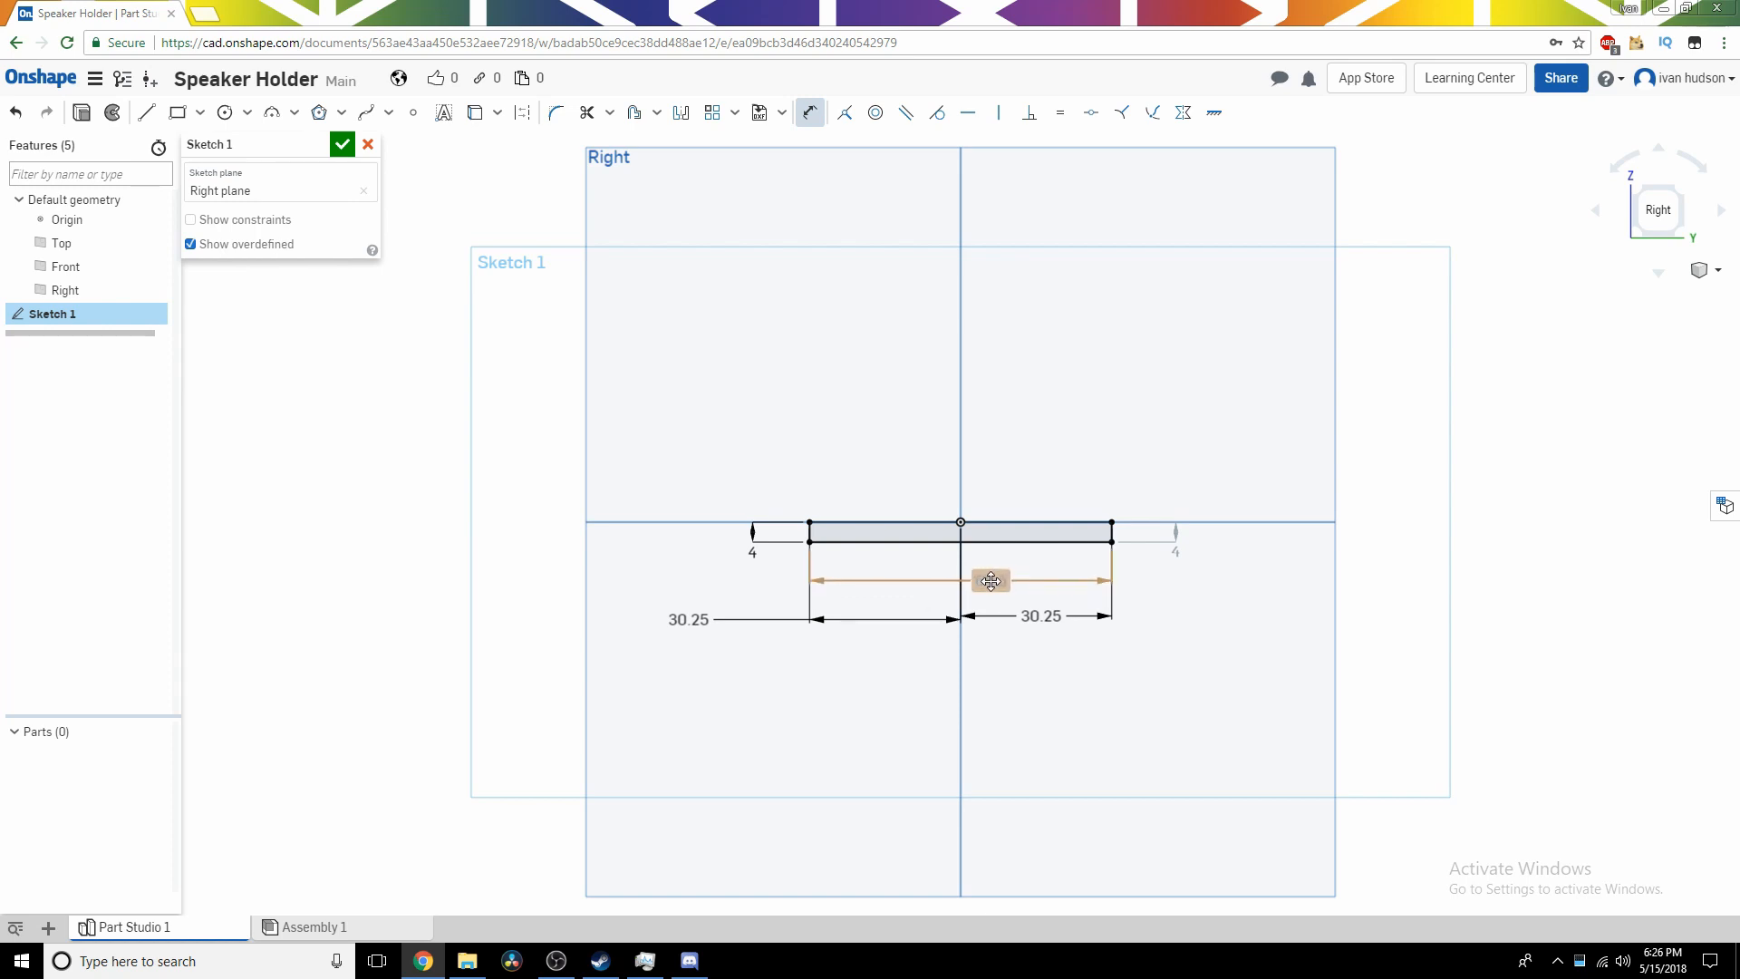
pyautogui.moveTo(689, 620); pyautogui.dragTo(884, 615)
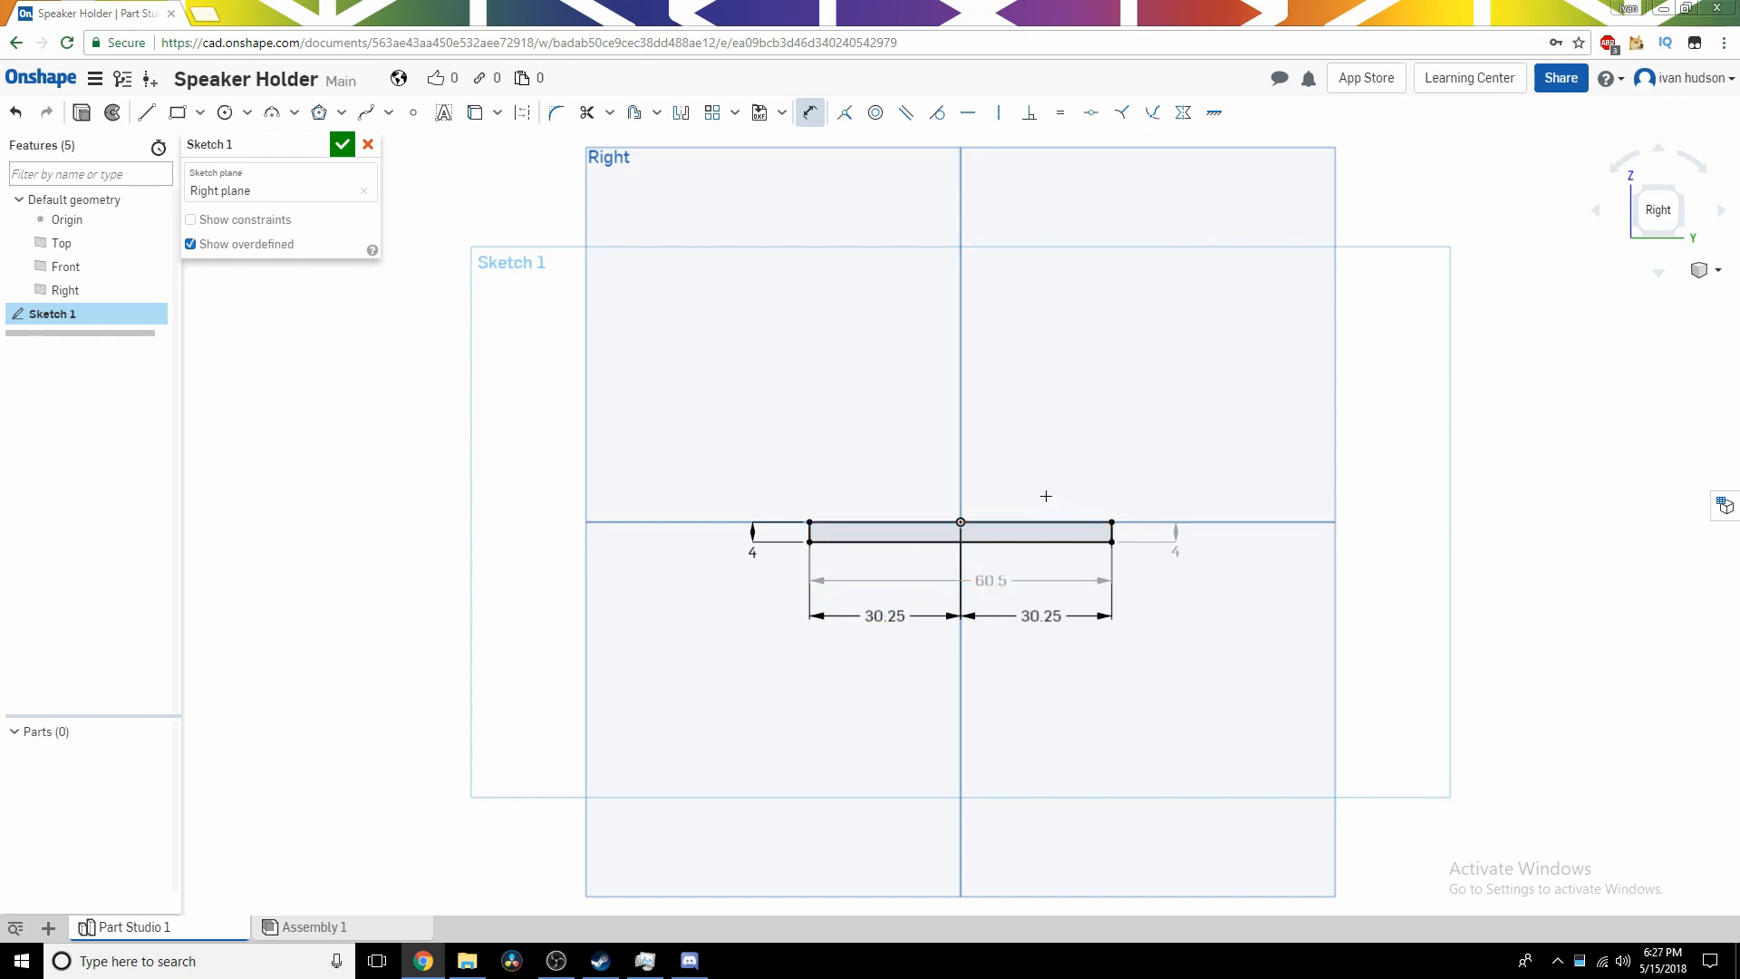
# Draw a vertical line about 36 mm long downward from the rectangle's lower-left corner.
pyautogui.click(146, 112)
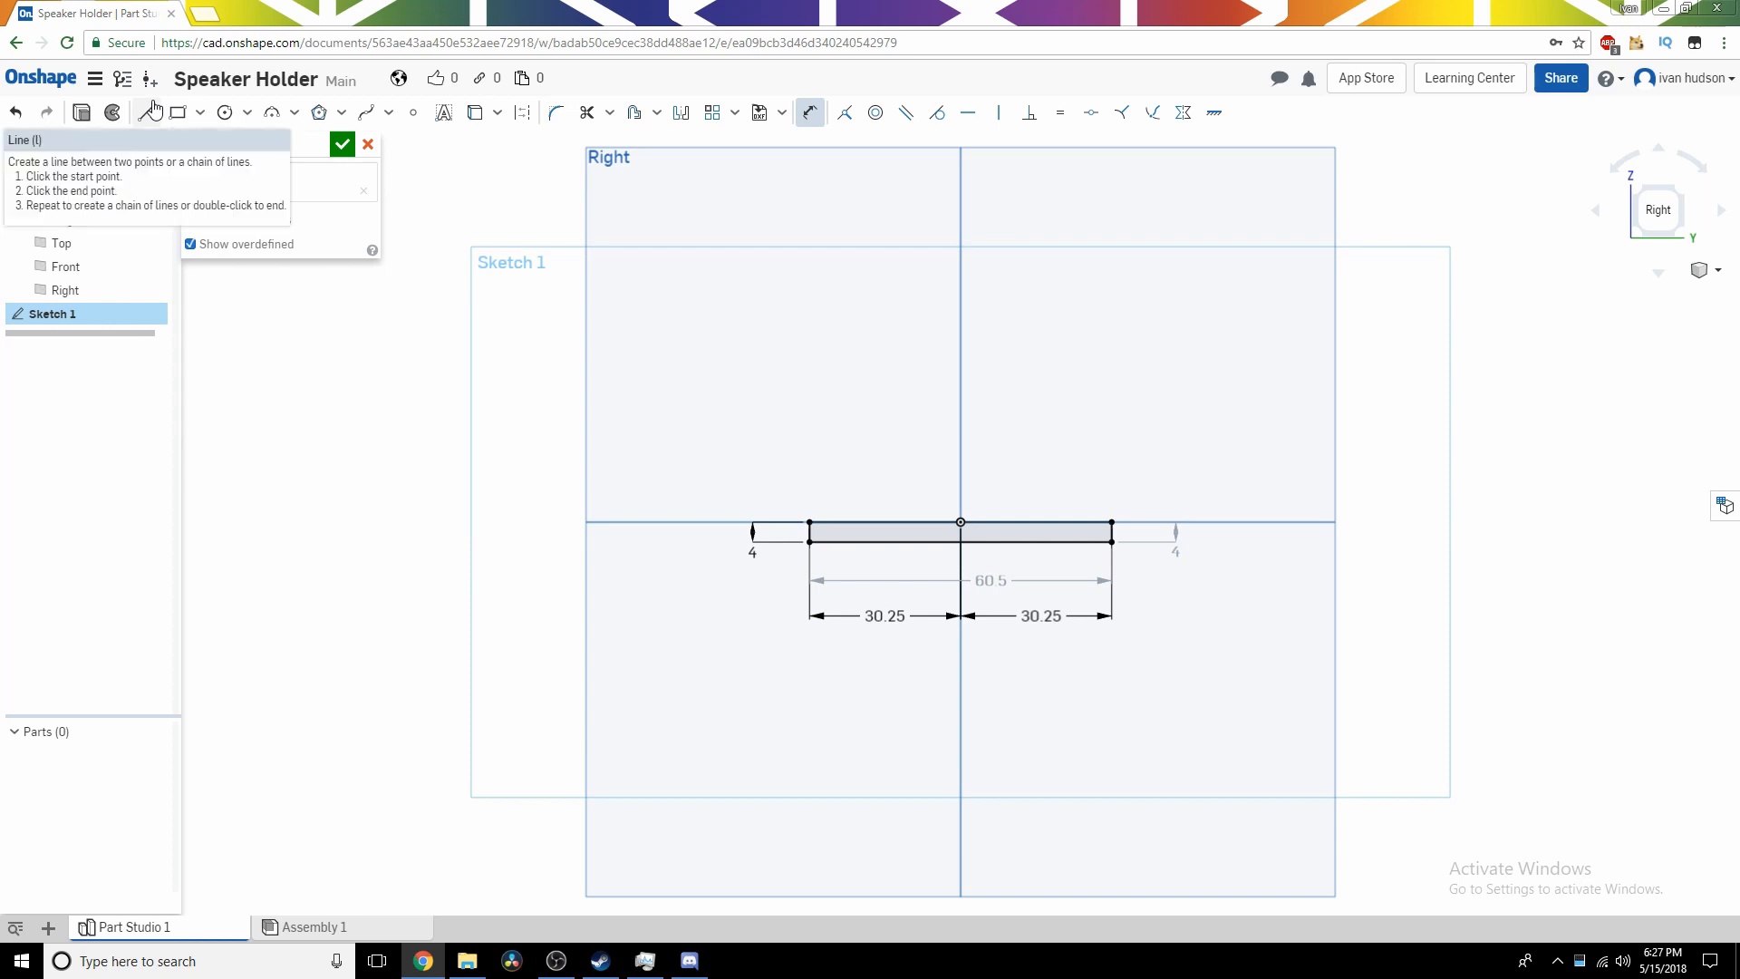
pyautogui.click(811, 549)
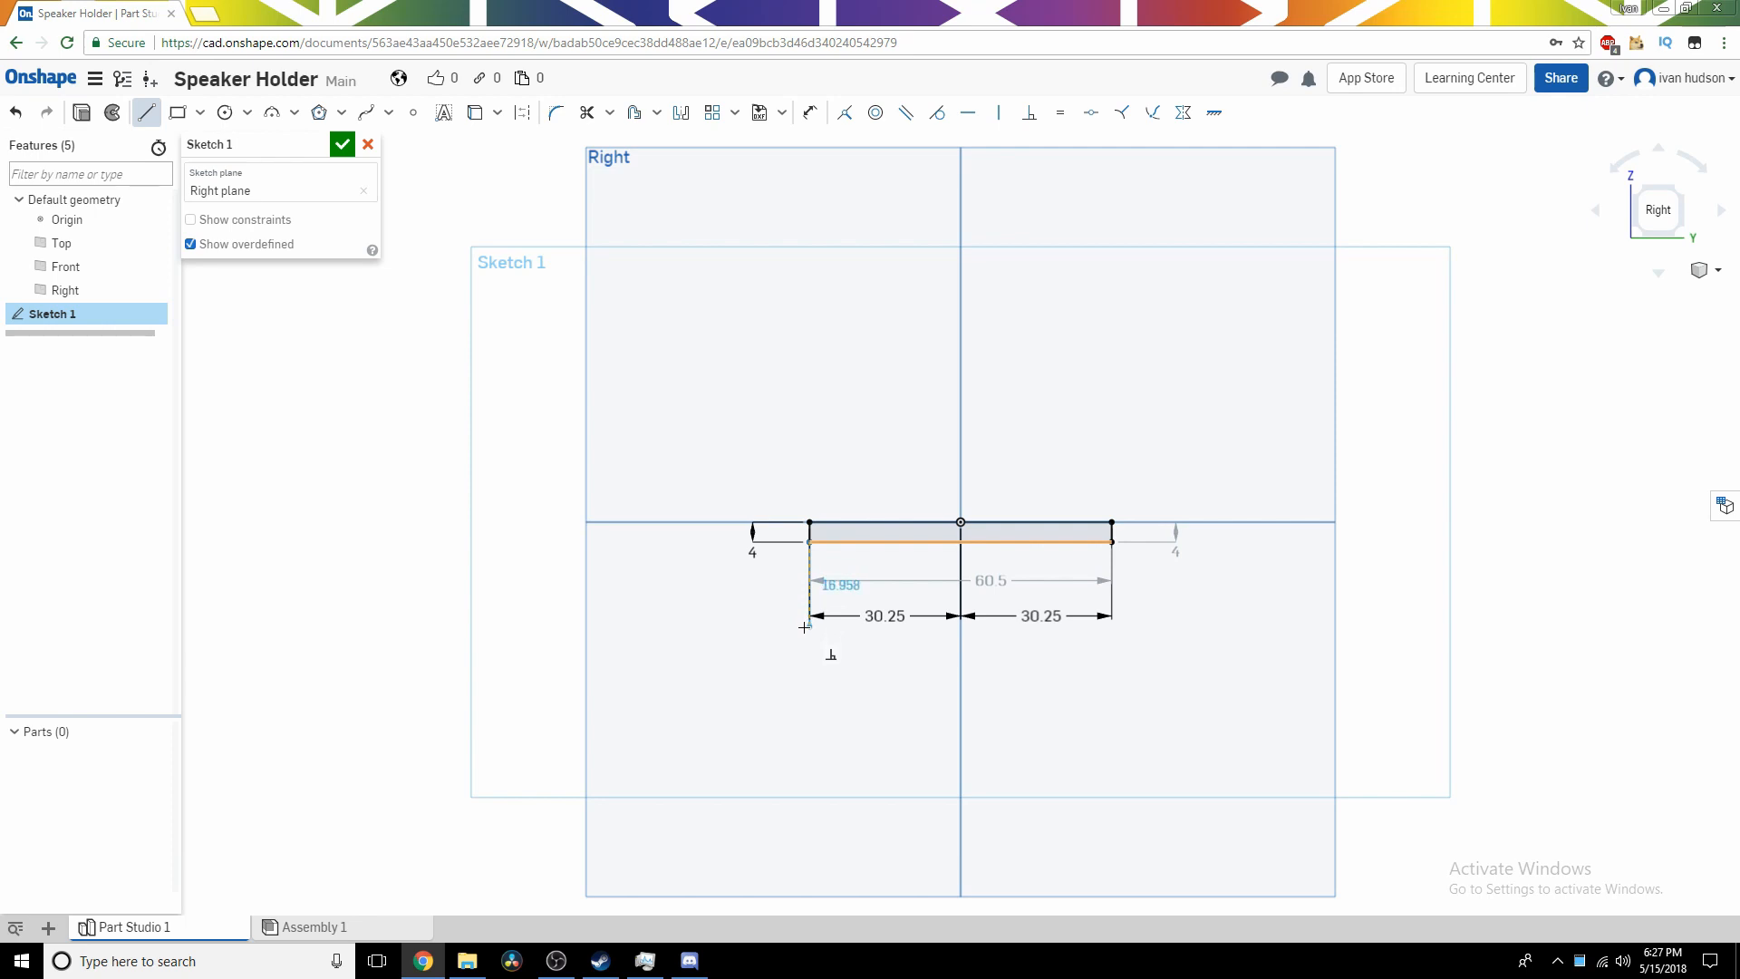
pyautogui.click(809, 724)
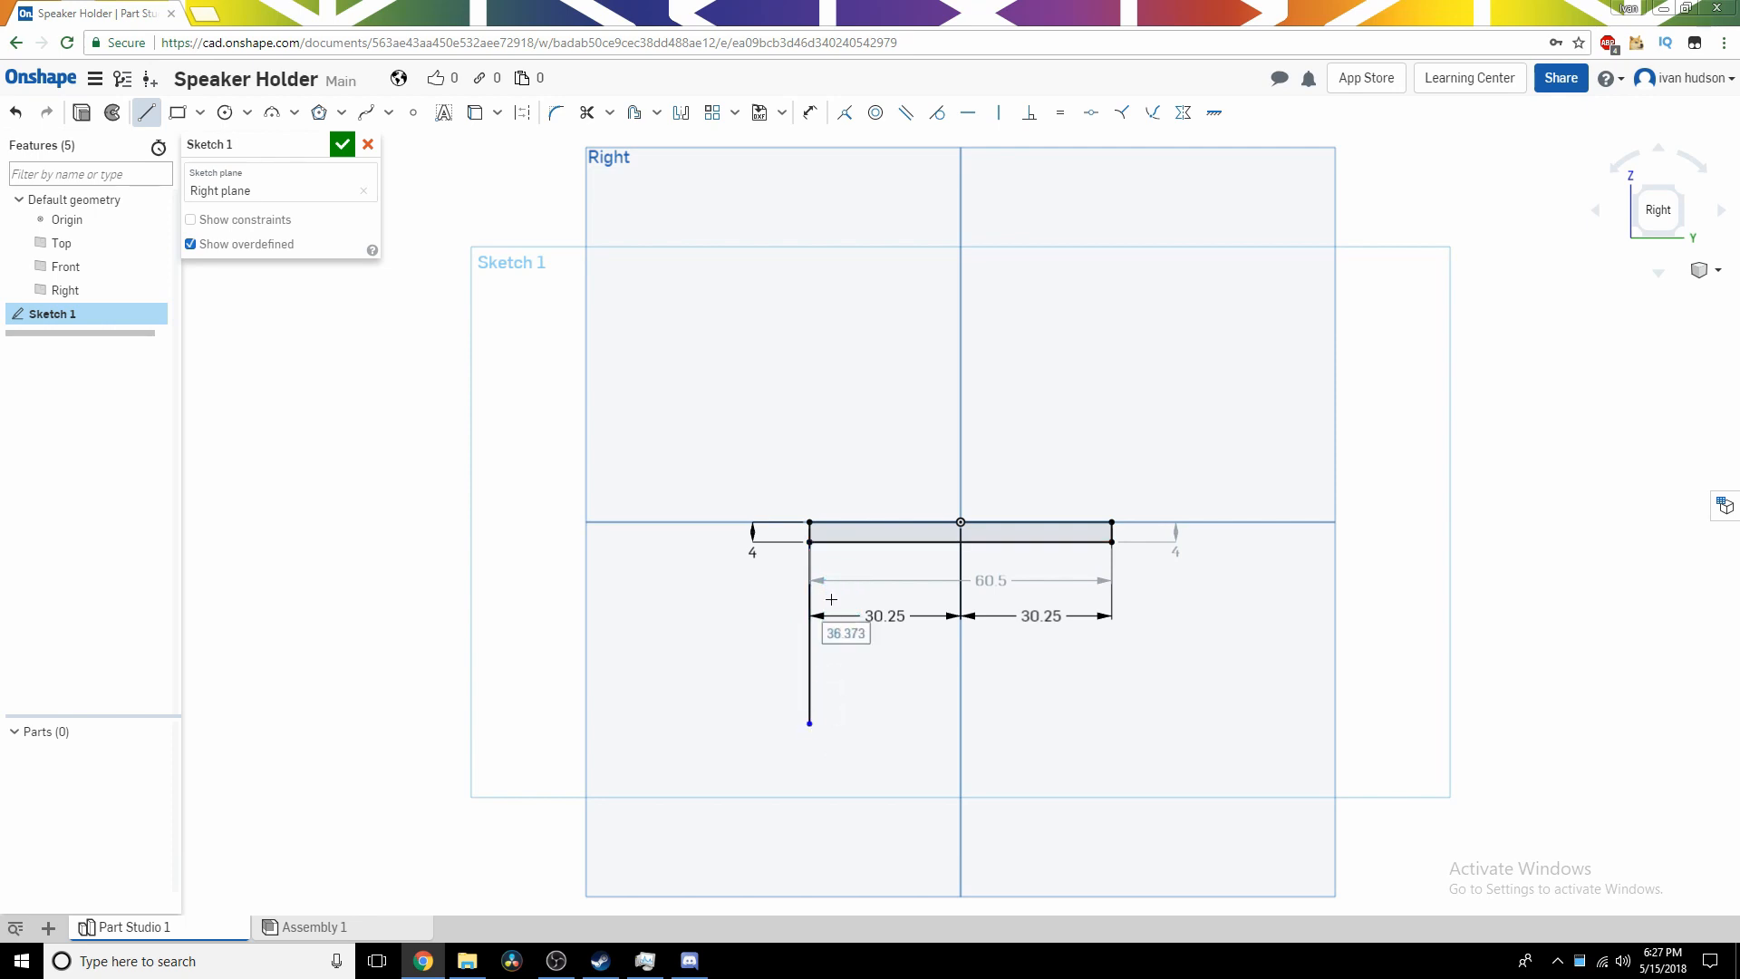
# Draw a vertical line about 36 mm long downward from the rectangle's lower-right corner, level with the left line's end.
pyautogui.click(1112, 542)
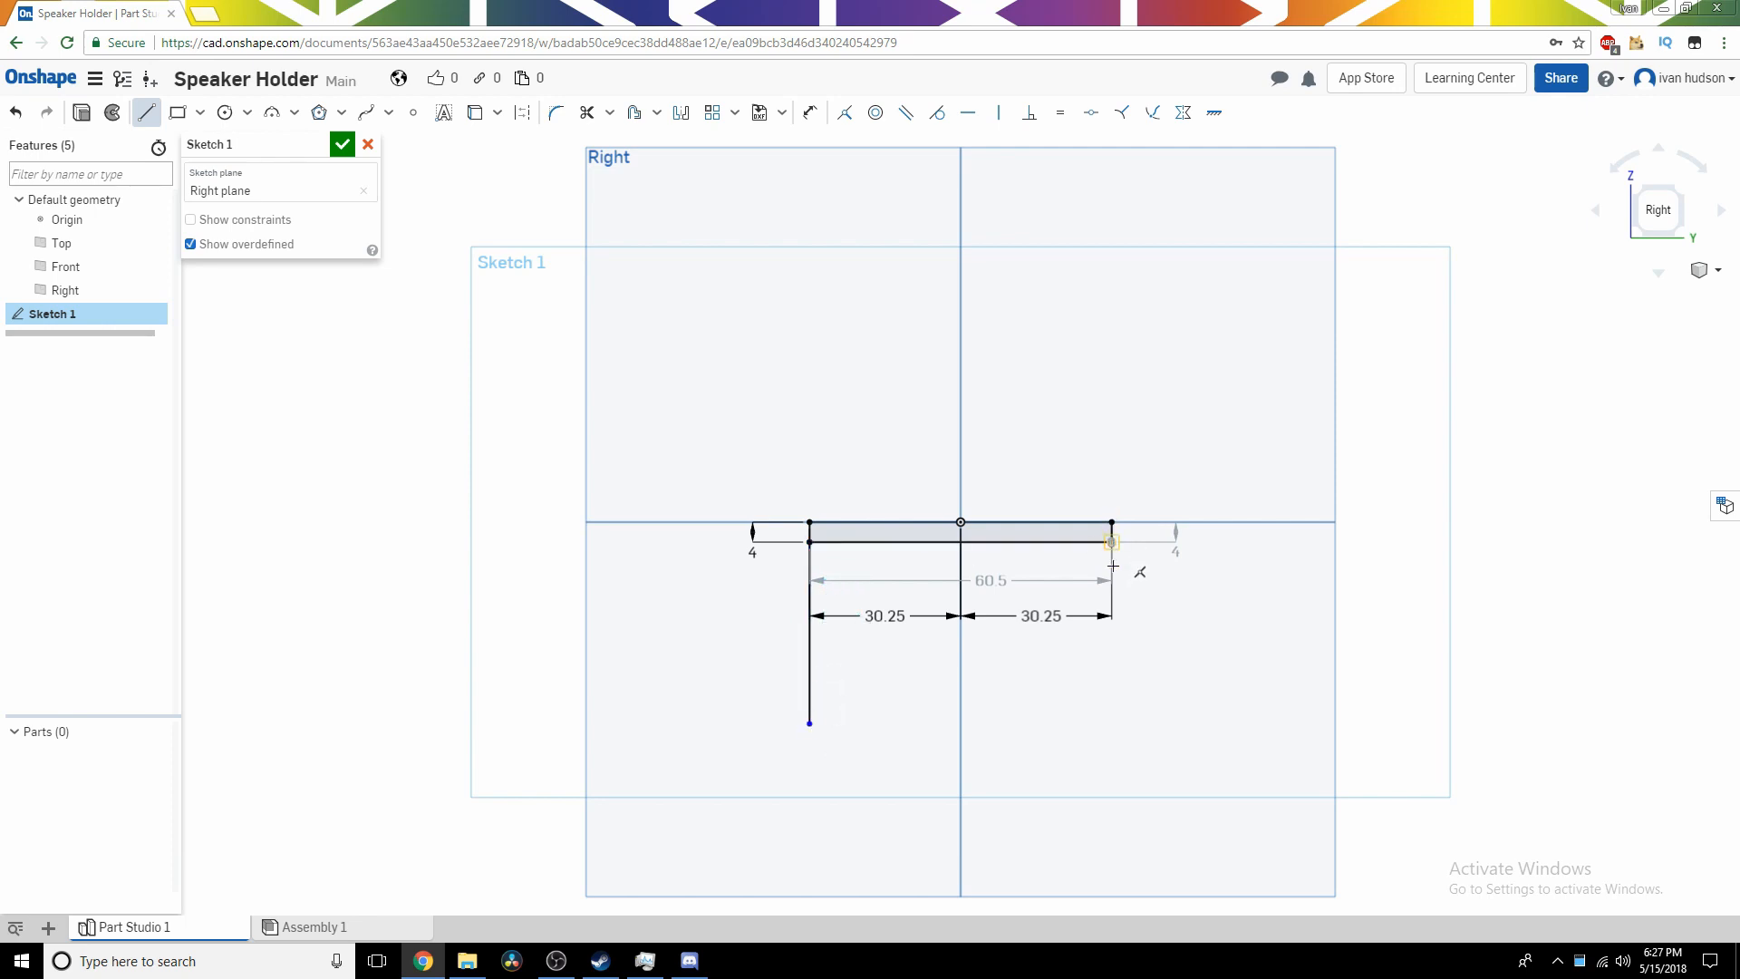
pyautogui.click(1112, 723)
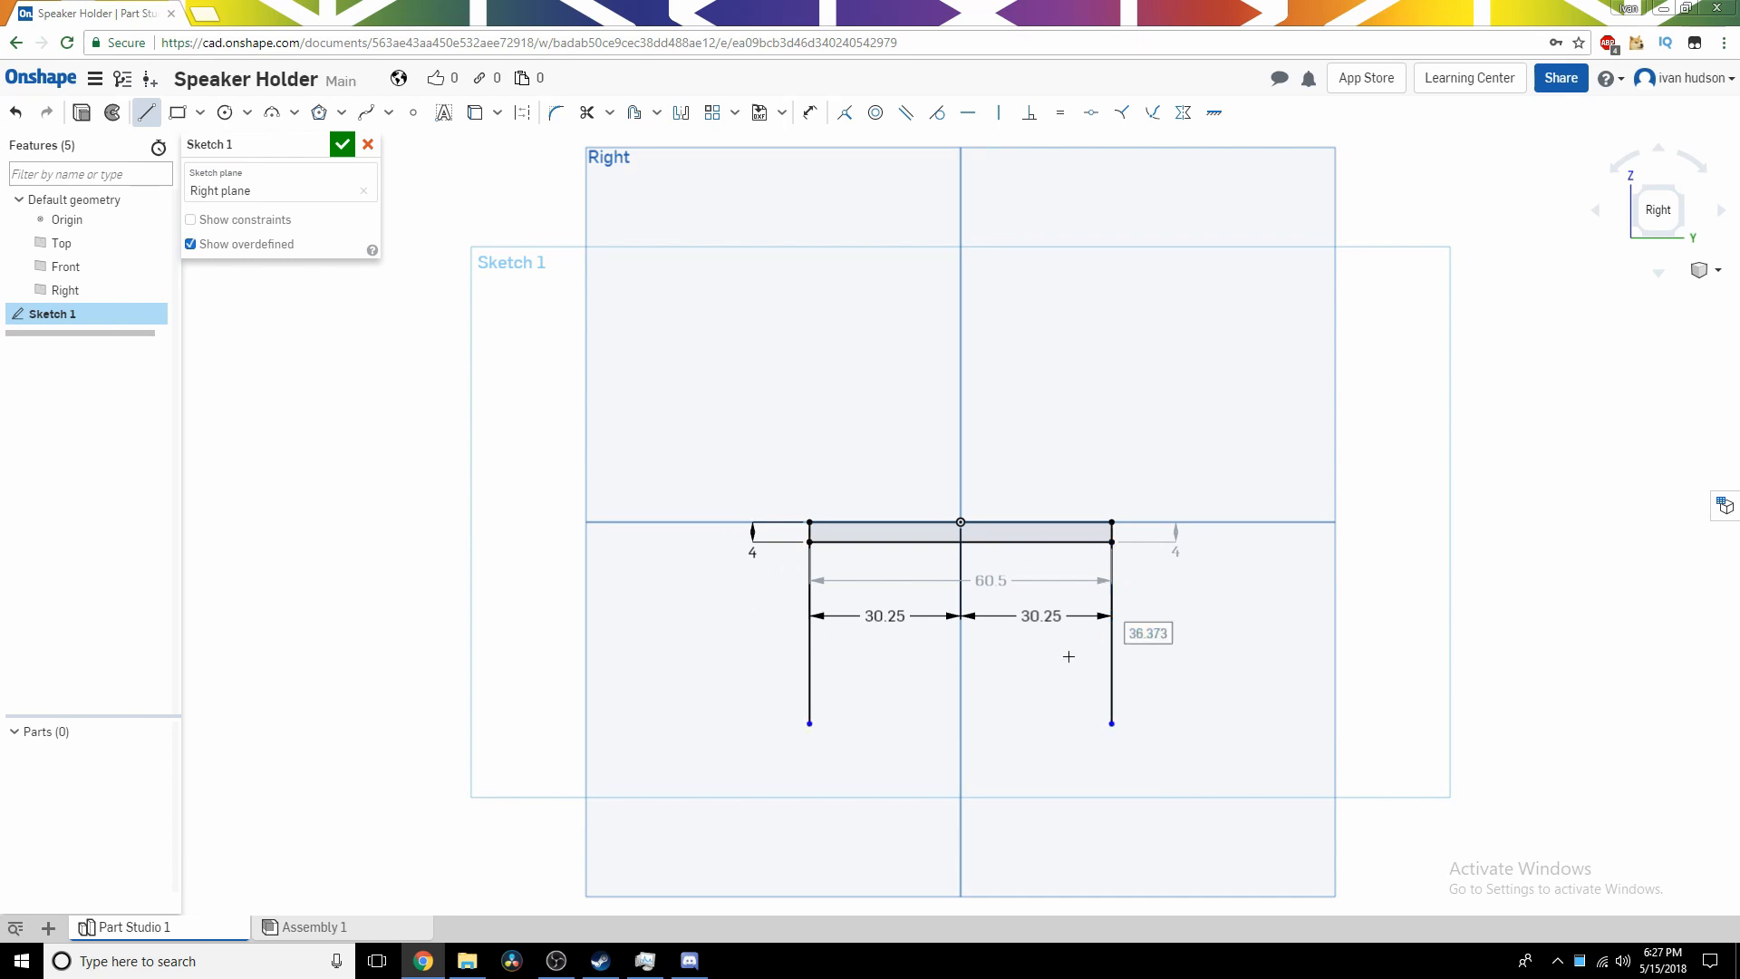
pyautogui.press('Escape')
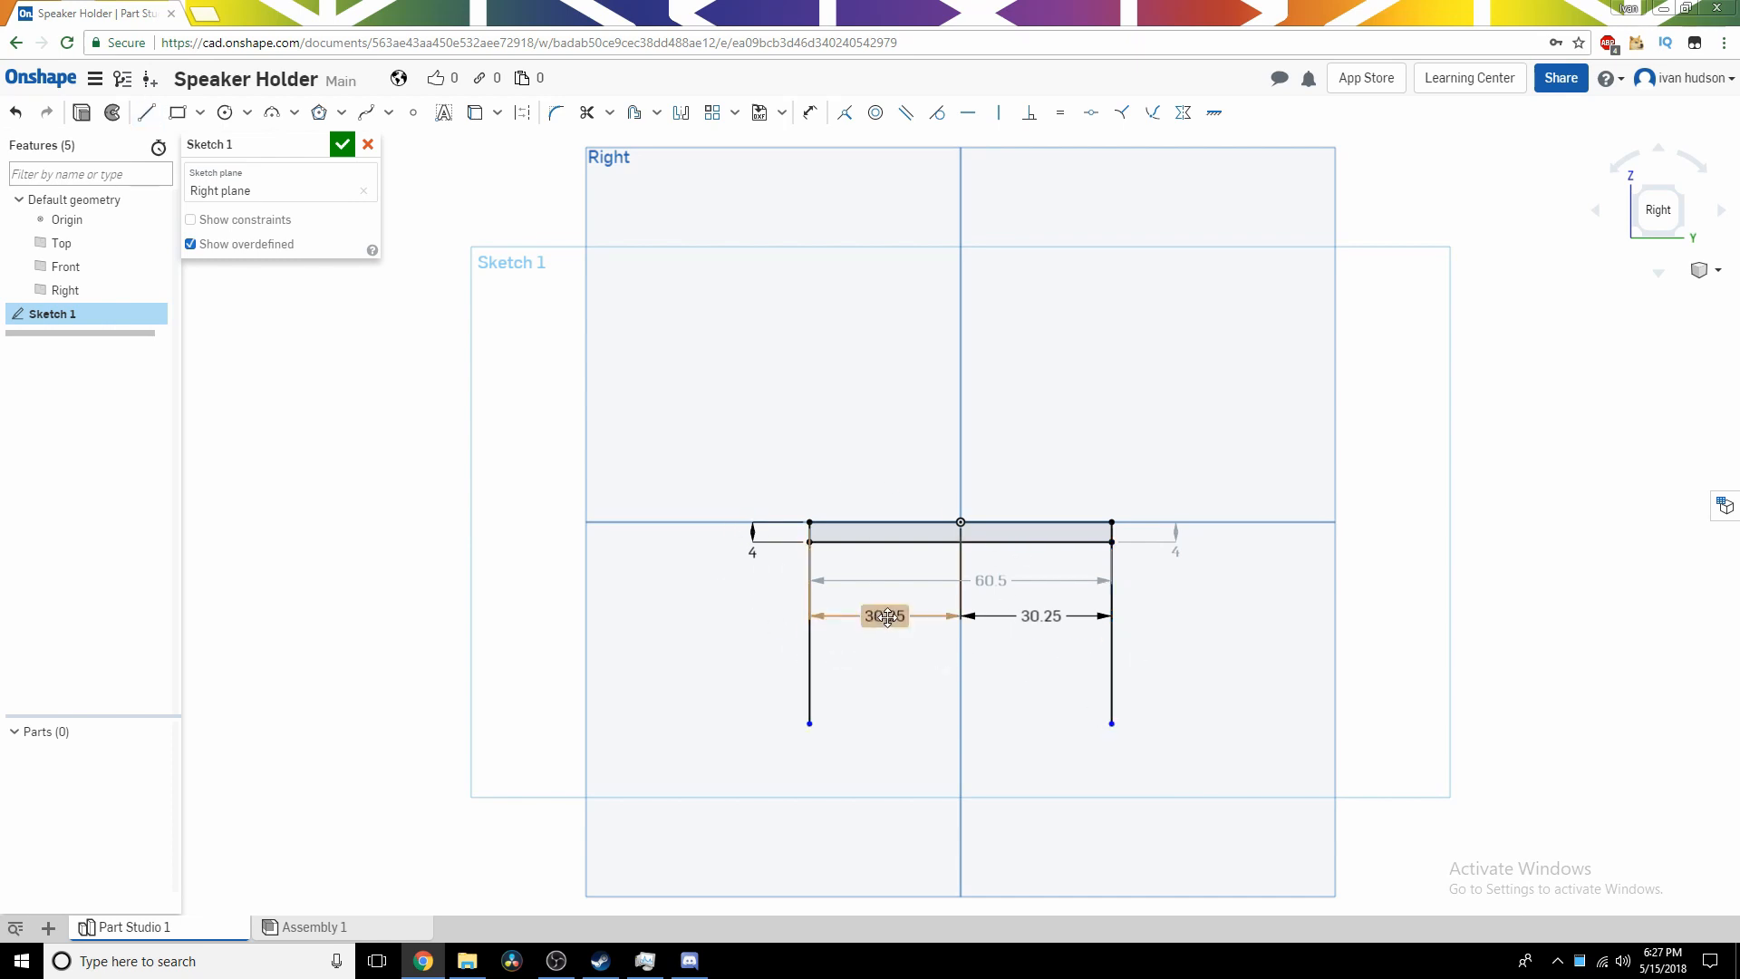
# Set the rectangle's left half-width dimension to 32.4 mm.
pyautogui.doubleClick(887, 617)
pyautogui.press('End')
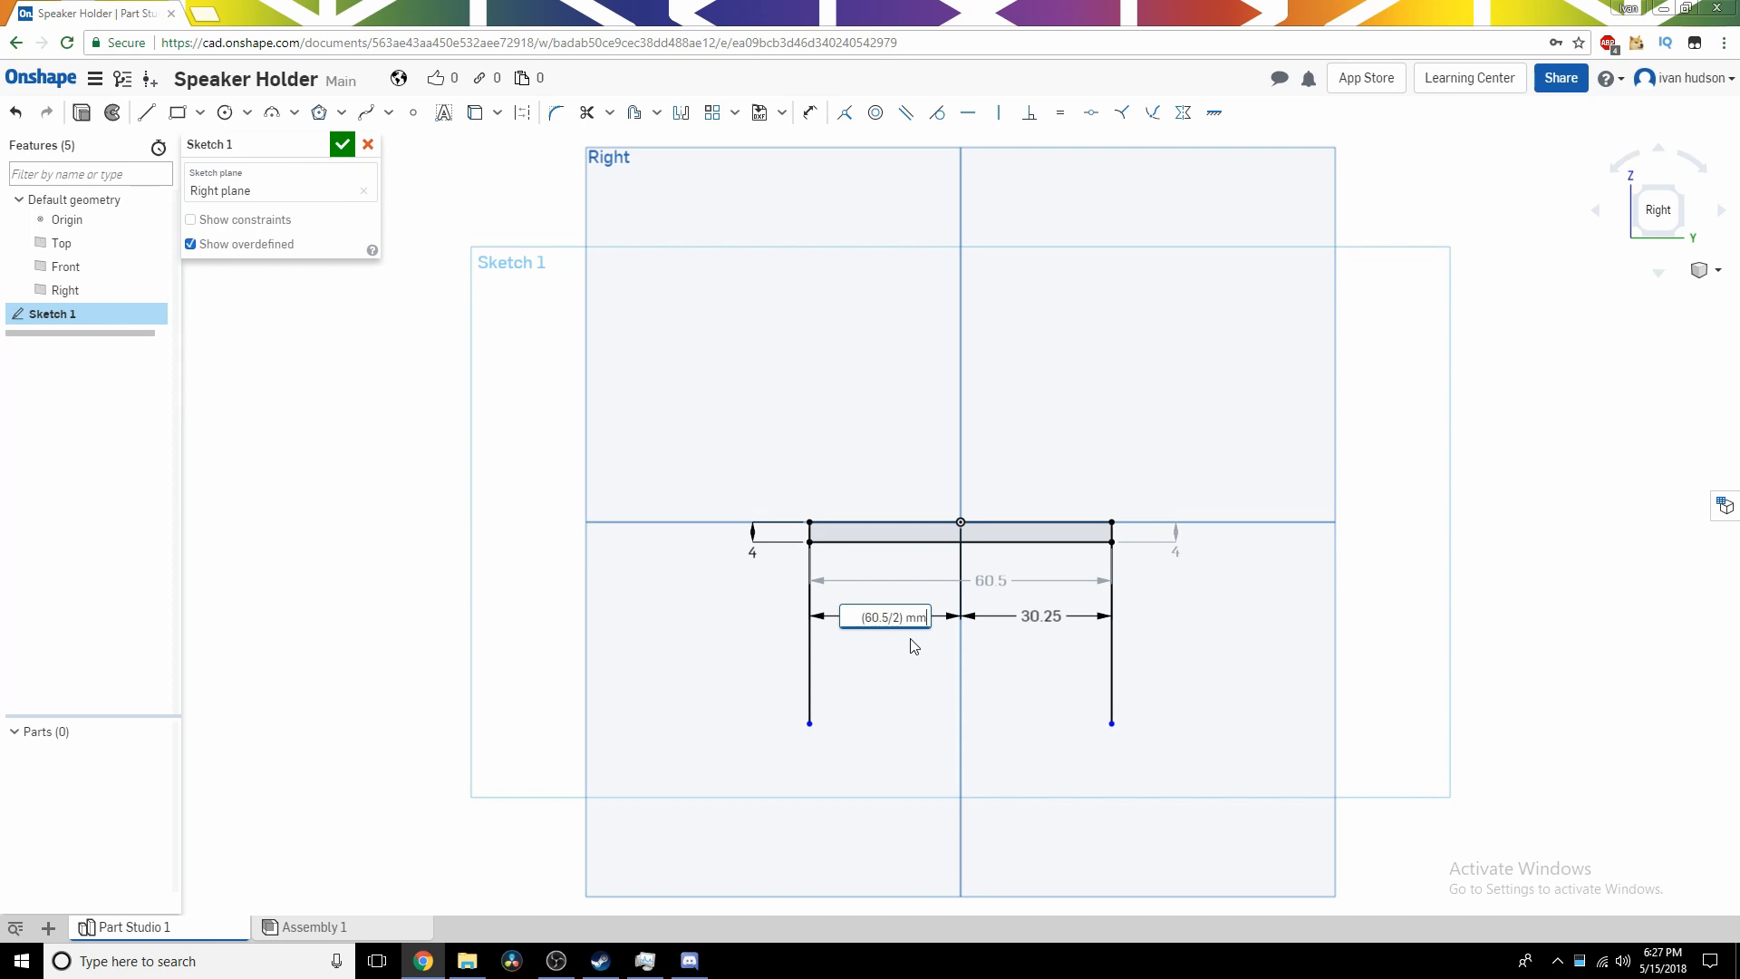
pyautogui.press('BackSpace')
pyautogui.press('BackSpace')
pyautogui.press('BackSpace')
pyautogui.press('BackSpace')
pyautogui.press('BackSpace')
pyautogui.press('BackSpace')
pyautogui.press('BackSpace')
pyautogui.press('BackSpace')
pyautogui.press('BackSpace')
pyautogui.press('BackSpace')
pyautogui.press('BackSpace')
pyautogui.write('32.4')
pyautogui.press('Return')
# Set both half-width dimensions of the rectangle to 32.5 mm.
pyautogui.doubleClick(872, 616)
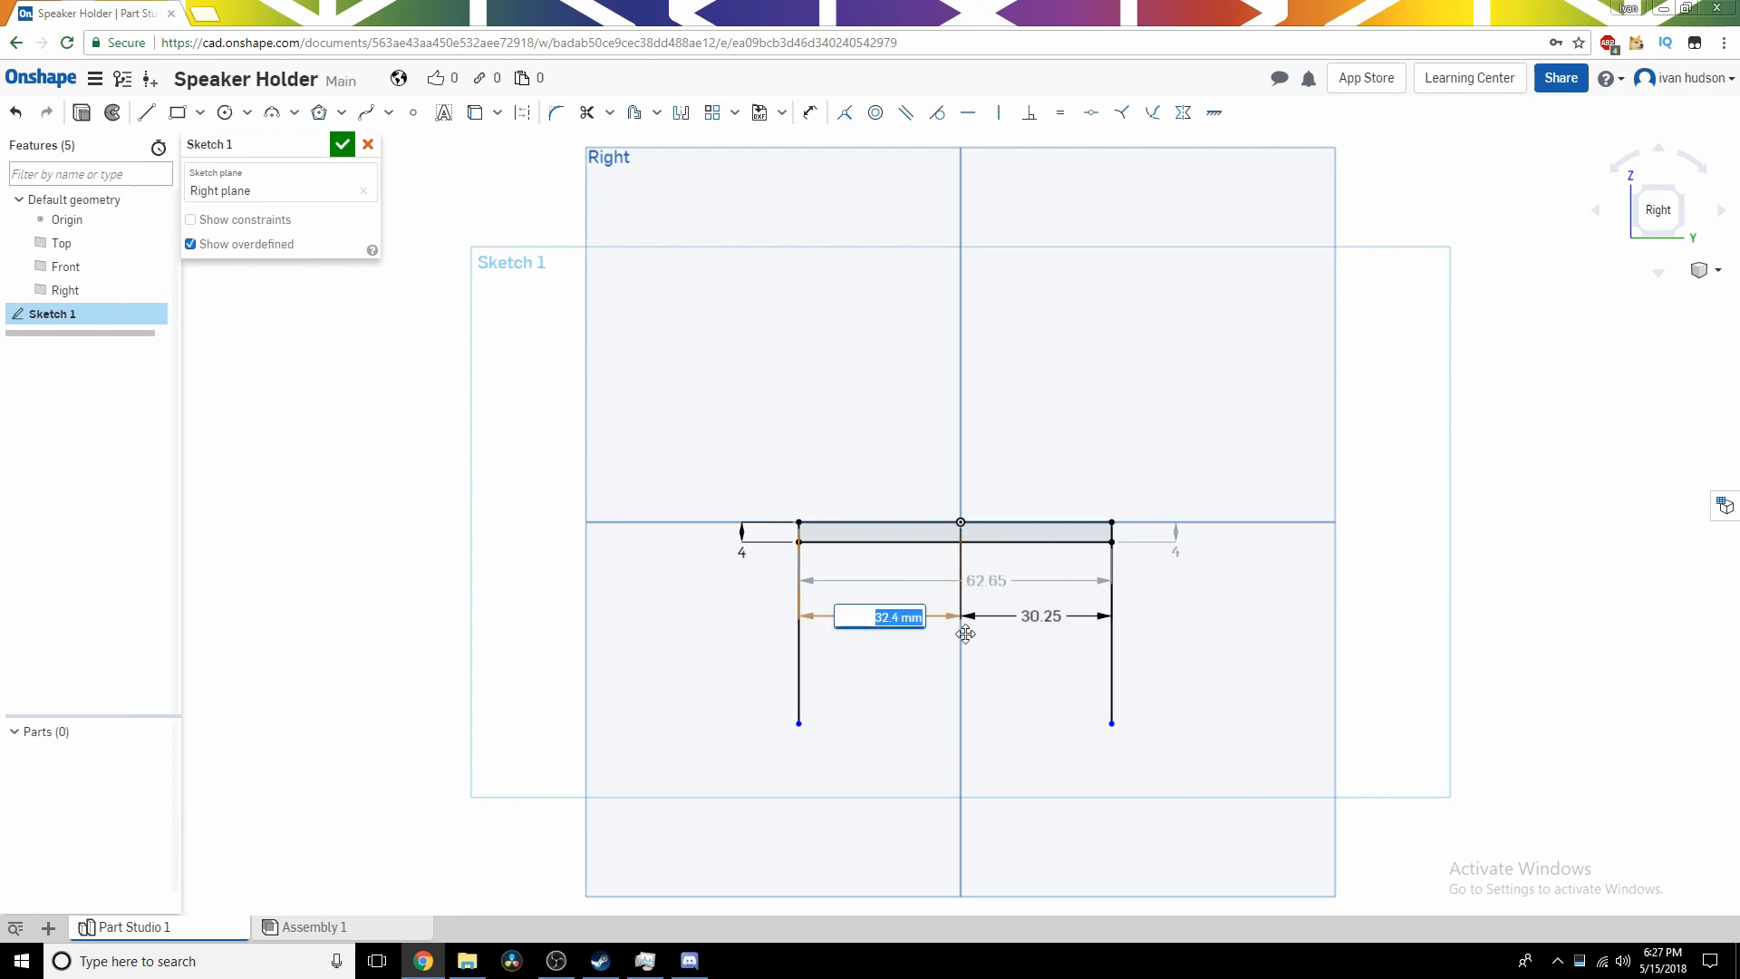
pyautogui.write('32')
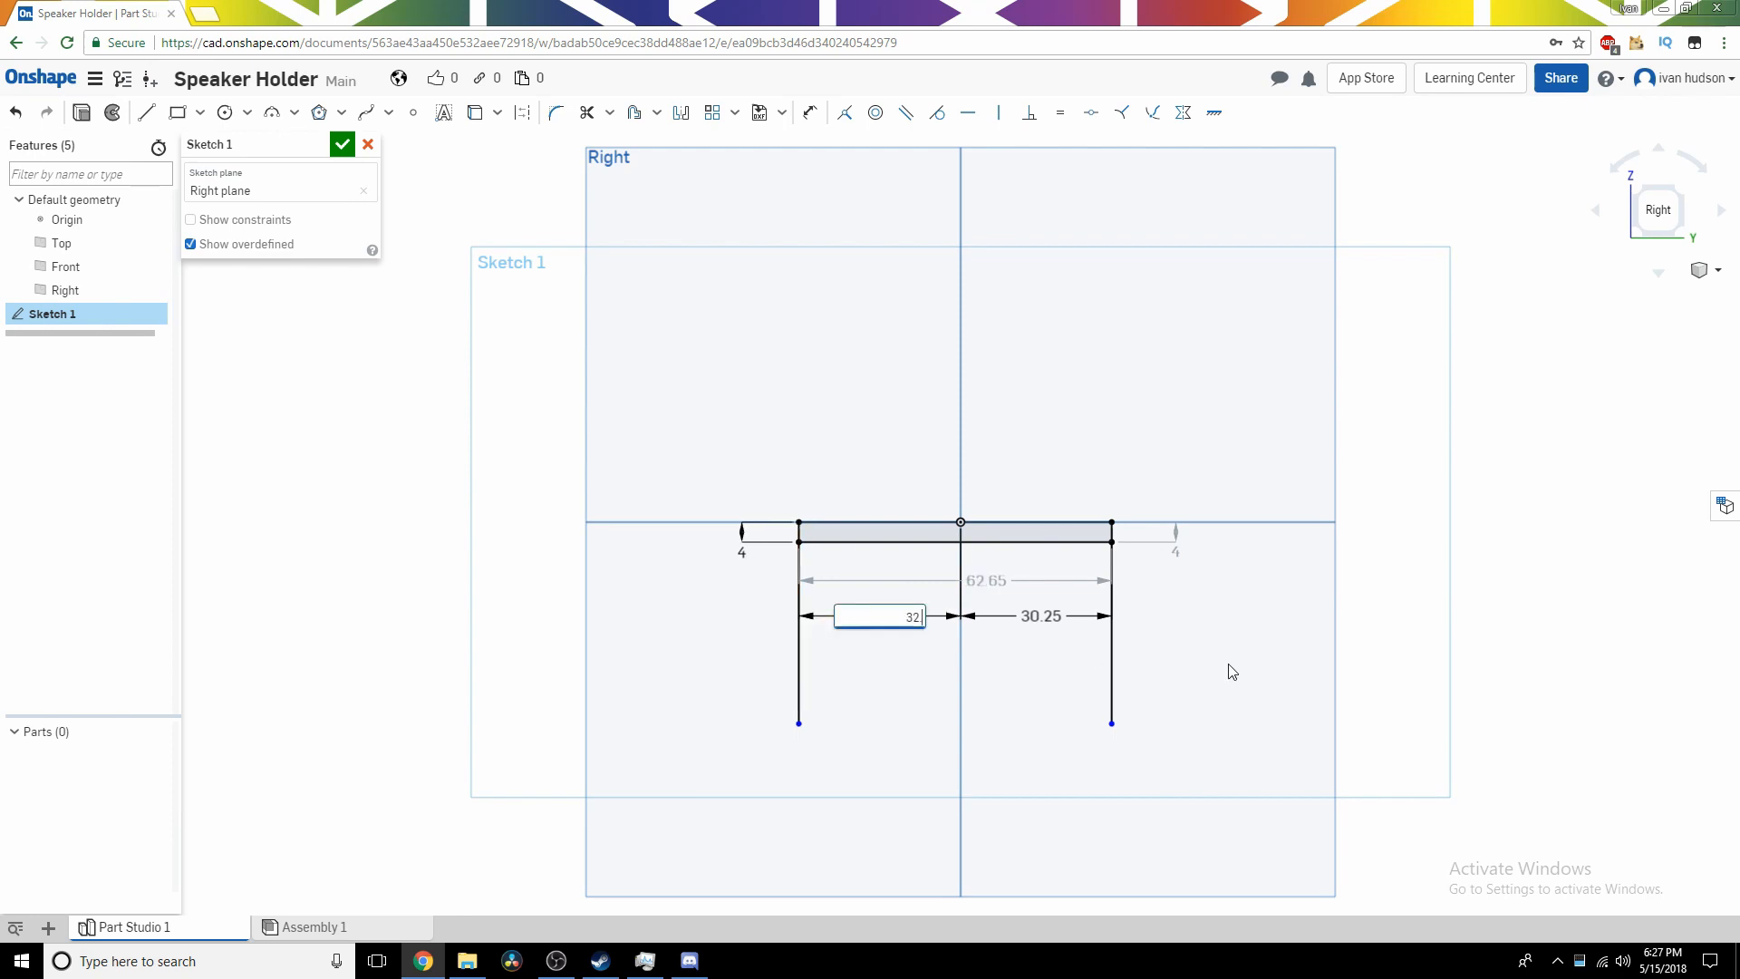
pyautogui.write('.45')
pyautogui.press('Return')
pyautogui.doubleClick(1060, 616)
pyautogui.write('32')
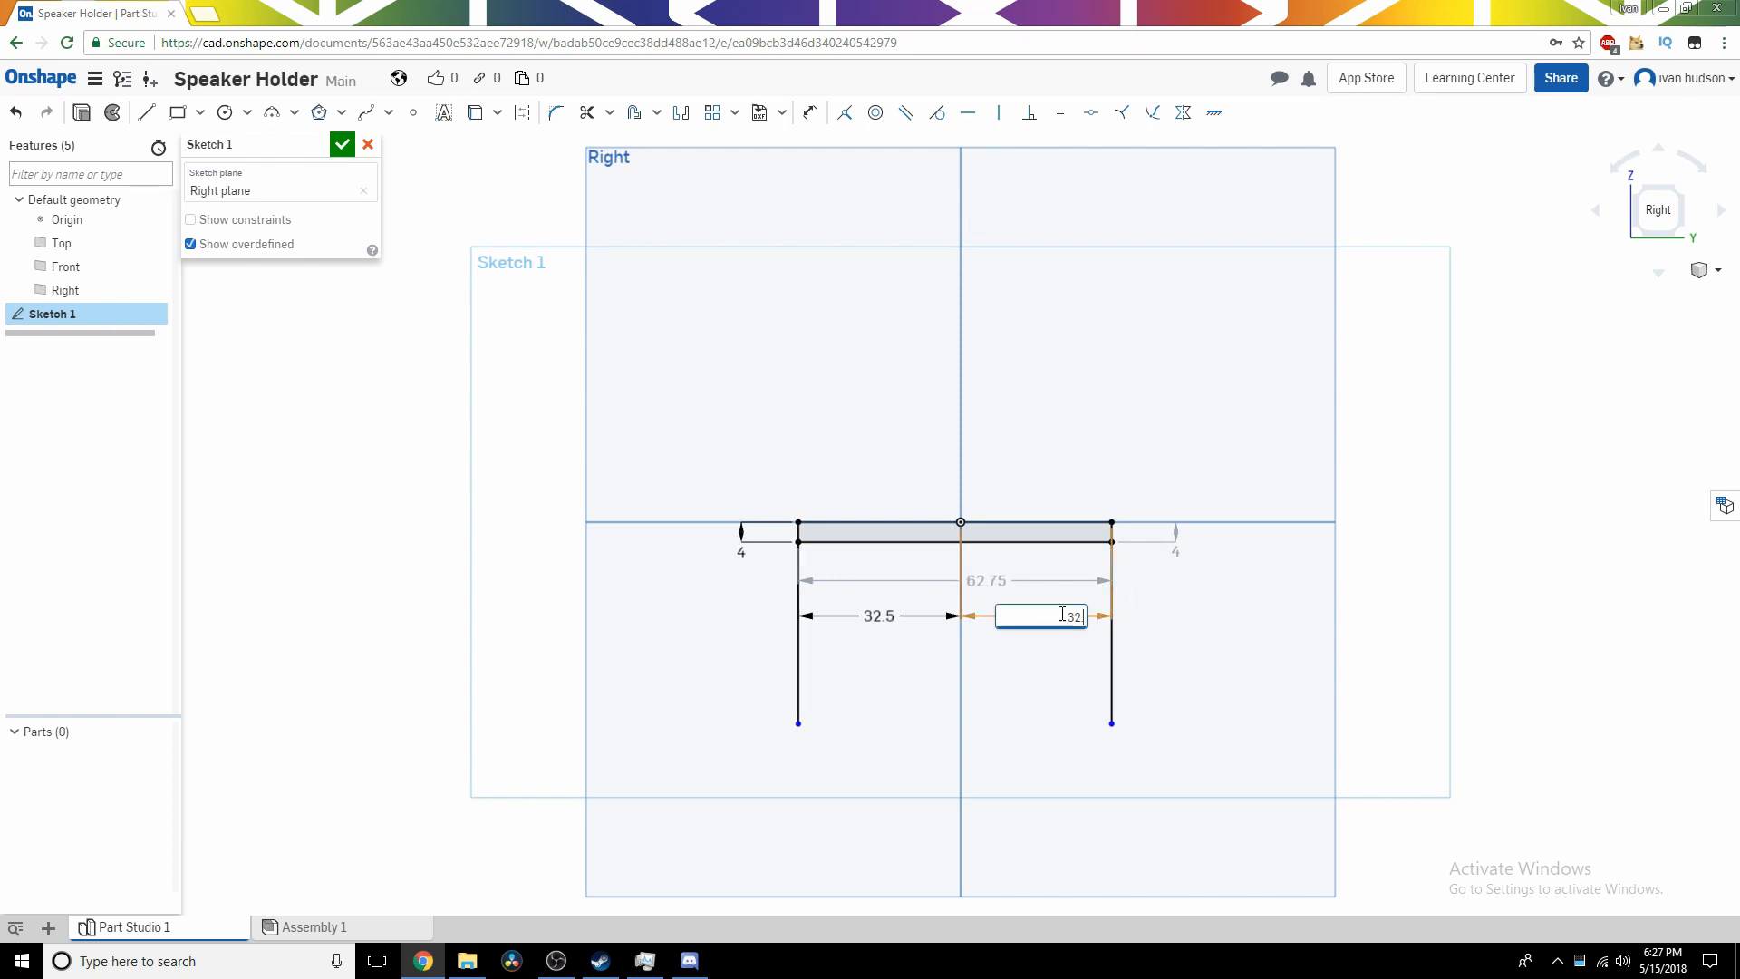
pyautogui.press('Return')
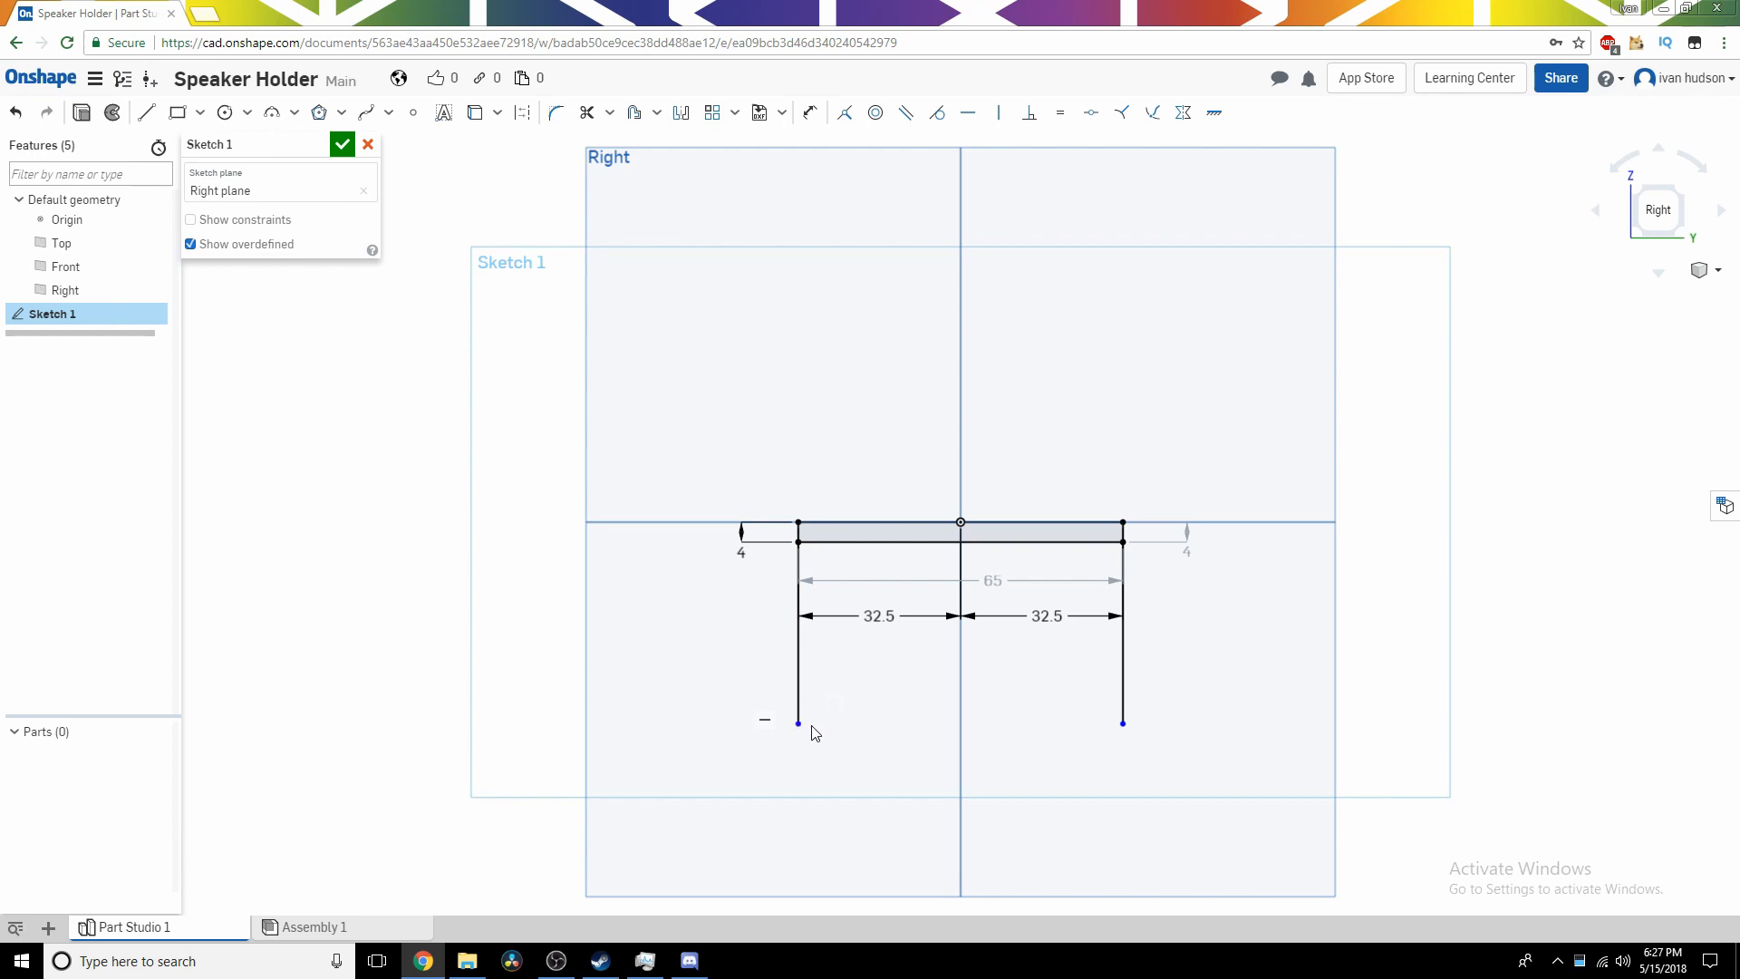
# Close the left leg with a bottom line about 4.3 mm wide and a vertical inner line up to the rectangle's underside.
pyautogui.click(146, 112)
pyautogui.click(797, 722)
pyautogui.click(820, 723)
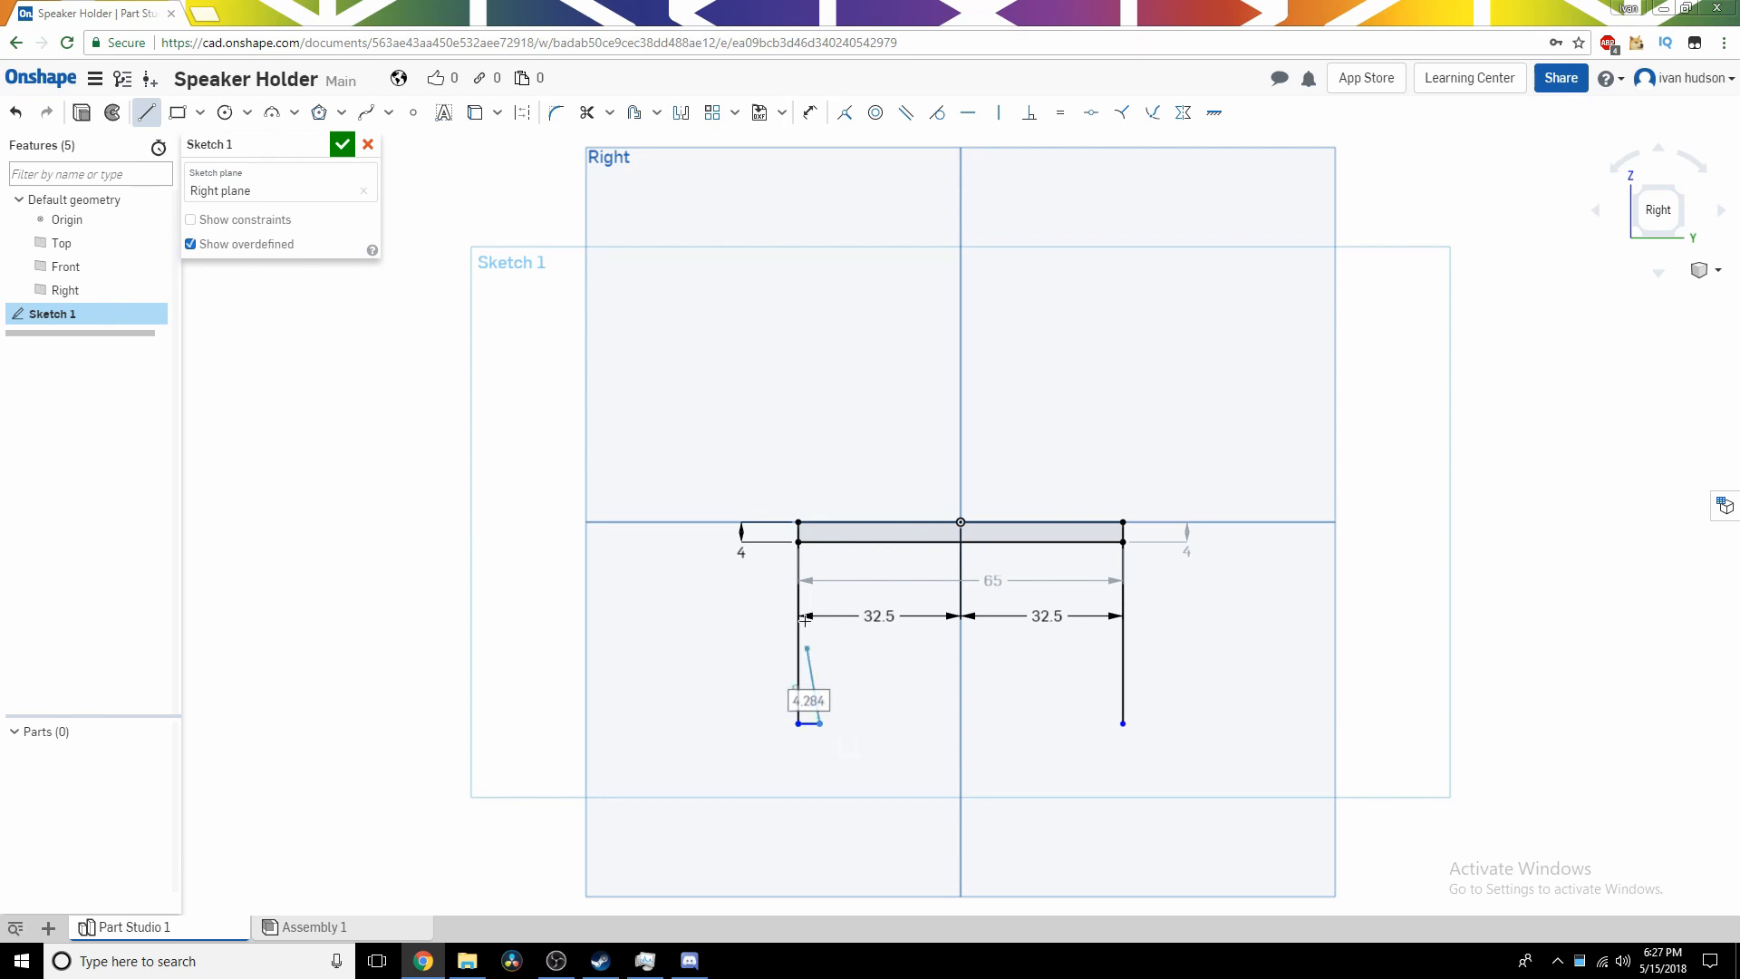
pyautogui.click(820, 542)
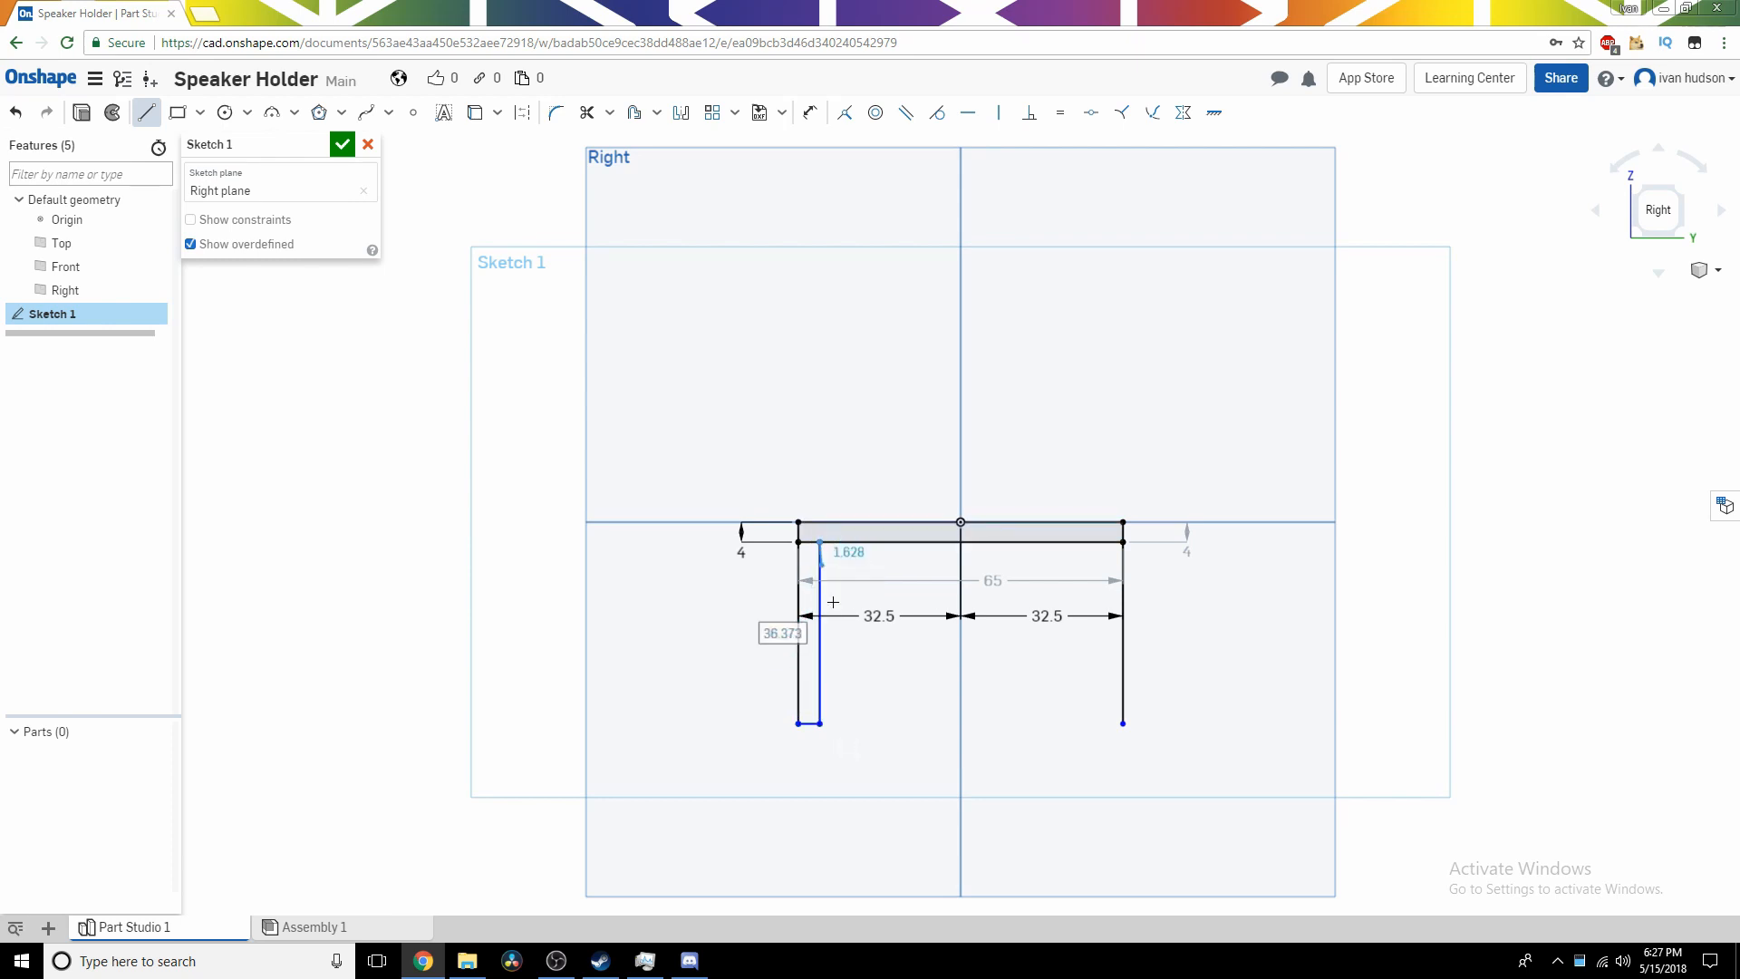
pyautogui.press('Escape')
# Close the right leg with a short inward bottom line and a vertical inner line up to the rectangle's underside.
pyautogui.press('l')
pyautogui.click(1123, 723)
pyautogui.click(1101, 722)
pyautogui.click(1101, 542)
pyautogui.press('Escape')
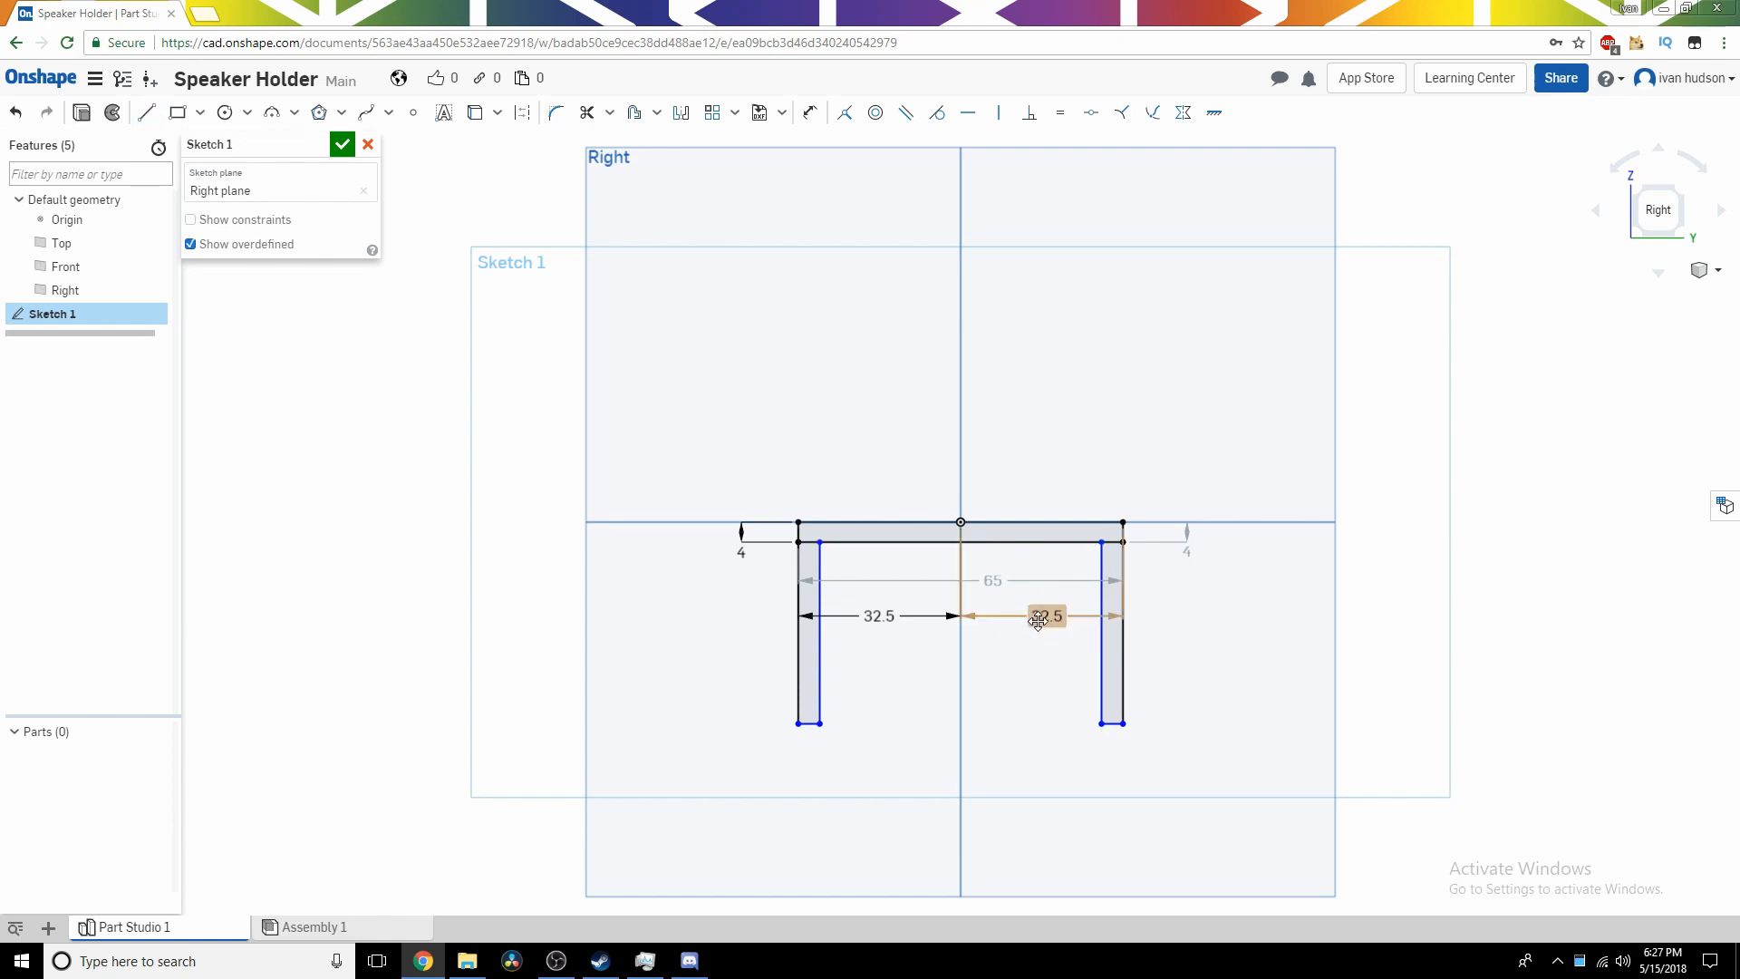
# Set both half-width dimensions of the top rectangle to 34.5 mm.
pyautogui.doubleClick(1040, 620)
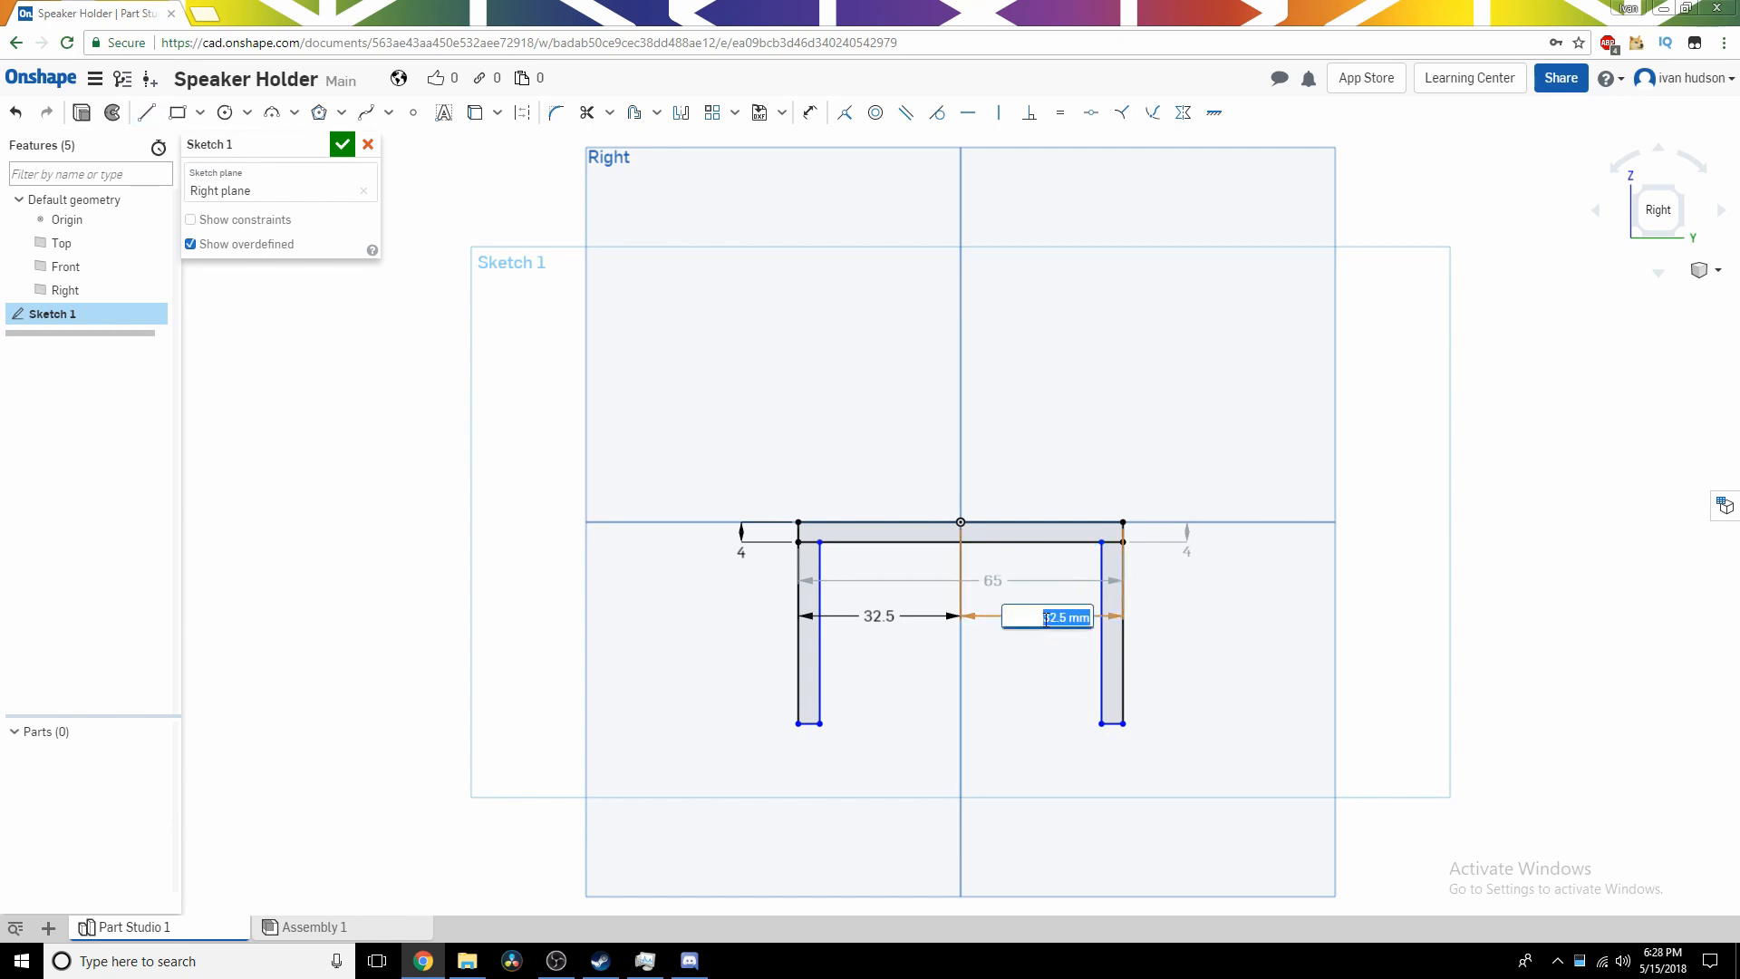
pyautogui.click(1051, 616)
pyautogui.press('Return')
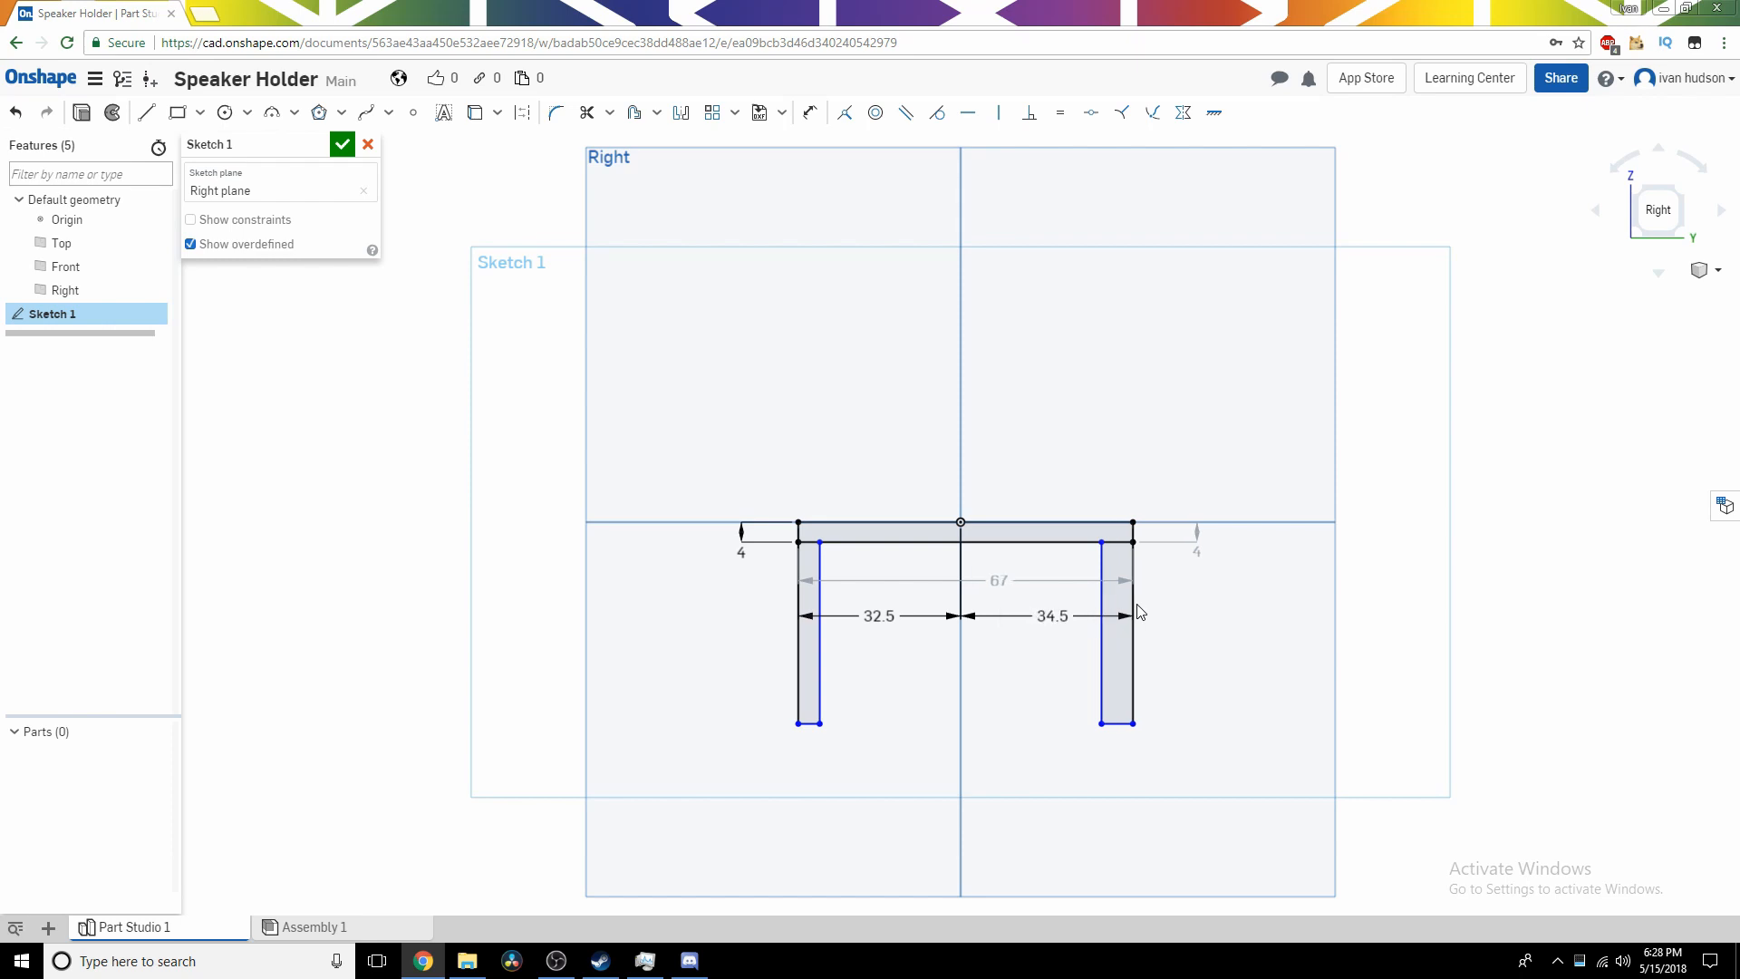
pyautogui.doubleClick(870, 616)
pyautogui.click(878, 617)
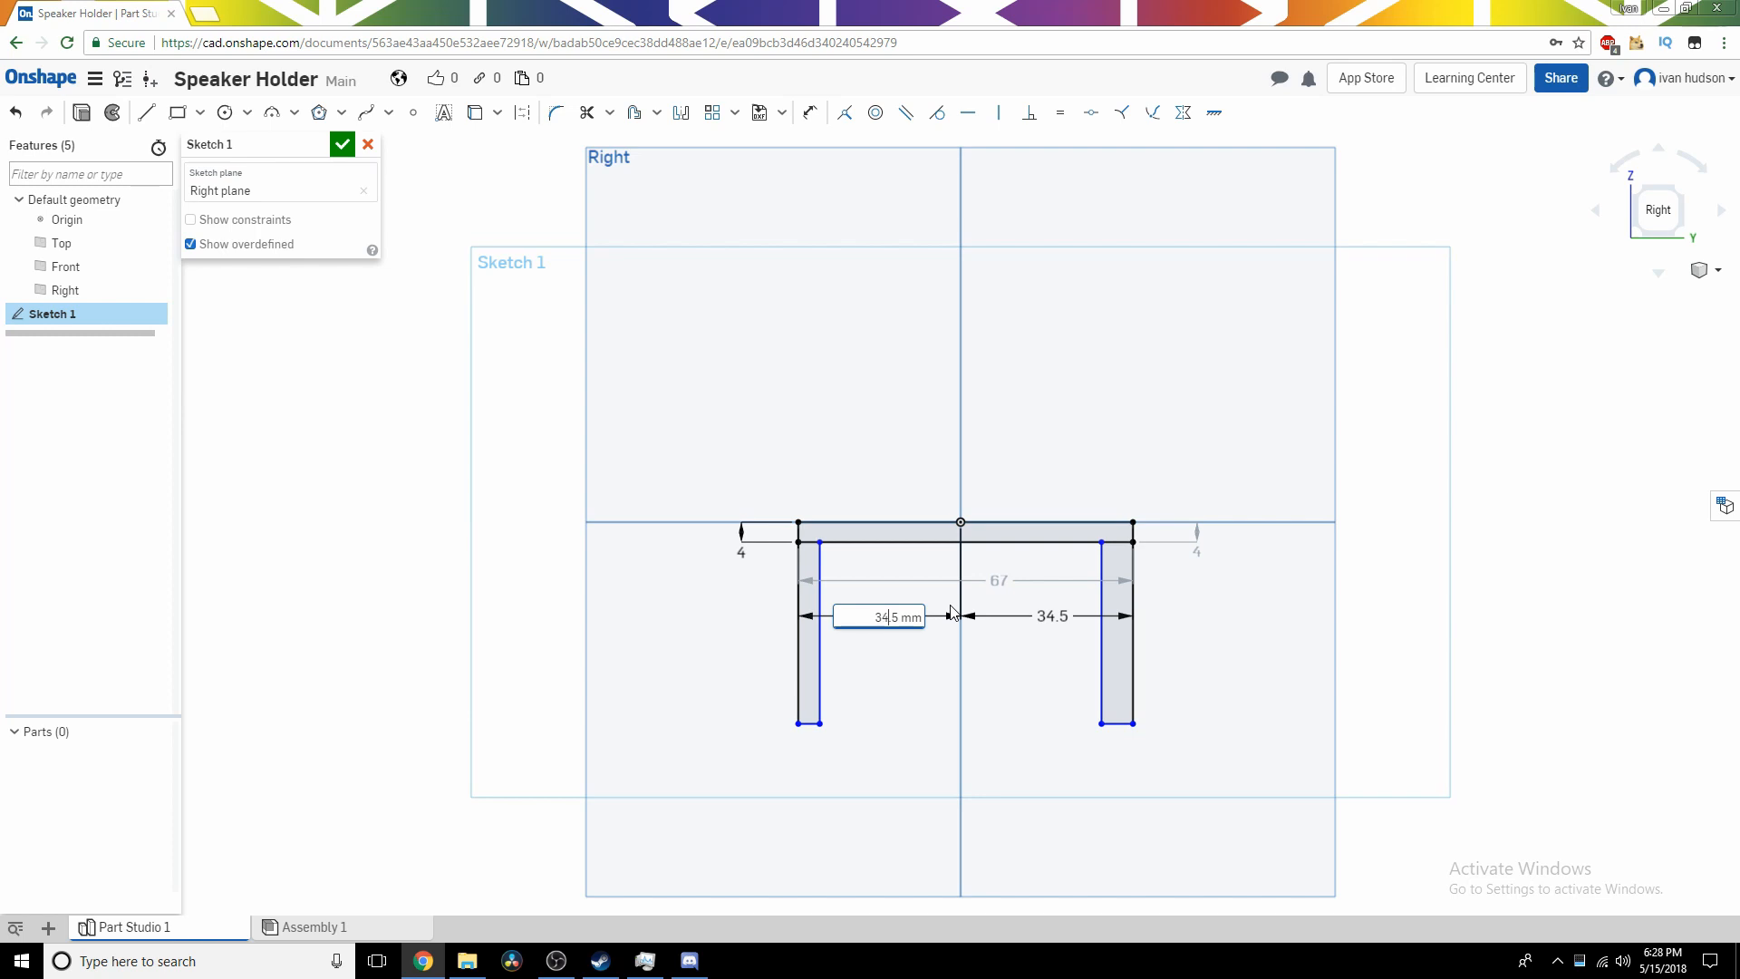
pyautogui.write('4')
pyautogui.press('Return')
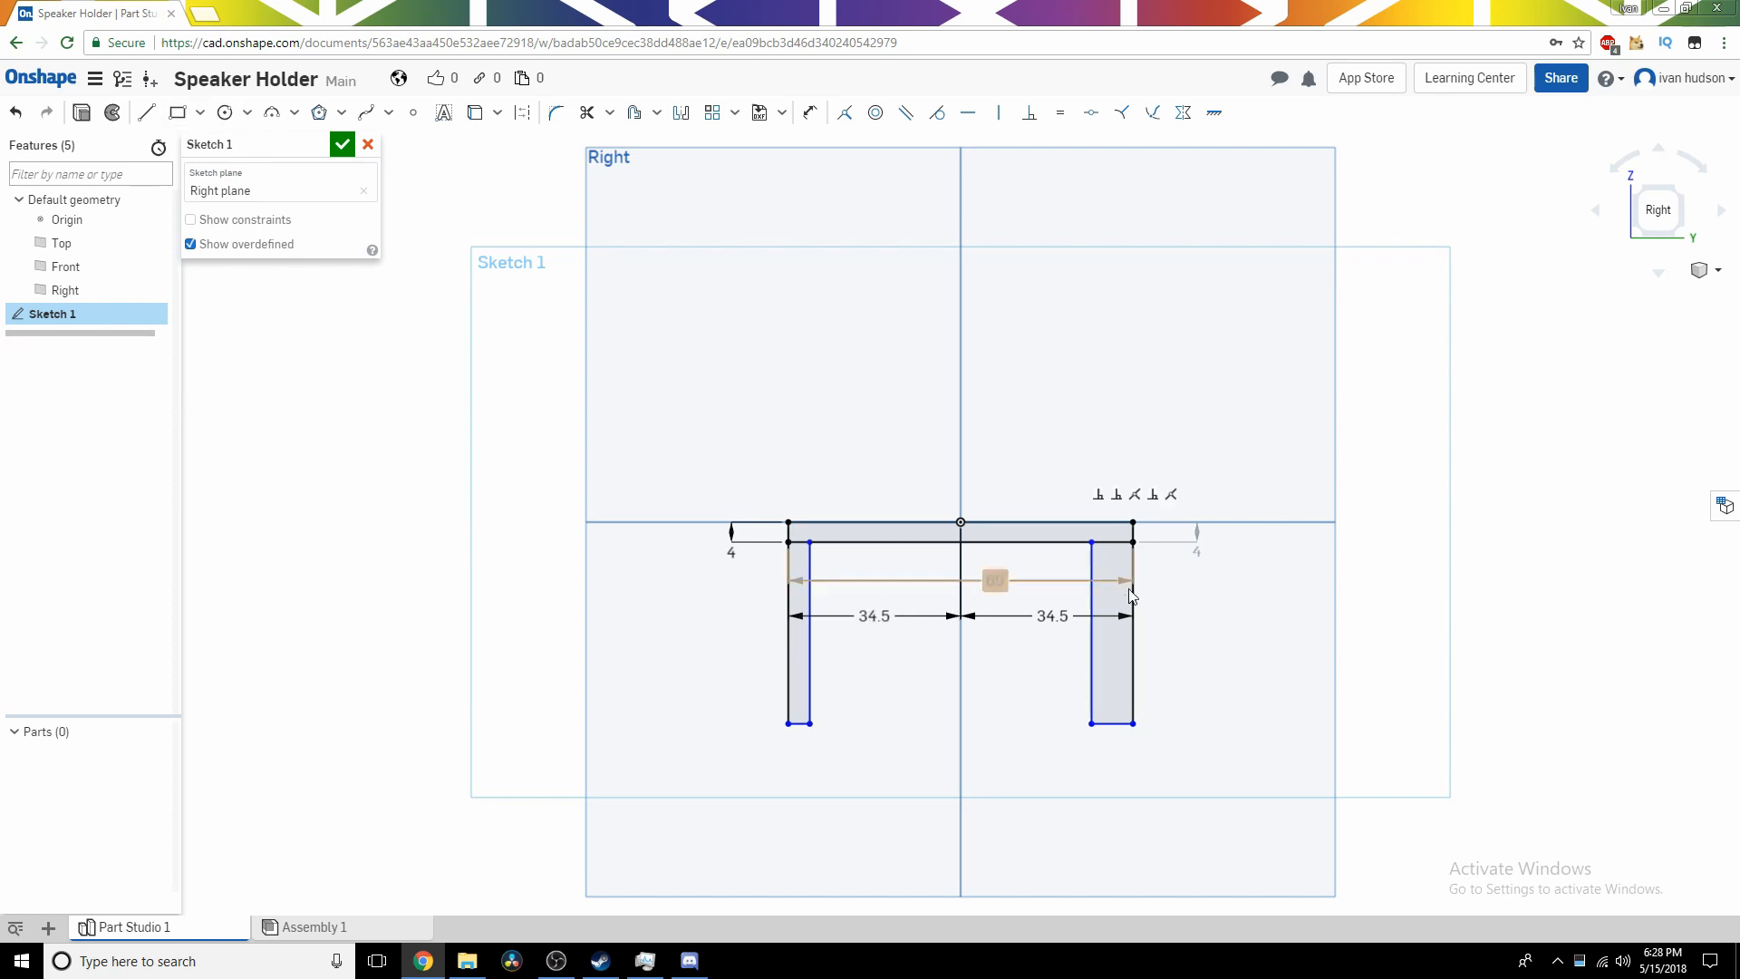
# Dimension the bottom edge of the right leg as 4 mm.
pyautogui.click(812, 114)
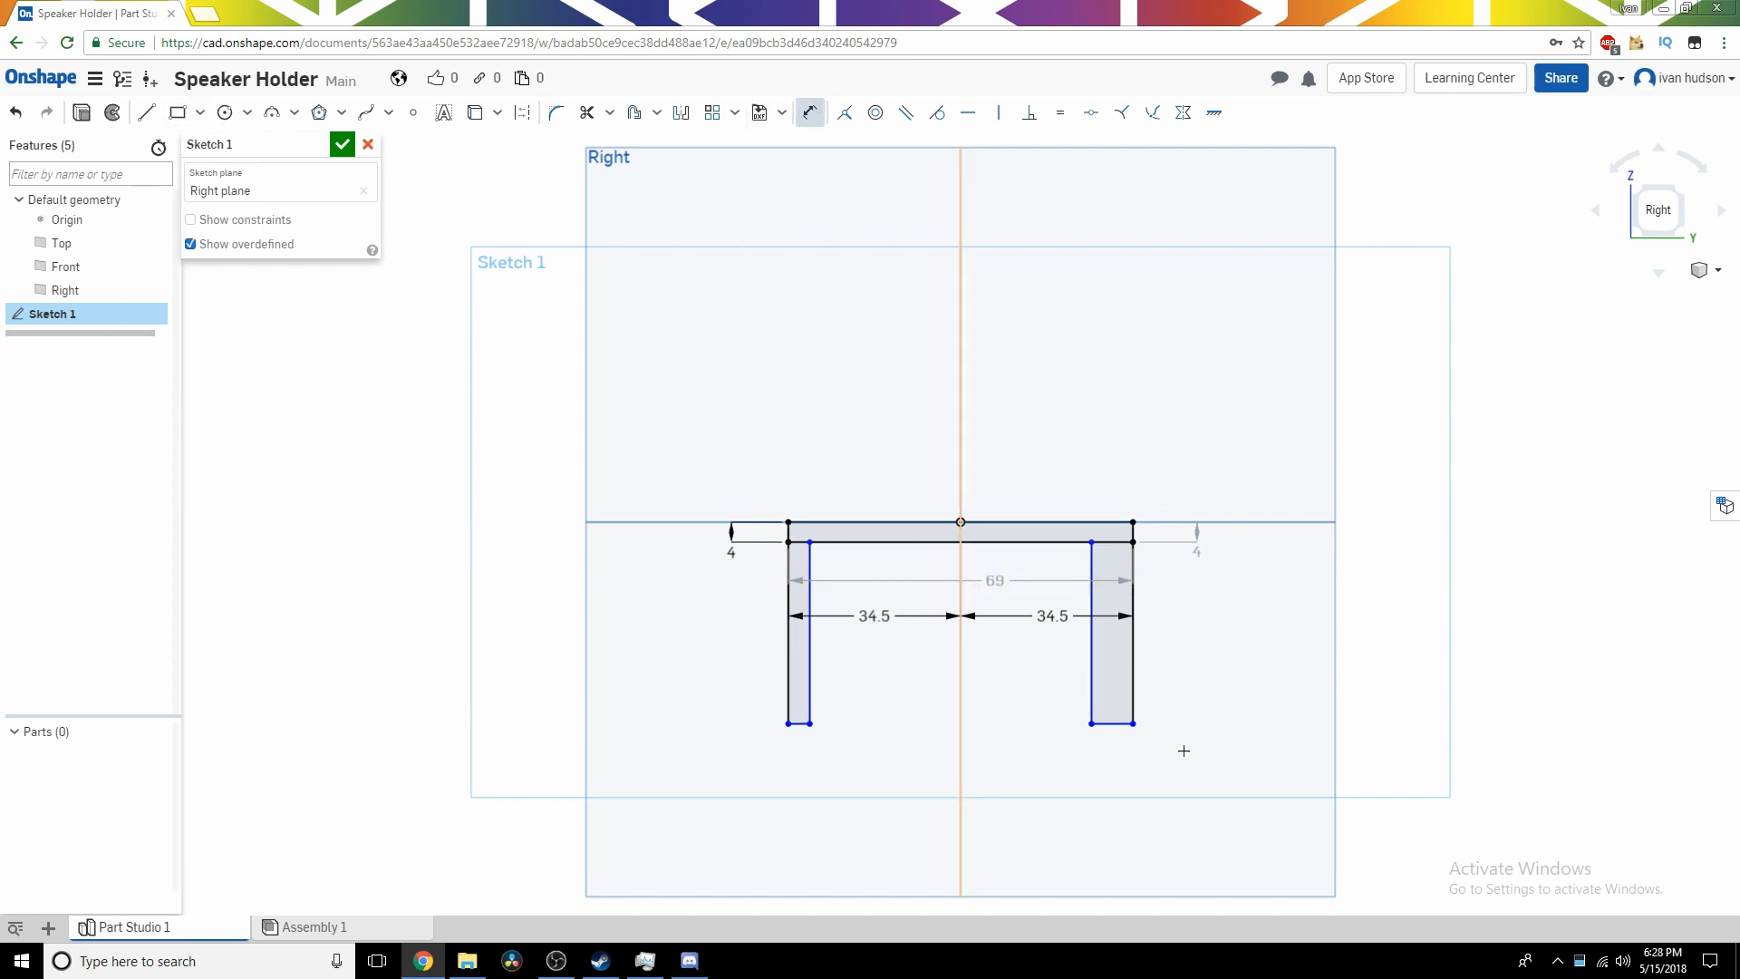
pyautogui.click(1113, 723)
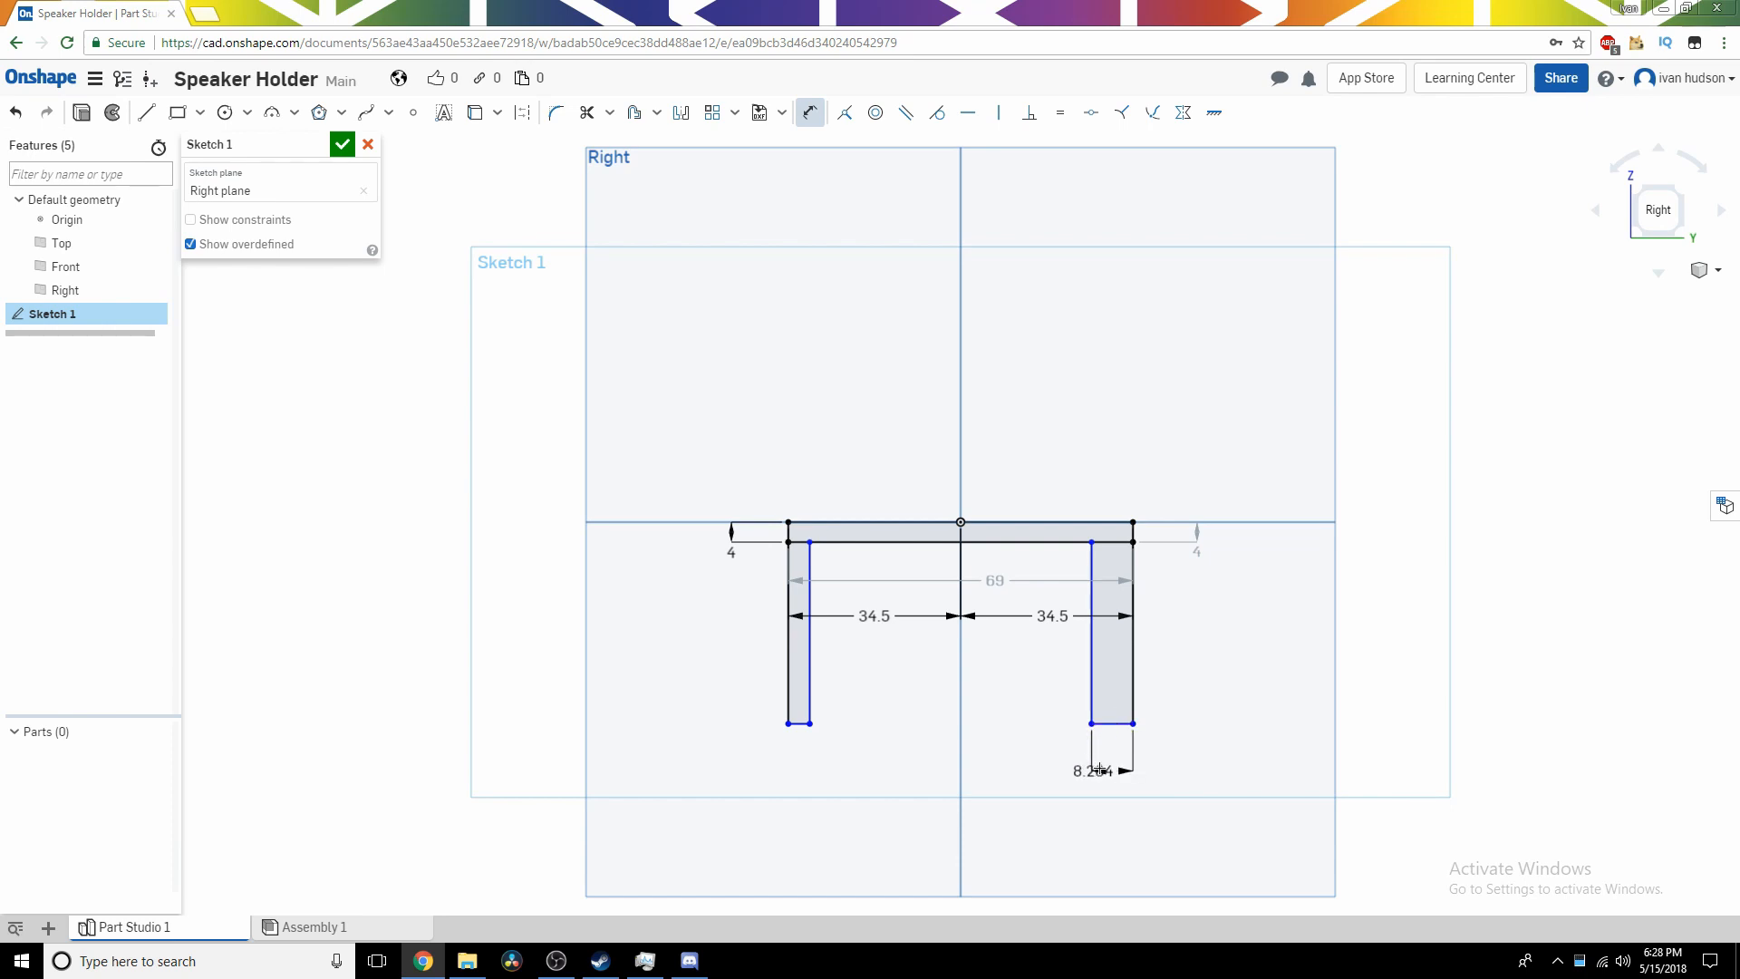
pyautogui.click(1062, 769)
pyautogui.write('4')
pyautogui.press('Return')
# Dimension the bottom edge of the left leg as 4 mm and move the value beside the leg.
pyautogui.click(797, 724)
pyautogui.click(797, 754)
pyautogui.write('4')
pyautogui.press('Return')
pyautogui.moveTo(795, 756); pyautogui.dragTo(826, 756)
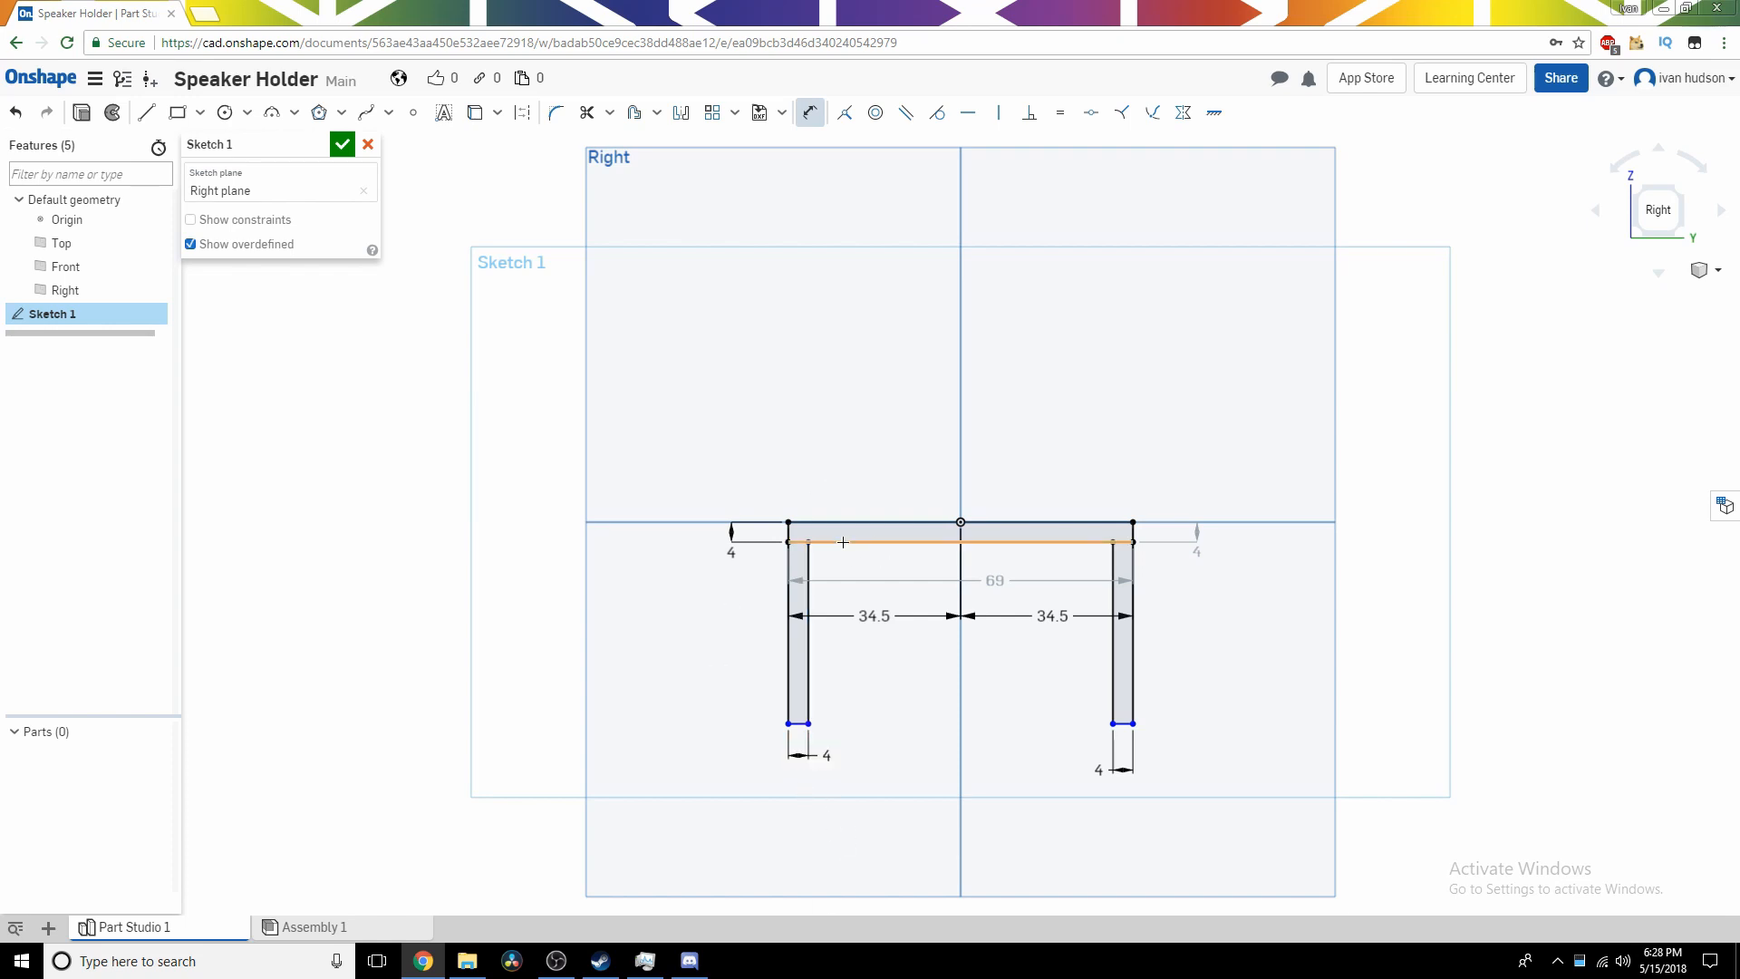
# Try to dimension the inside distance between the two legs as 60.6 mm and delete that dimension.
pyautogui.click(1115, 564)
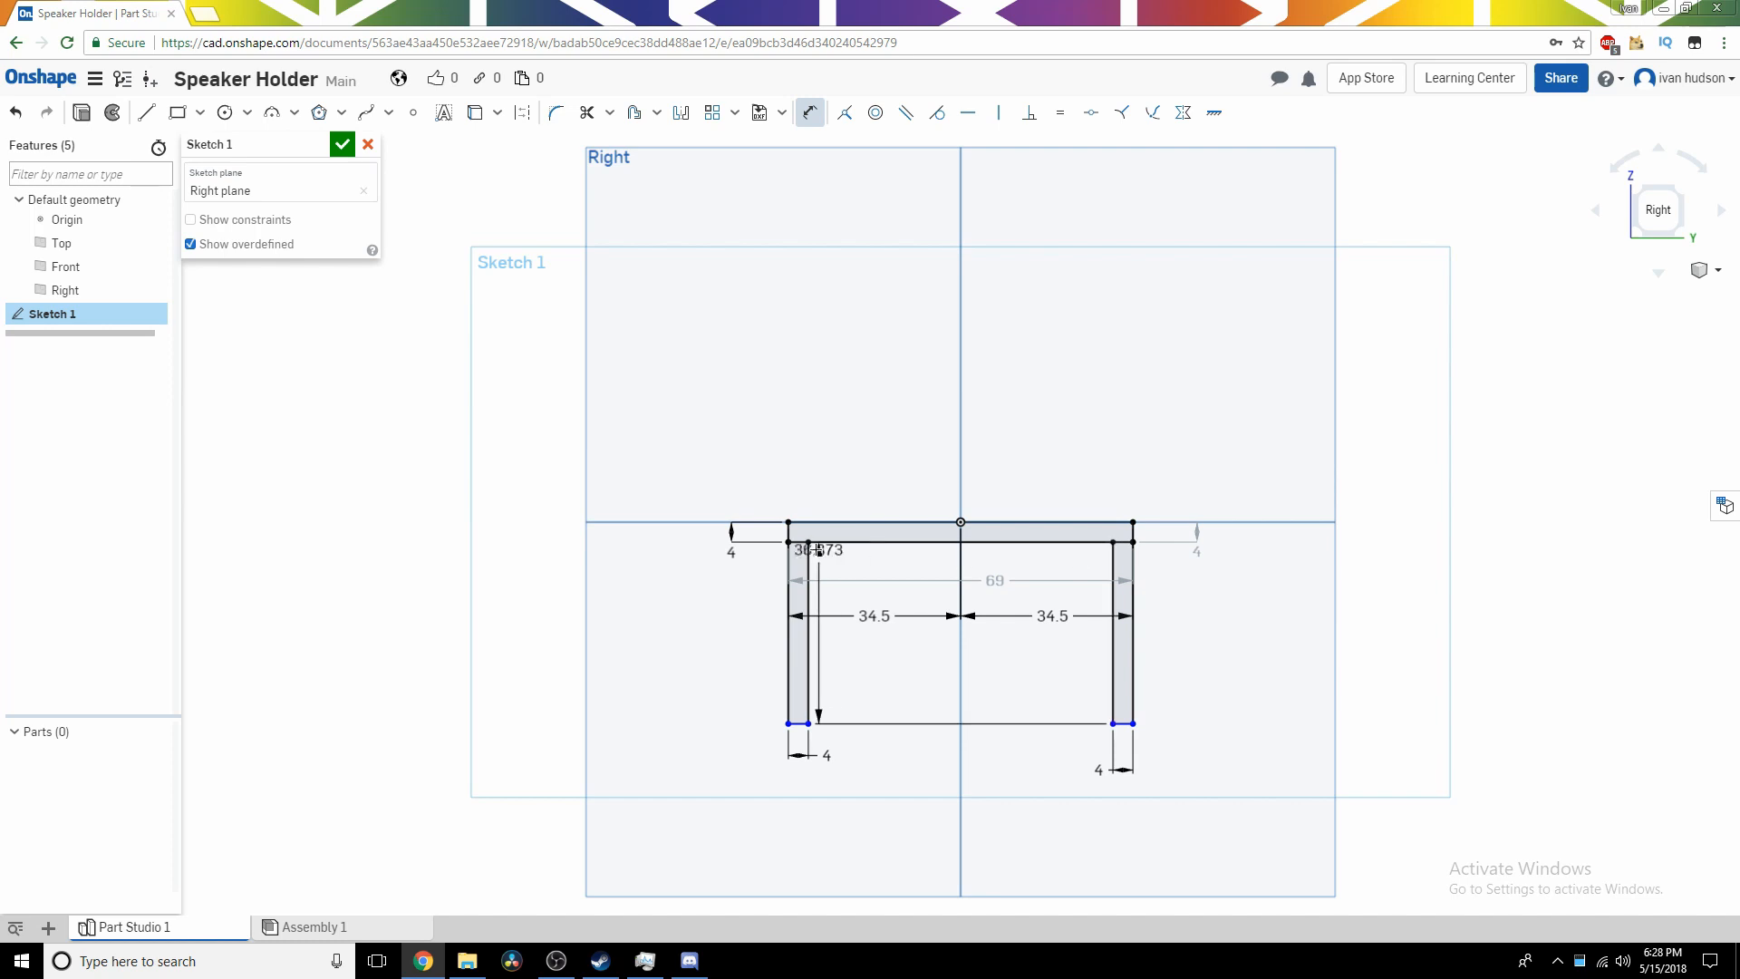
pyautogui.click(808, 555)
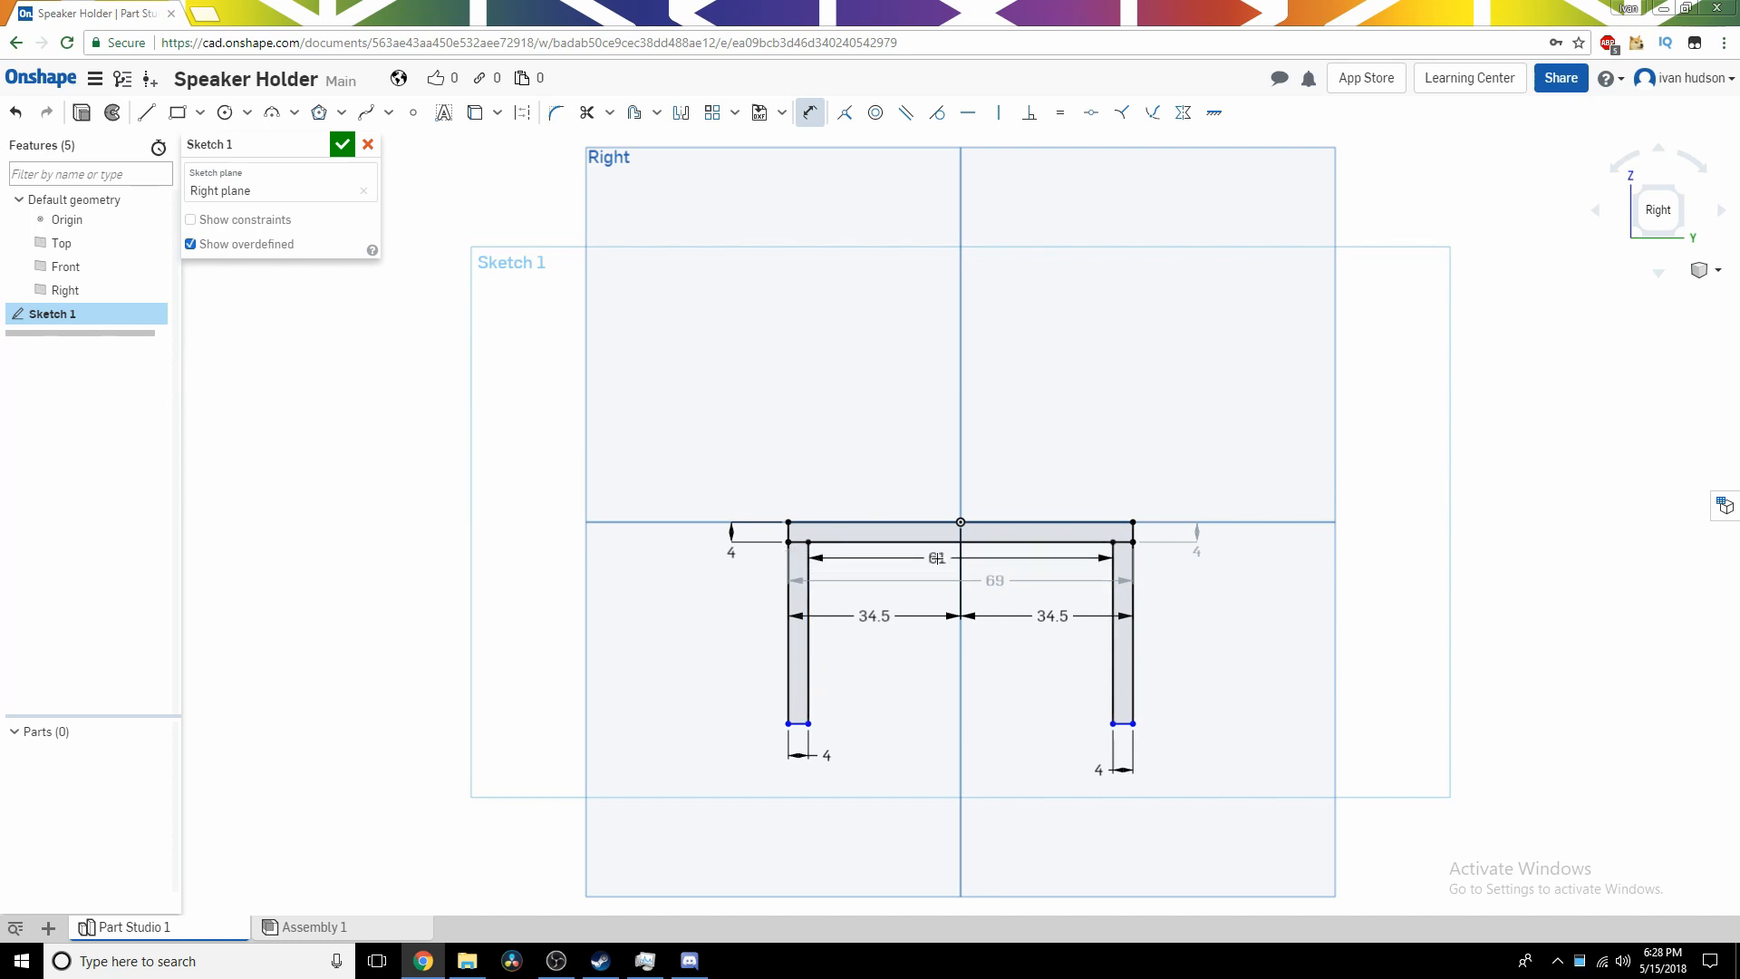
pyautogui.click(937, 560)
pyautogui.write('60')
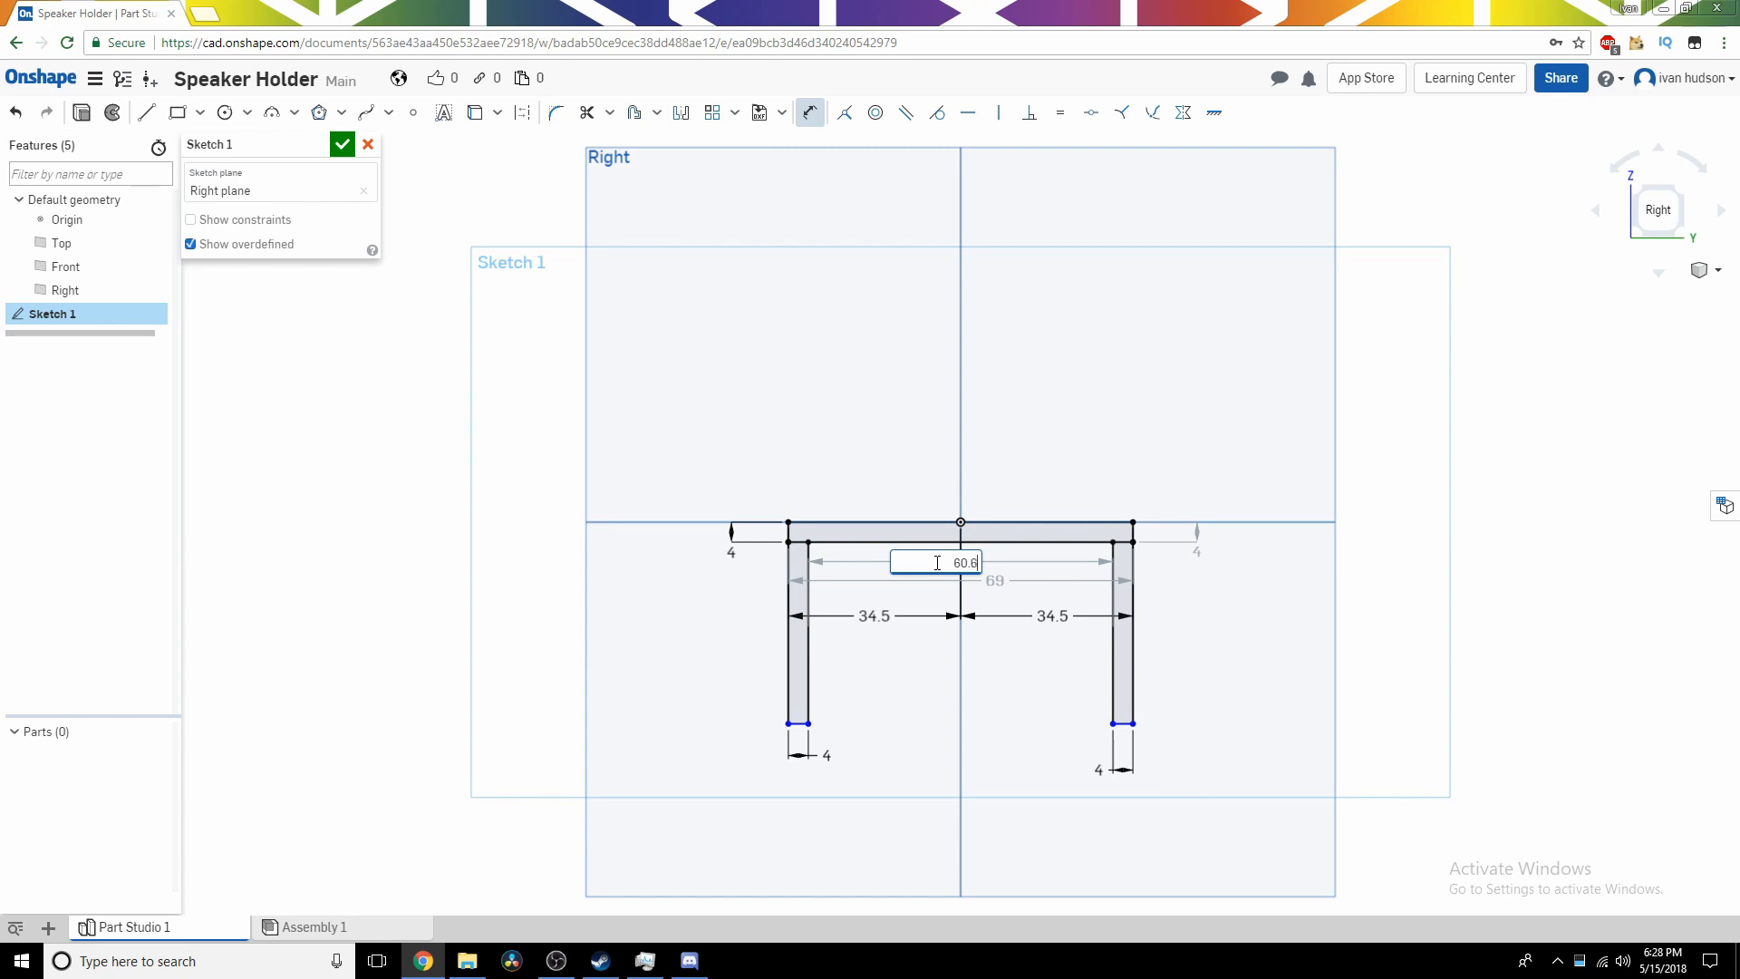
pyautogui.write('.6')
pyautogui.press('Return')
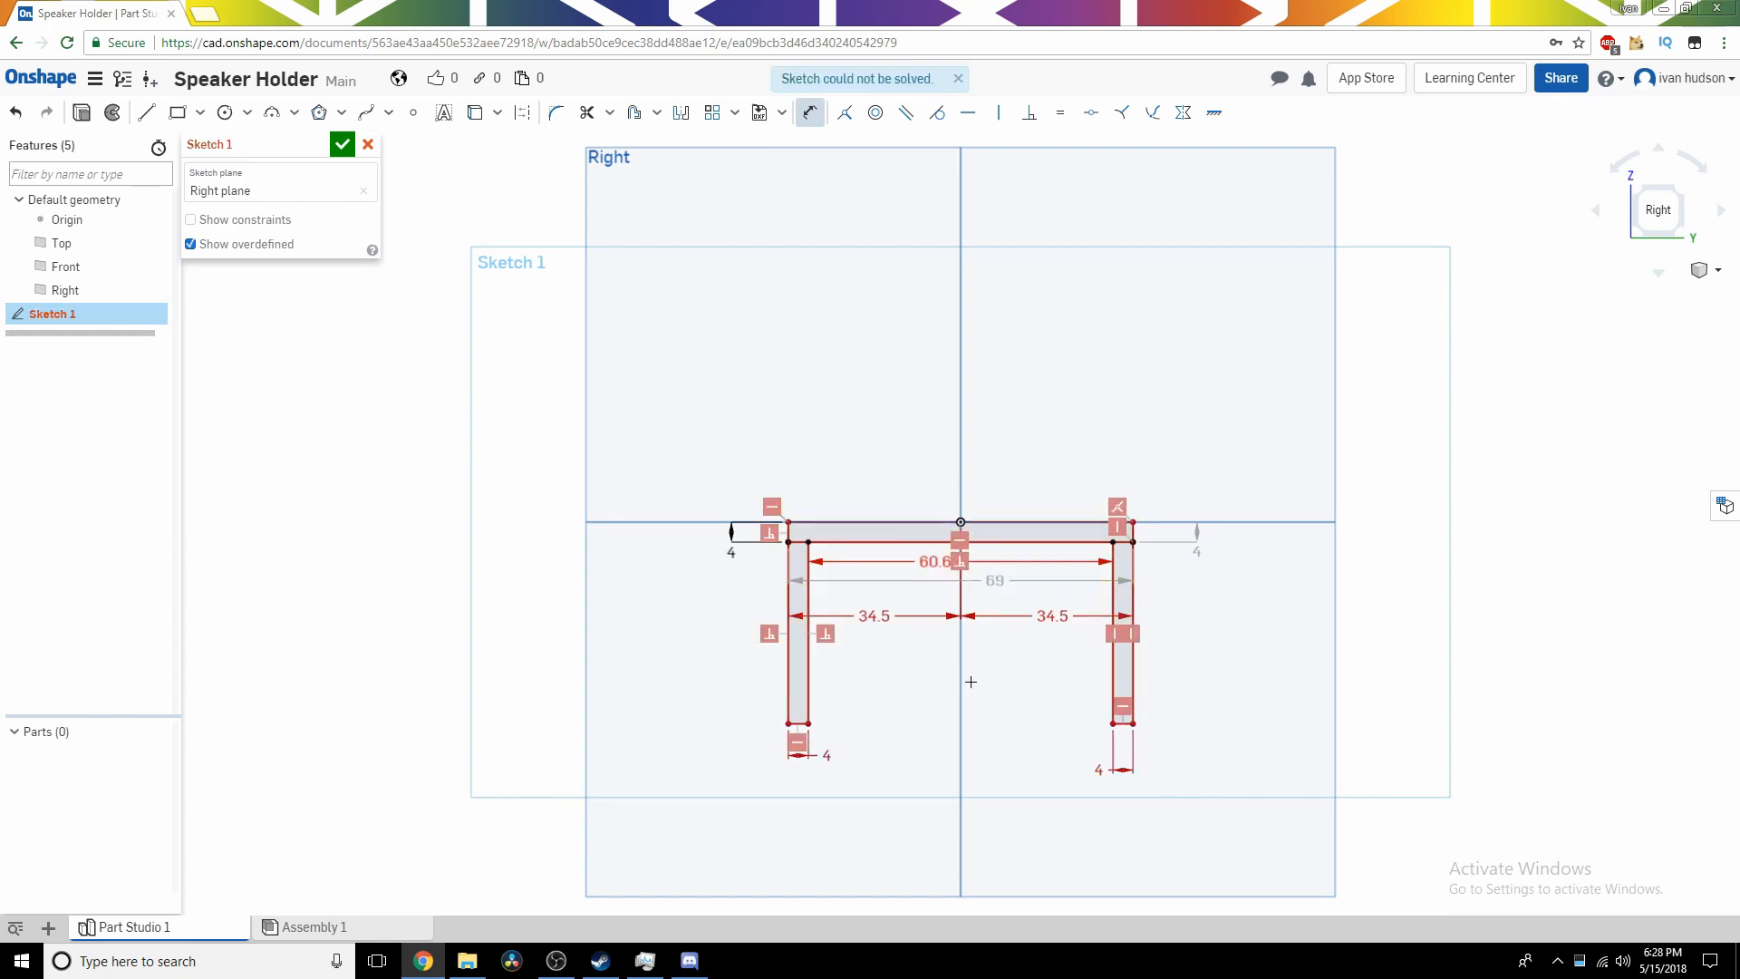
pyautogui.click(1005, 582)
pyautogui.press('Escape')
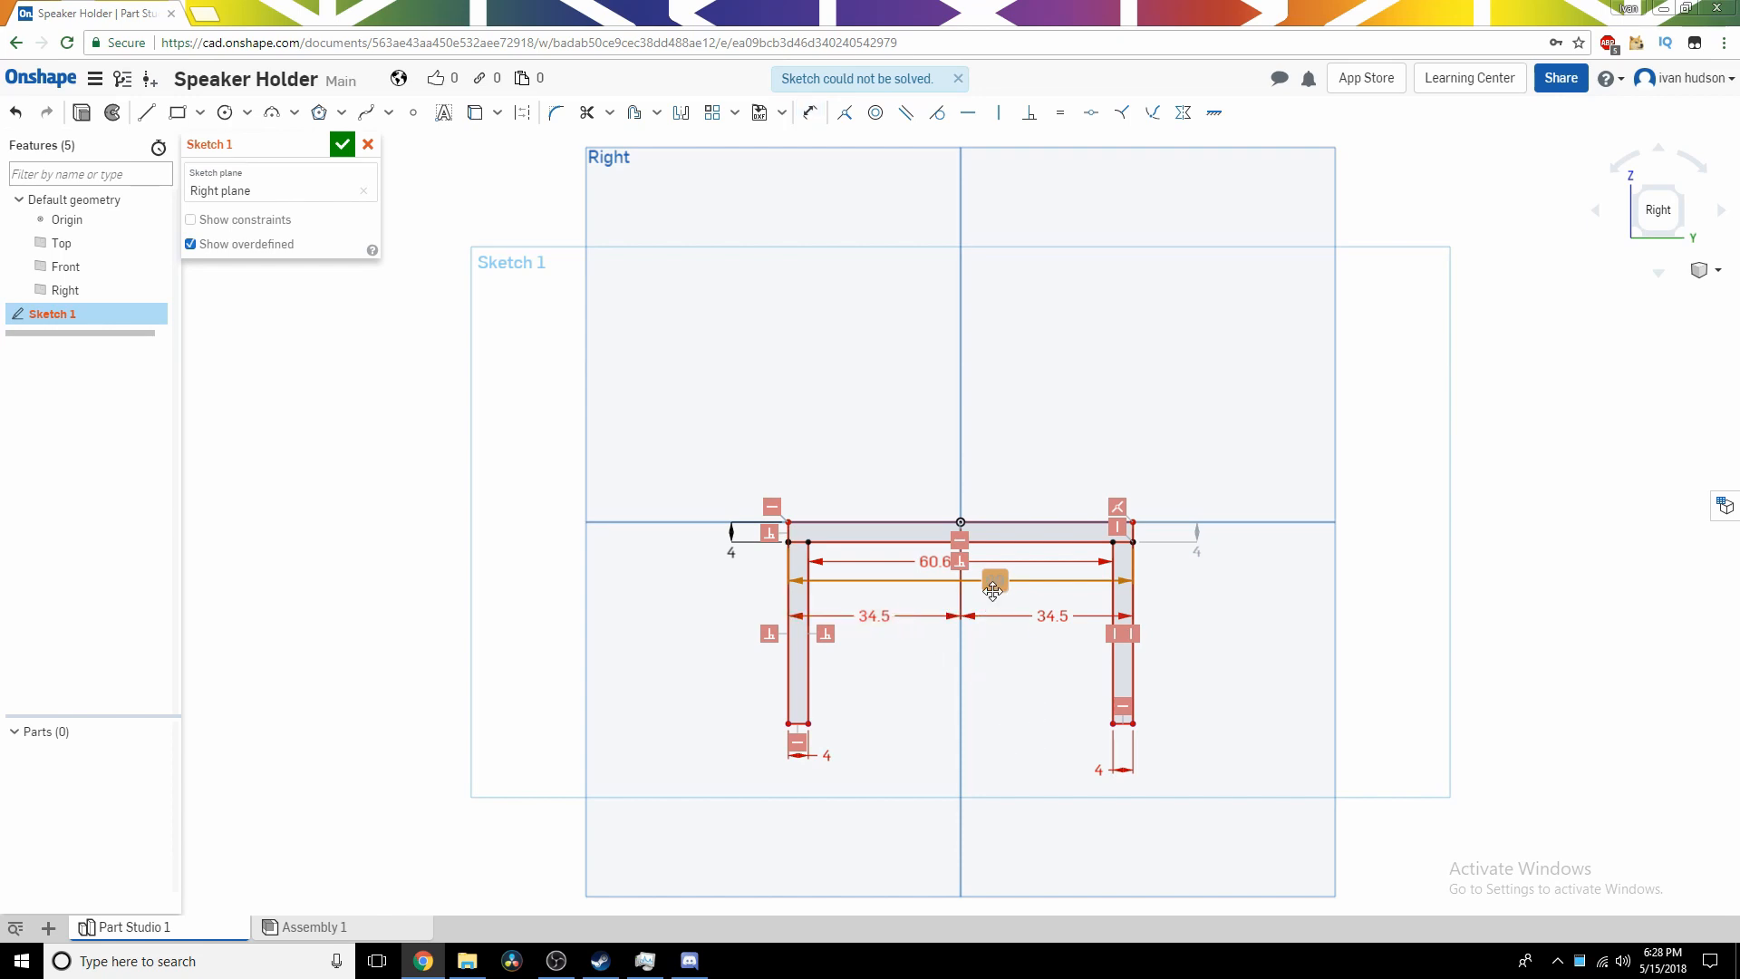
pyautogui.click(935, 558)
pyautogui.rightClick(935, 558)
pyautogui.click(991, 765)
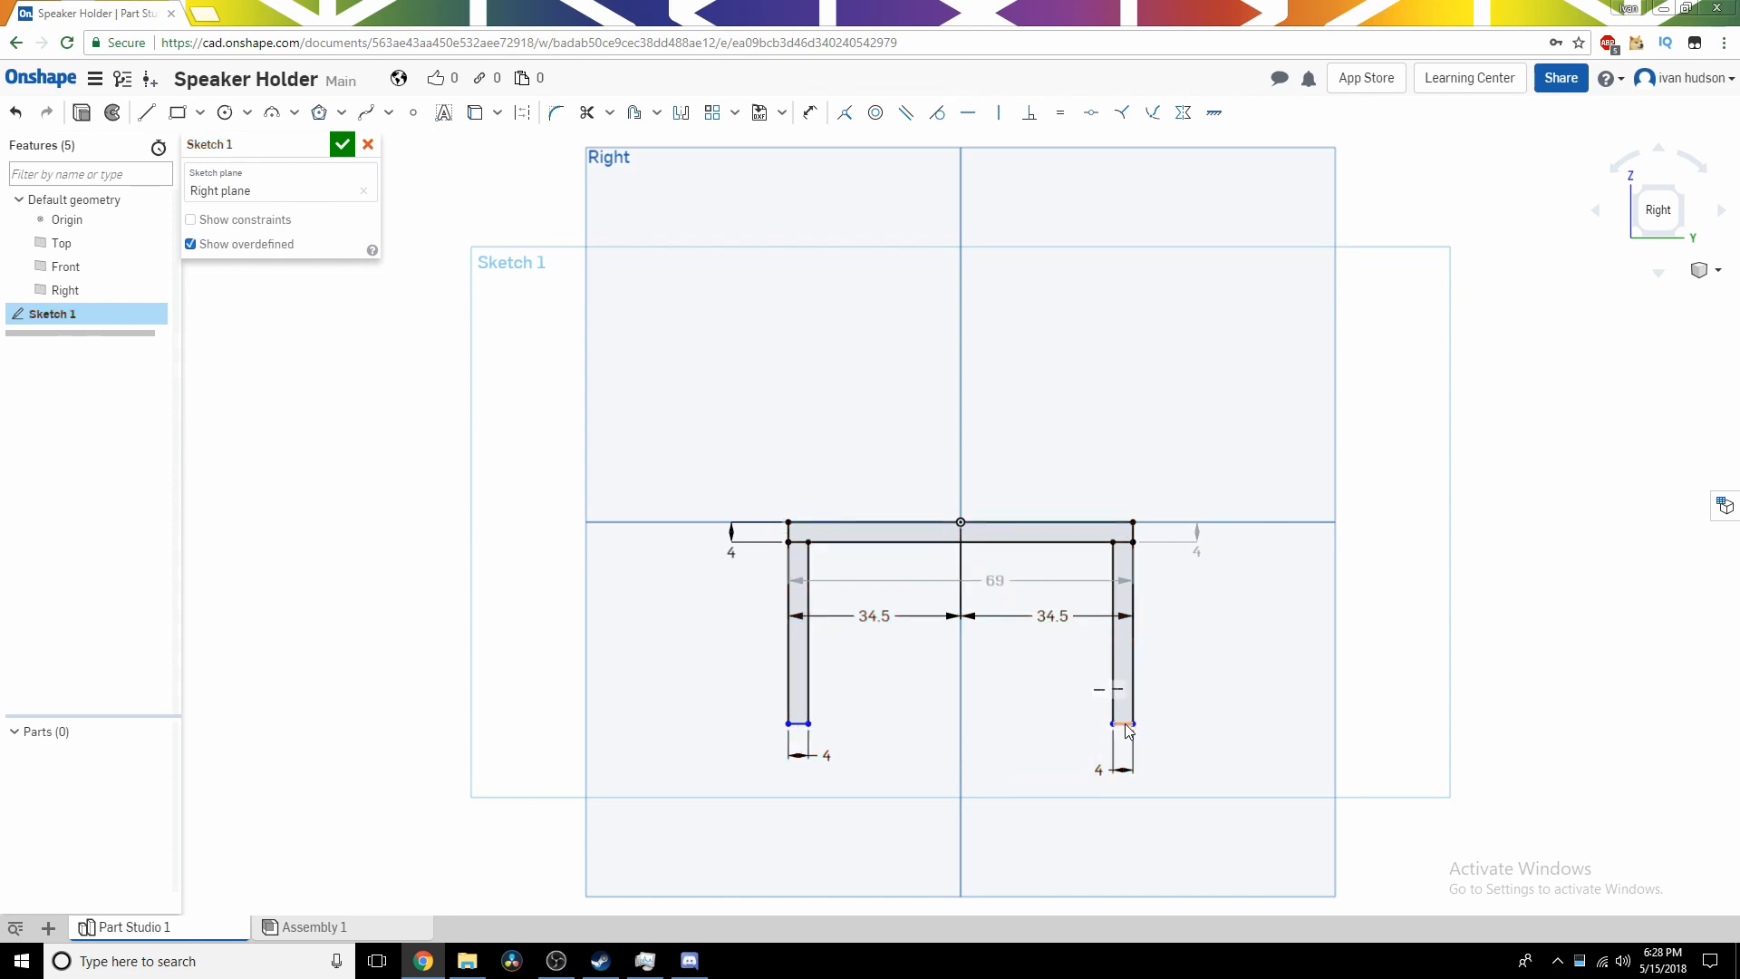
# Delete the width dimensions below the right and left legs.
pyautogui.click(1124, 778)
pyautogui.rightClick(1124, 778)
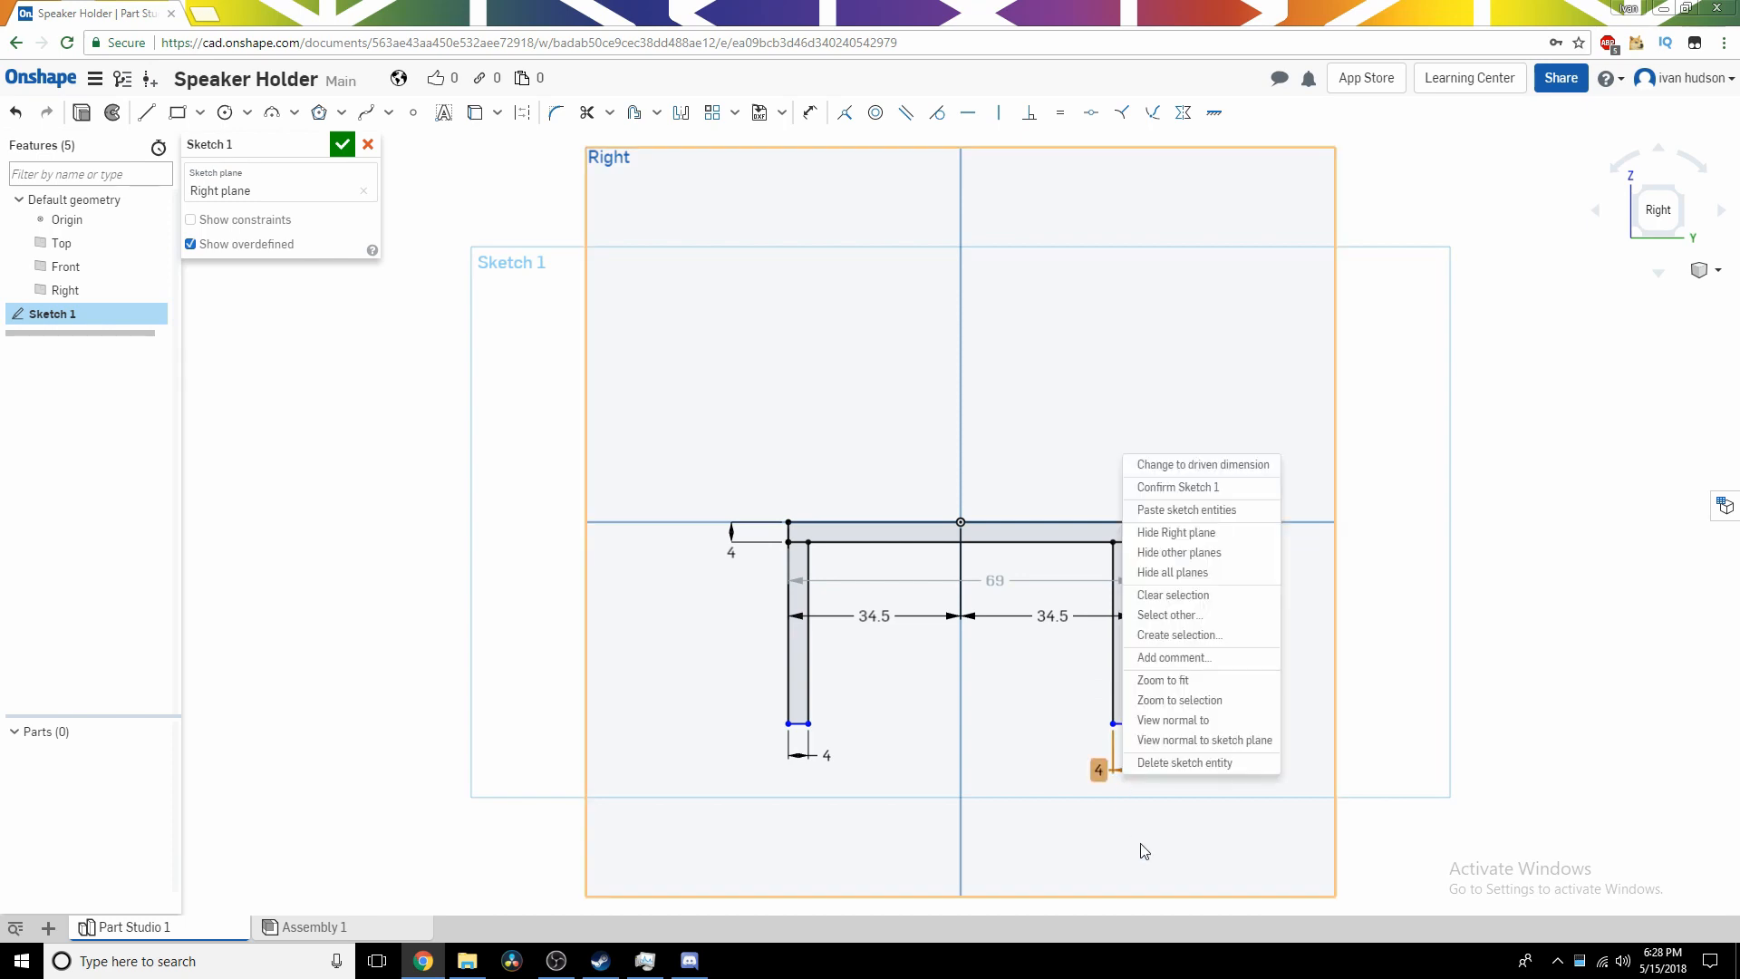
pyautogui.click(1147, 771)
pyautogui.click(823, 756)
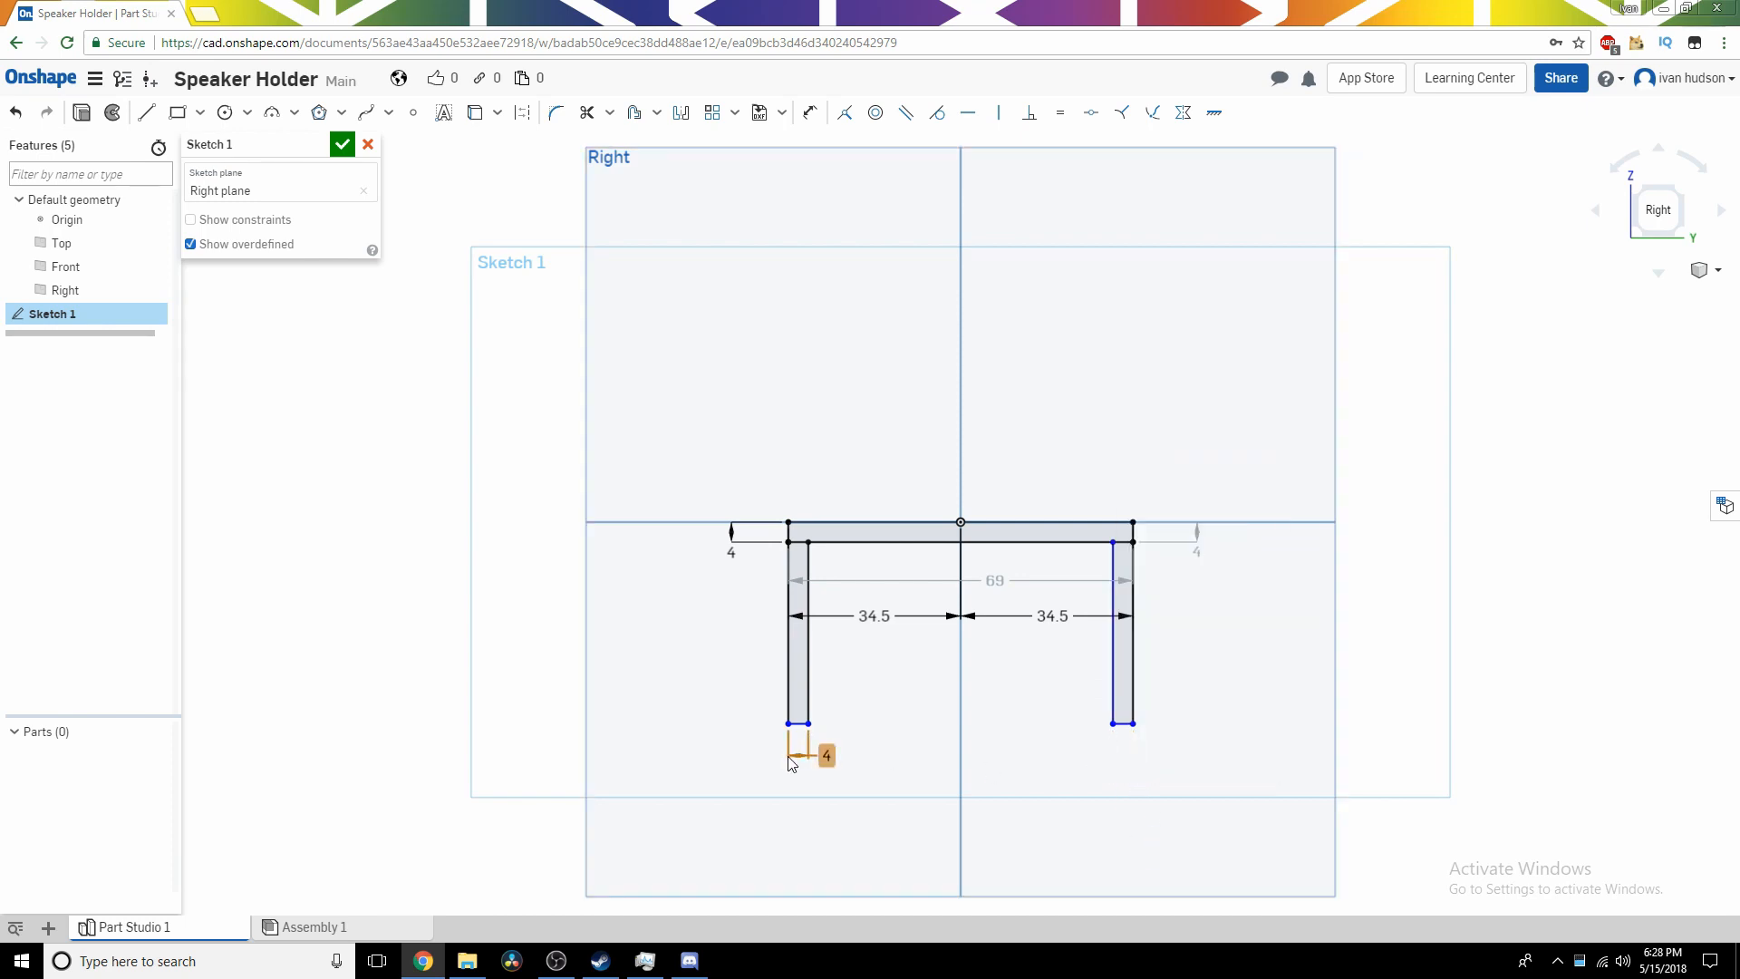
pyautogui.rightClick(820, 757)
pyautogui.click(822, 749)
# Dimension the bottom edges of both legs as 4 mm again, placing each value on the outer side of its leg.
pyautogui.click(811, 112)
pyautogui.click(797, 723)
pyautogui.click(802, 767)
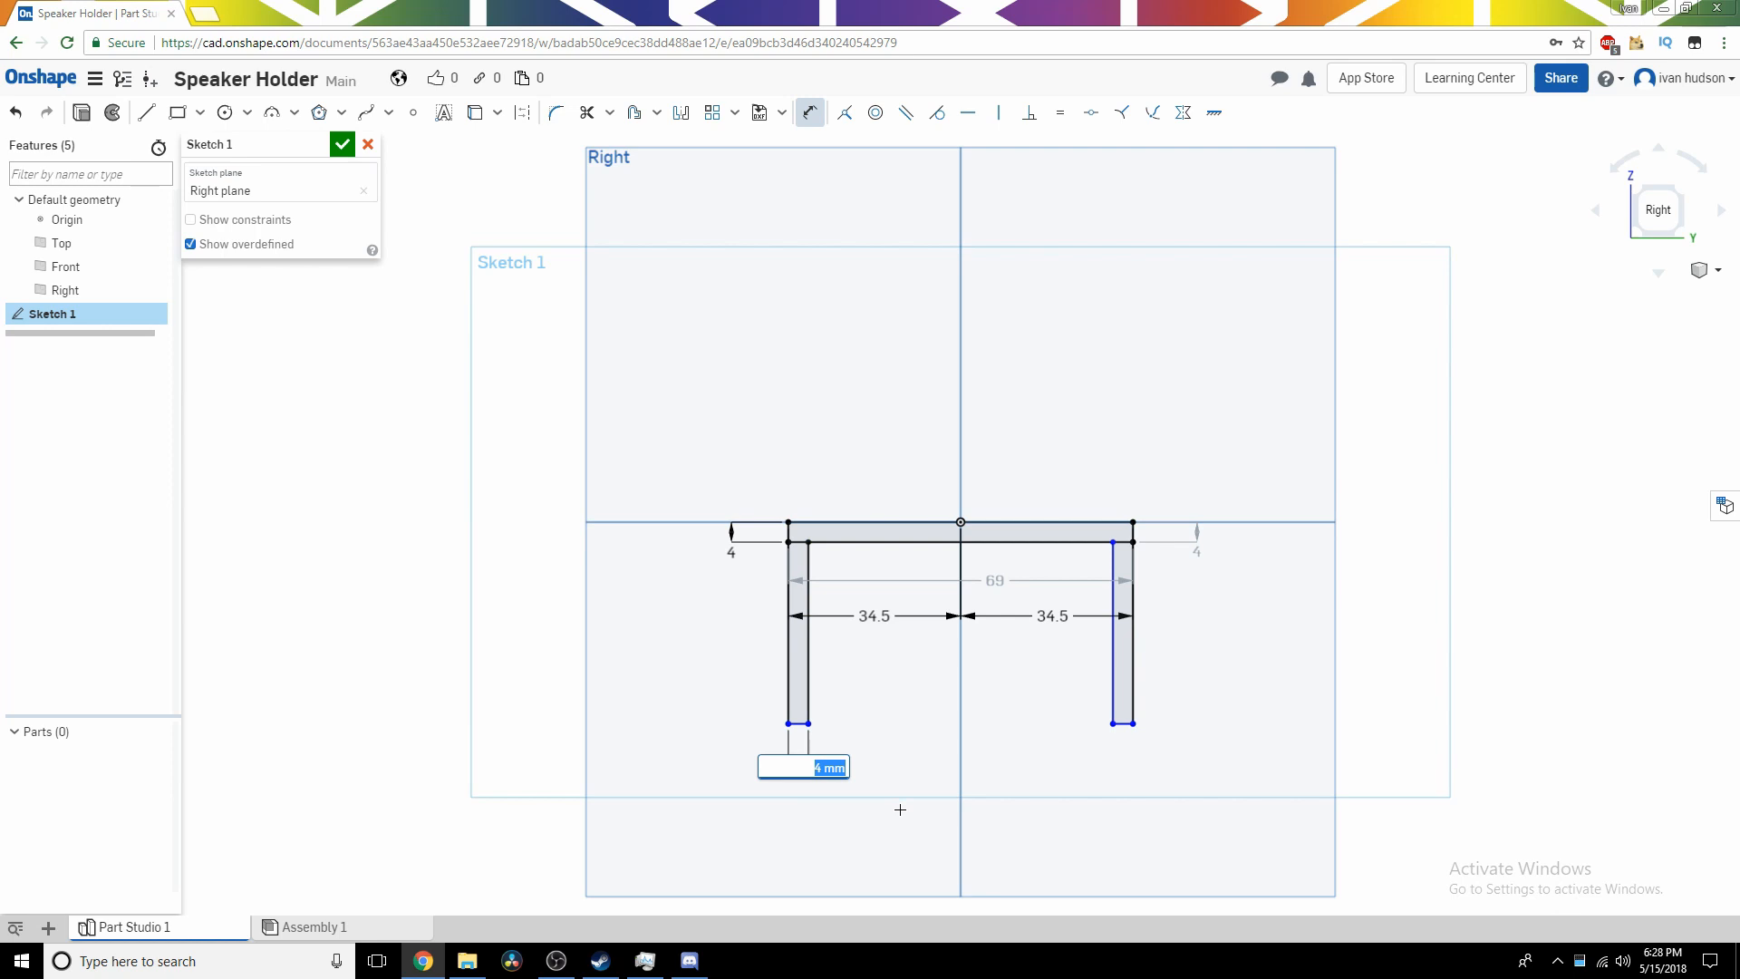
pyautogui.press('Return')
pyautogui.moveTo(798, 766); pyautogui.dragTo(756, 768)
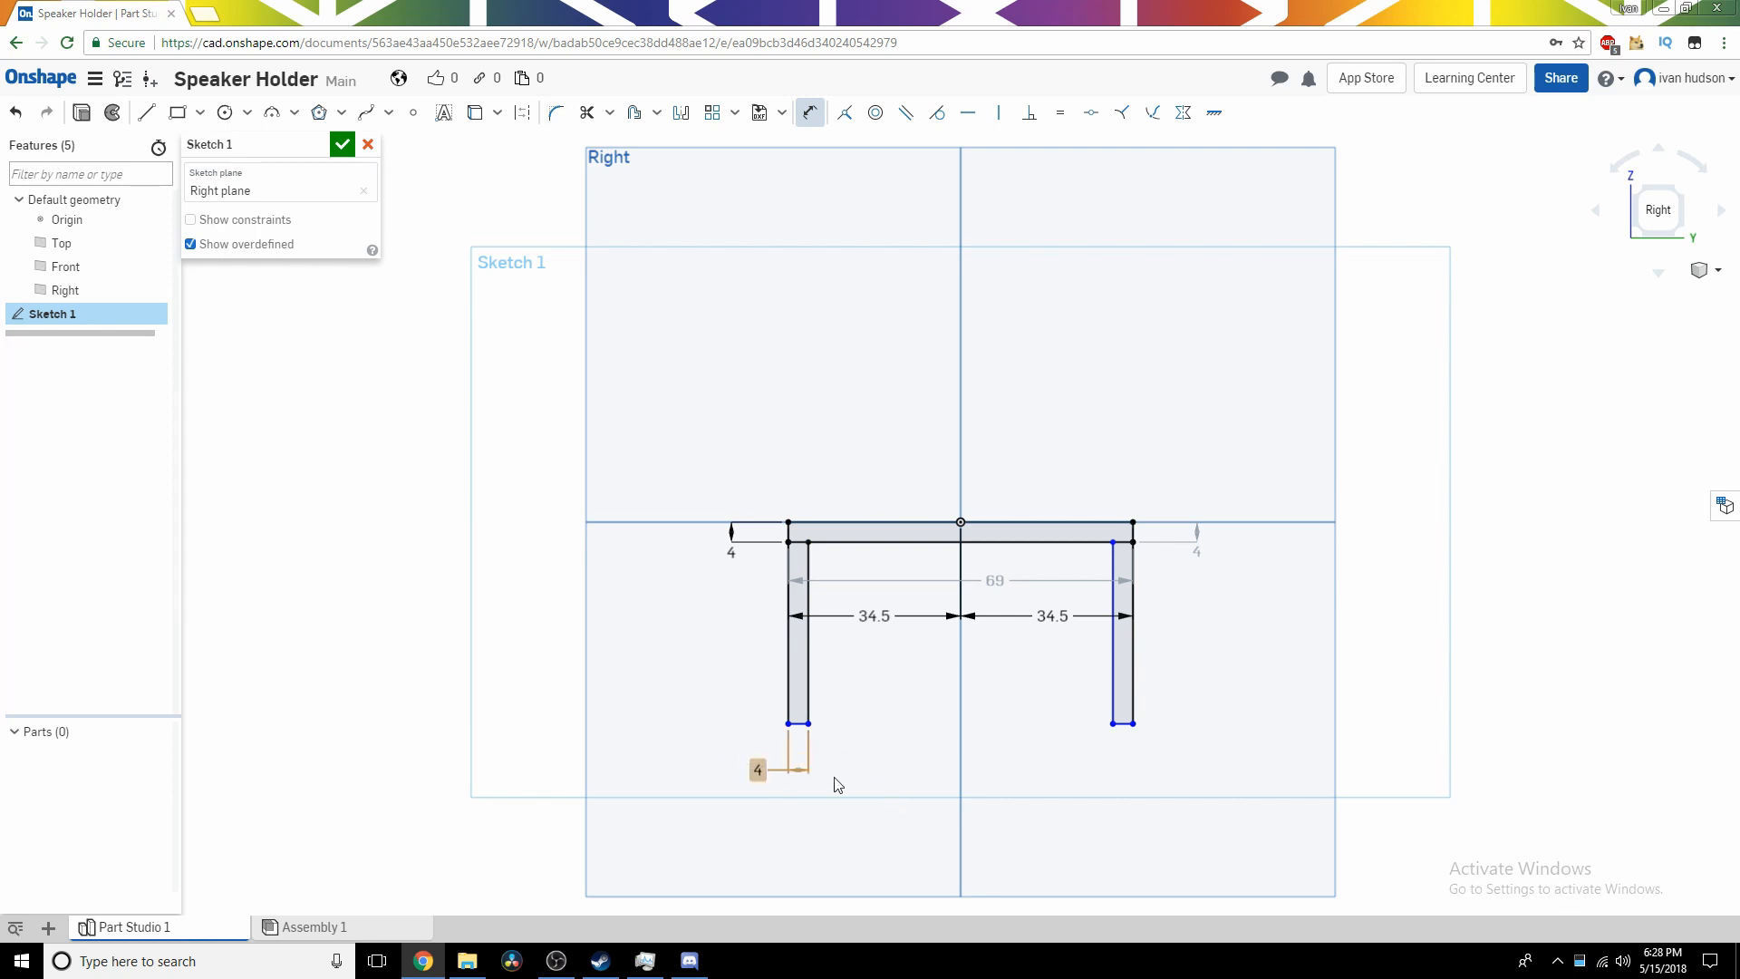
pyautogui.click(1123, 724)
pyautogui.click(1155, 760)
pyautogui.press('Return')
# Dimension the right leg's inner edge as 45 mm.
pyautogui.click(1113, 688)
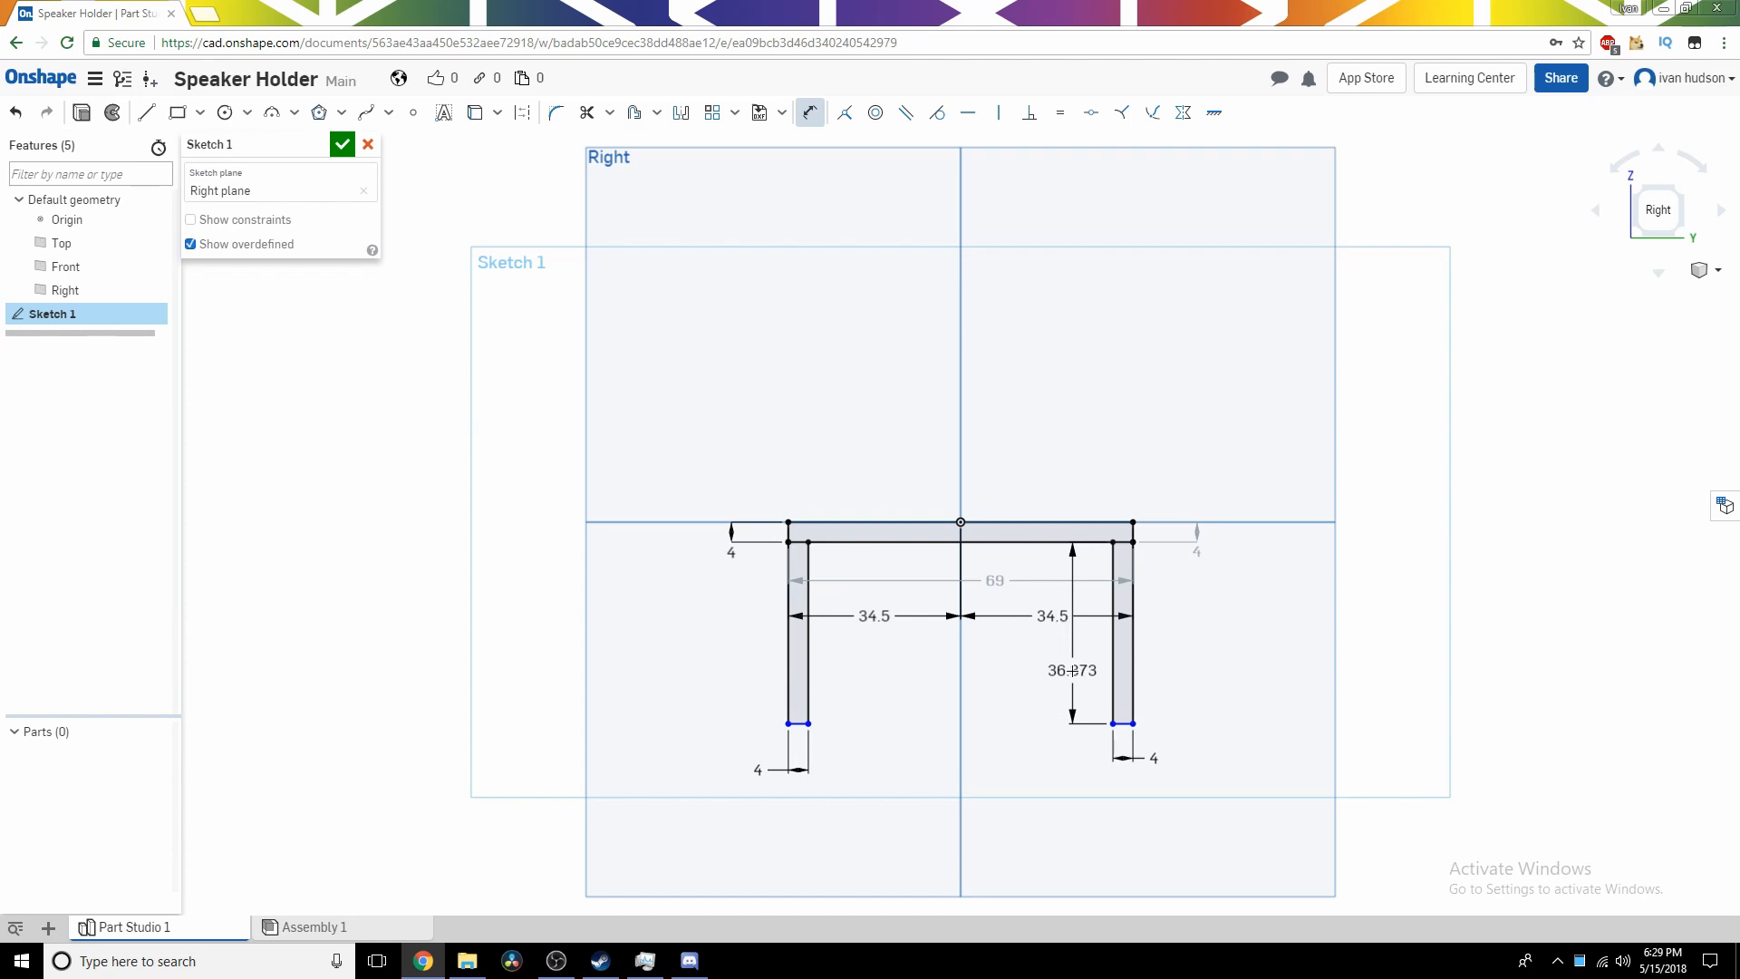
pyautogui.click(1072, 670)
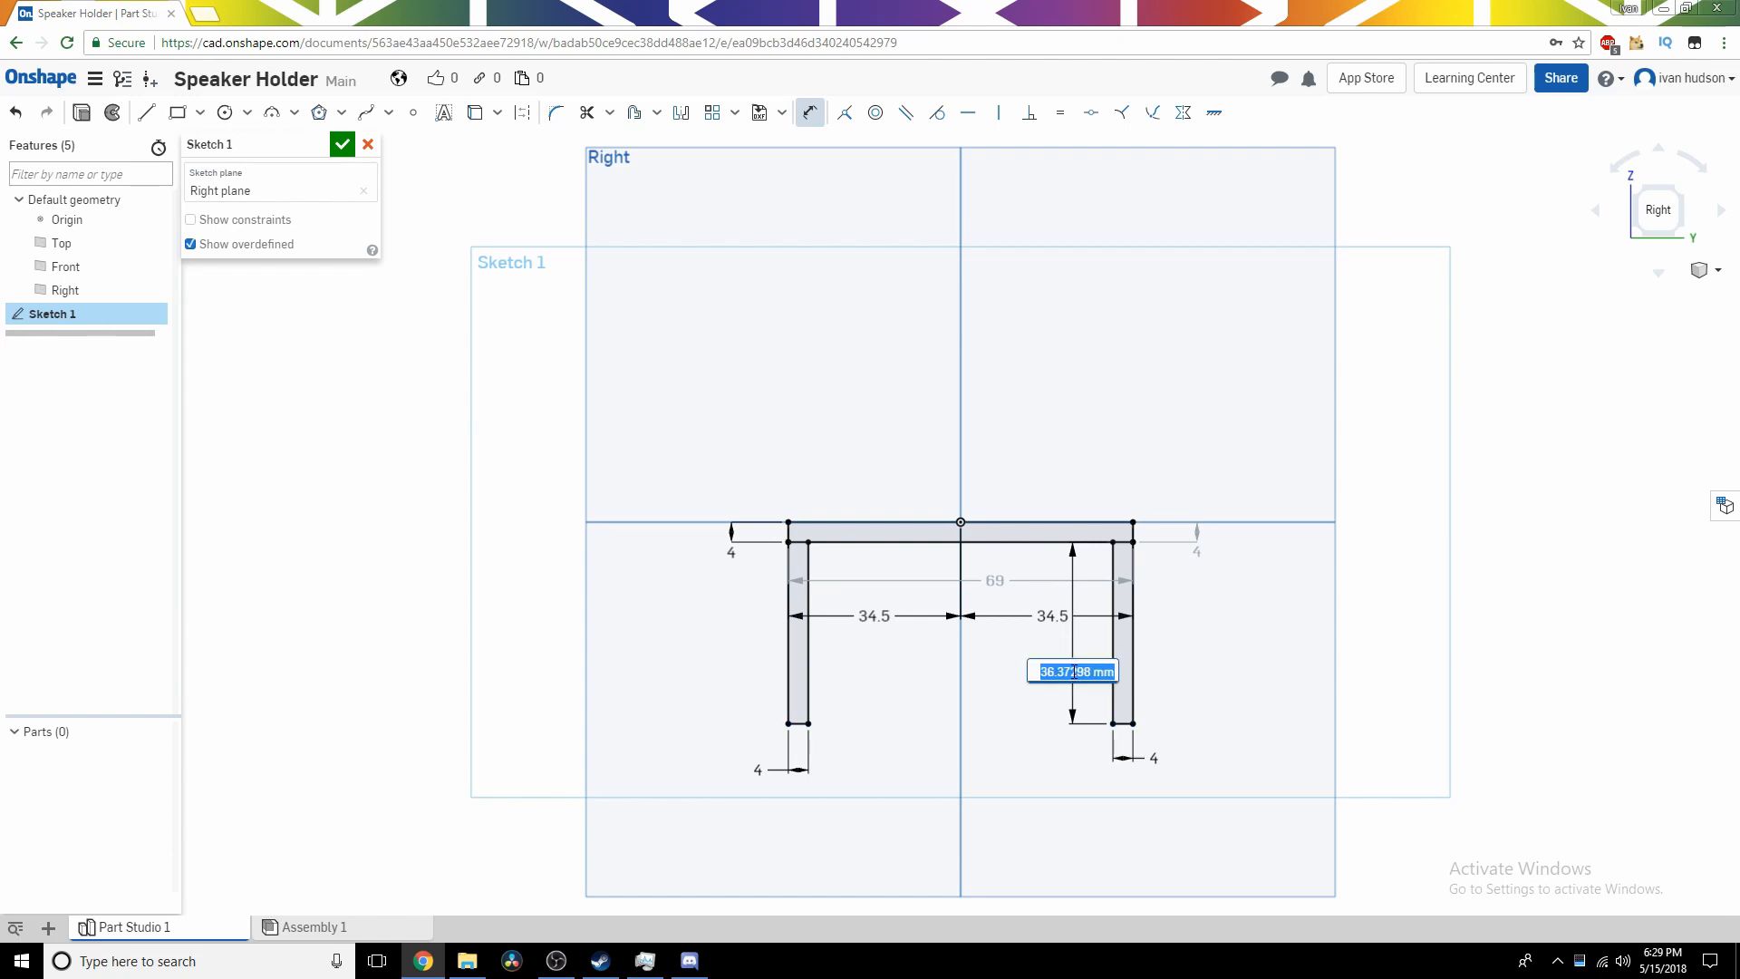
pyautogui.write('45')
pyautogui.press('Return')
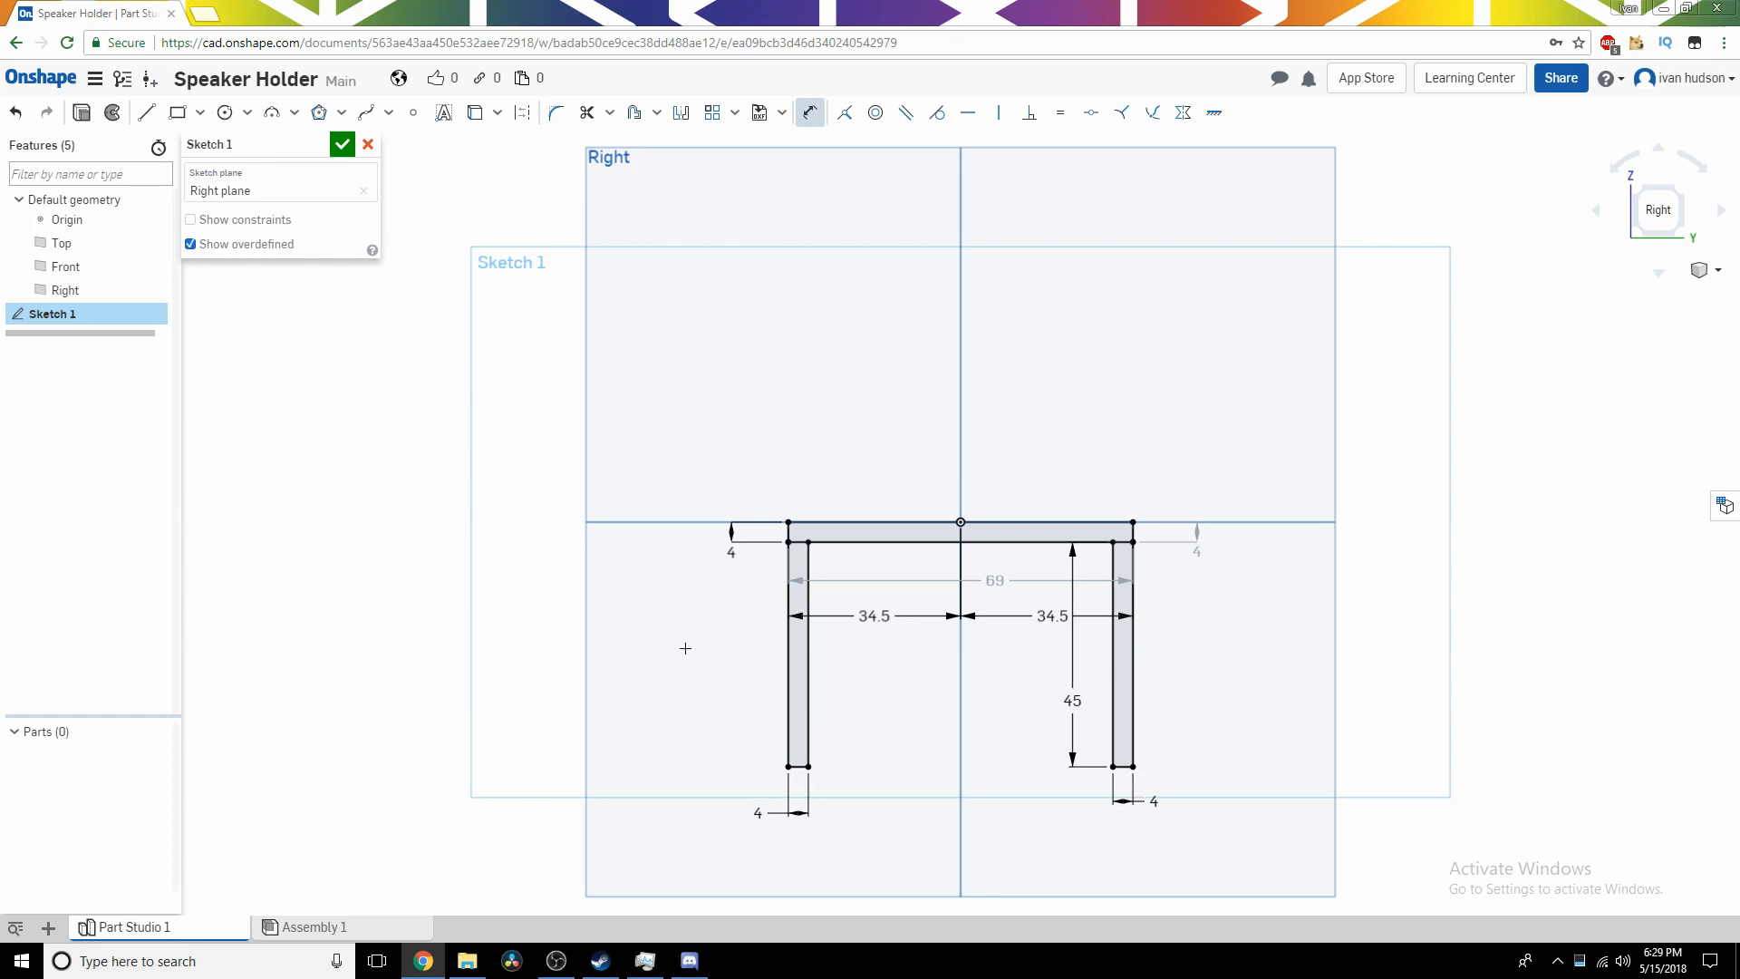
# Add a driven length dimension to the left leg's inner edge.
pyautogui.click(808, 689)
pyautogui.click(849, 694)
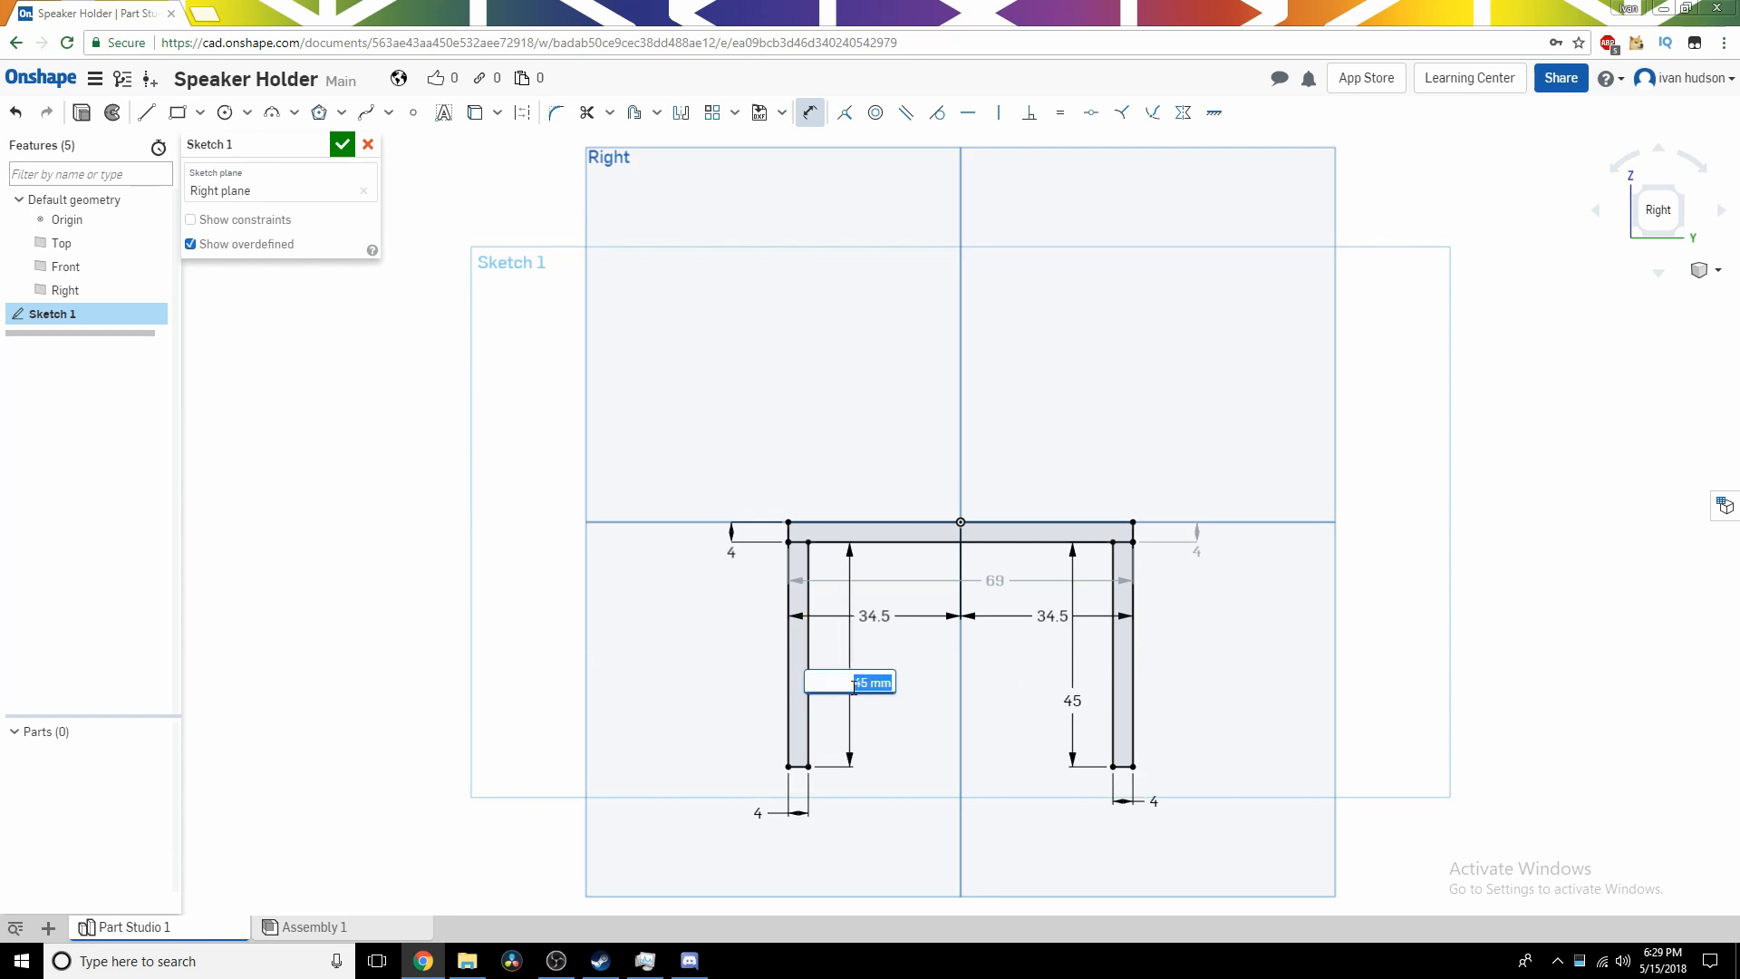
pyautogui.press('Return')
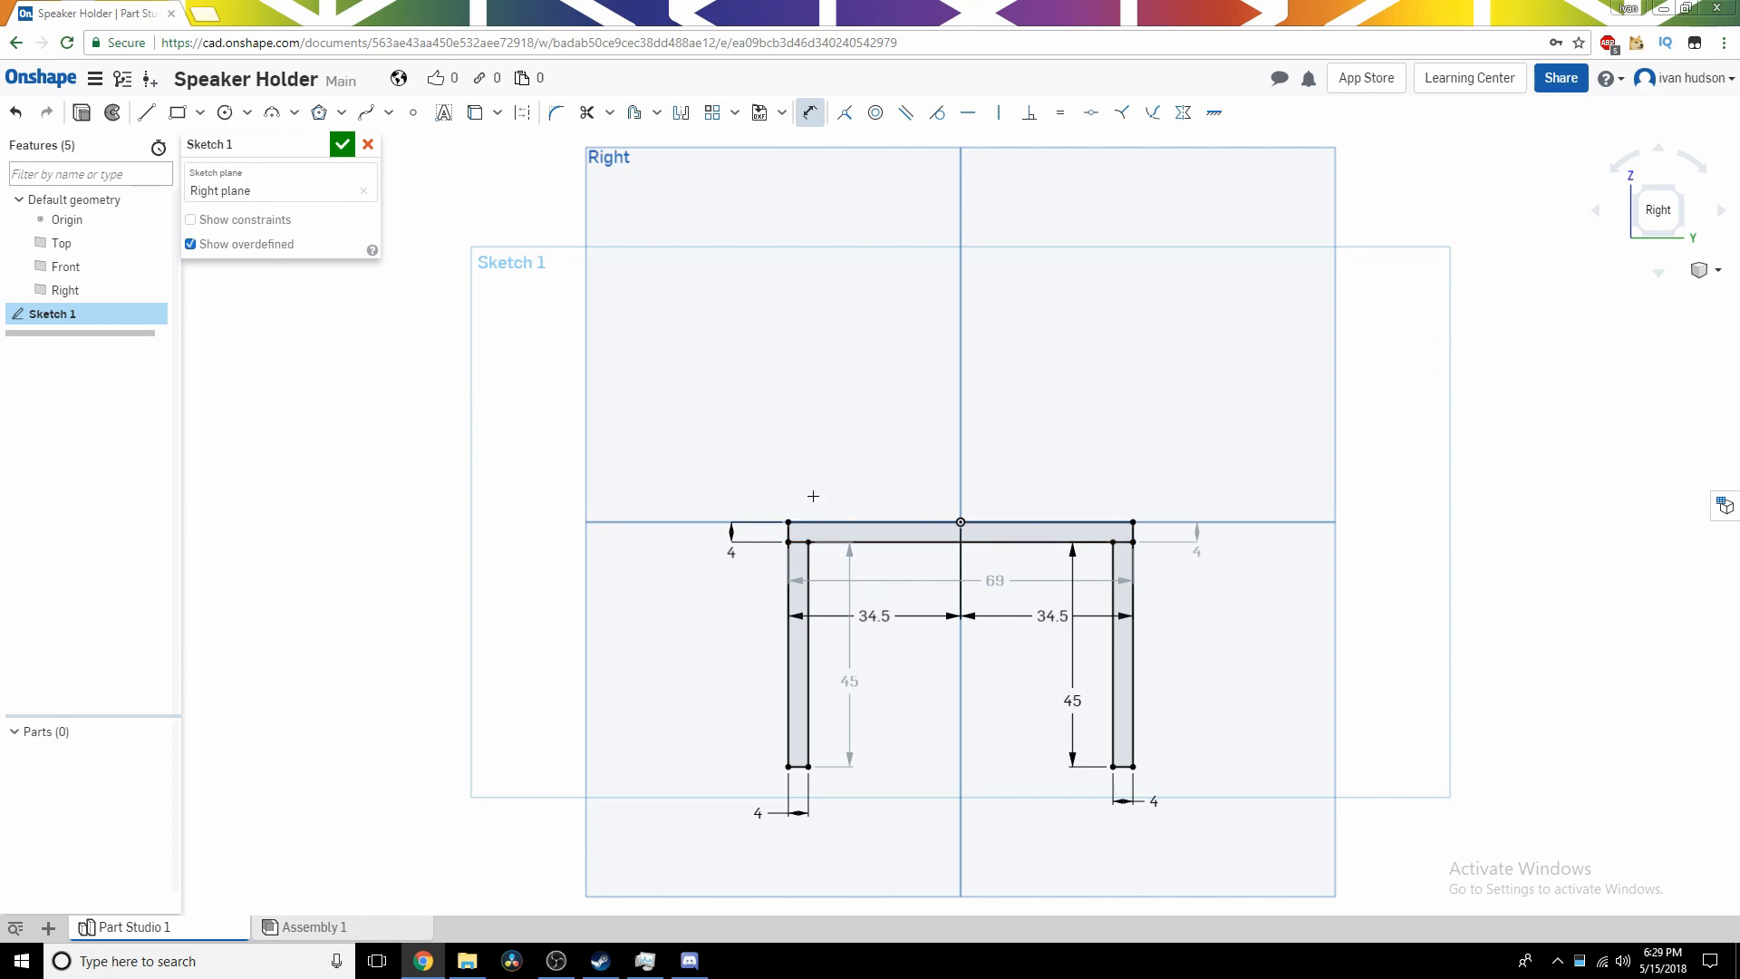
# Draw a vertical line upward from the rectangle's top edge, slightly inboard of the left leg.
pyautogui.click(146, 112)
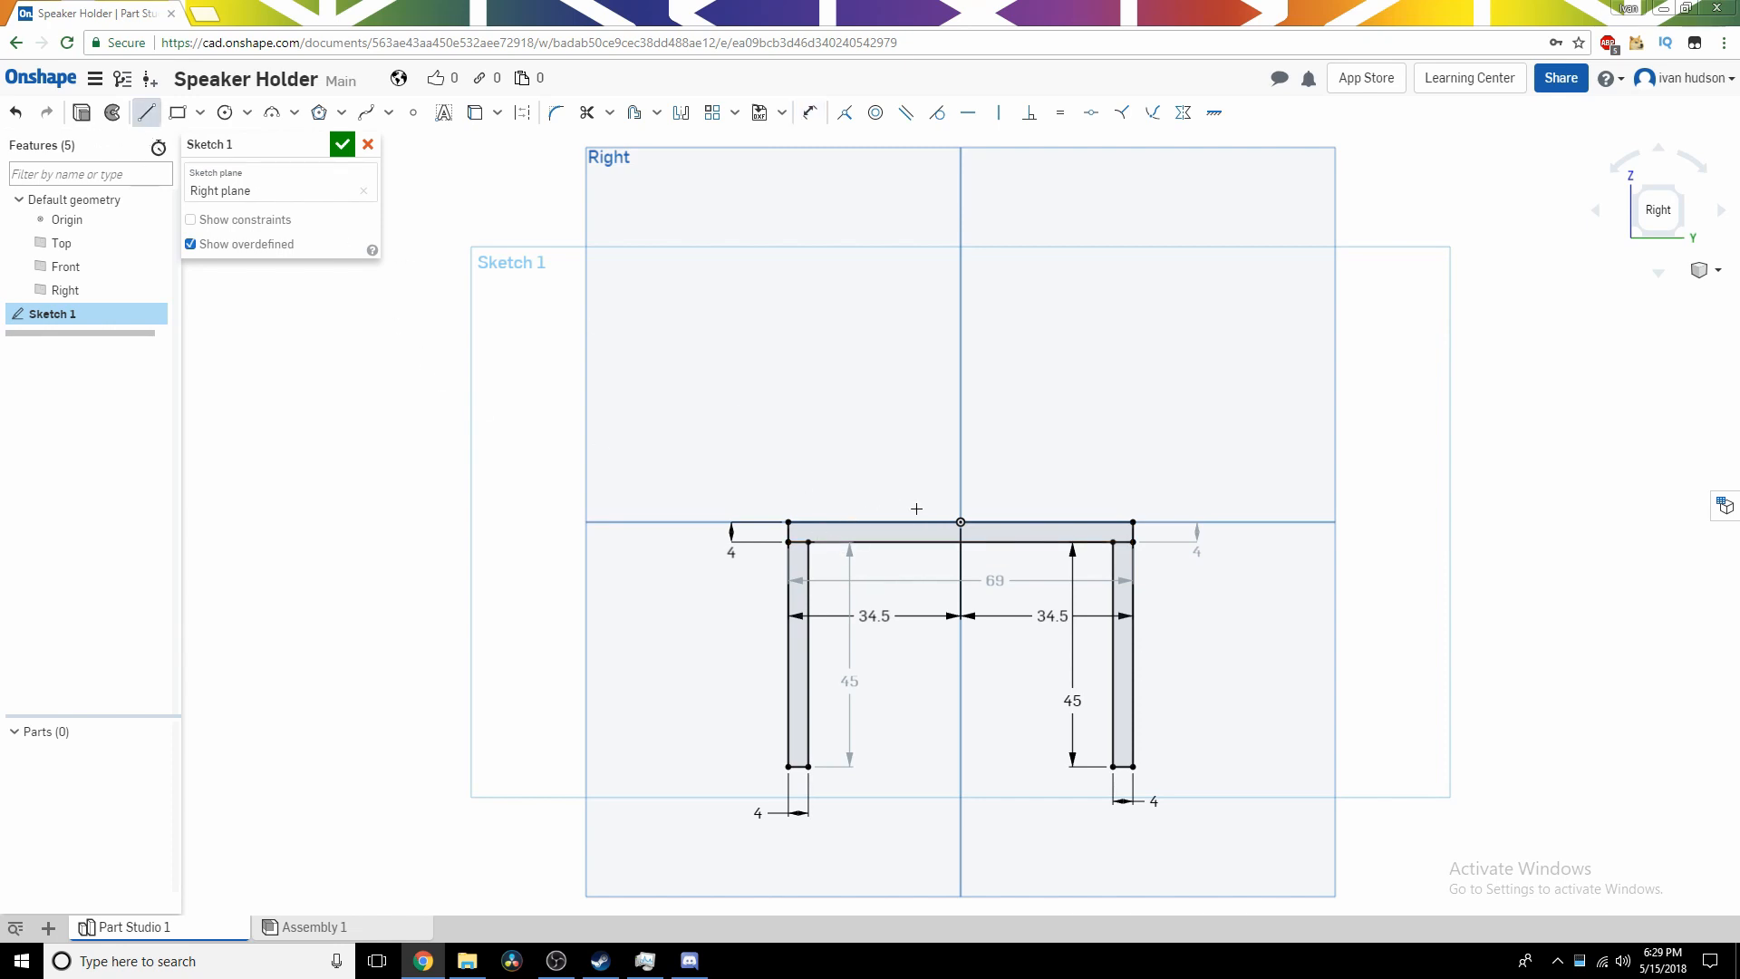
pyautogui.click(836, 522)
pyautogui.click(836, 372)
pyautogui.press('Escape')
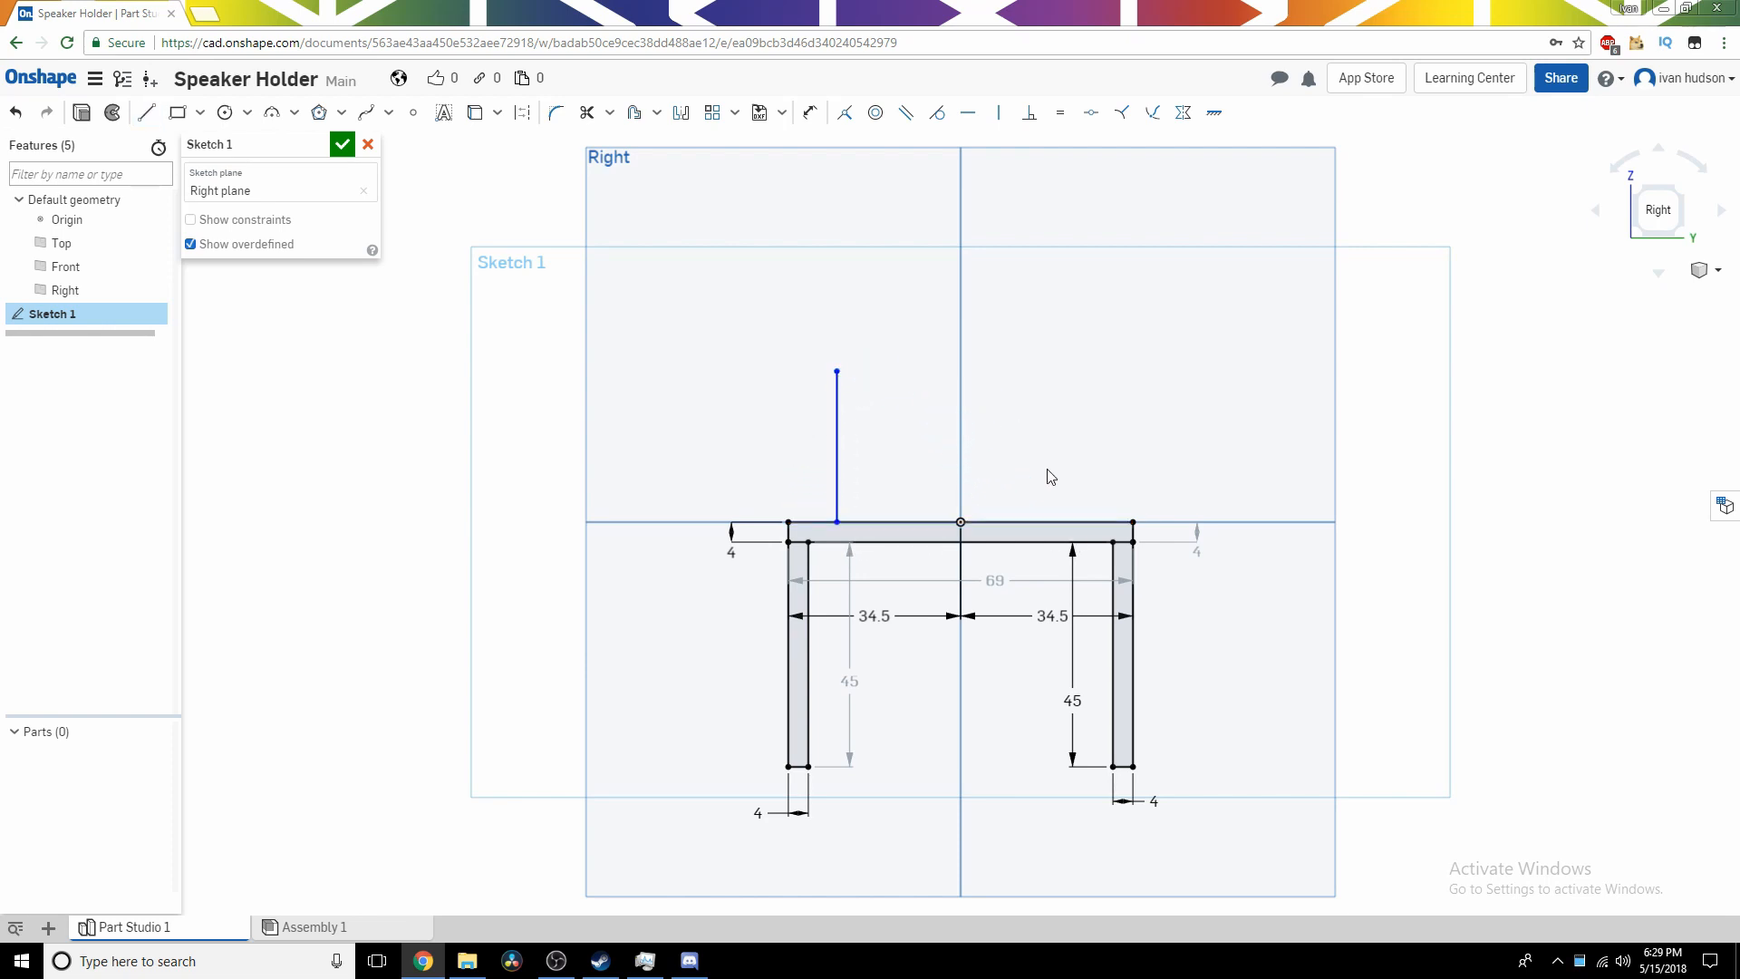
# Draw a vertical line about 31 mm long upward from the top bar's upper edge, inboard of the right leg.
pyautogui.press('l')
pyautogui.click(1047, 522)
pyautogui.click(1047, 367)
pyautogui.press('Escape')
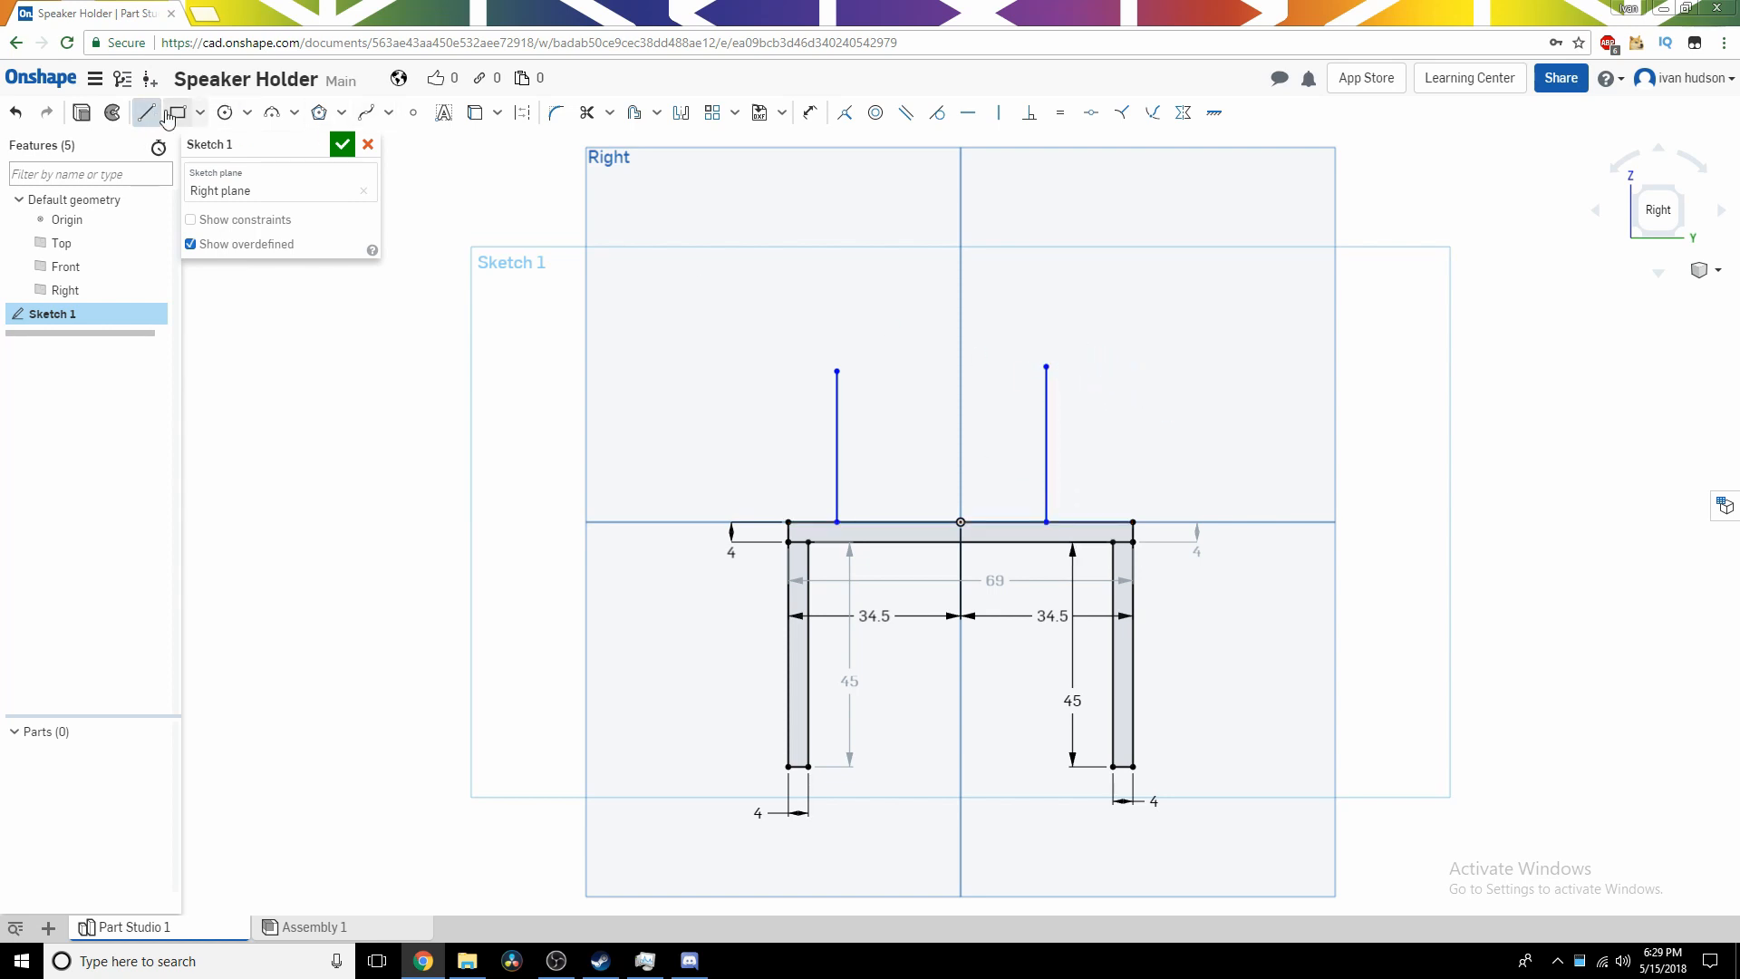
# Dimension the left vertical line's length as 57.5 mm, with the value placed on its outer side.
pyautogui.click(809, 112)
pyautogui.click(838, 414)
pyautogui.click(1042, 423)
pyautogui.press('Return')
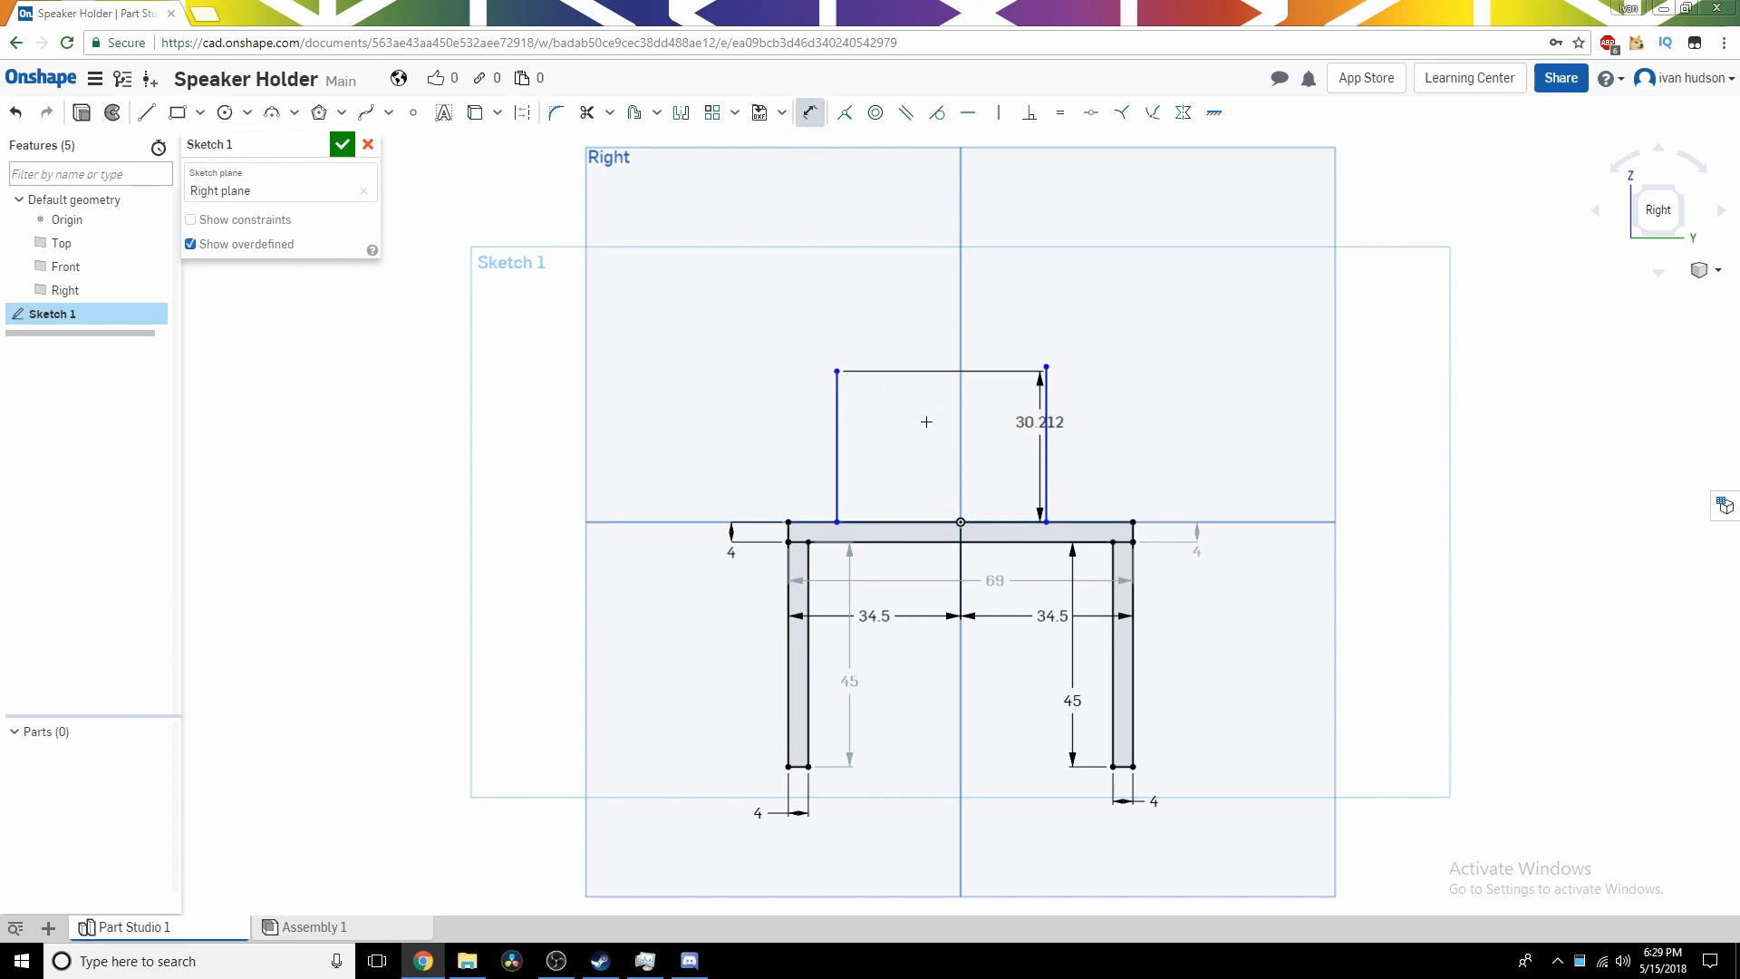
pyautogui.rightClick(1040, 422)
pyautogui.rightClick(1025, 422)
pyautogui.click(1024, 423)
pyautogui.moveTo(1029, 417); pyautogui.dragTo(776, 440)
pyautogui.doubleClick(776, 441)
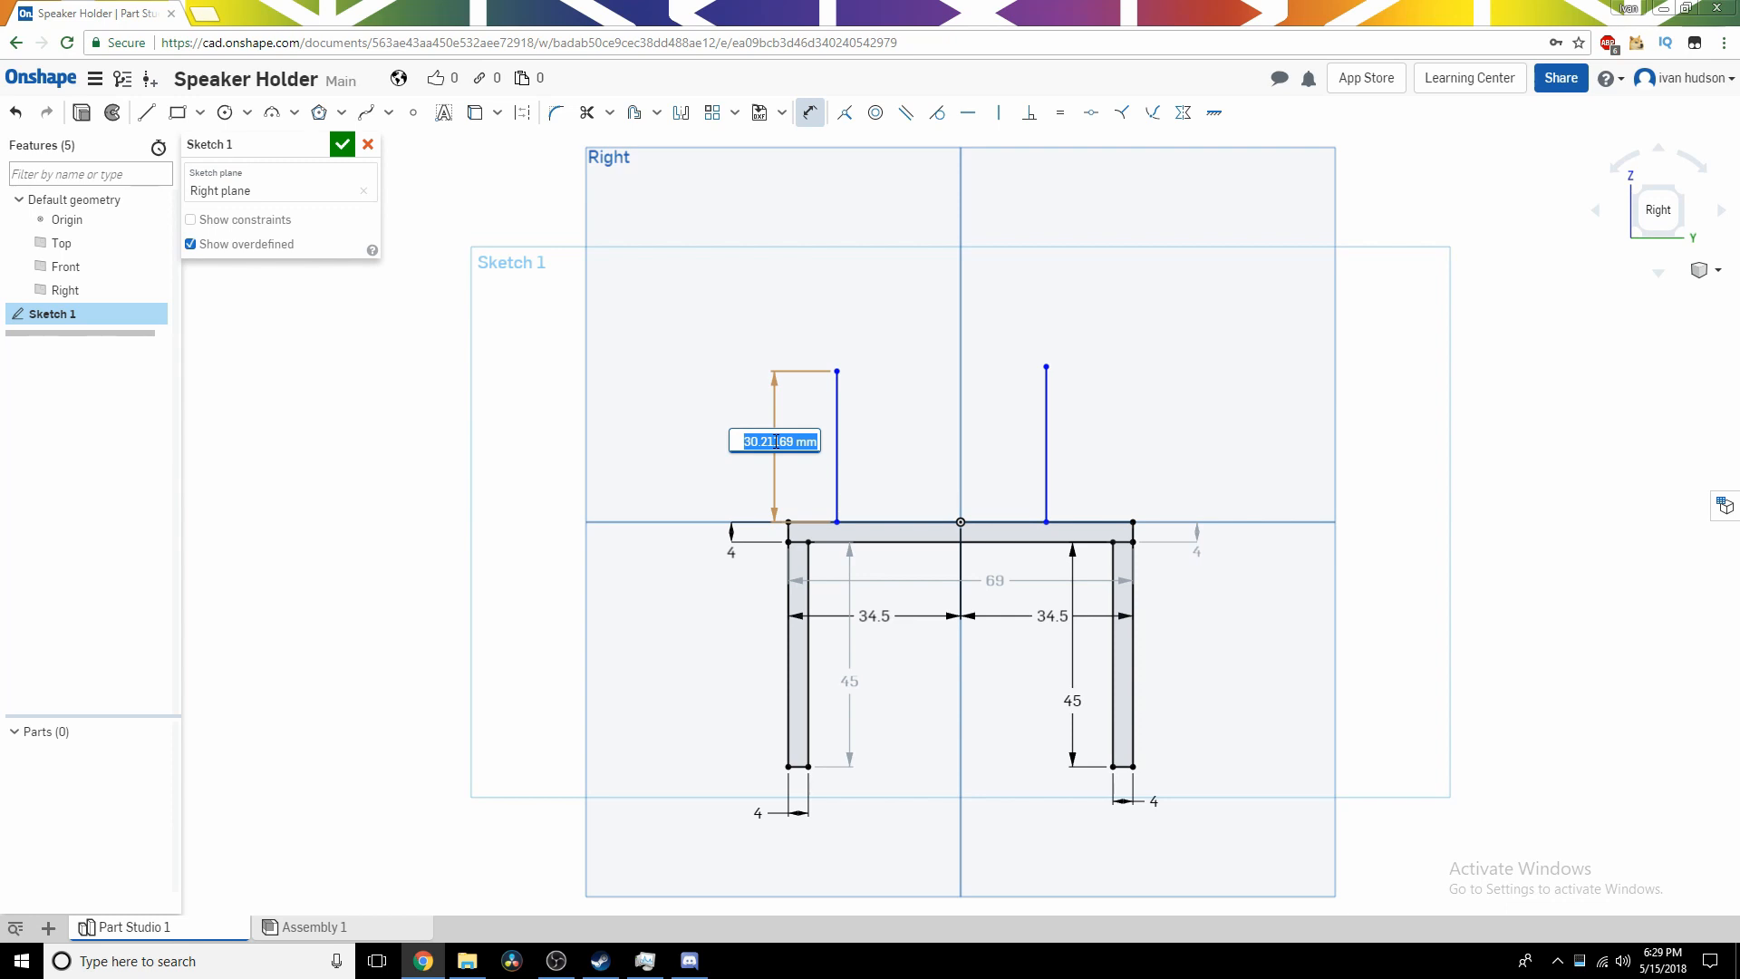
pyautogui.write('57.5')
pyautogui.press('Return')
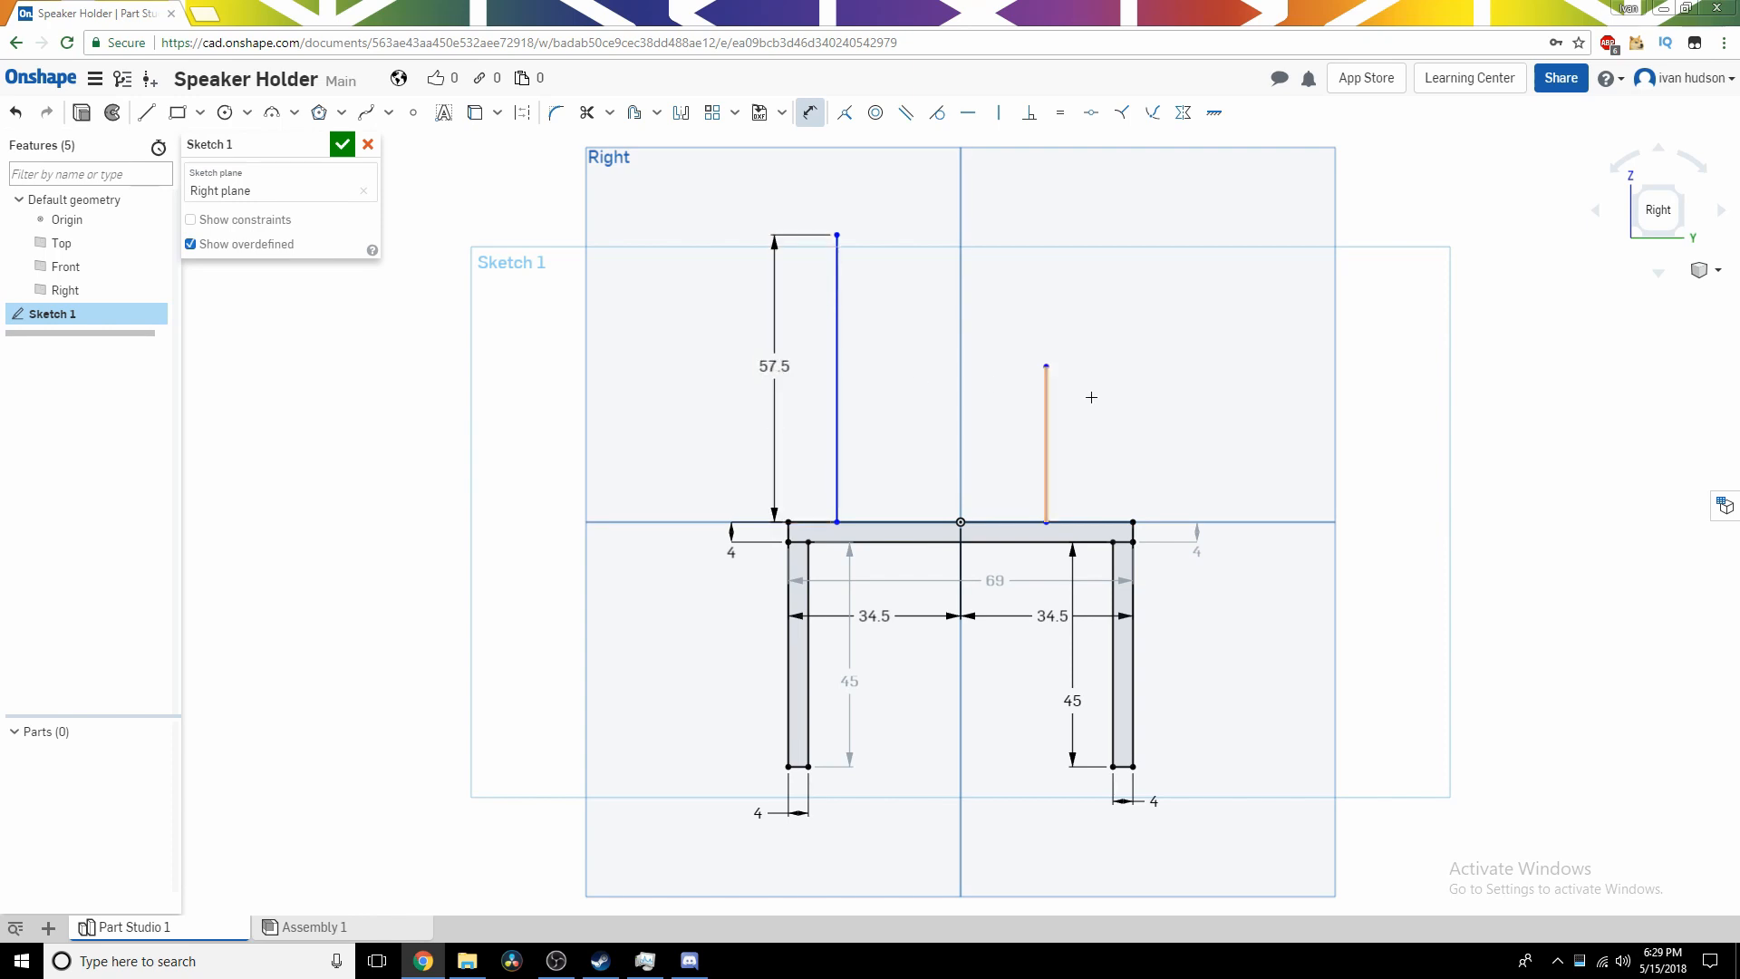
# Dimension the right vertical line's length as 57.5 mm, with the value on its outer side.
pyautogui.click(1047, 447)
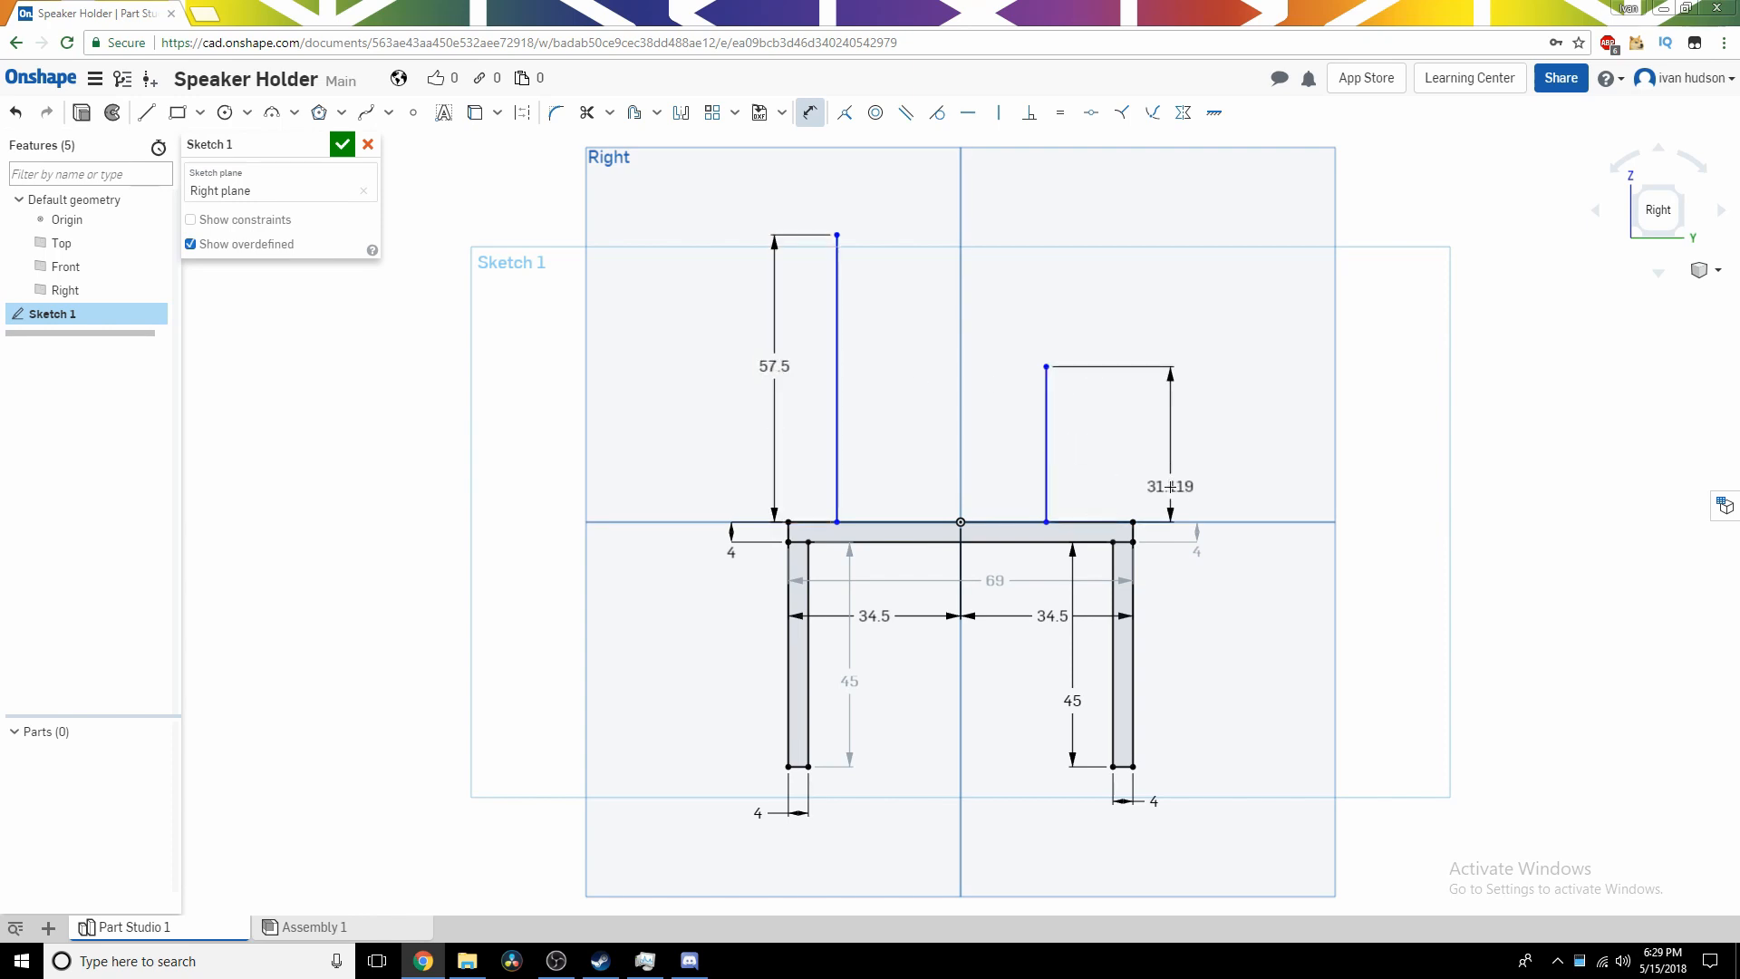
pyautogui.click(1128, 439)
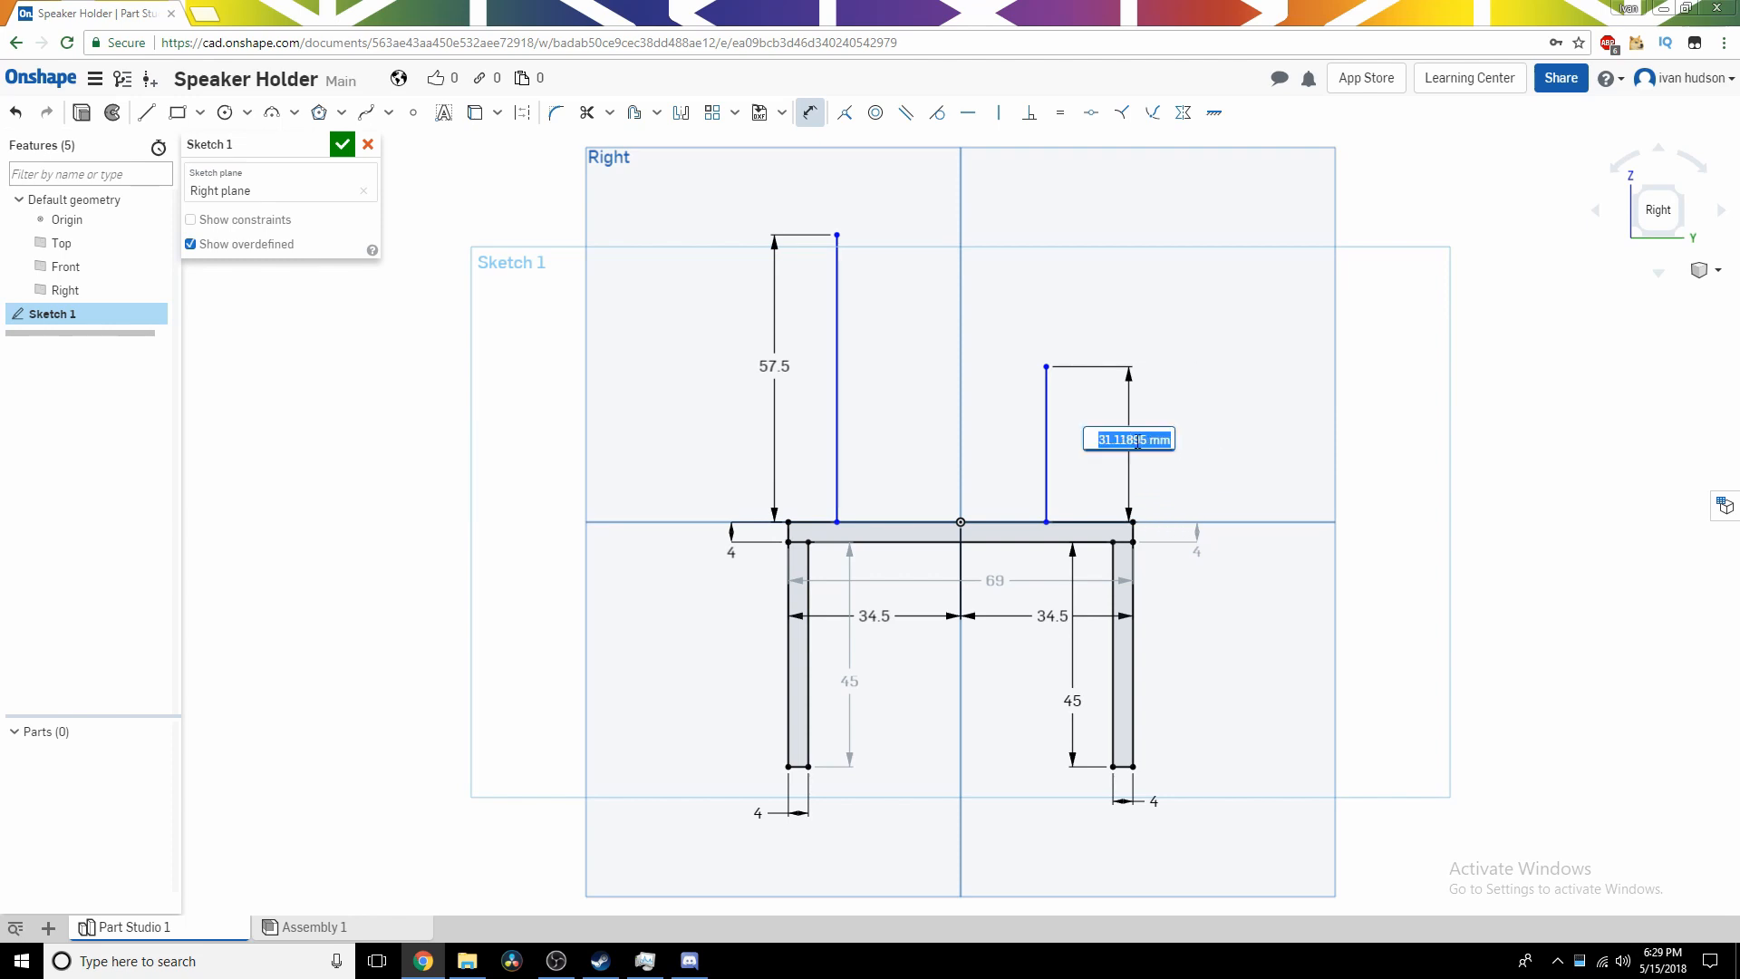
pyautogui.write('57.5')
pyautogui.press('Return')
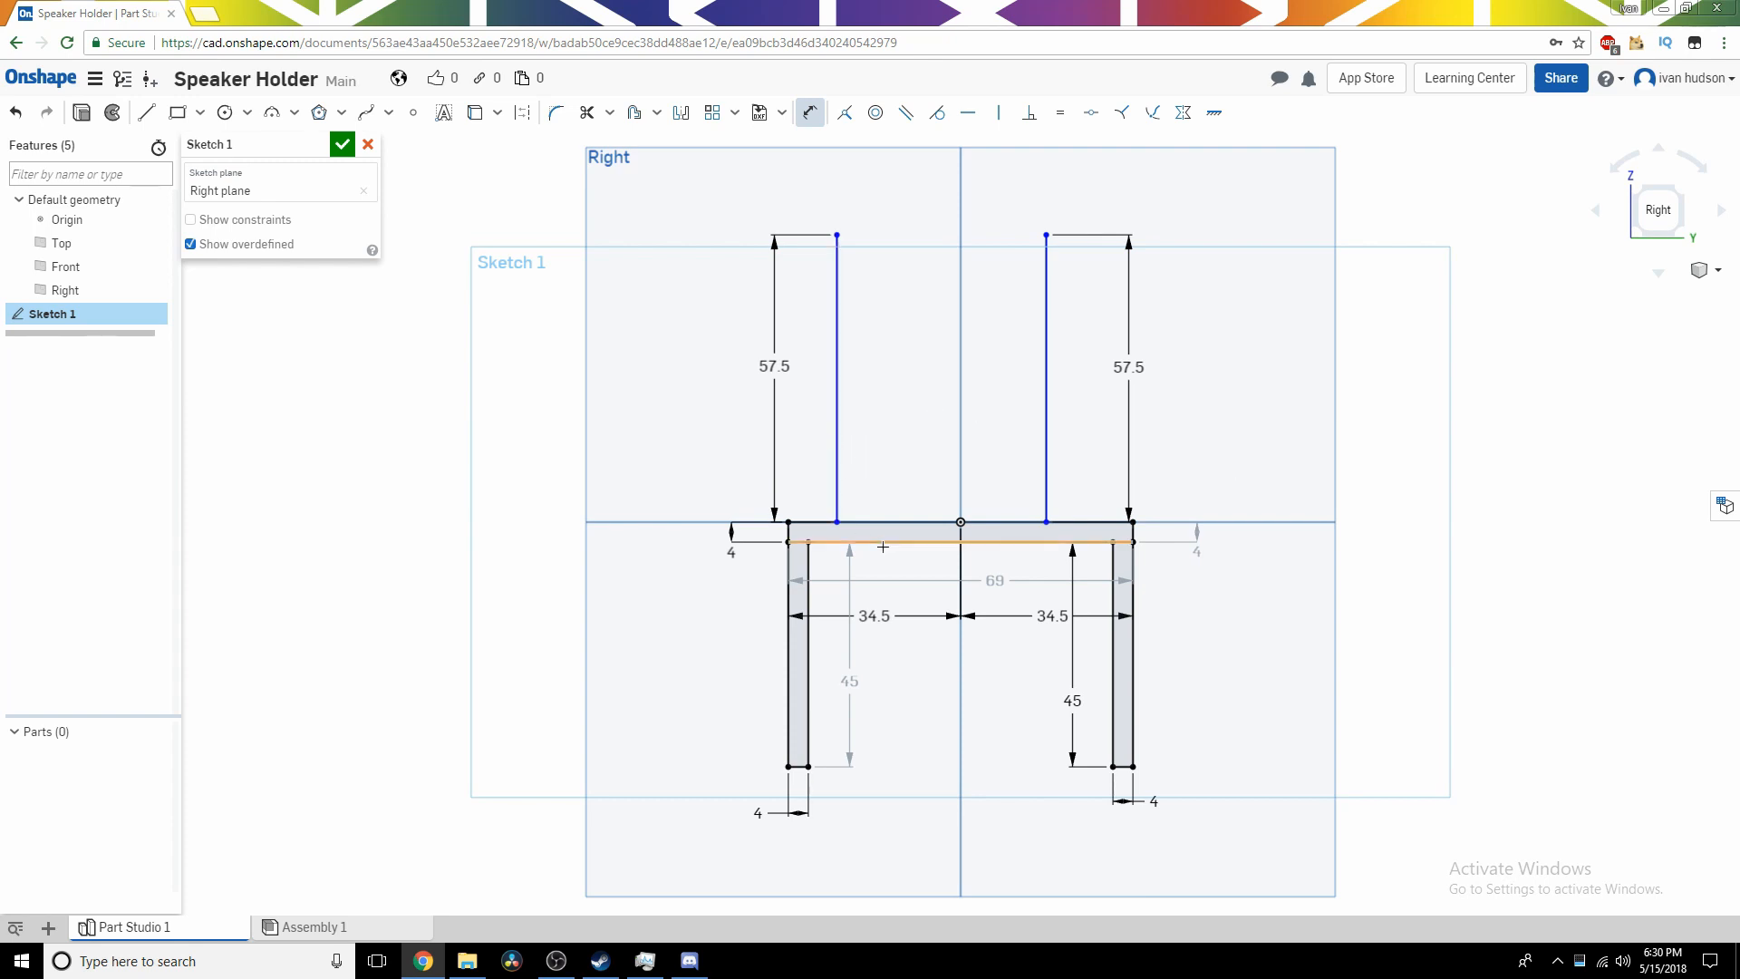
# Dimension the distance between the two vertical lines above the bar as 47.5 mm.
pyautogui.click(837, 456)
pyautogui.click(1047, 464)
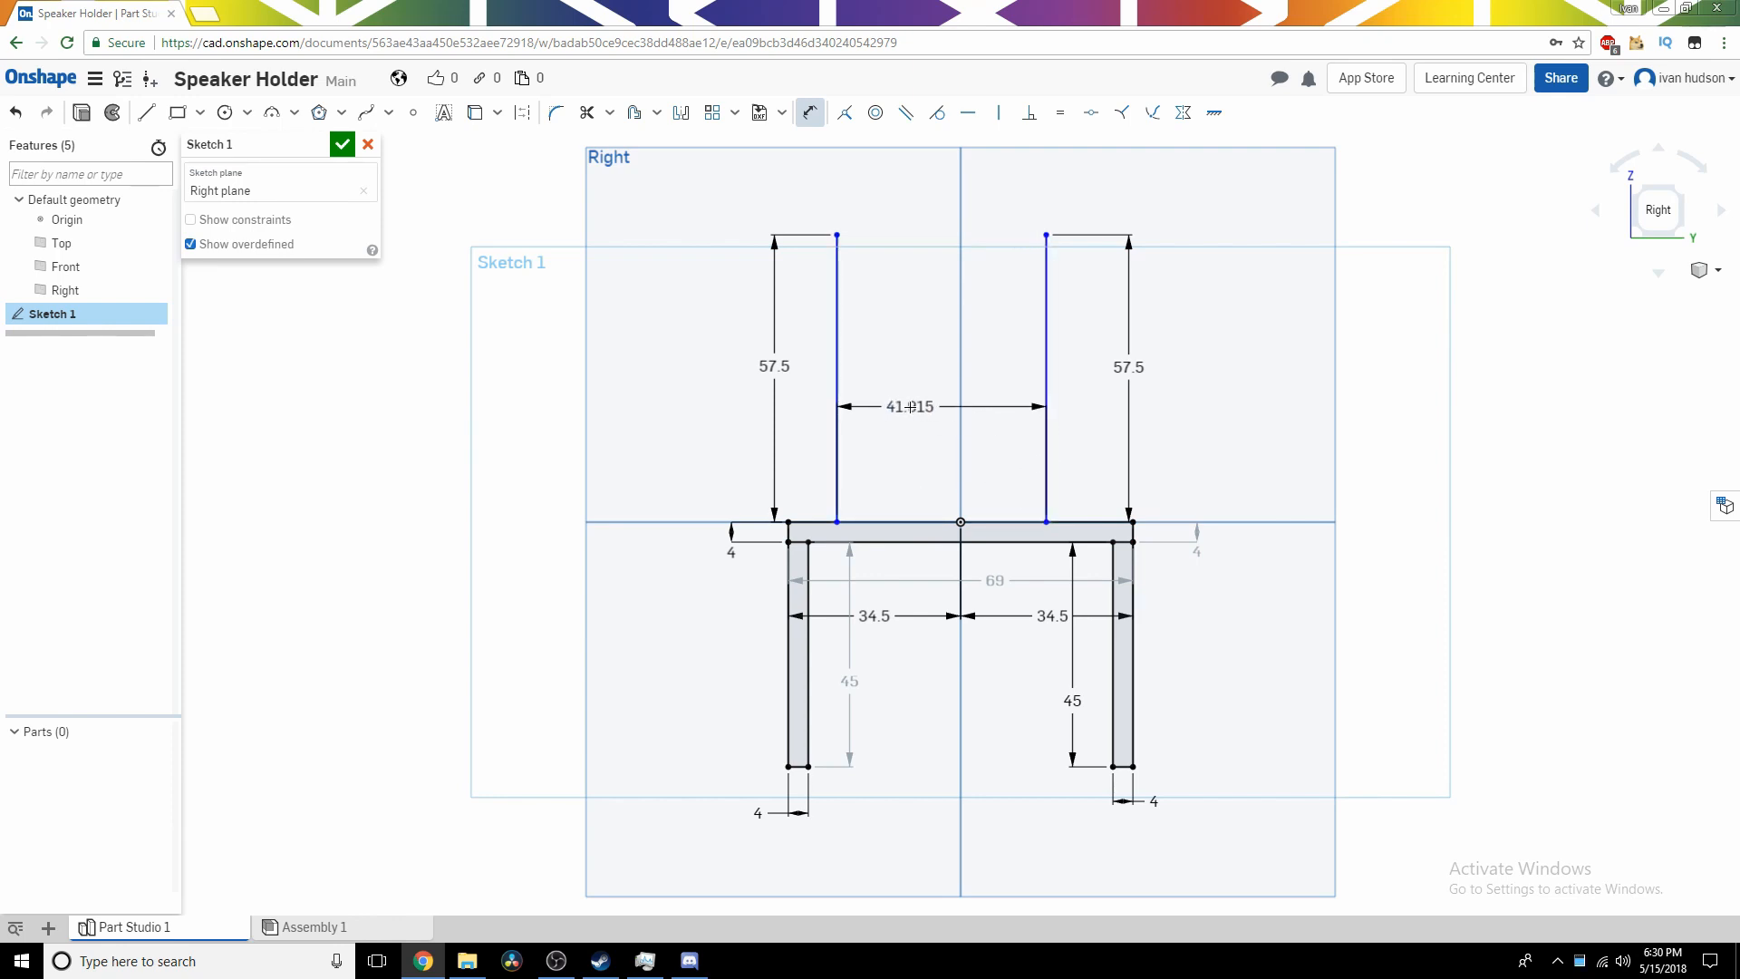
pyautogui.click(911, 407)
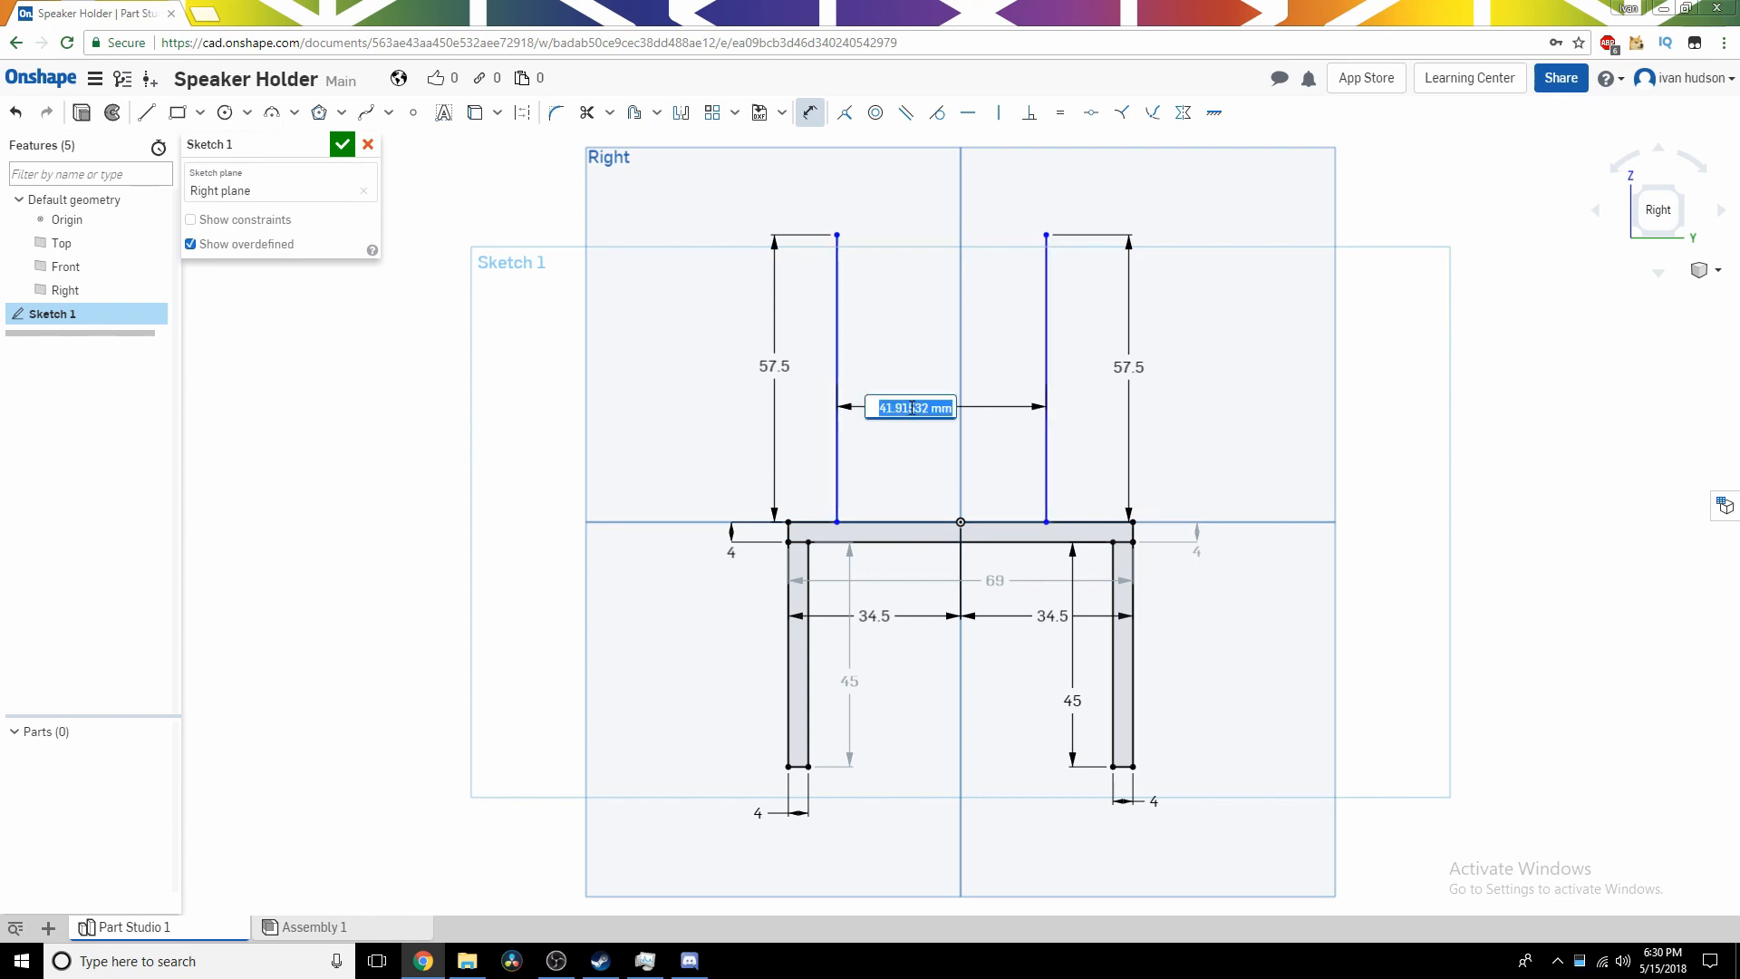
pyautogui.write('4')
pyautogui.write('7/5')
pyautogui.press('BackSpace')
pyautogui.press('BackSpace')
pyautogui.press('Return')
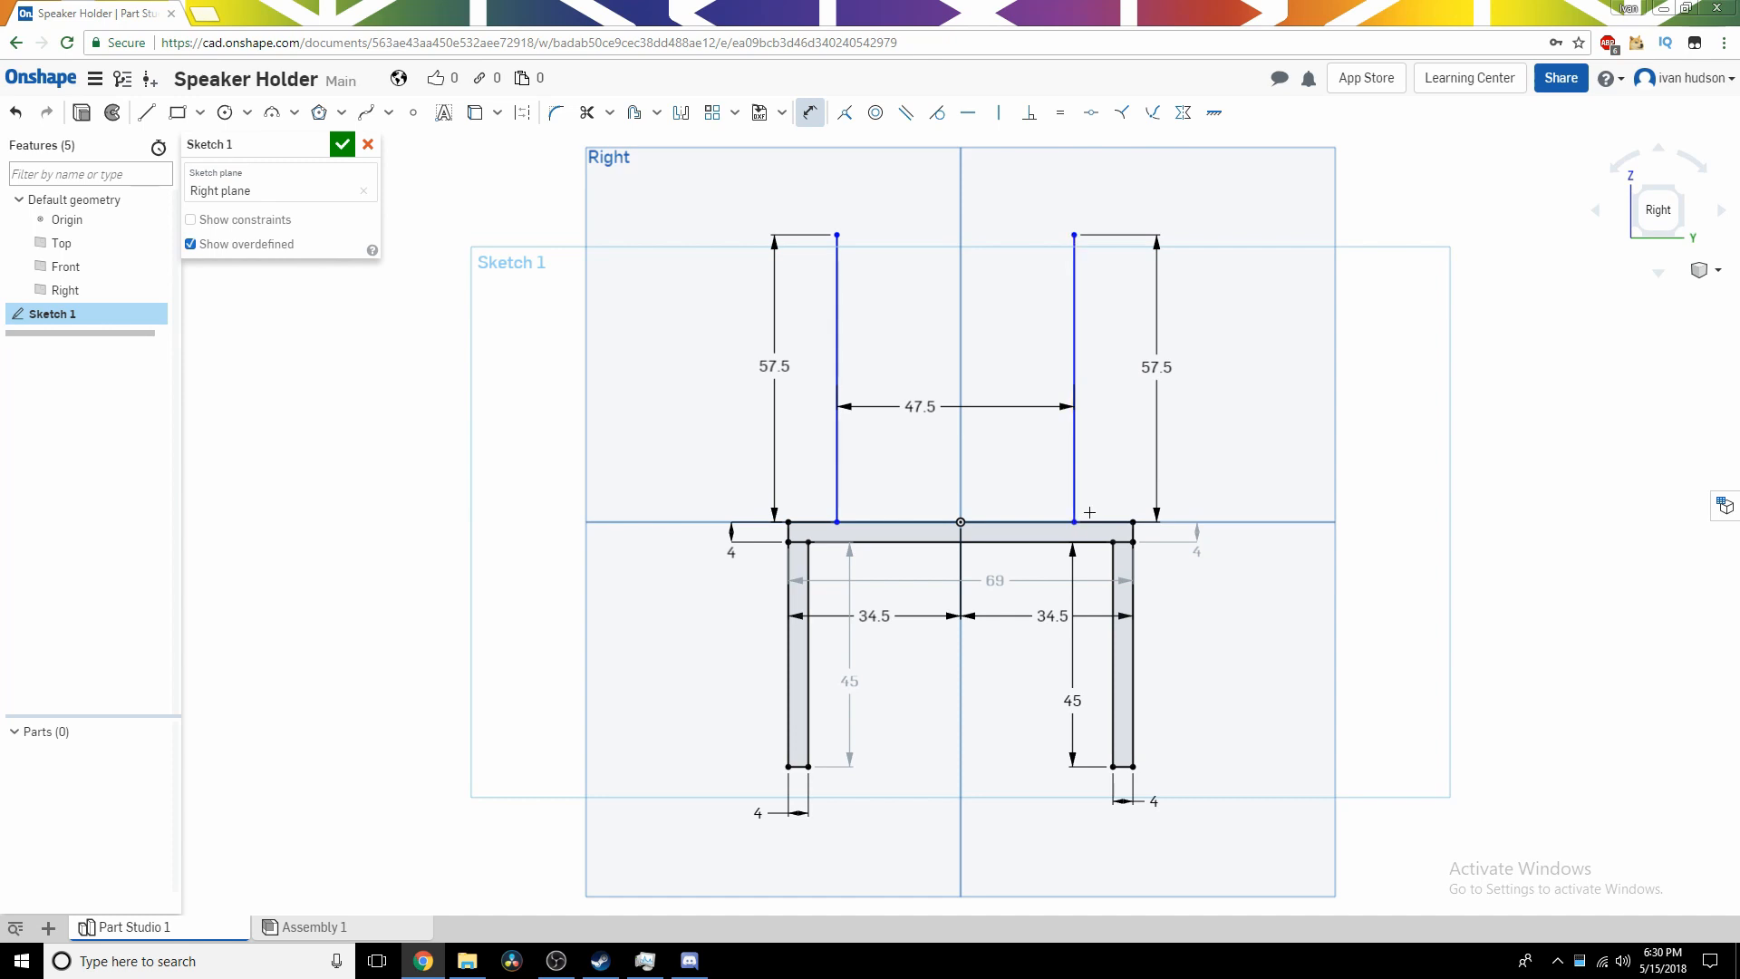
# Close the right upright with a horizontal line about 5.3 mm outward from its top end and a vertical line down to the bar.
pyautogui.click(146, 112)
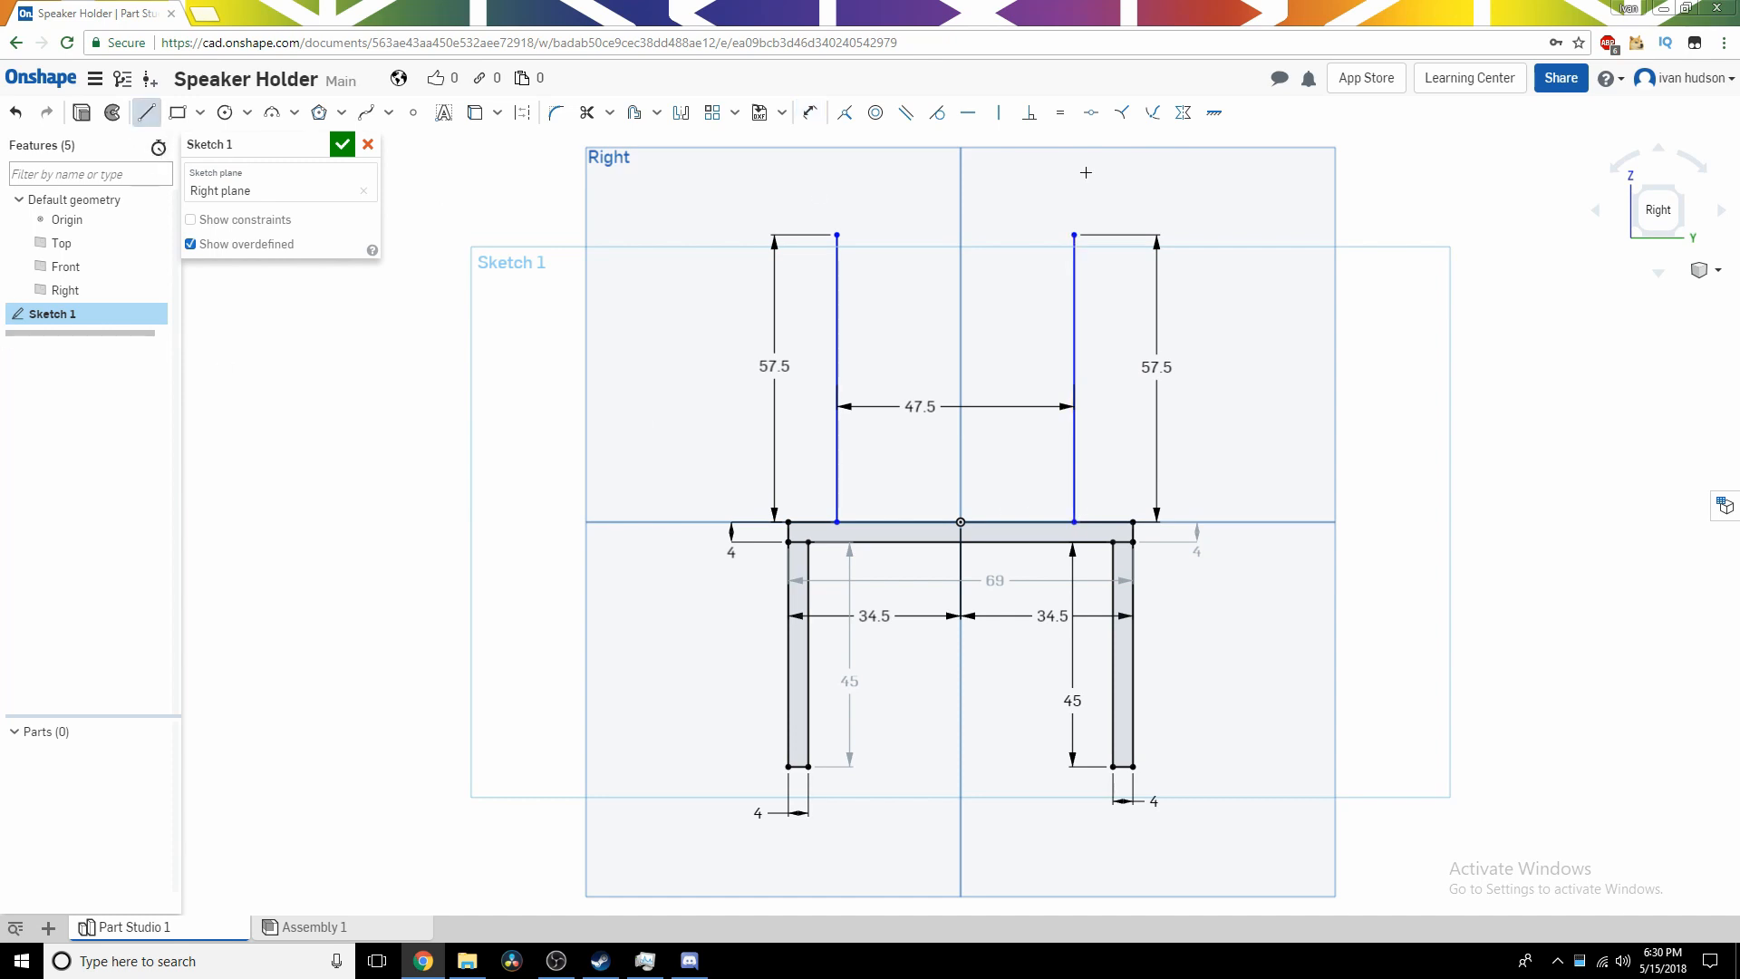
pyautogui.click(1074, 235)
pyautogui.click(1102, 236)
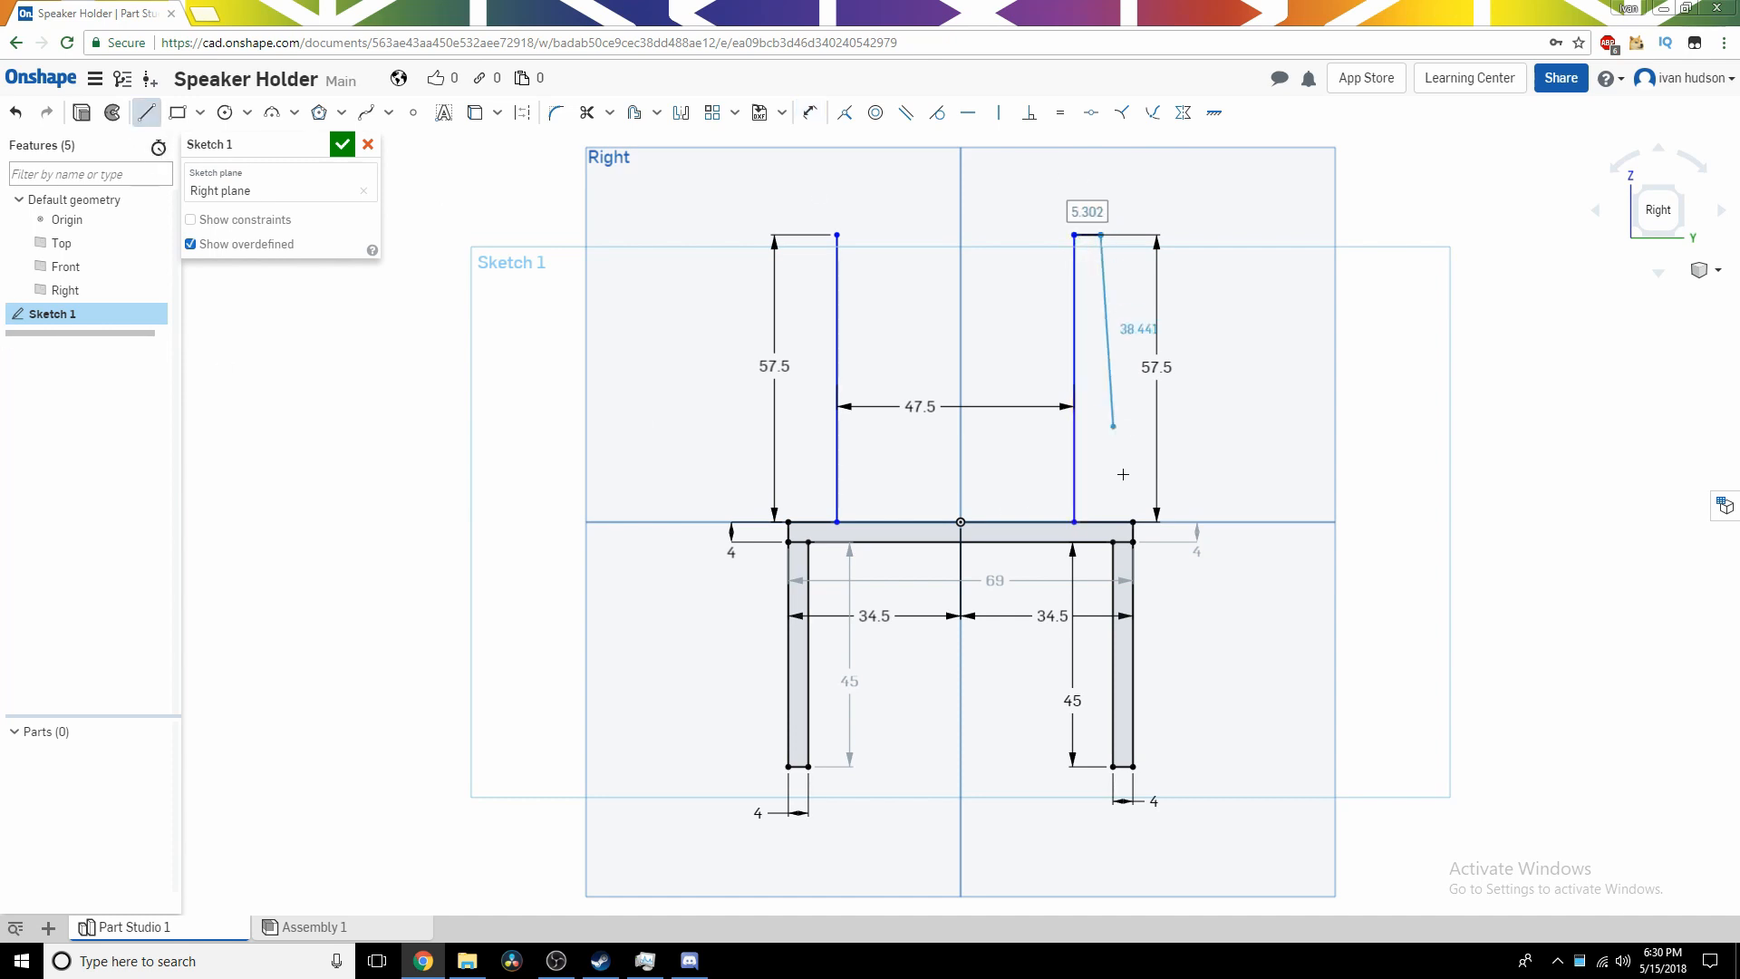
pyautogui.click(1101, 522)
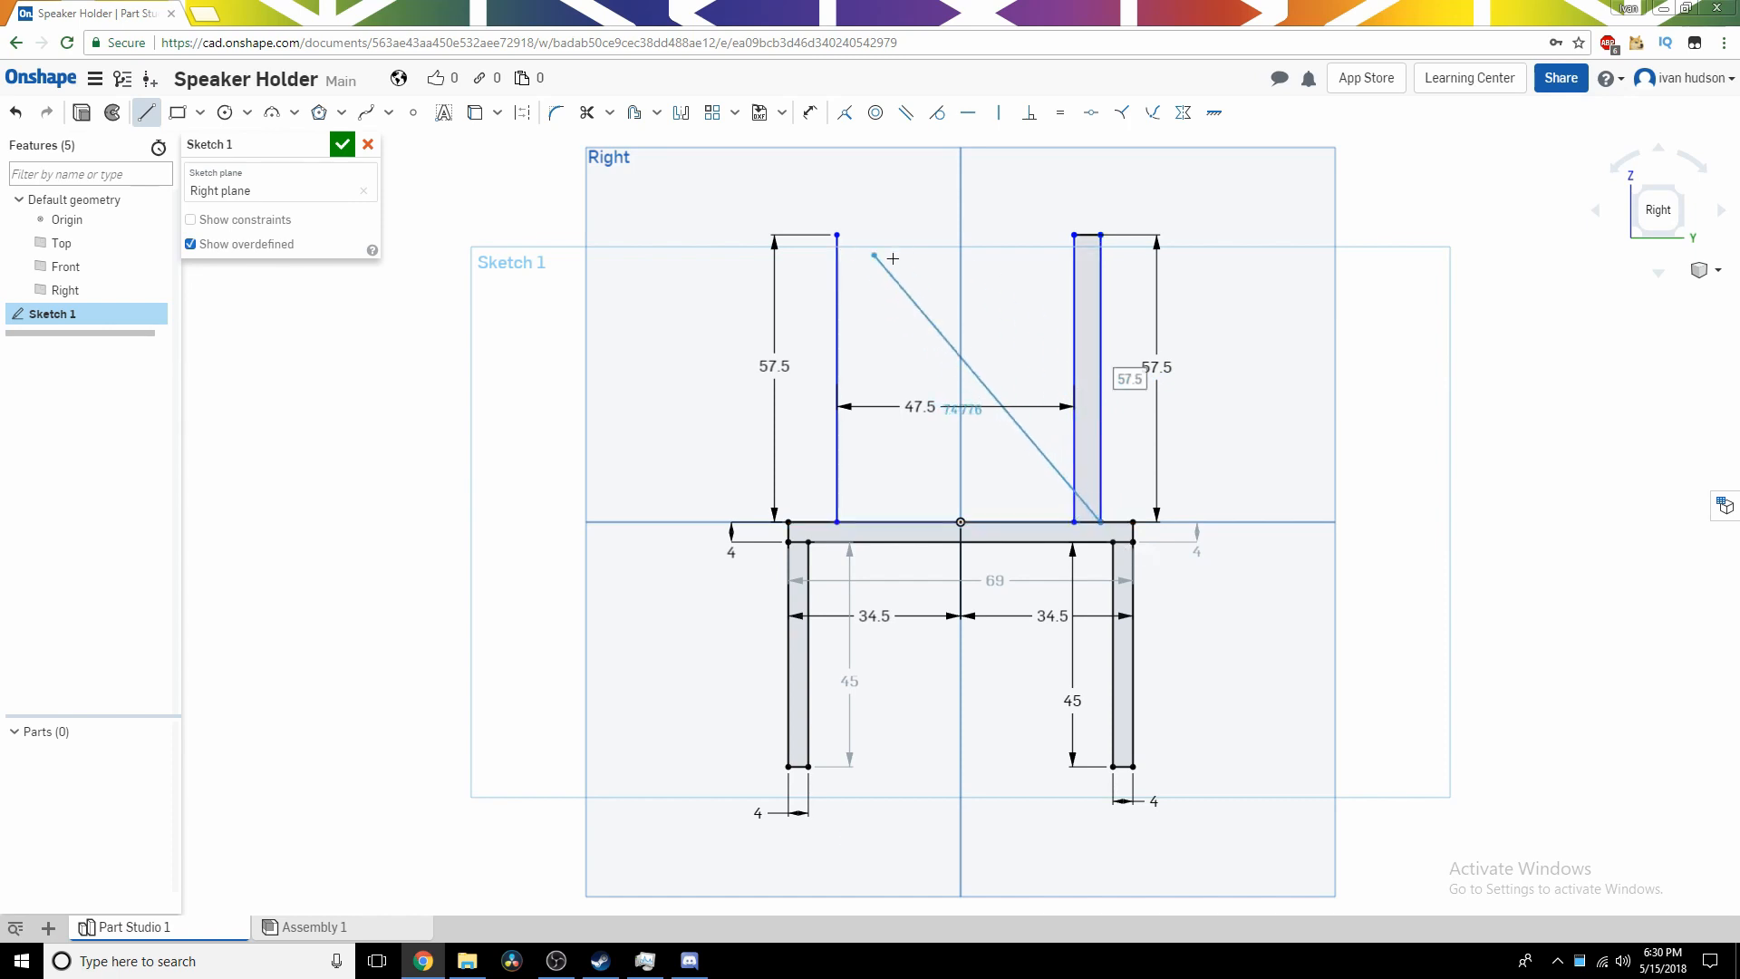
pyautogui.press('Escape')
# Close the left upright with a horizontal line about 5.6 mm outward from its top end and a vertical line down to the bar.
pyautogui.click(837, 236)
pyautogui.click(810, 235)
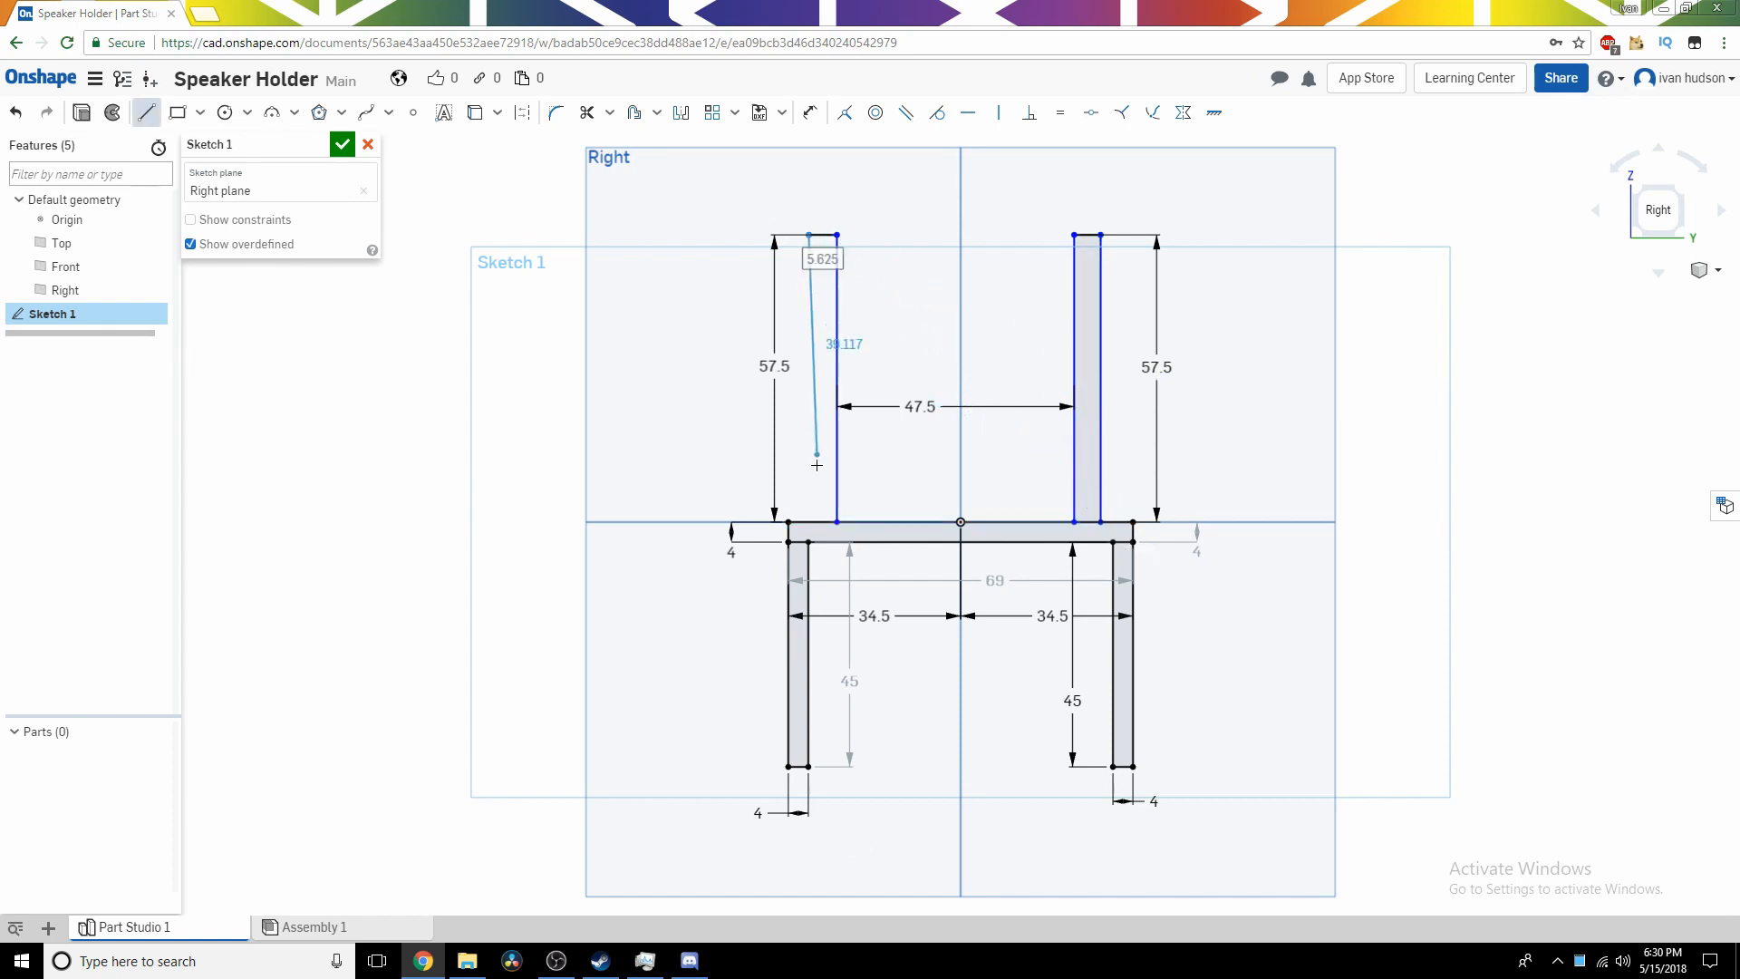
pyautogui.click(810, 522)
# Dimension the top edges of both uprights as 4 mm wide.
pyautogui.click(810, 113)
pyautogui.doubleClick(822, 220)
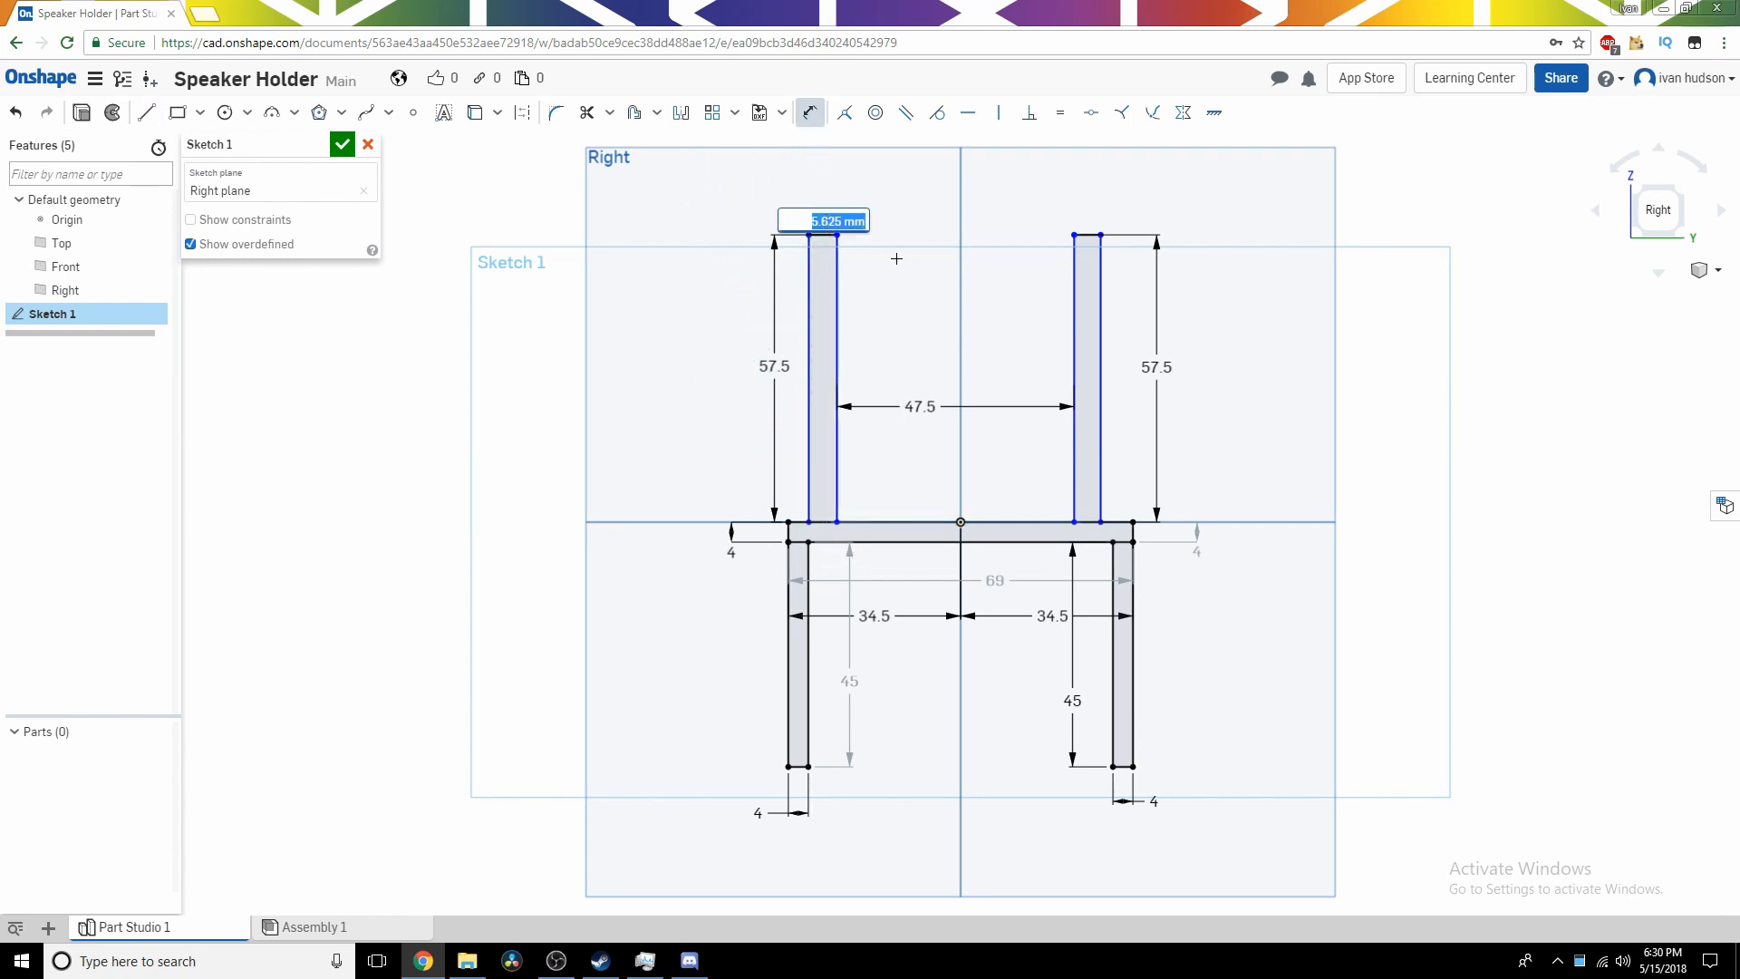
pyautogui.write('4')
pyautogui.press('Return')
pyautogui.click(1083, 235)
pyautogui.click(1036, 201)
pyautogui.write('4')
pyautogui.press('Return')
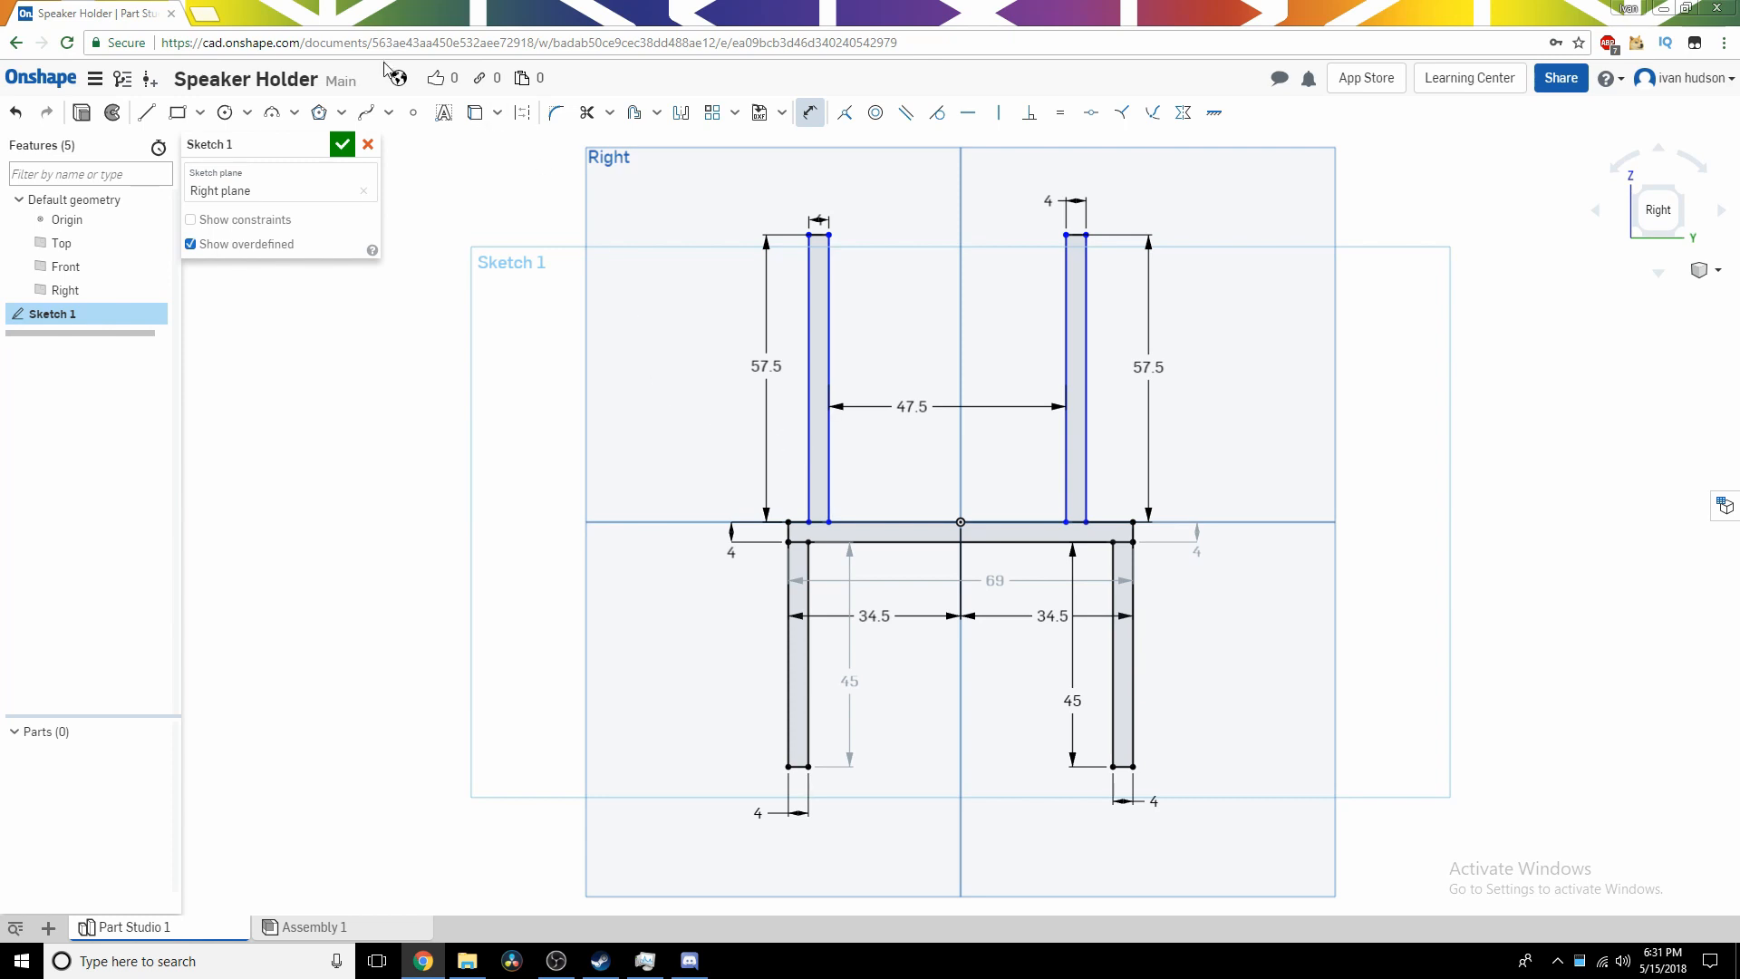
pyautogui.click(828, 467)
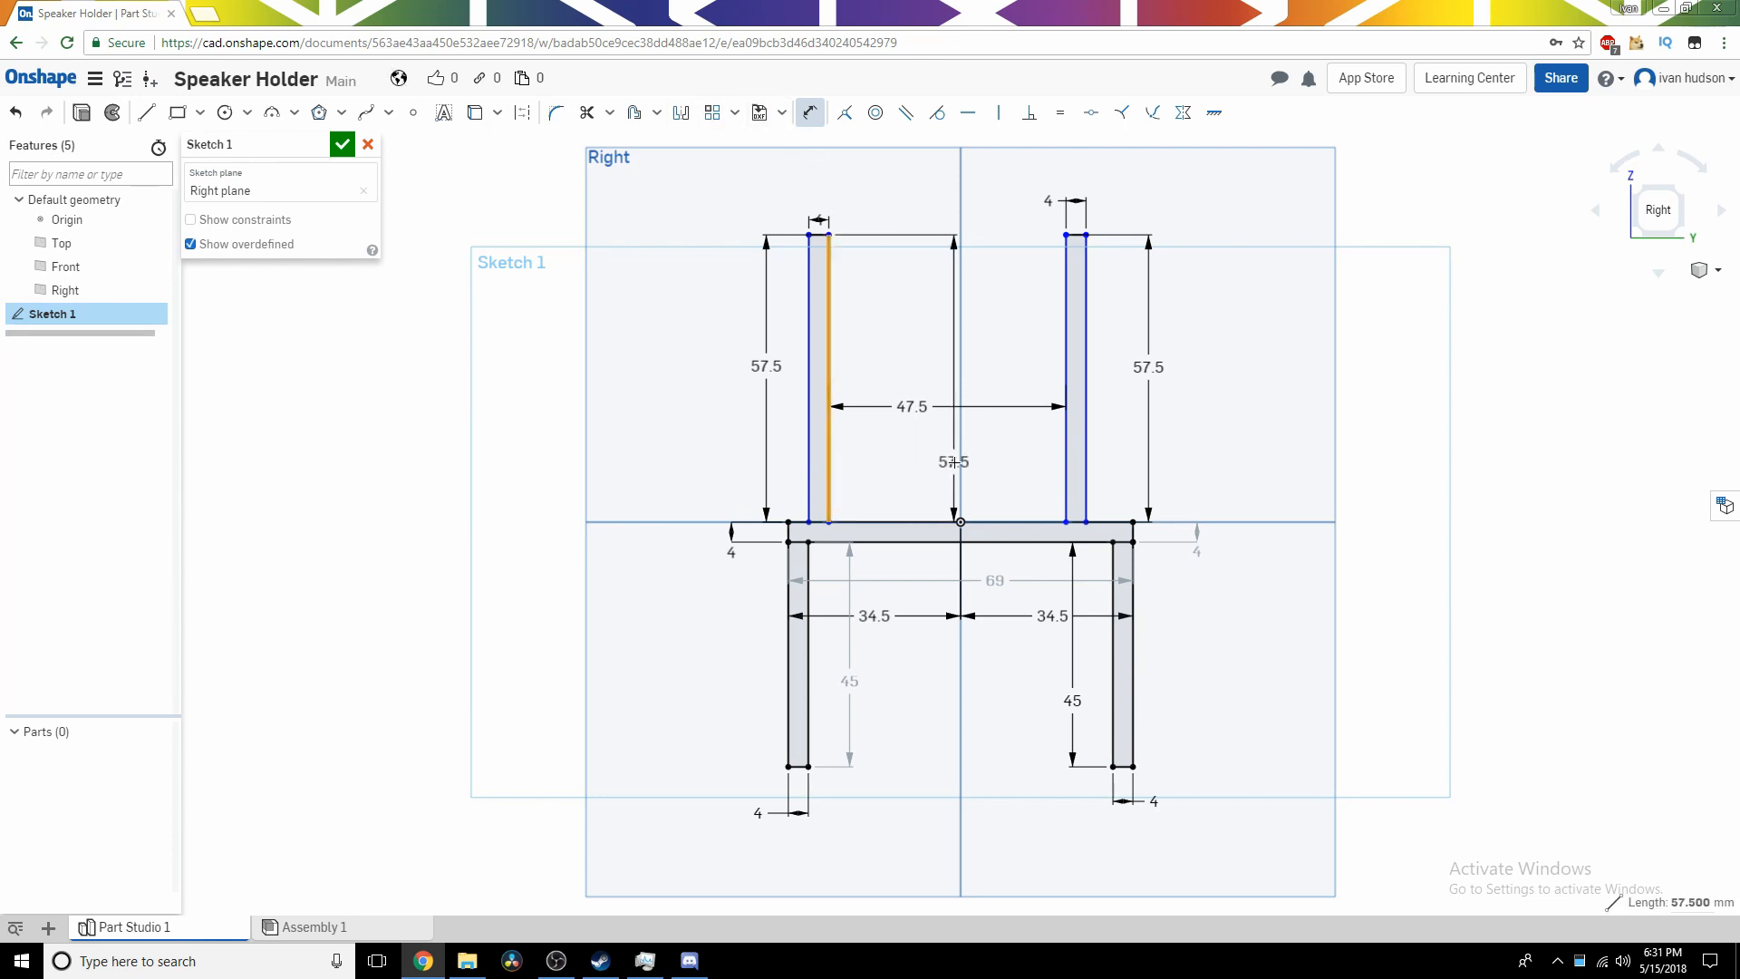
pyautogui.click(956, 462)
pyautogui.click(913, 474)
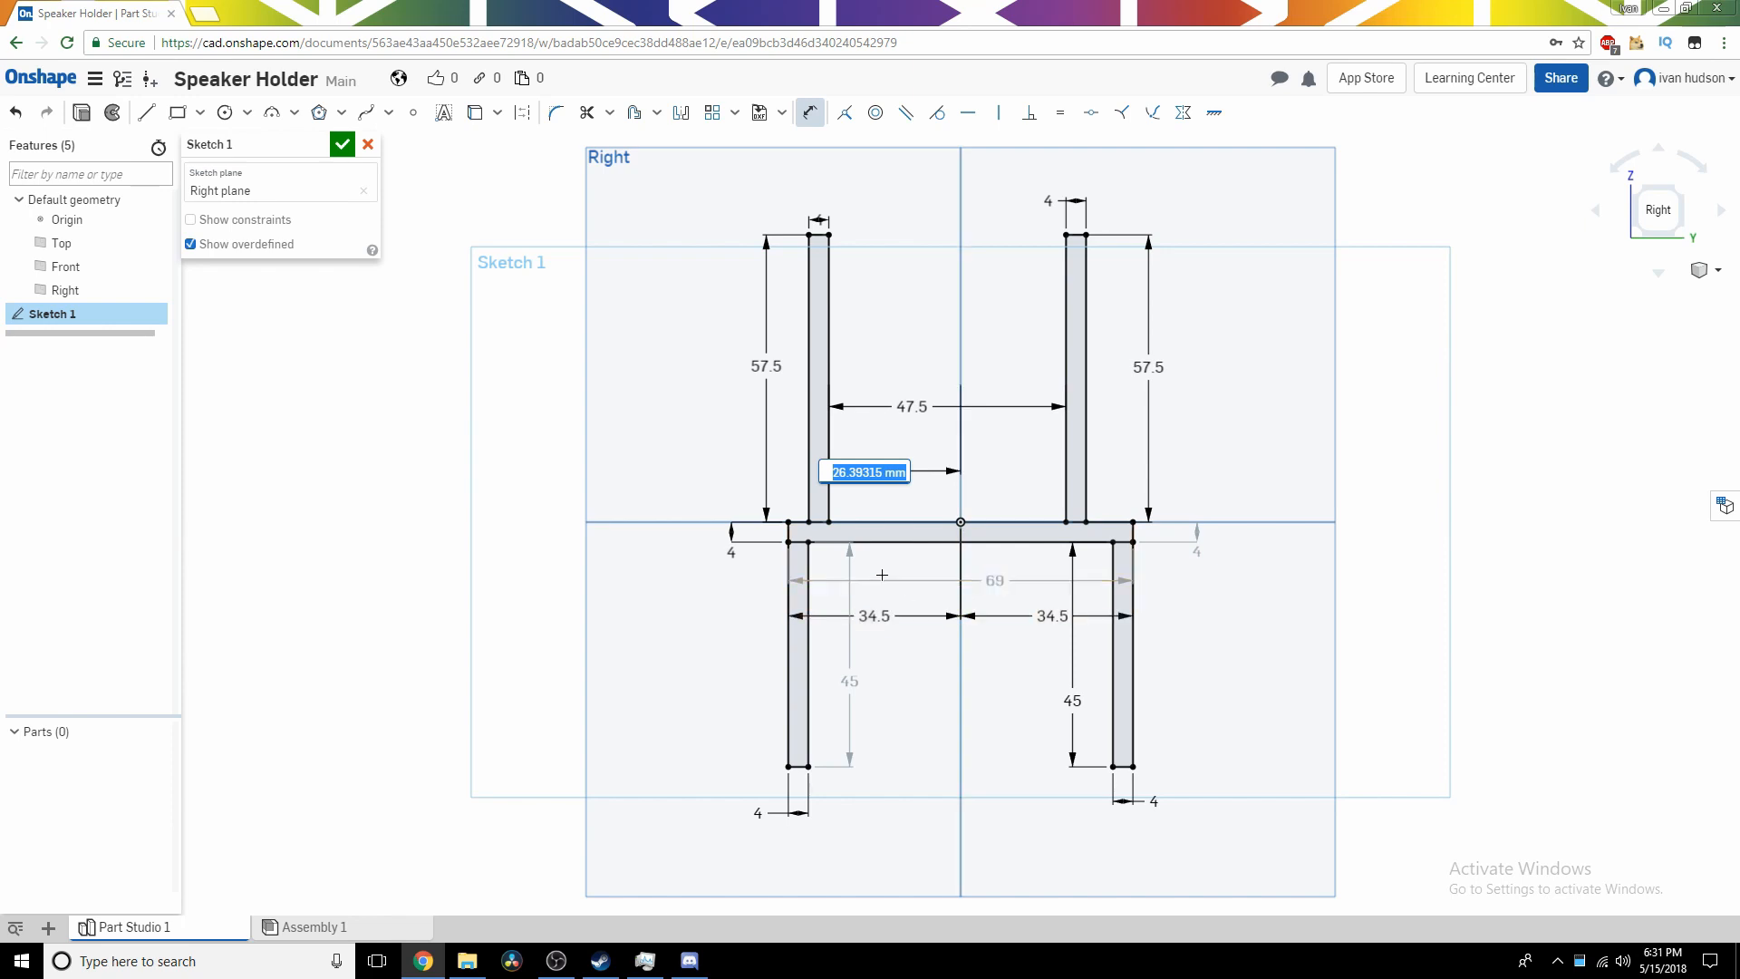
pyautogui.rightClick(884, 471)
pyautogui.click(934, 698)
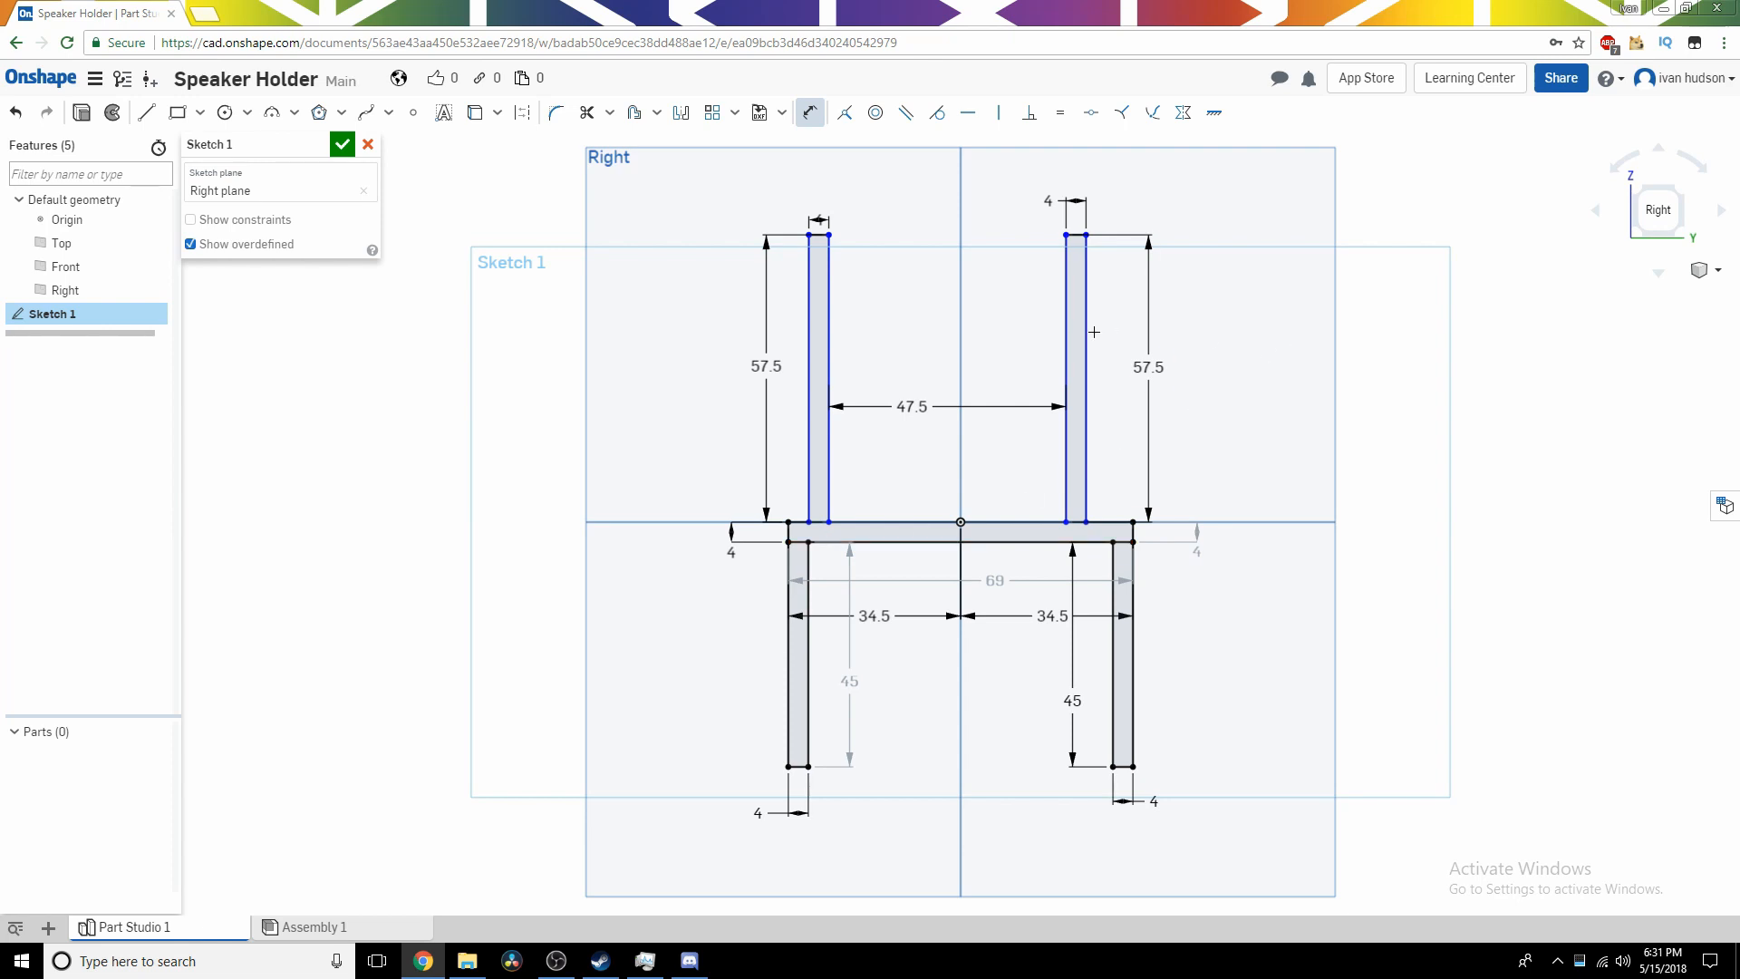
# Add a horizontal dimension between the right upright's outer edge and the top bar's right end.
pyautogui.click(1133, 529)
pyautogui.doubleClick(1170, 455)
pyautogui.press('super')
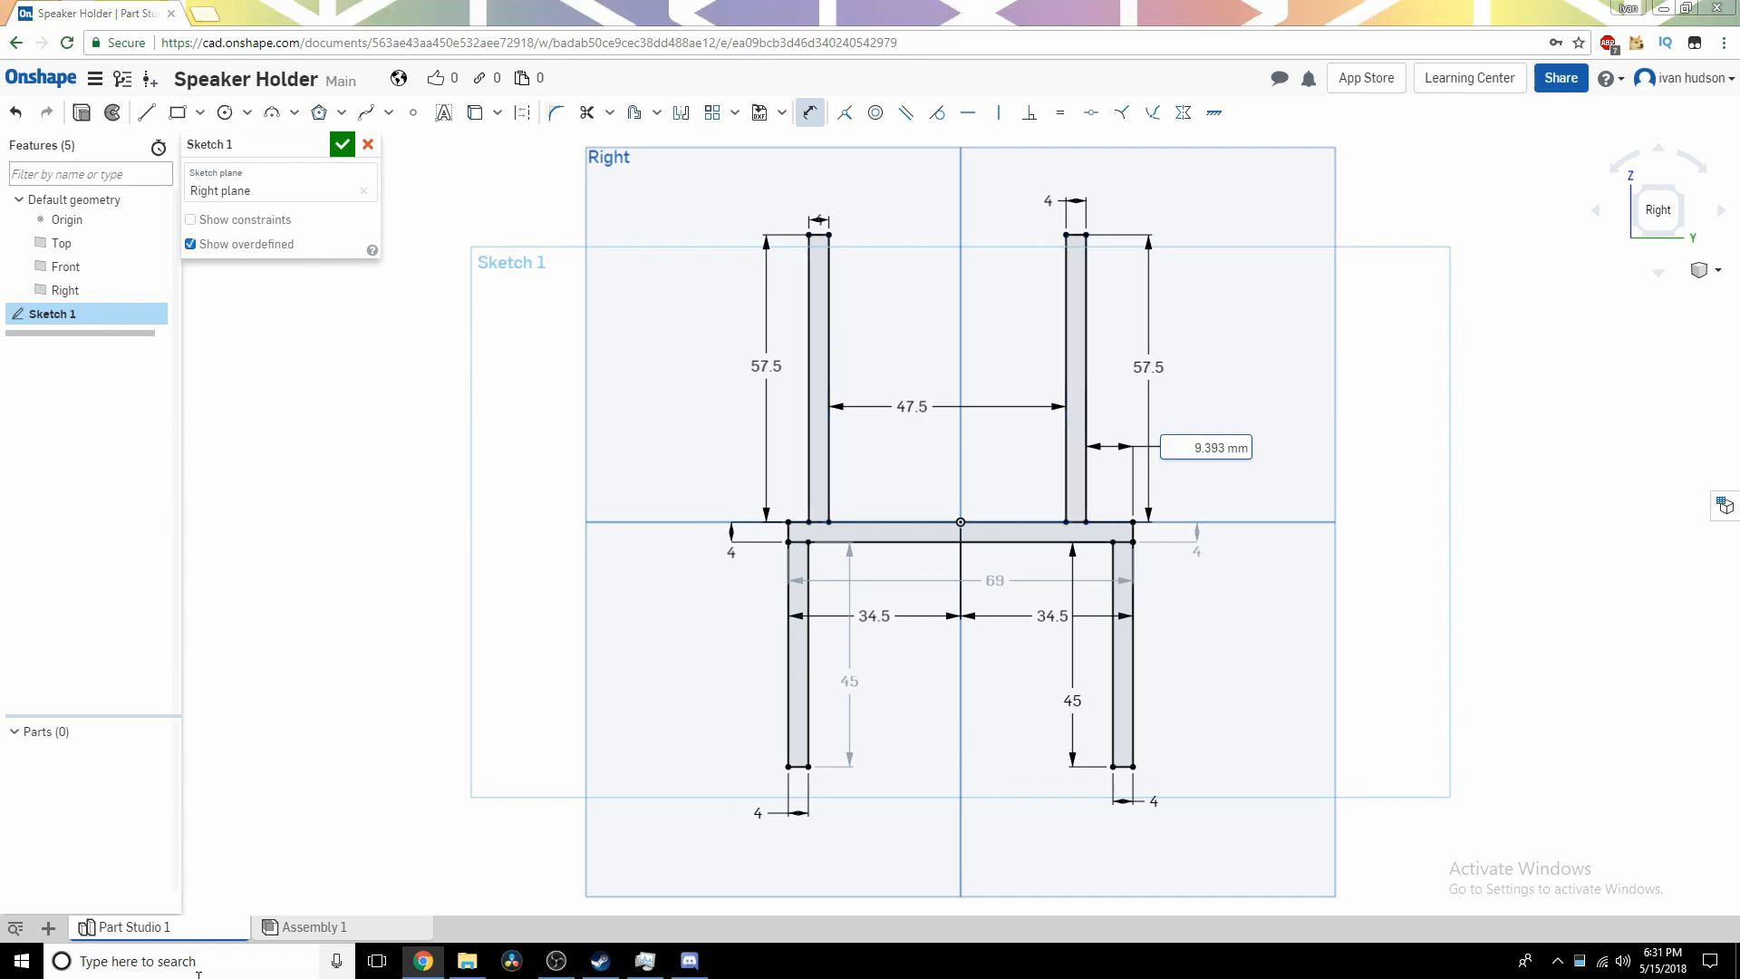
pyautogui.write('ca')
pyautogui.press('Return')
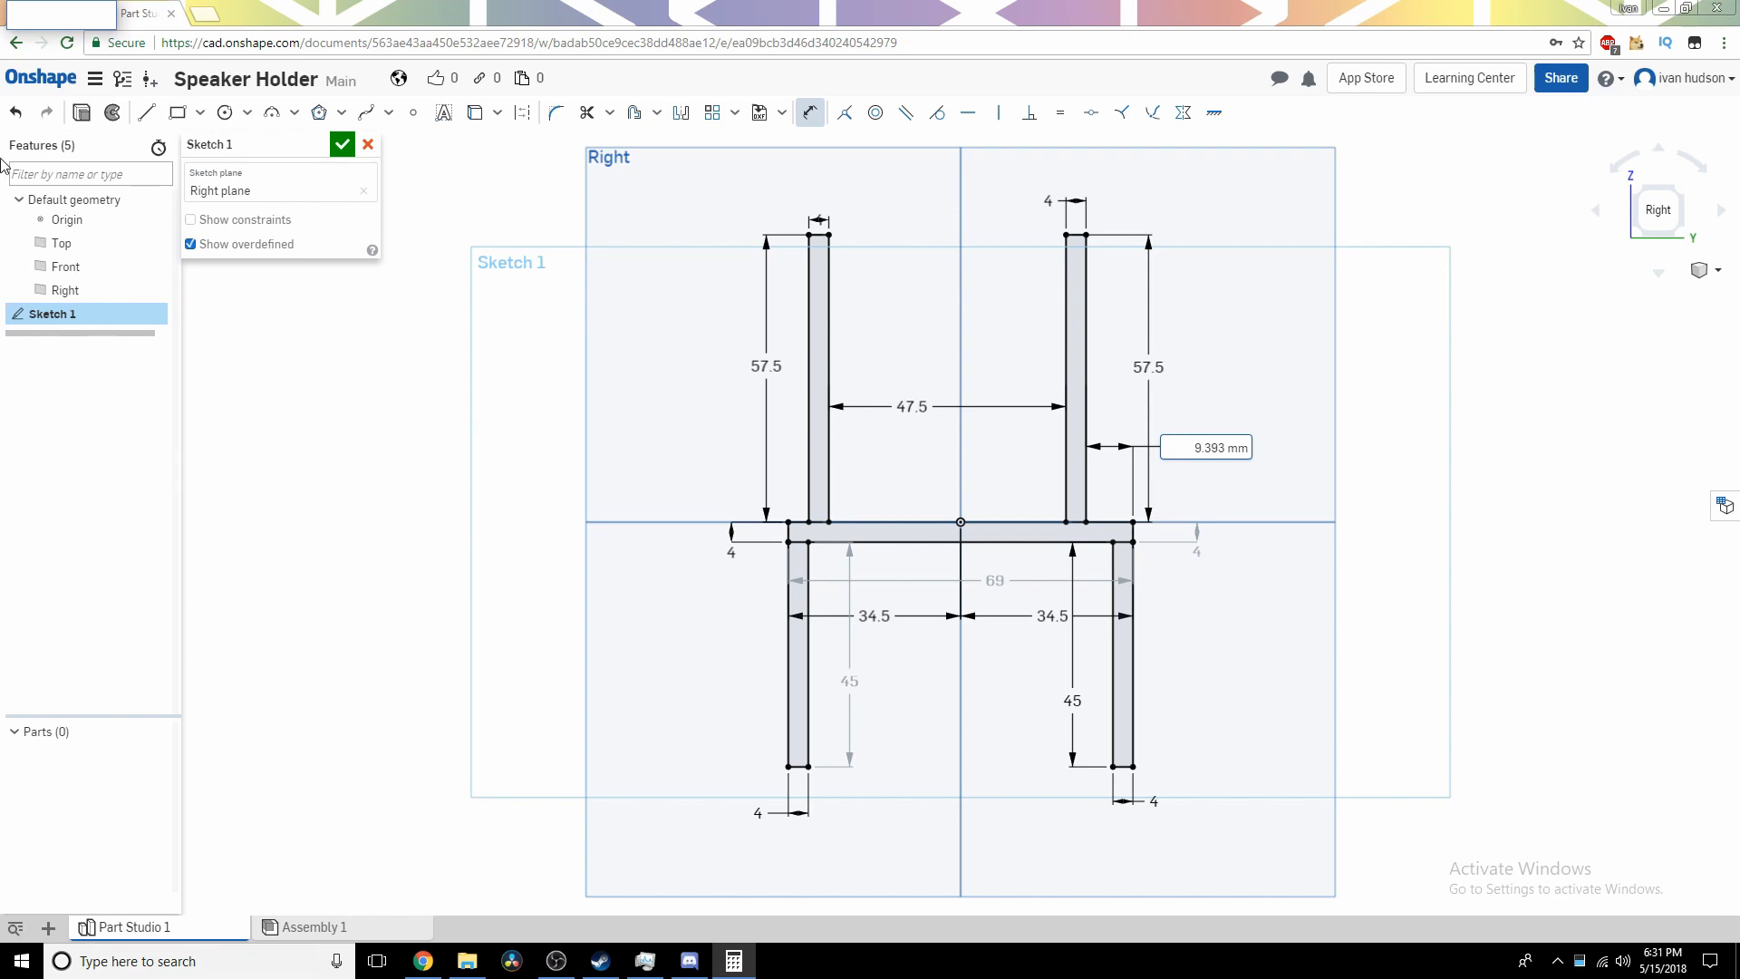
pyautogui.moveTo(115, 28); pyautogui.dragTo(442, 586)
pyautogui.moveTo(175, 27); pyautogui.dragTo(392, 299)
pyautogui.click(644, 283)
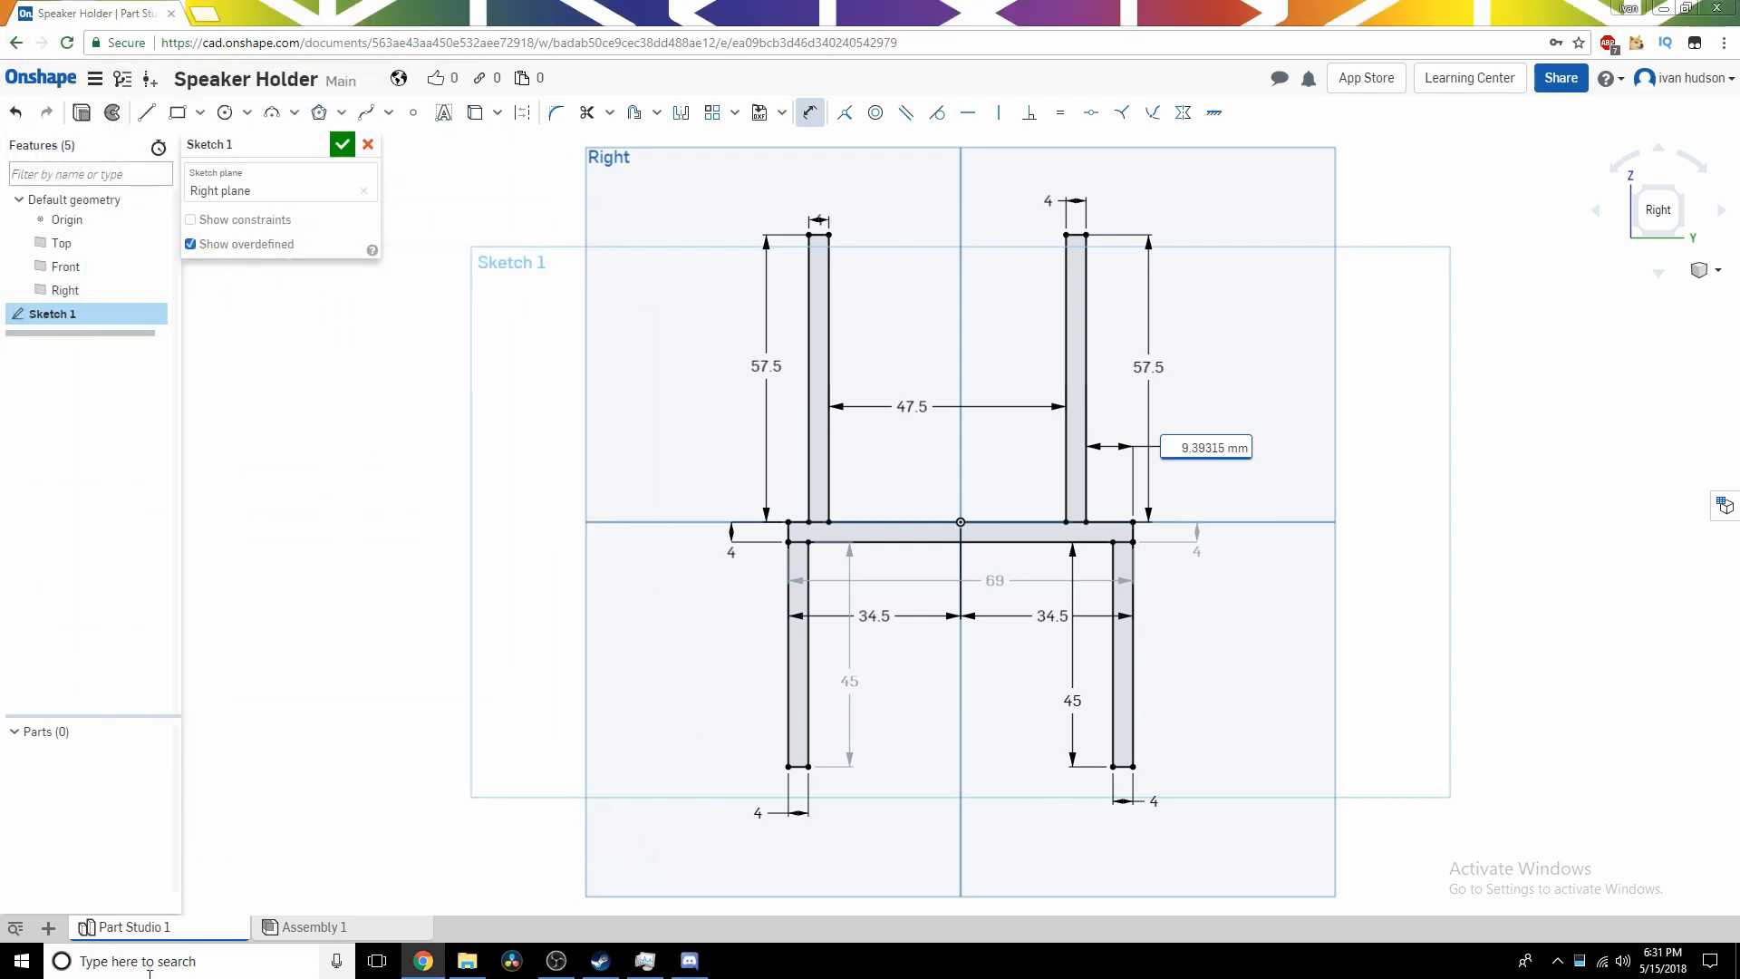
# Switch to Calculator and subtract 47.5 and 8 from 69, dividing the remainder by 2.
pyautogui.click(308, 975)
pyautogui.write('calc')
pyautogui.press('Return')
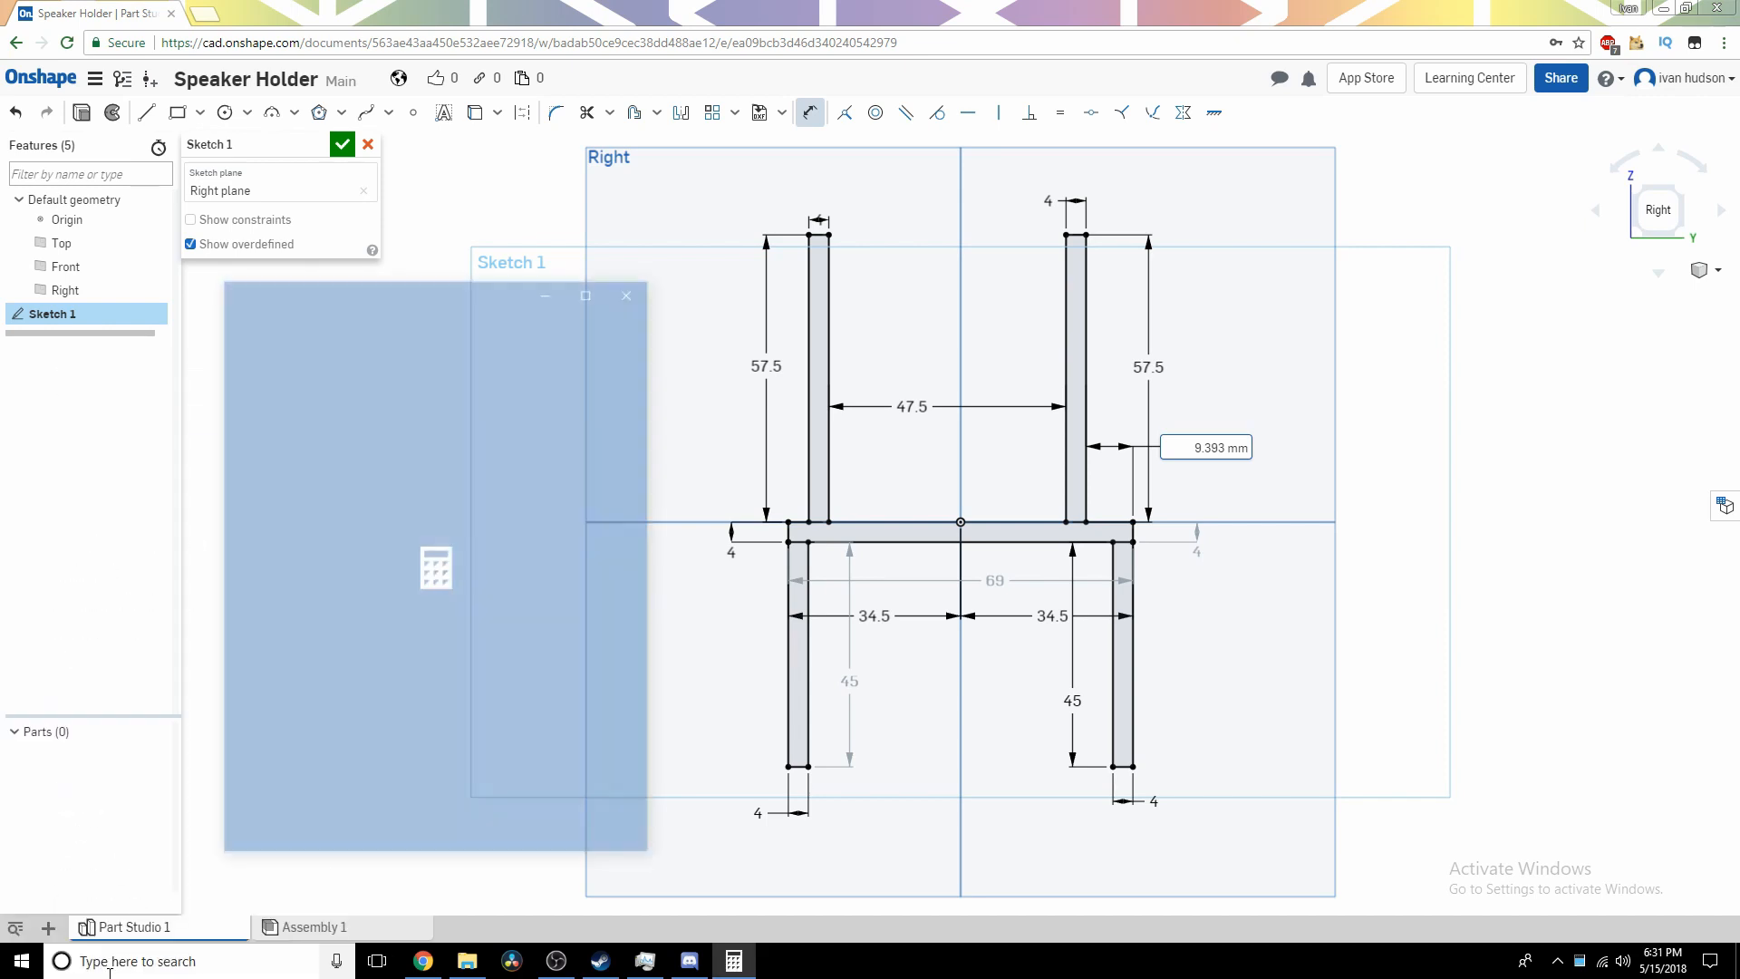
pyautogui.write('60')
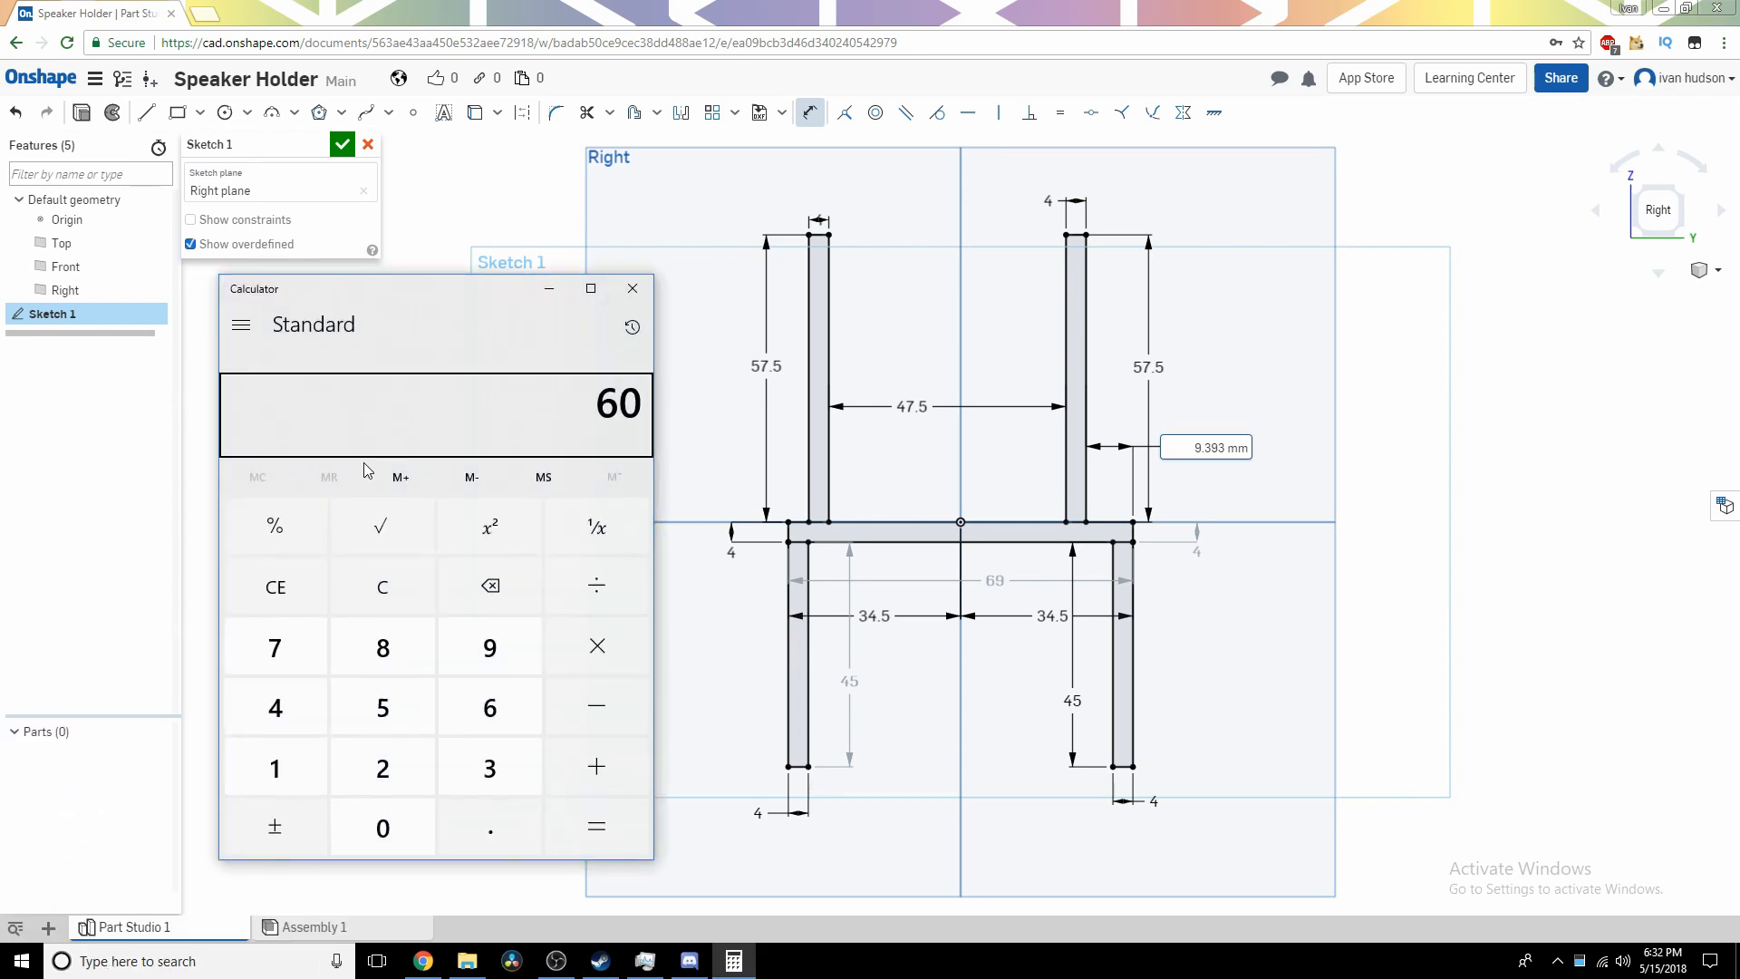
pyautogui.press('BackSpace')
pyautogui.write('9')
pyautogui.press('/')
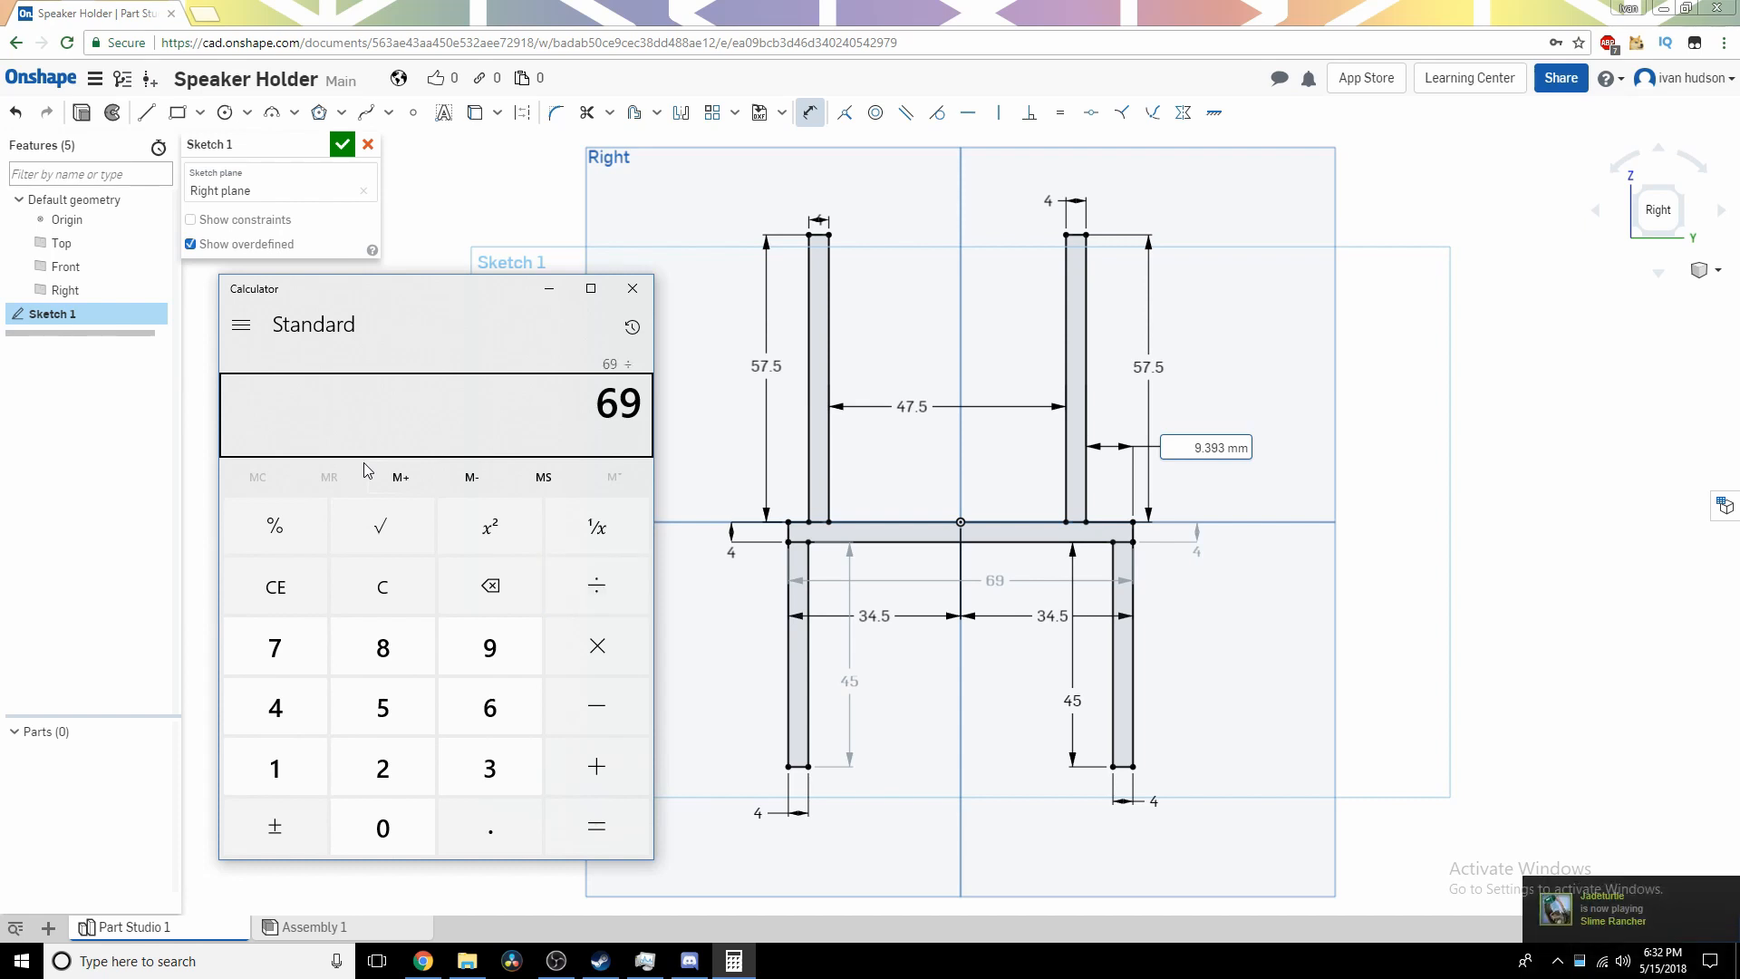
pyautogui.press('-')
pyautogui.press('5')
pyautogui.press('BackSpace')
pyautogui.write('47')
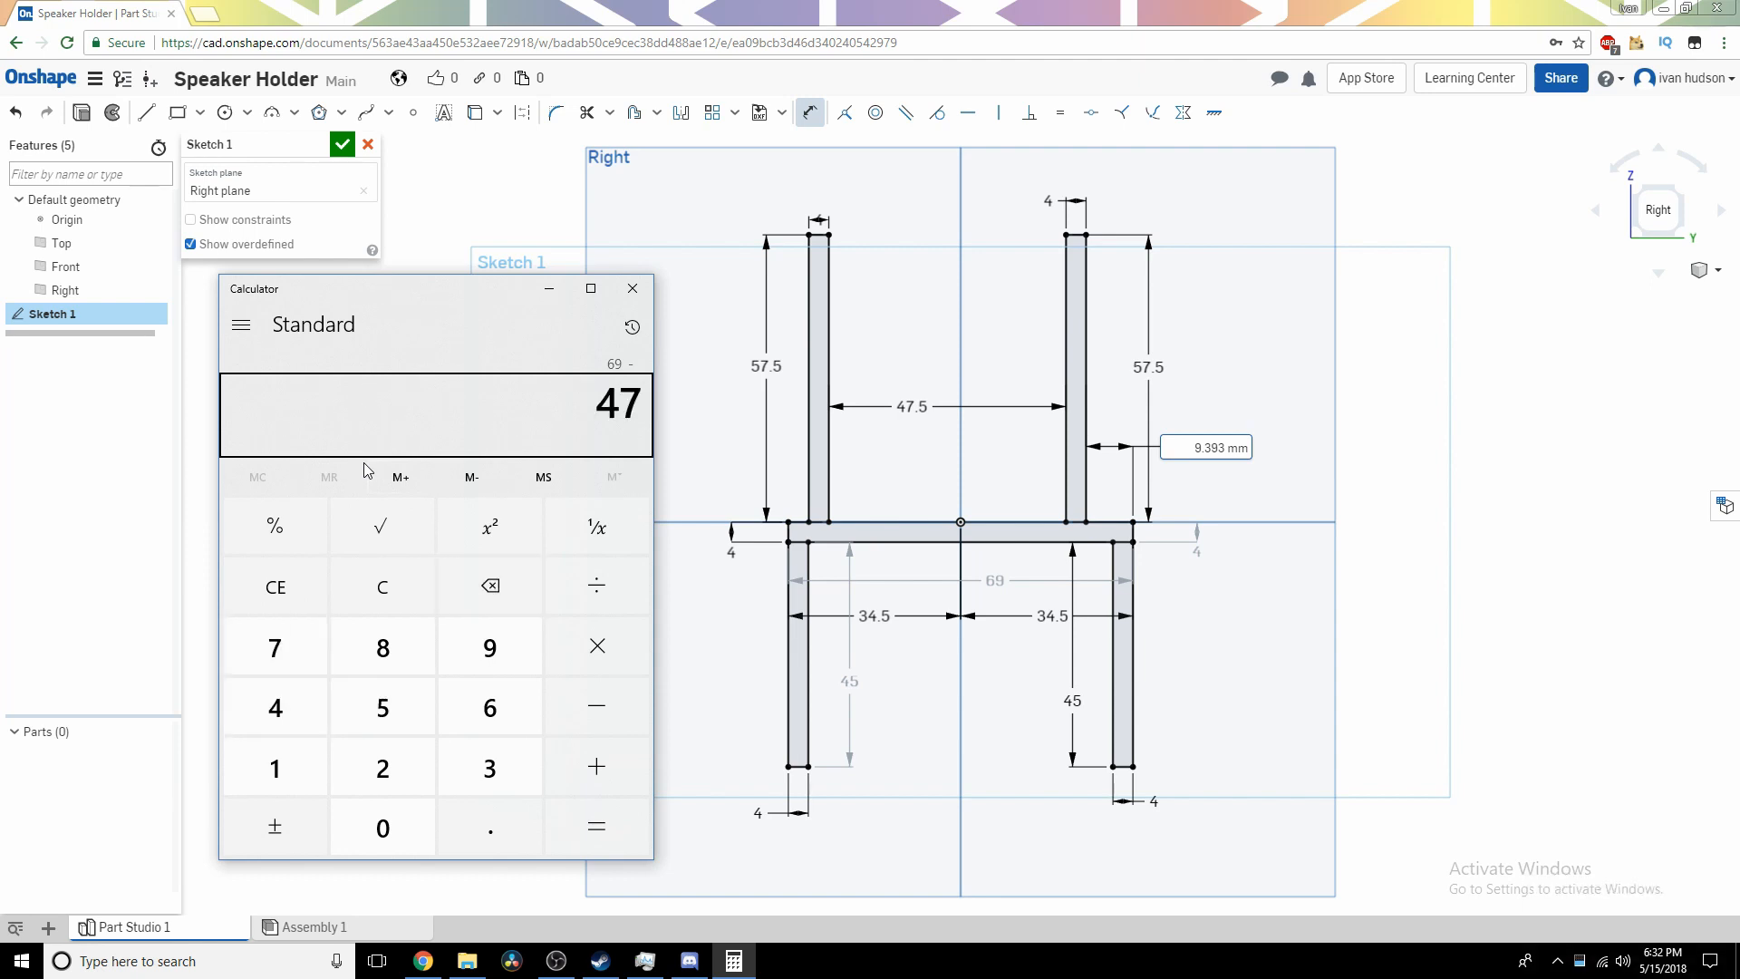
pyautogui.write('.5')
pyautogui.press('Return')
pyautogui.write('-8')
pyautogui.press('Return')
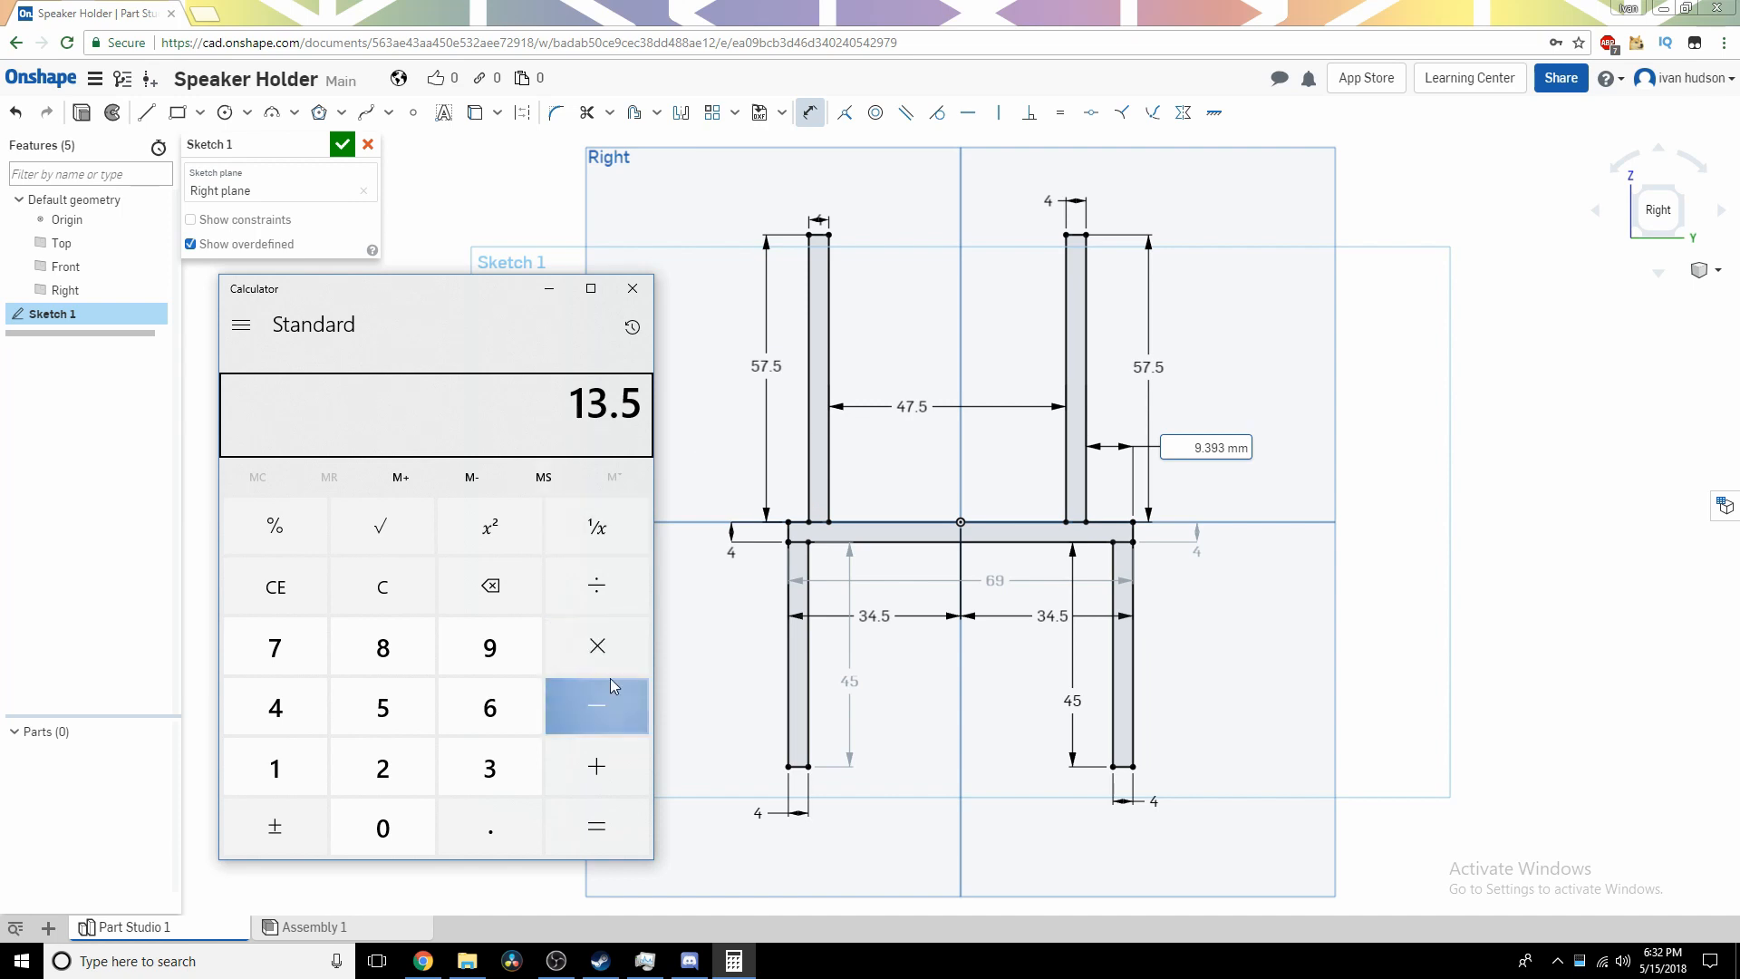
pyautogui.click(599, 585)
pyautogui.click(428, 766)
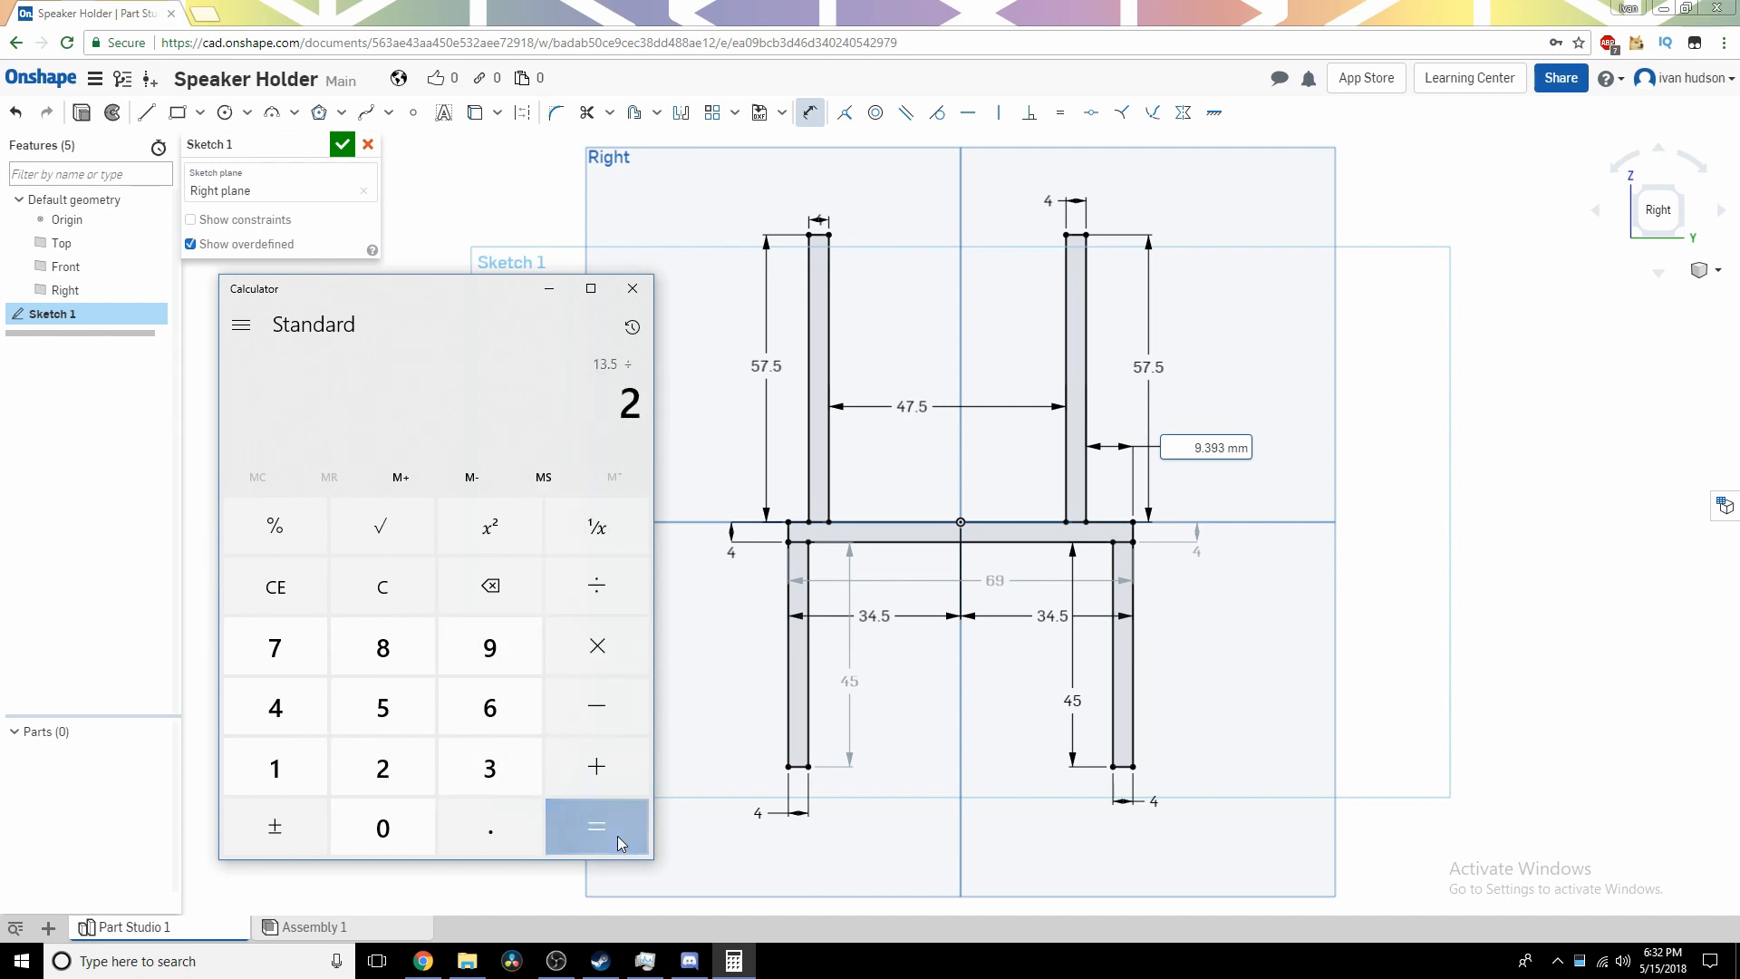
pyautogui.click(598, 826)
# Back in the Onshape sketch, dimension the left upright's outer edge 6.75 mm from the top bar's left end.
pyautogui.click(806, 476)
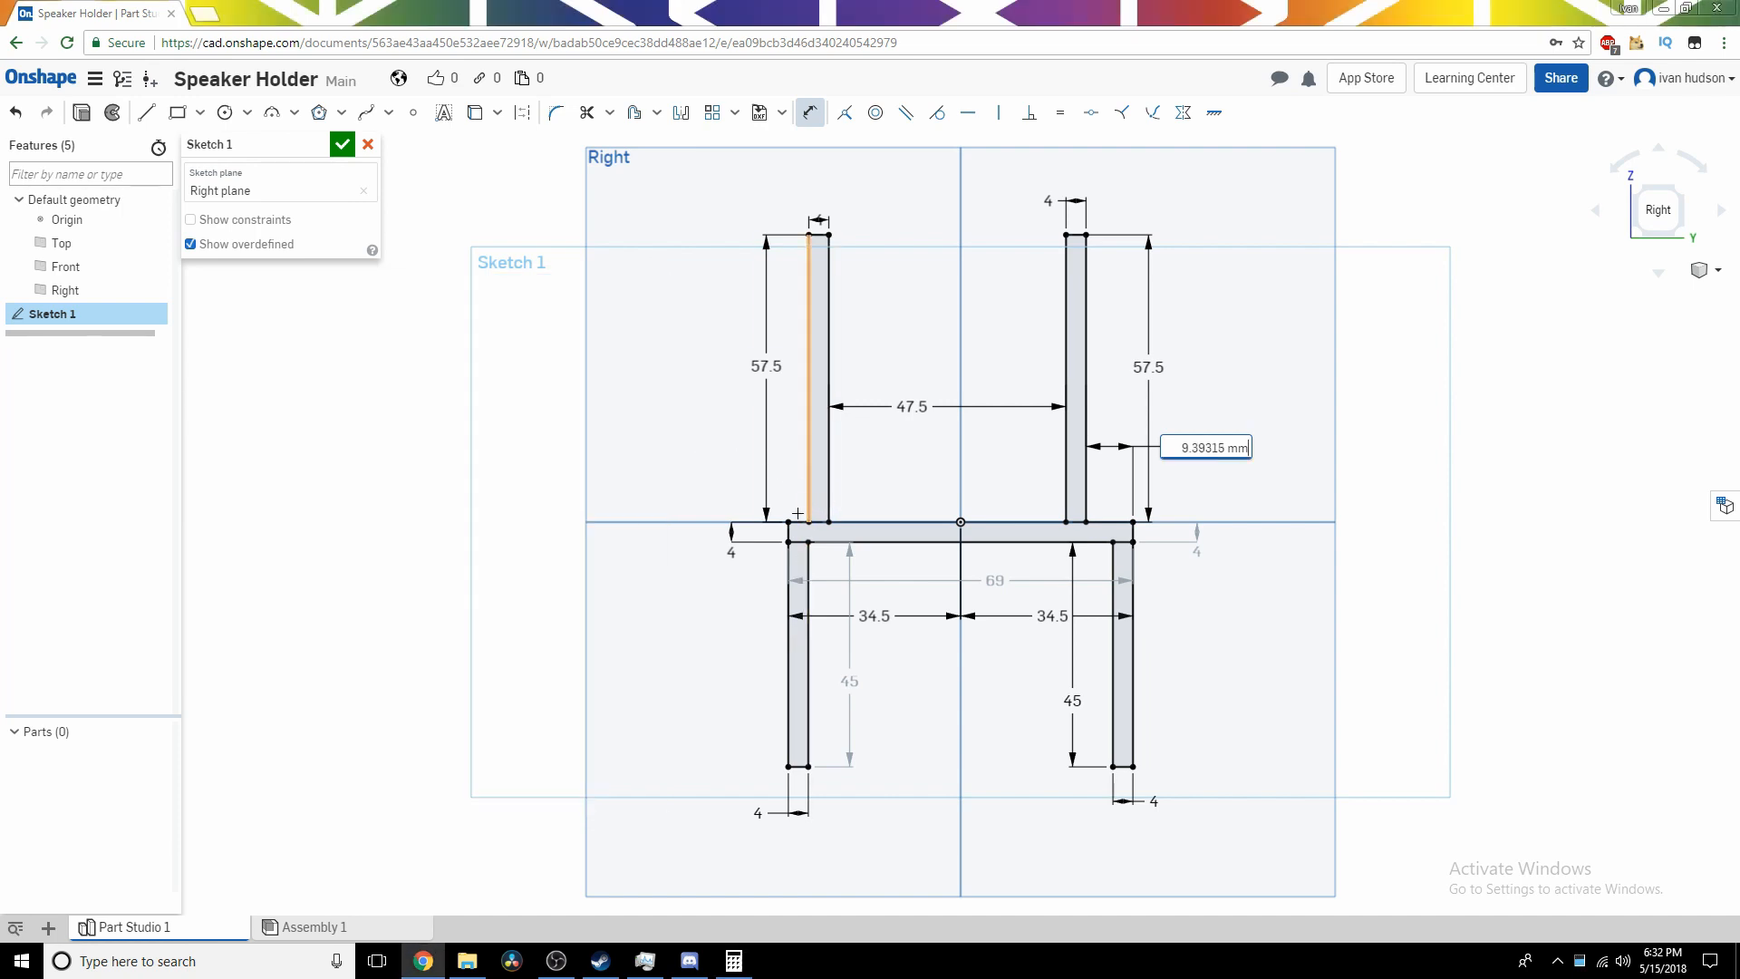
pyautogui.click(699, 469)
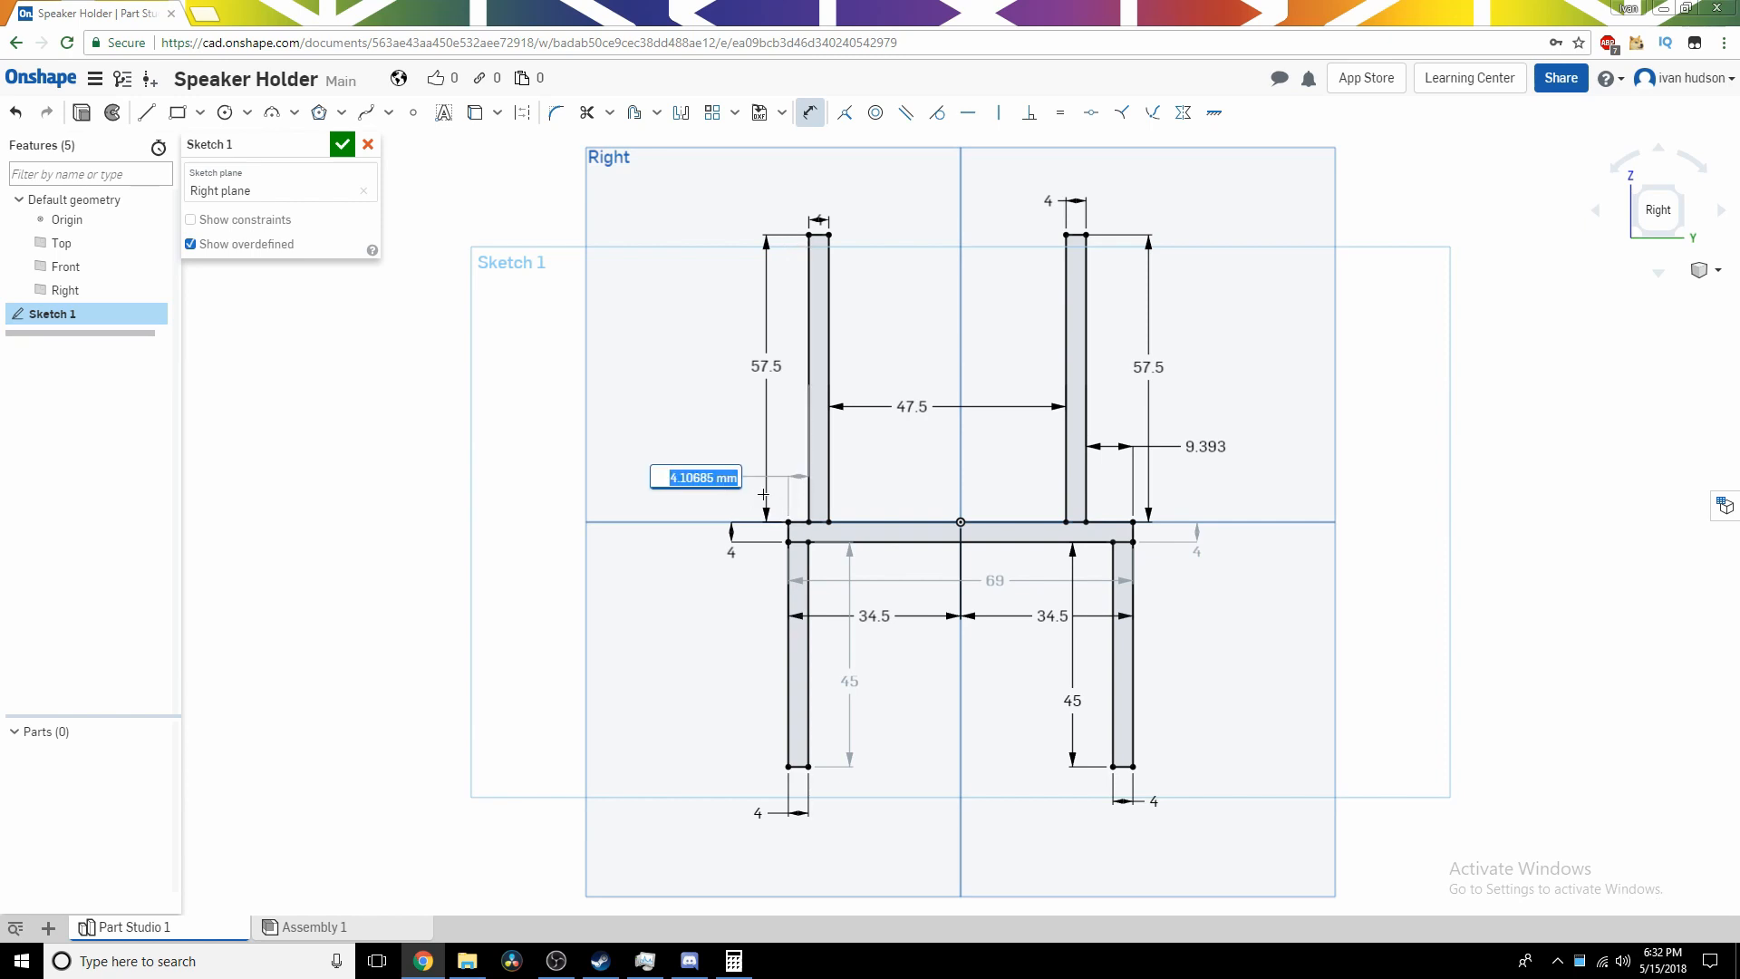
pyautogui.write('6.75')
pyautogui.press('Return')
# Try to set the right upright's offset from the top bar's right end to 6.75 mm.
pyautogui.doubleClick(1206, 446)
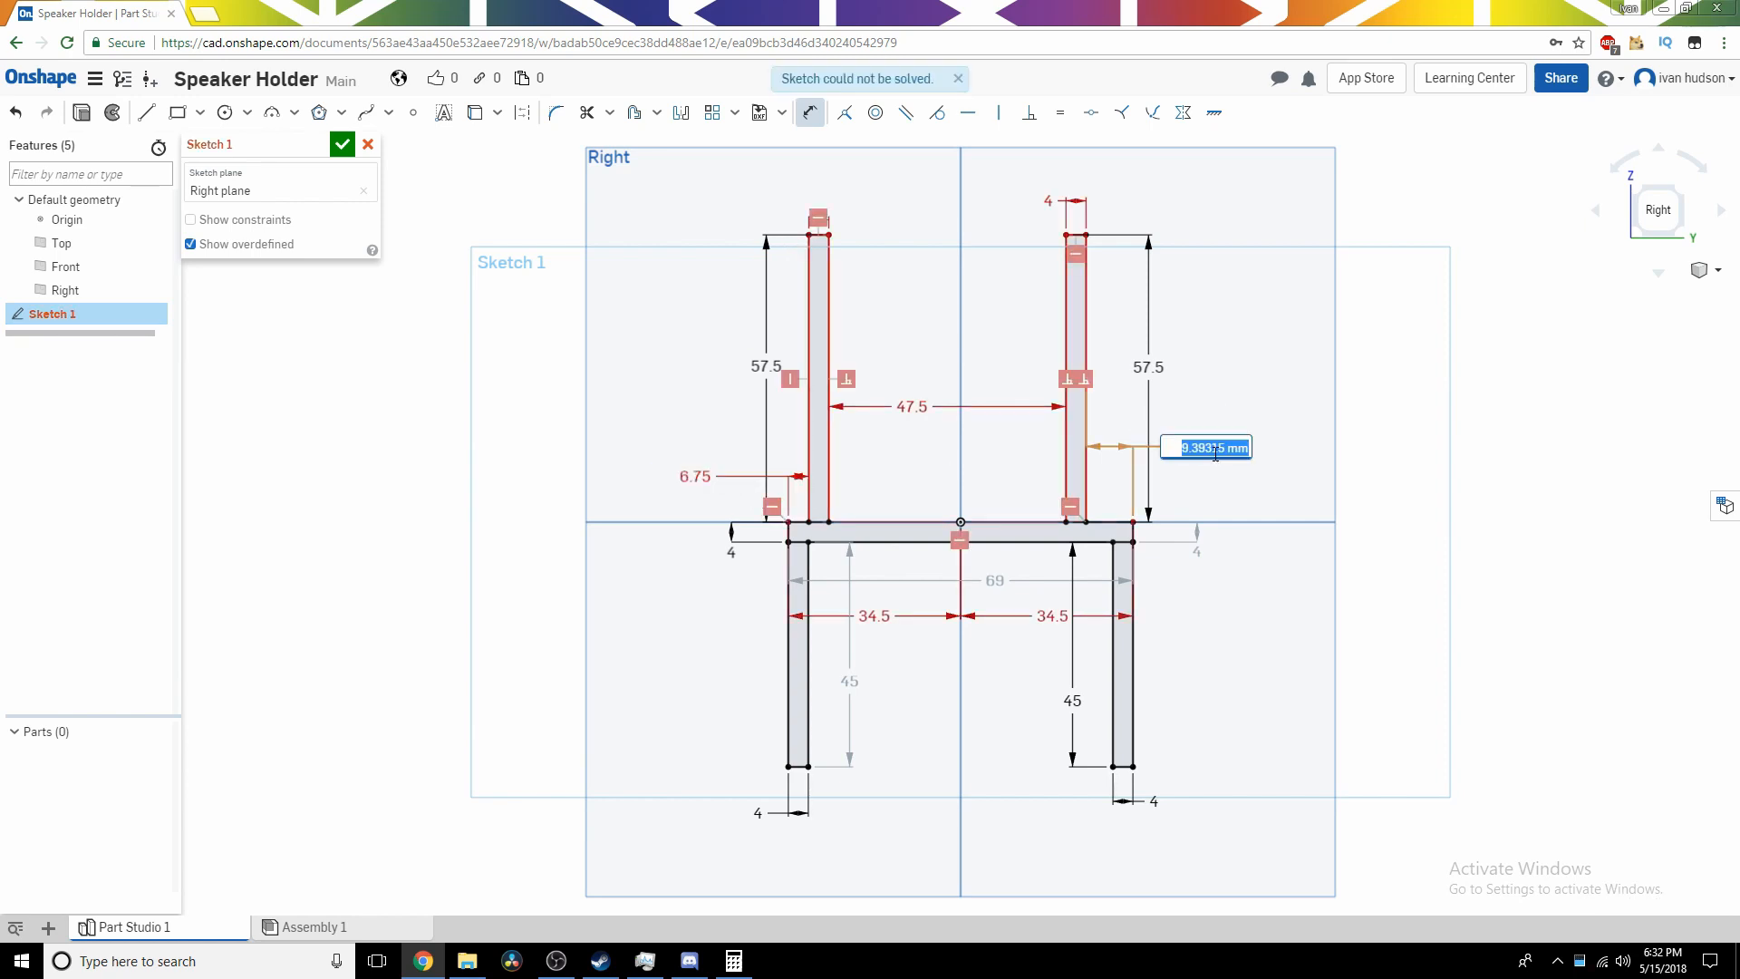
pyautogui.write('6.75')
pyautogui.press('Return')
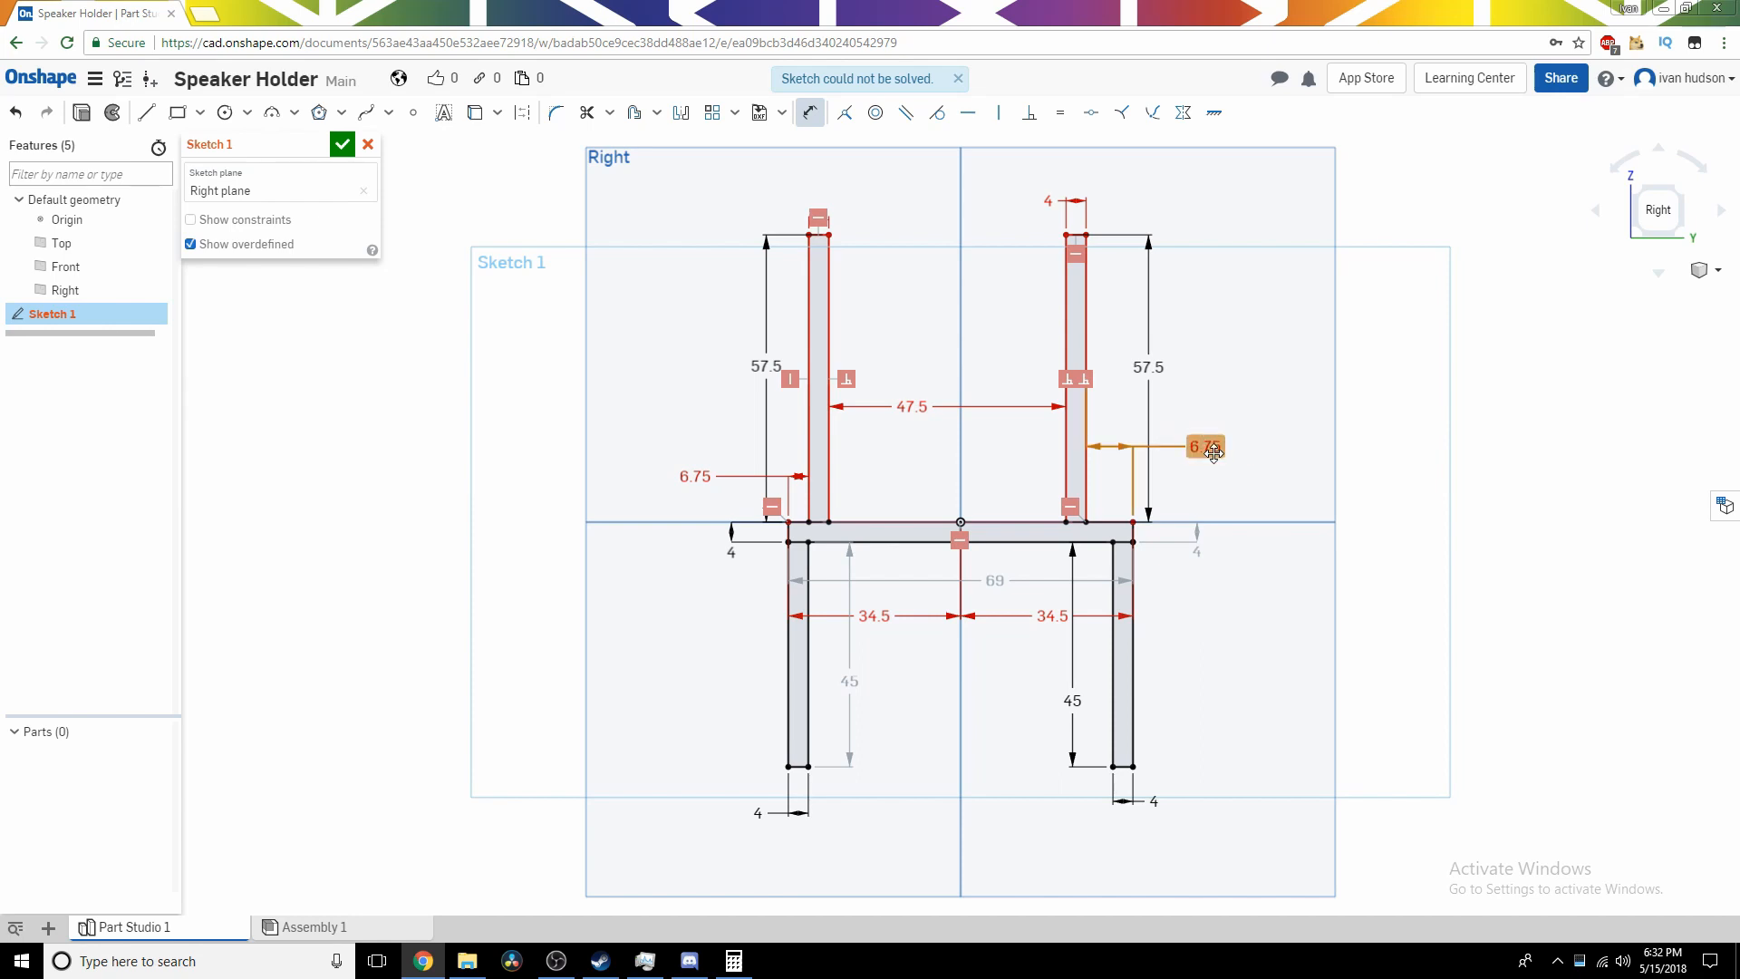
# Replace the right upright's offset dimension with a driven one between its outer edge and the top bar's right end.
pyautogui.rightClick(1214, 453)
pyautogui.click(1269, 684)
pyautogui.click(1100, 476)
pyautogui.click(1133, 522)
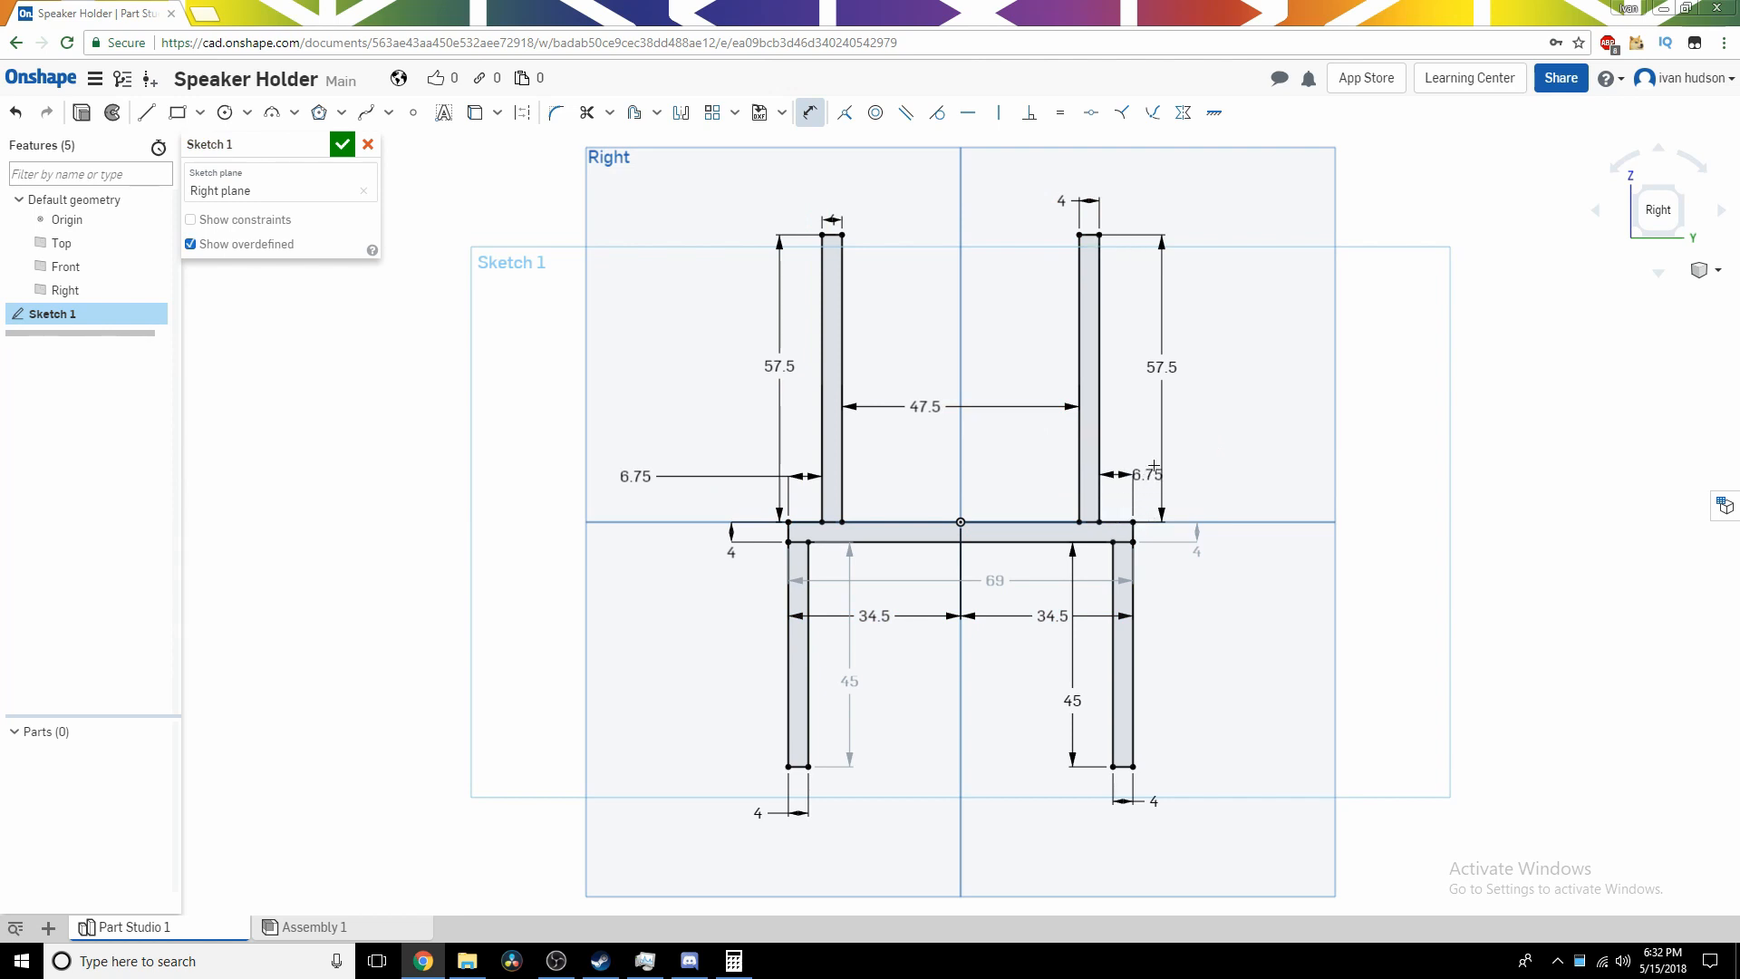
pyautogui.click(1178, 462)
pyautogui.press('Return')
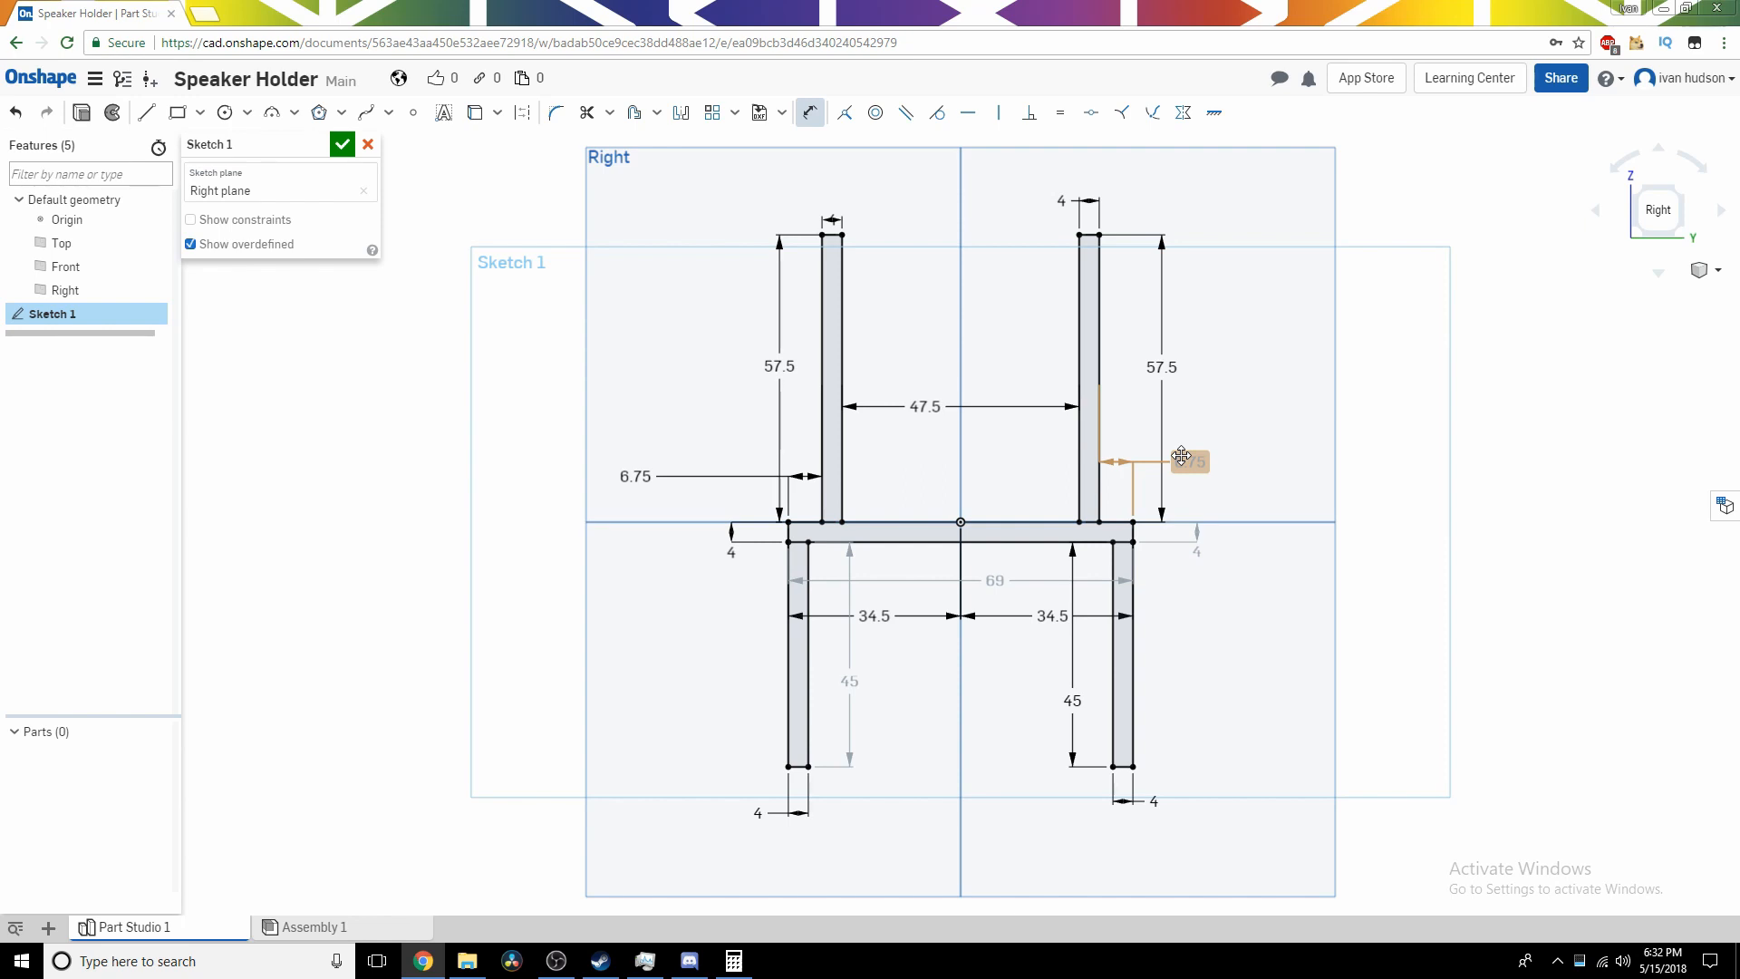
pyautogui.moveTo(551, 520)
pyautogui.mouseDown(button='right')
pyautogui.moveTo(699, 497)
pyautogui.moveTo(647, 497)
pyautogui.mouseUp(button='right')
pyautogui.press('n')
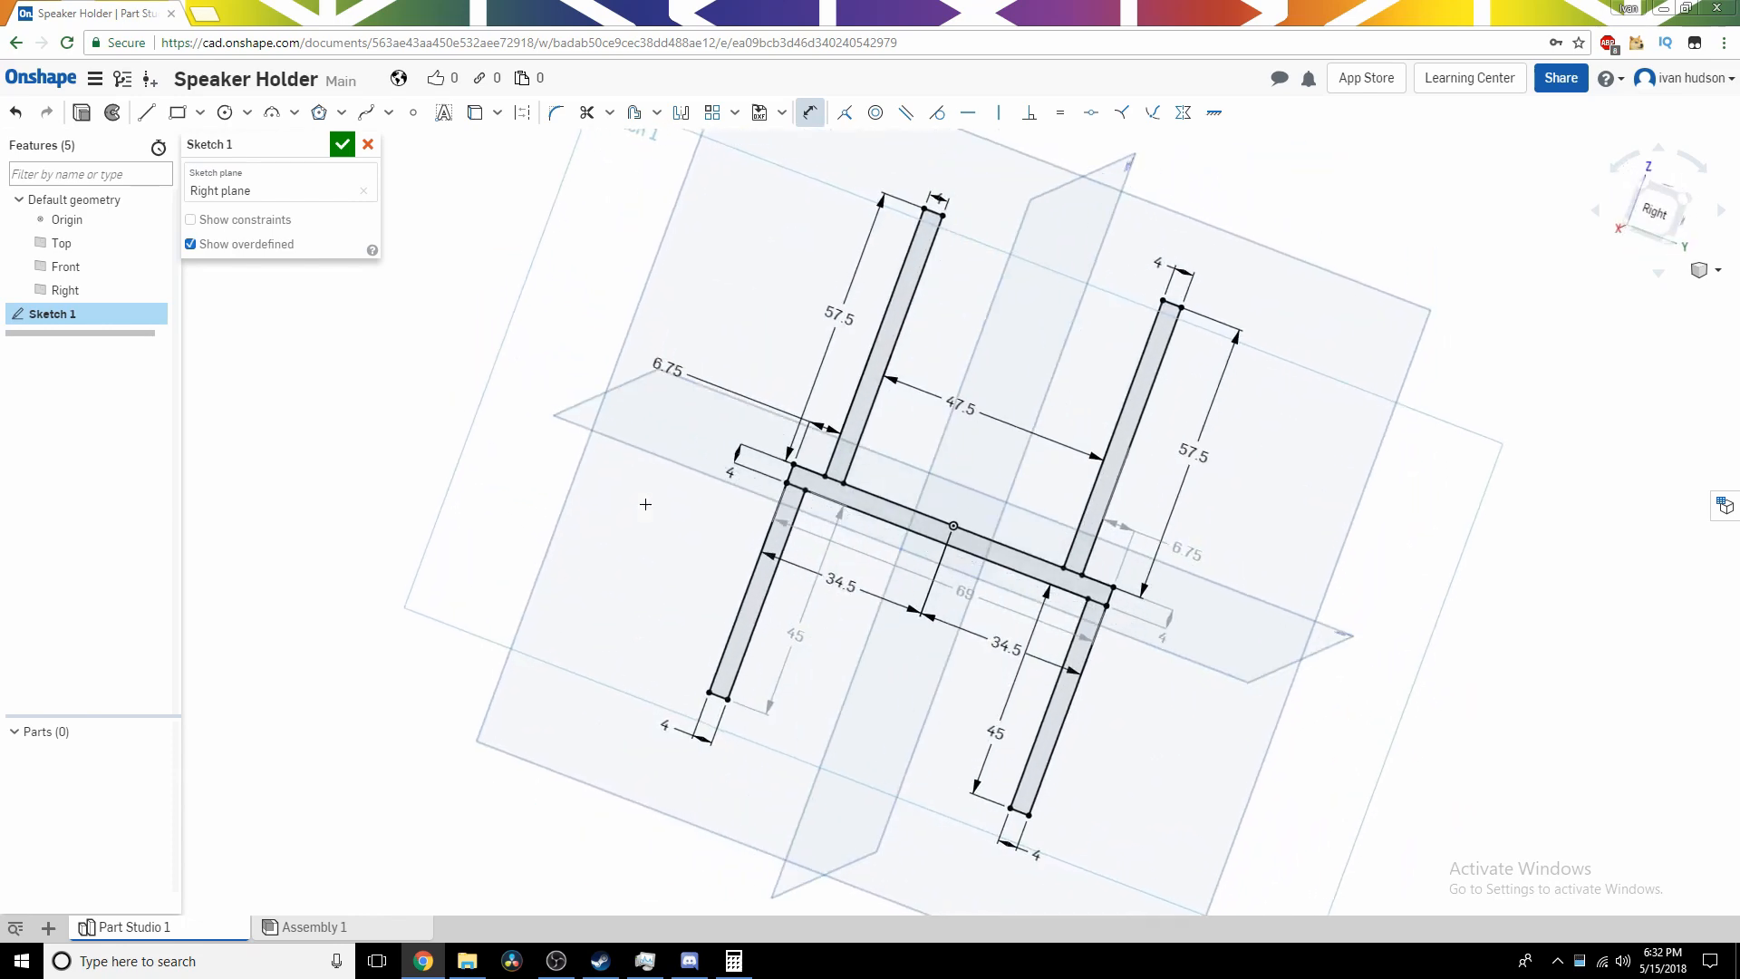
# Finish the speaker holder's profile sketch on the Right plane.
pyautogui.click(342, 145)
pyautogui.doubleClick(52, 313)
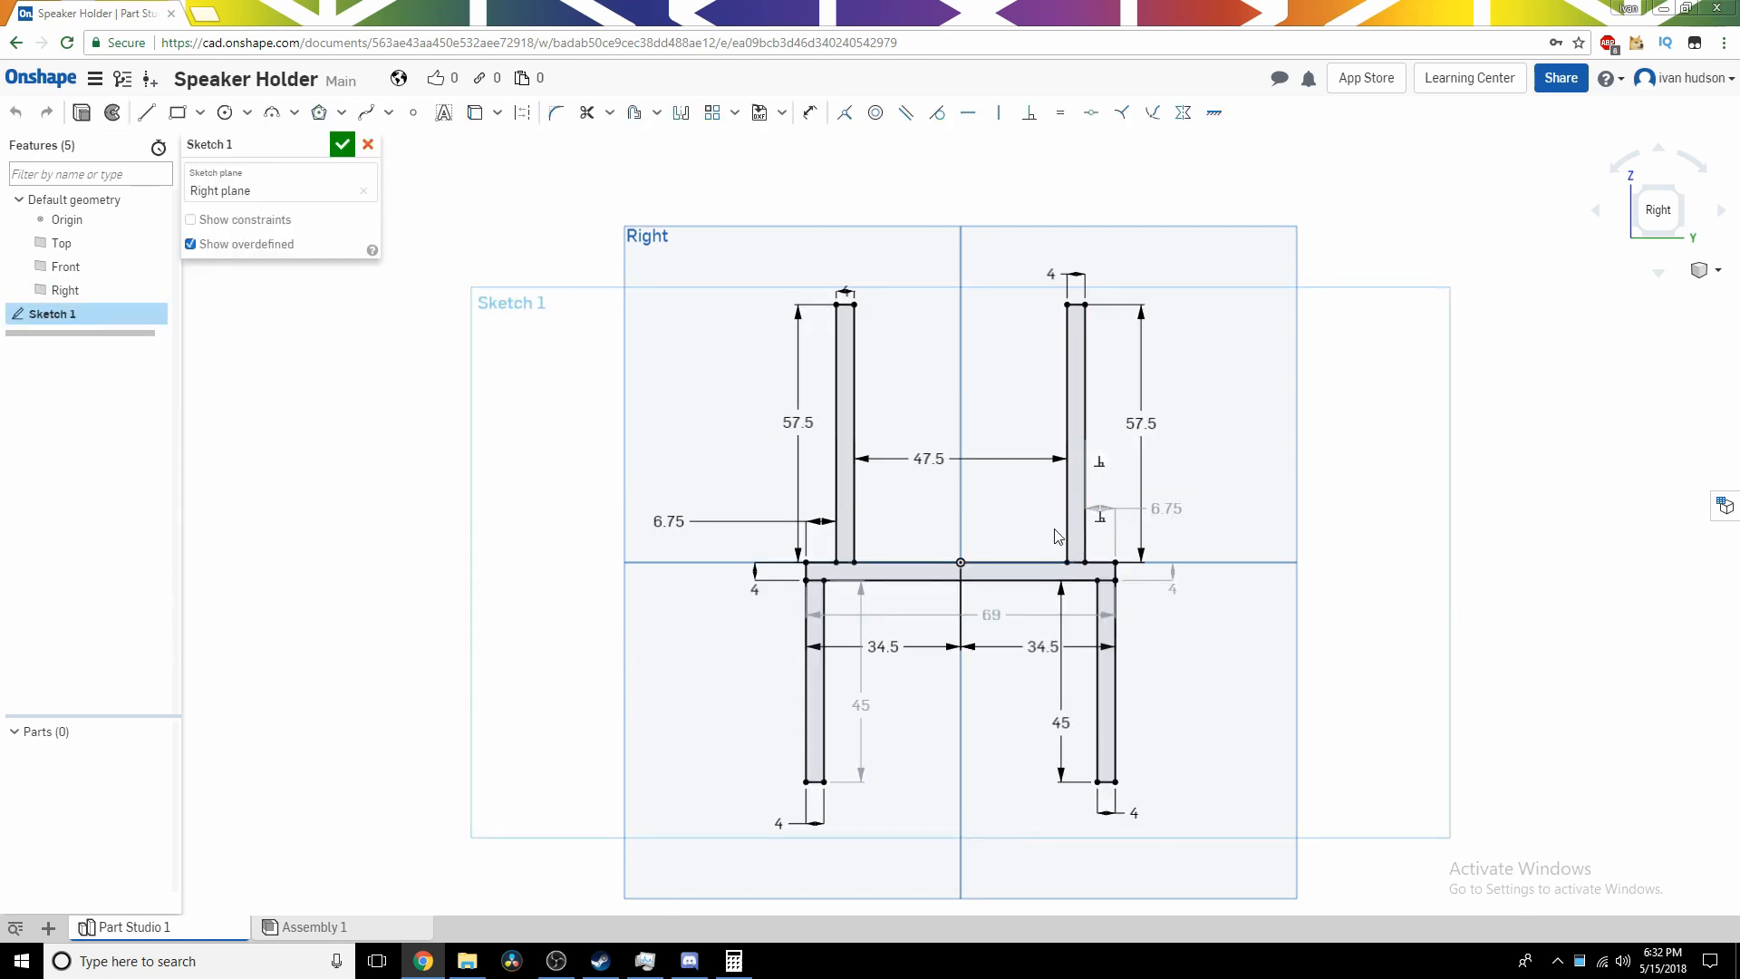
pyautogui.click(341, 145)
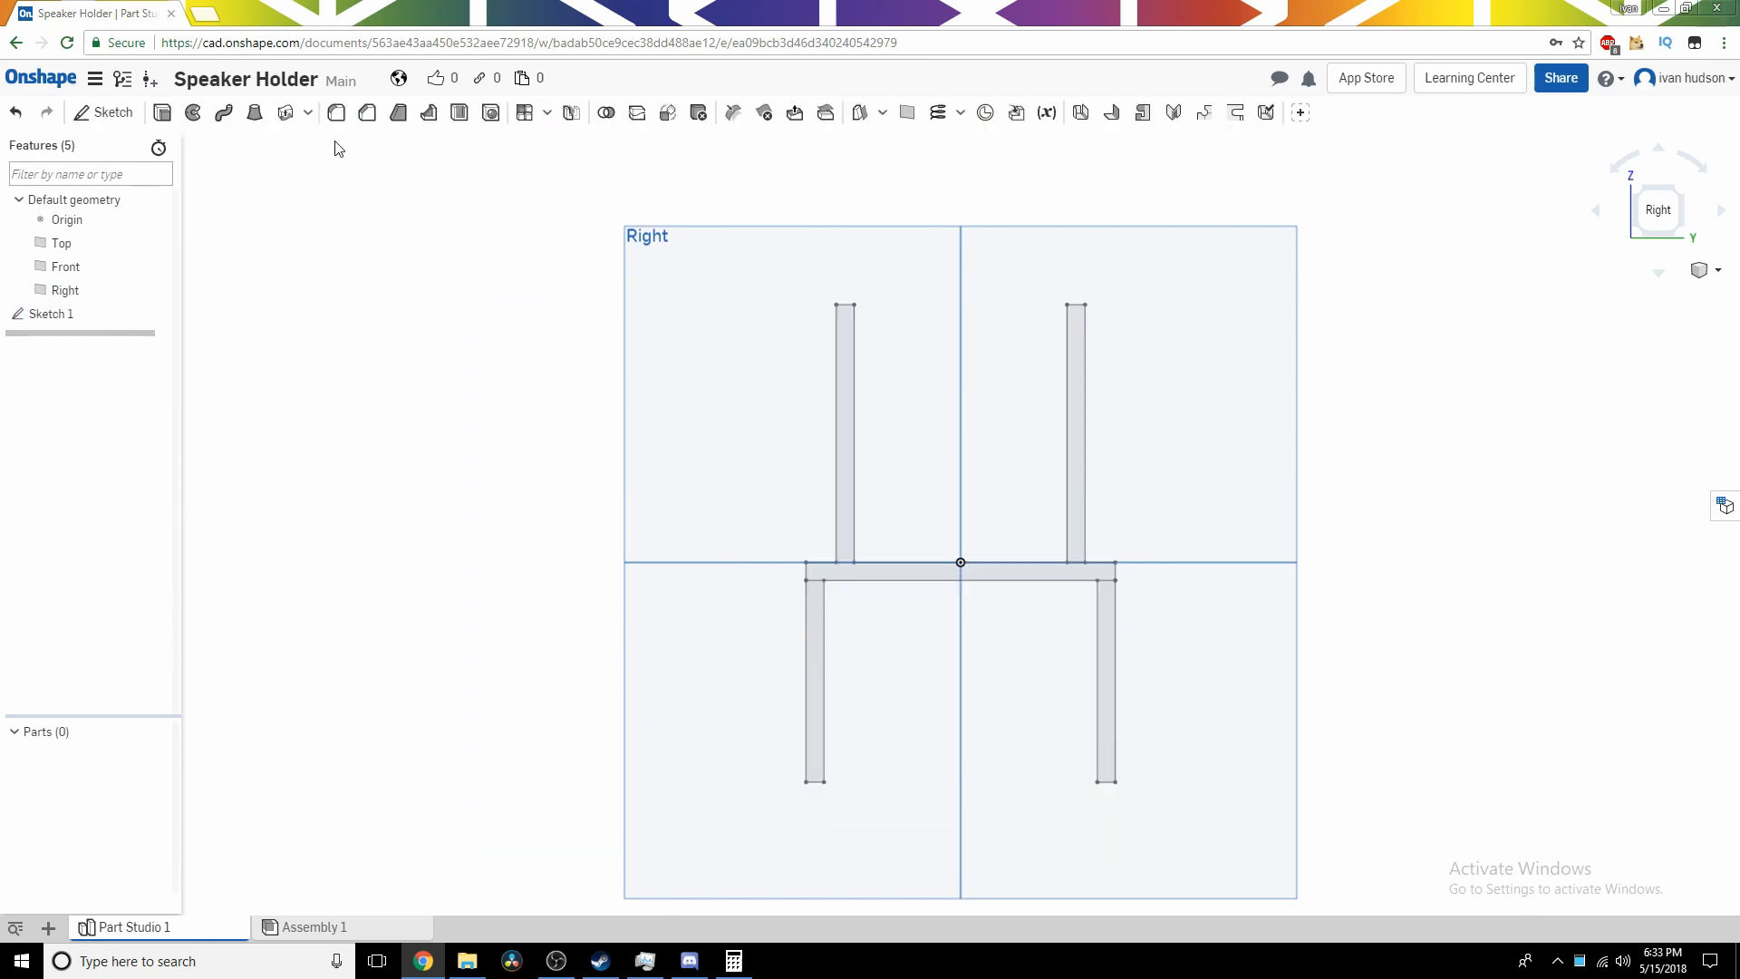
# Extrude the top bar, both uprights and both legs of the profile as a new solid, 80 mm deep.
pyautogui.click(162, 115)
pyautogui.click(848, 508)
pyautogui.click(878, 572)
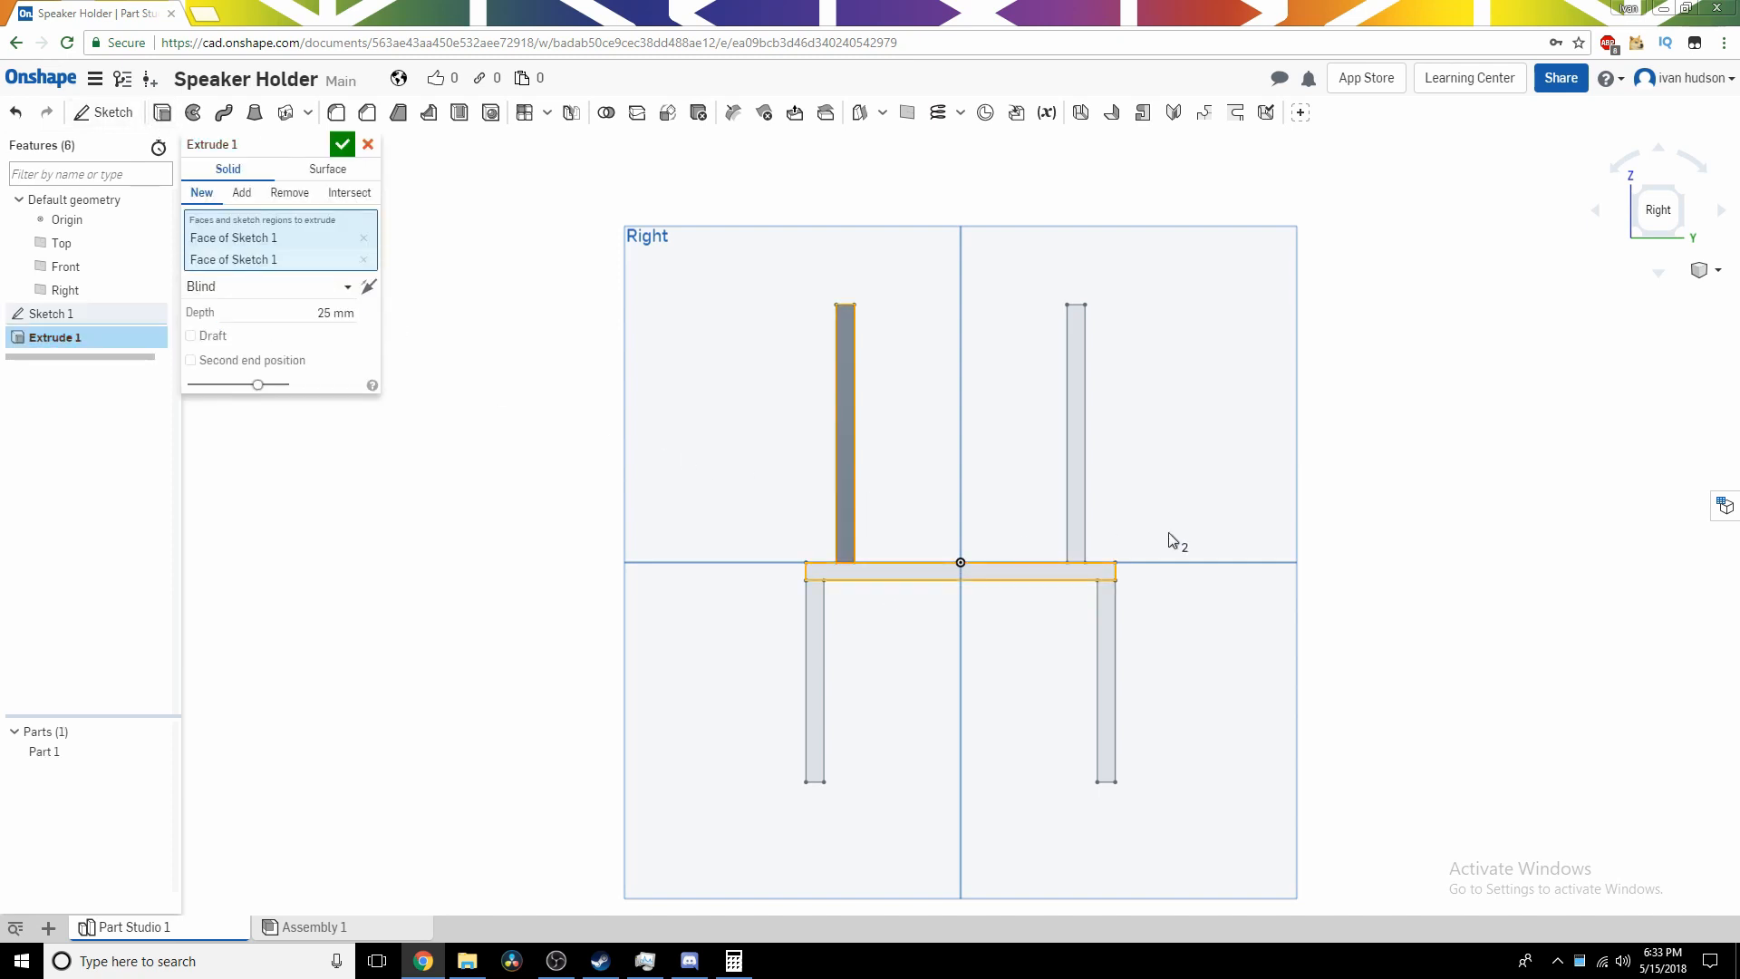
pyautogui.click(1076, 522)
pyautogui.click(1099, 677)
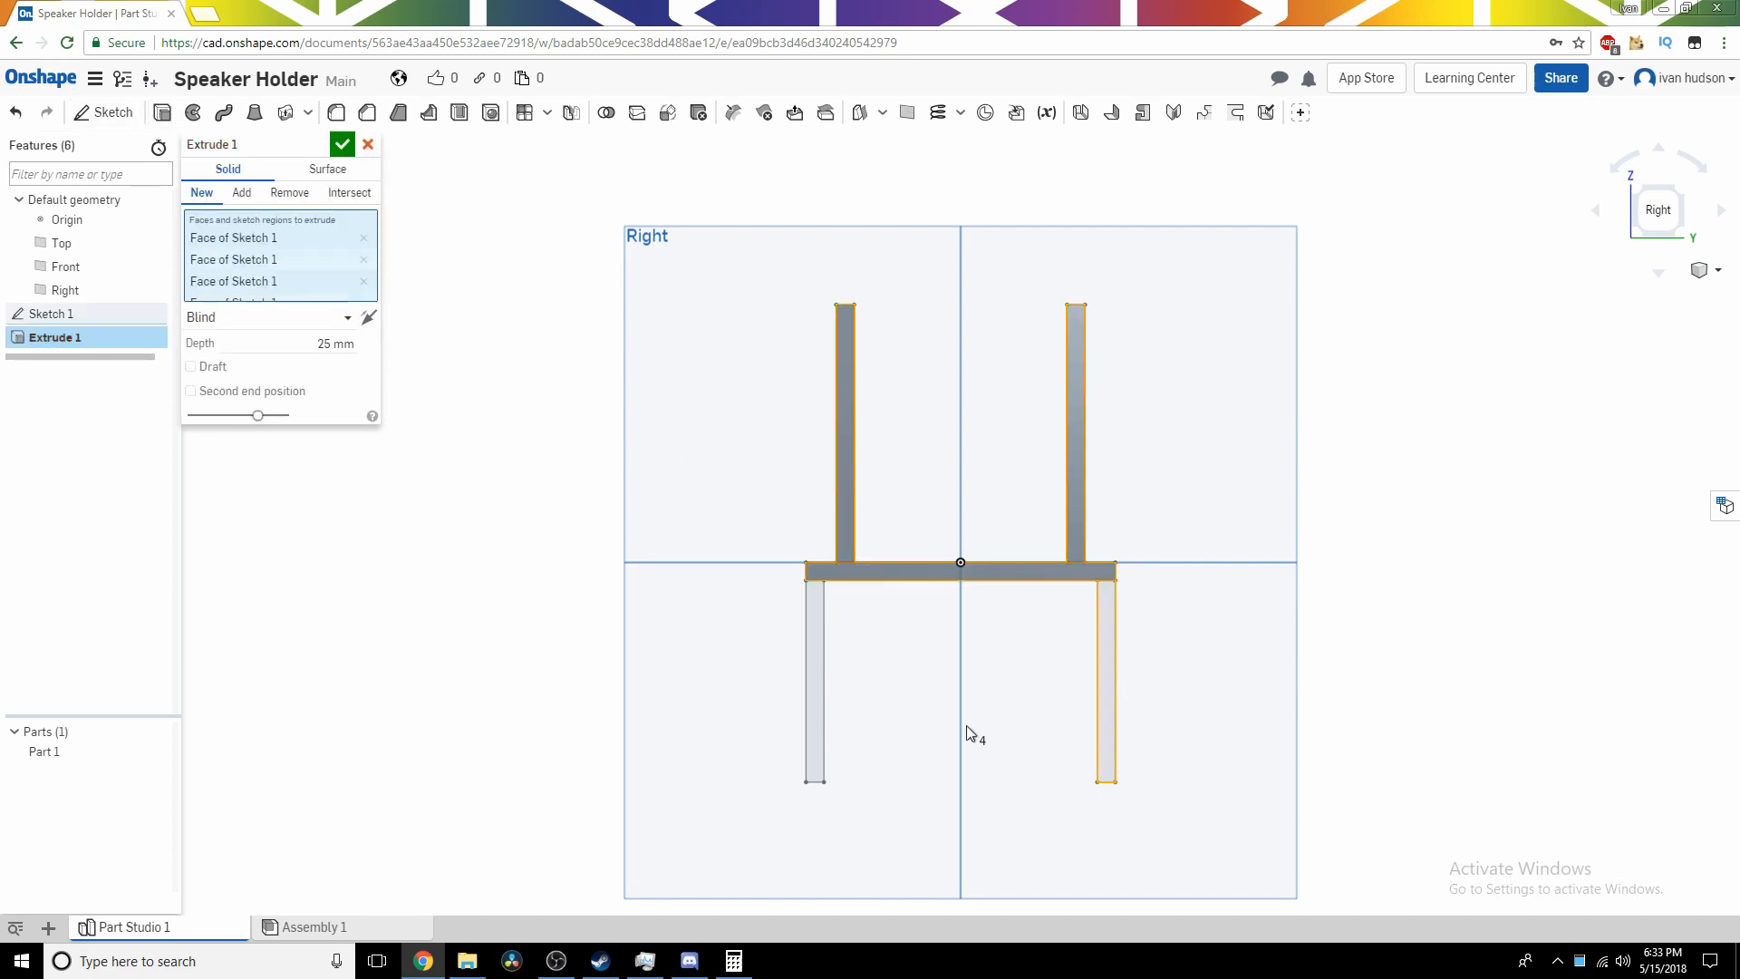
pyautogui.click(810, 733)
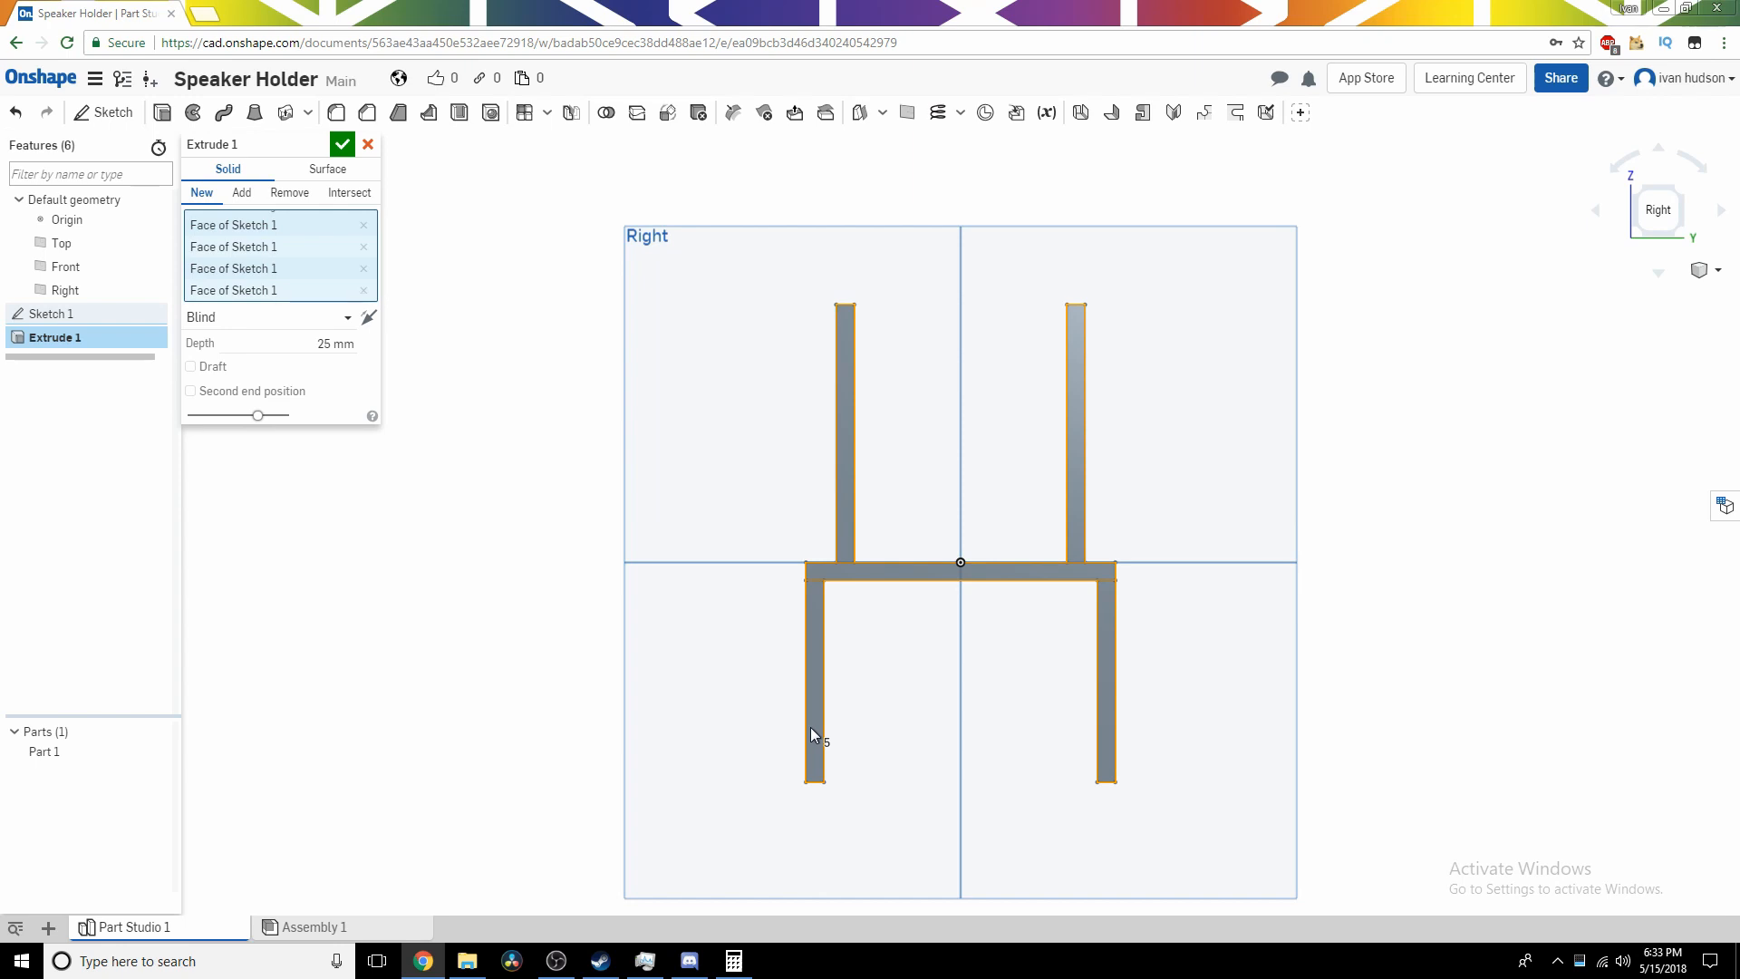
pyautogui.click(298, 352)
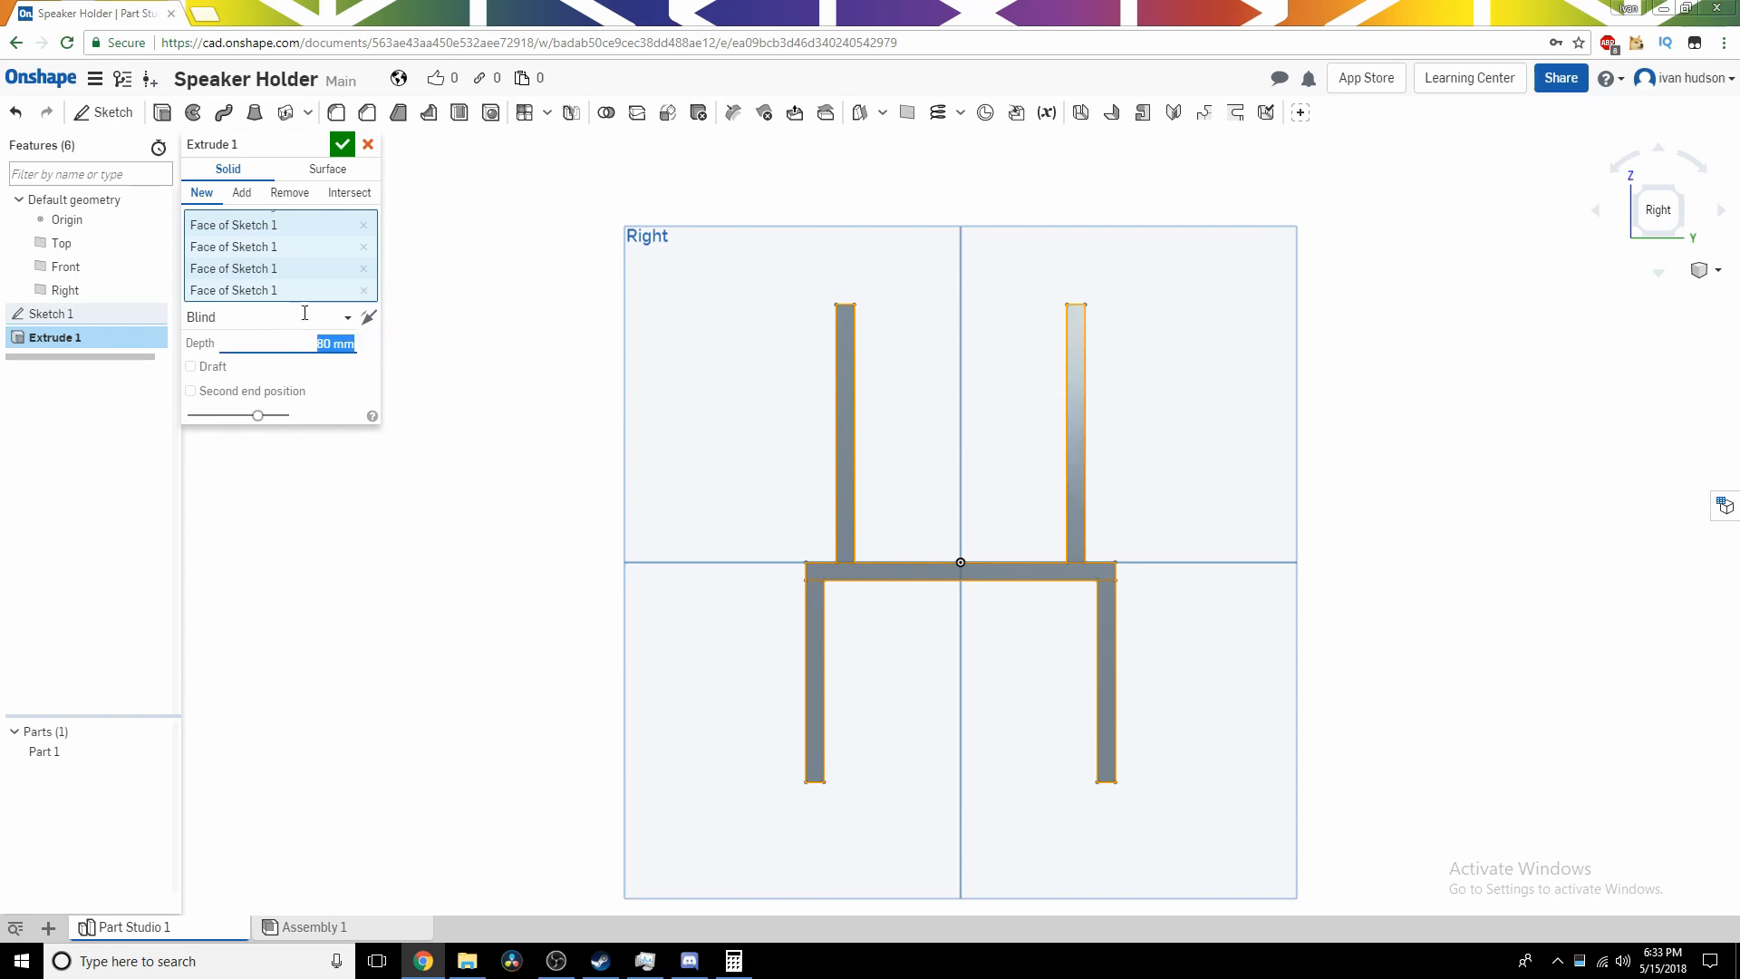
pyautogui.click(343, 144)
# Start a new sketch on the outer face of the front upright, viewed from the front.
pyautogui.moveTo(318, 353); pyautogui.dragTo(607, 548, button='right')
pyautogui.click(1650, 212)
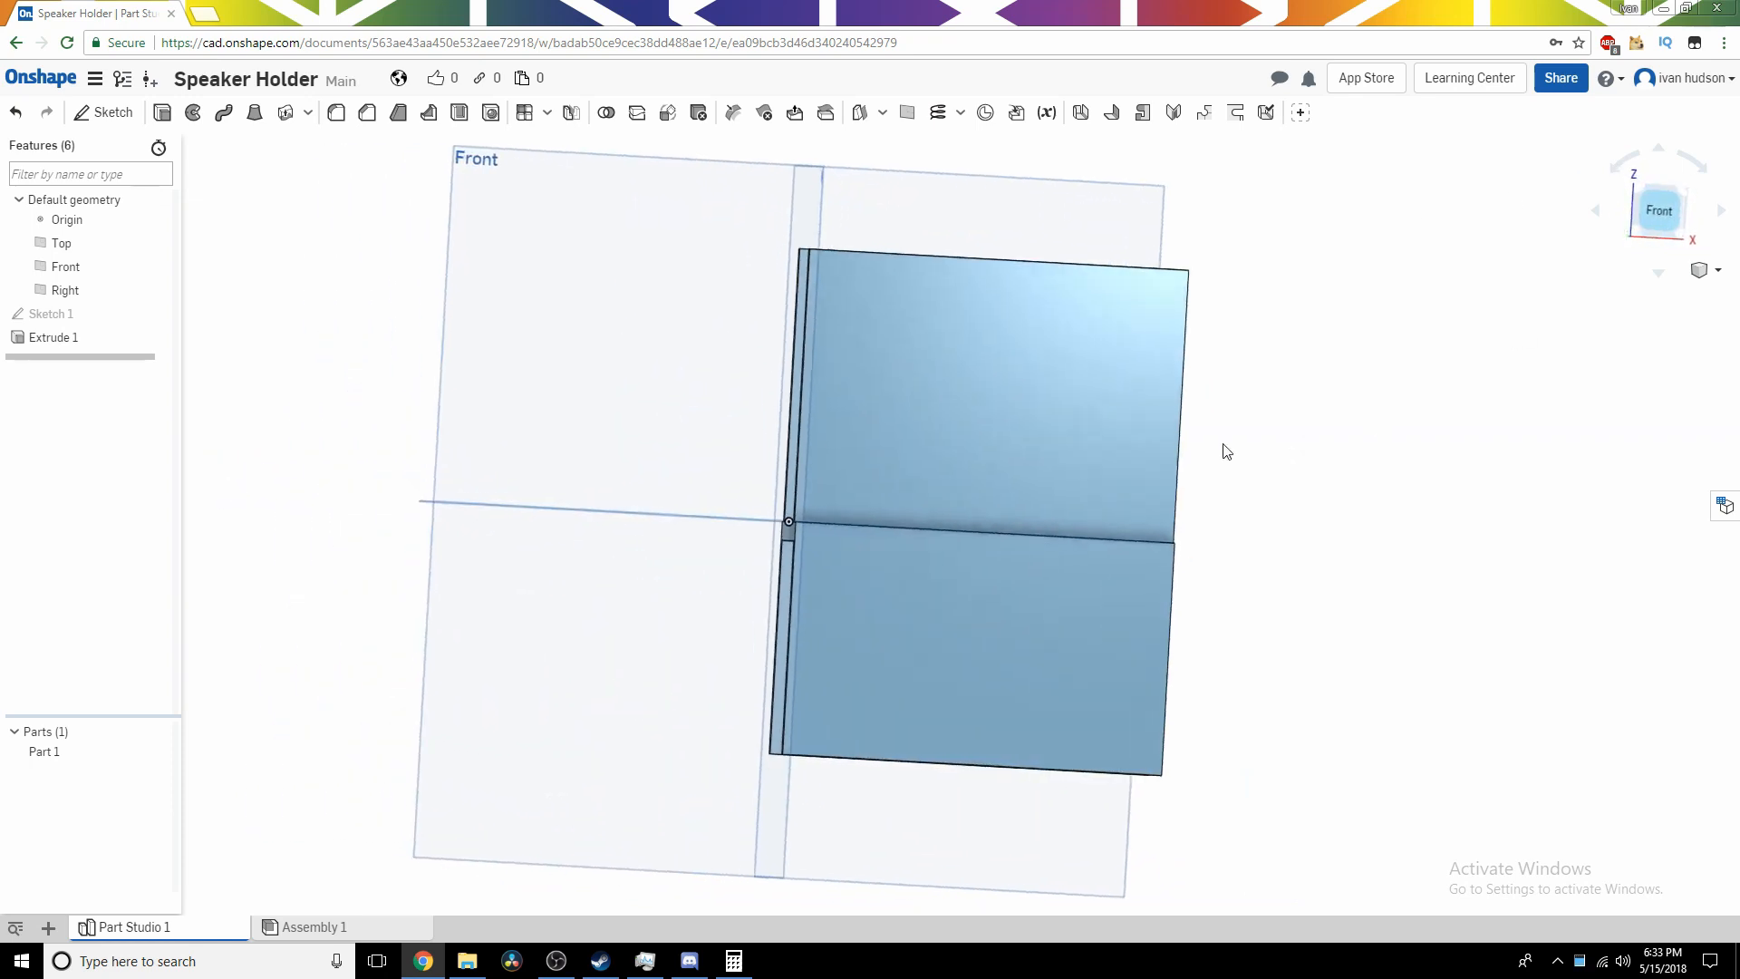
pyautogui.moveTo(1420, 577); pyautogui.dragTo(1213, 690, button='middle')
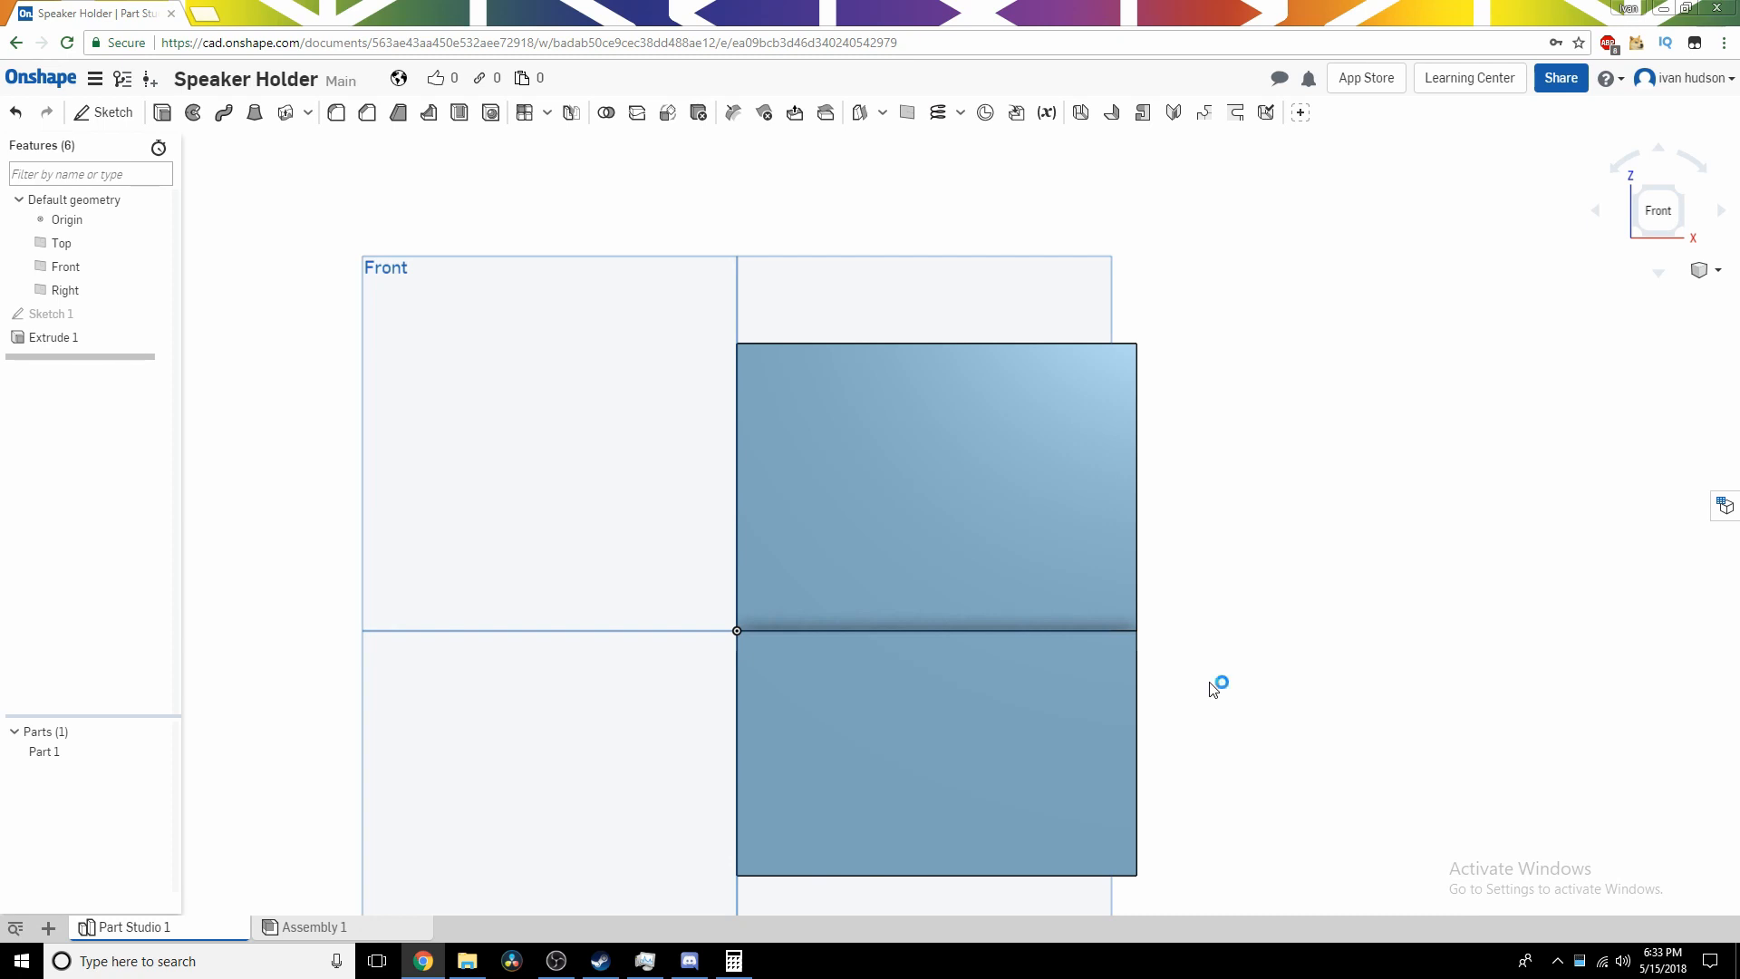
pyautogui.click(107, 113)
pyautogui.moveTo(609, 597)
pyautogui.mouseDown(button='right')
pyautogui.moveTo(661, 609)
pyautogui.moveTo(623, 605)
pyautogui.mouseUp(button='right')
pyautogui.click(1662, 213)
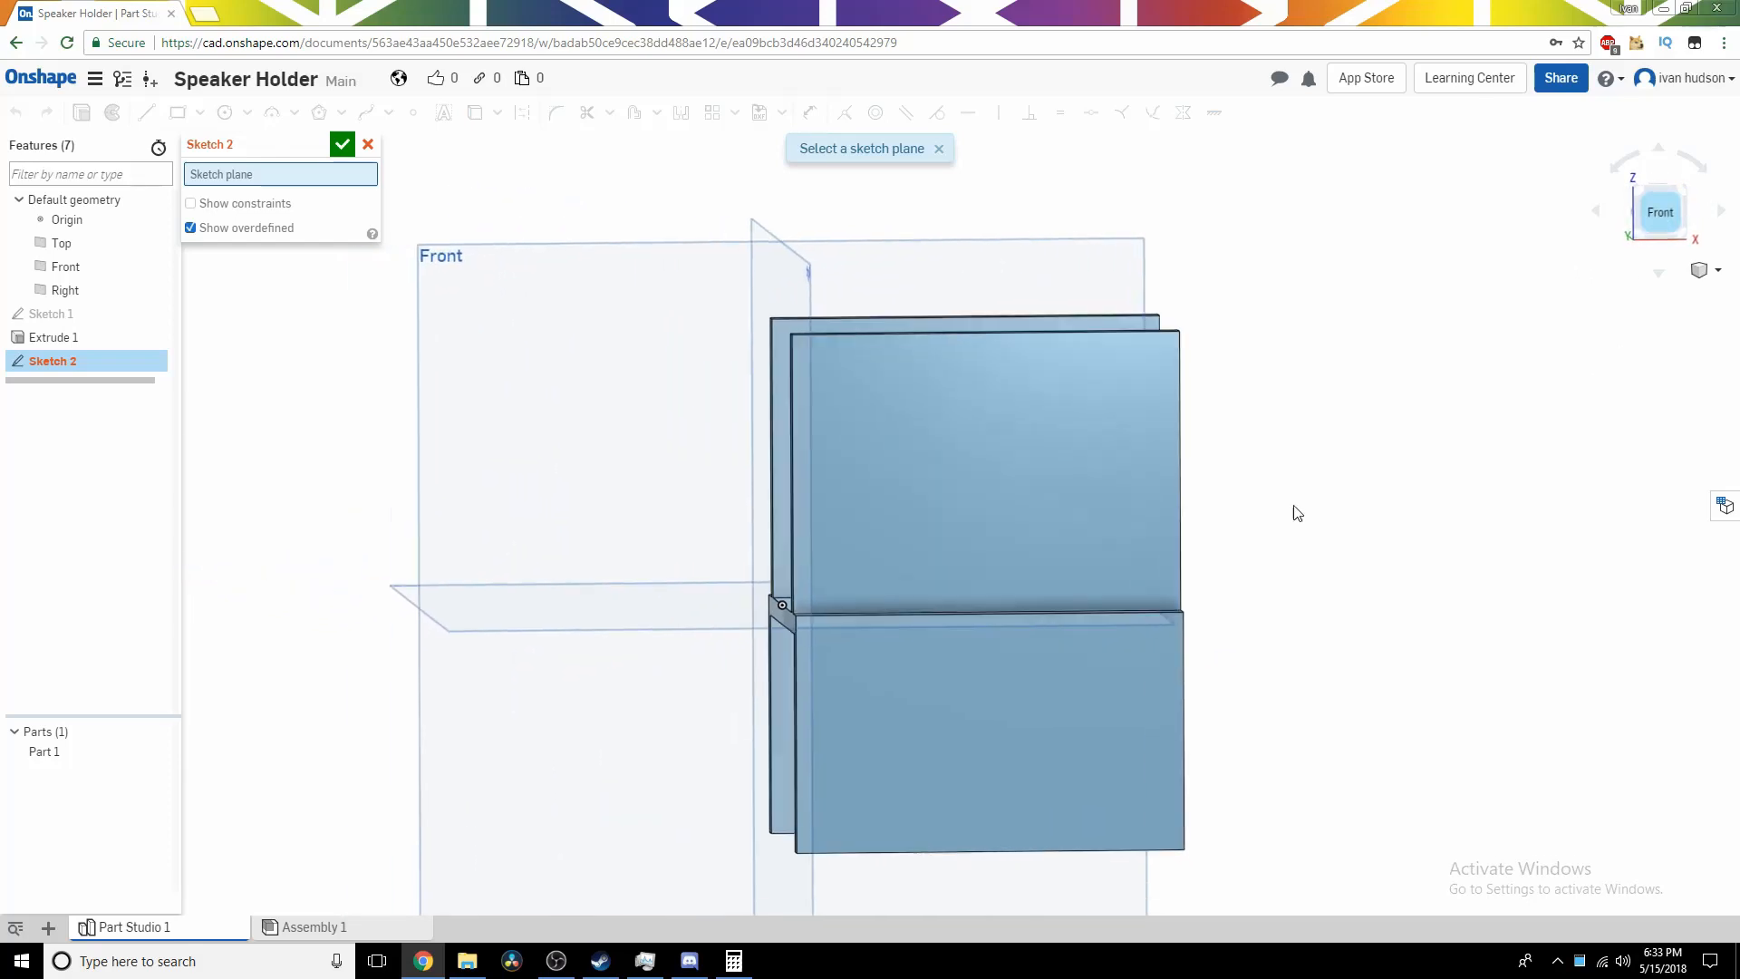
pyautogui.scroll(3, 1144, 452)
pyautogui.moveTo(1127, 479); pyautogui.dragTo(984, 621, button='middle')
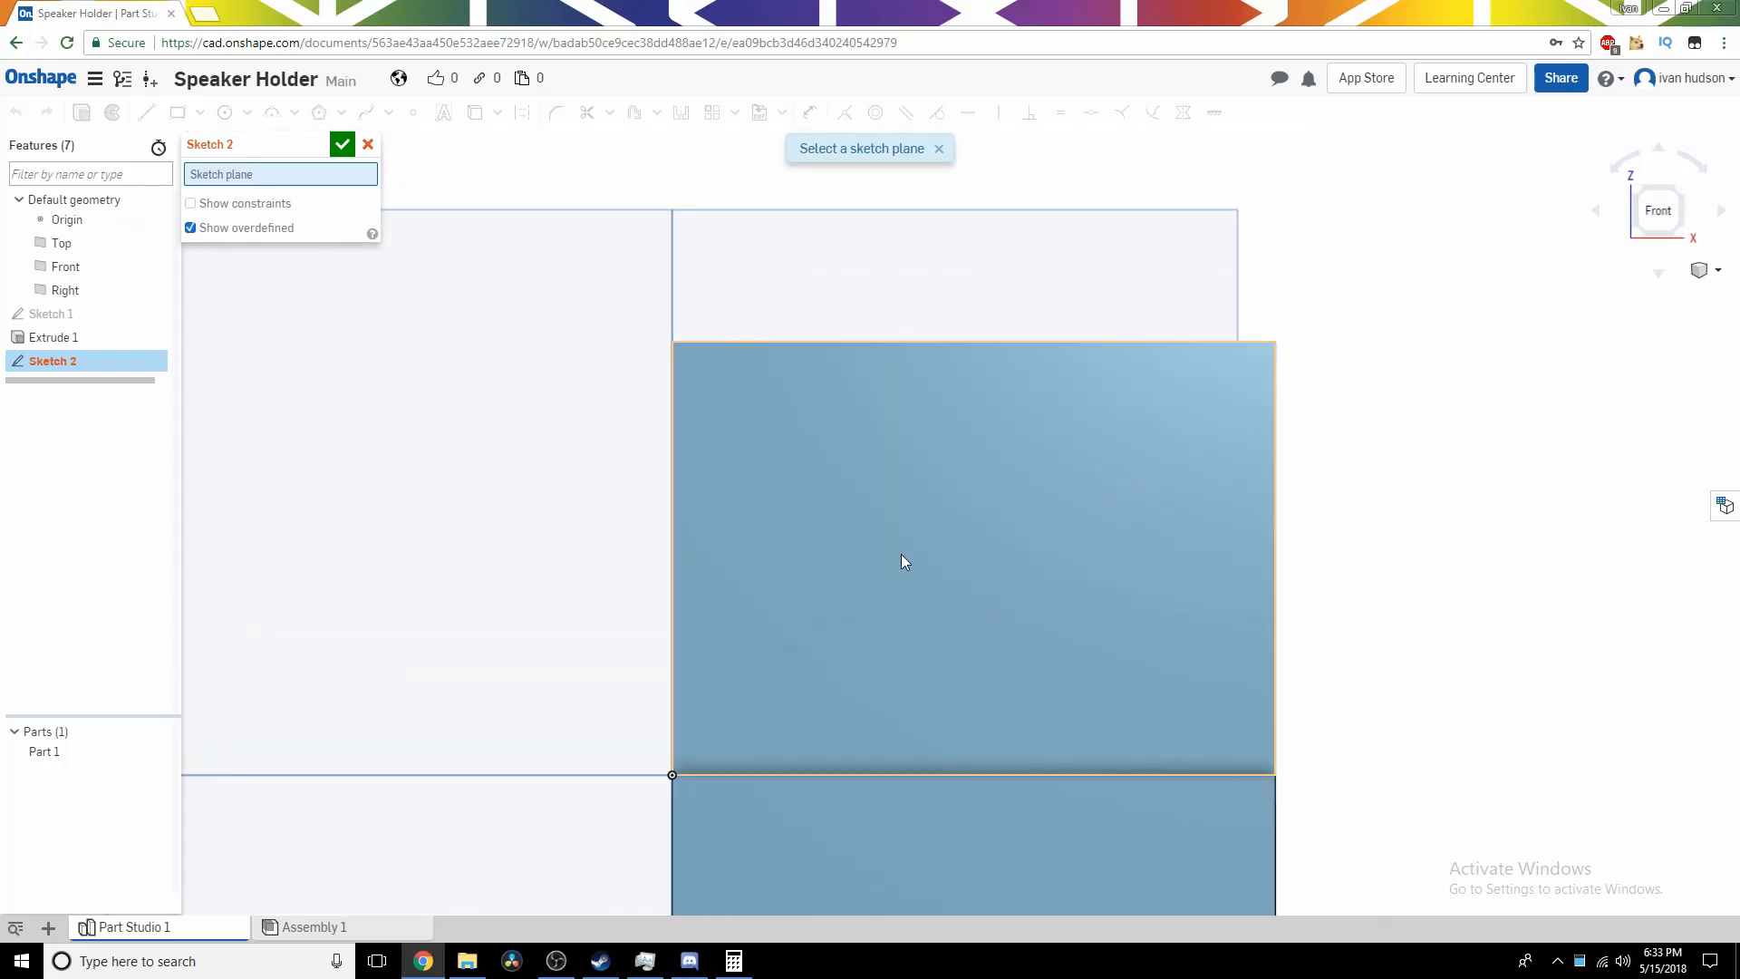
pyautogui.click(678, 355)
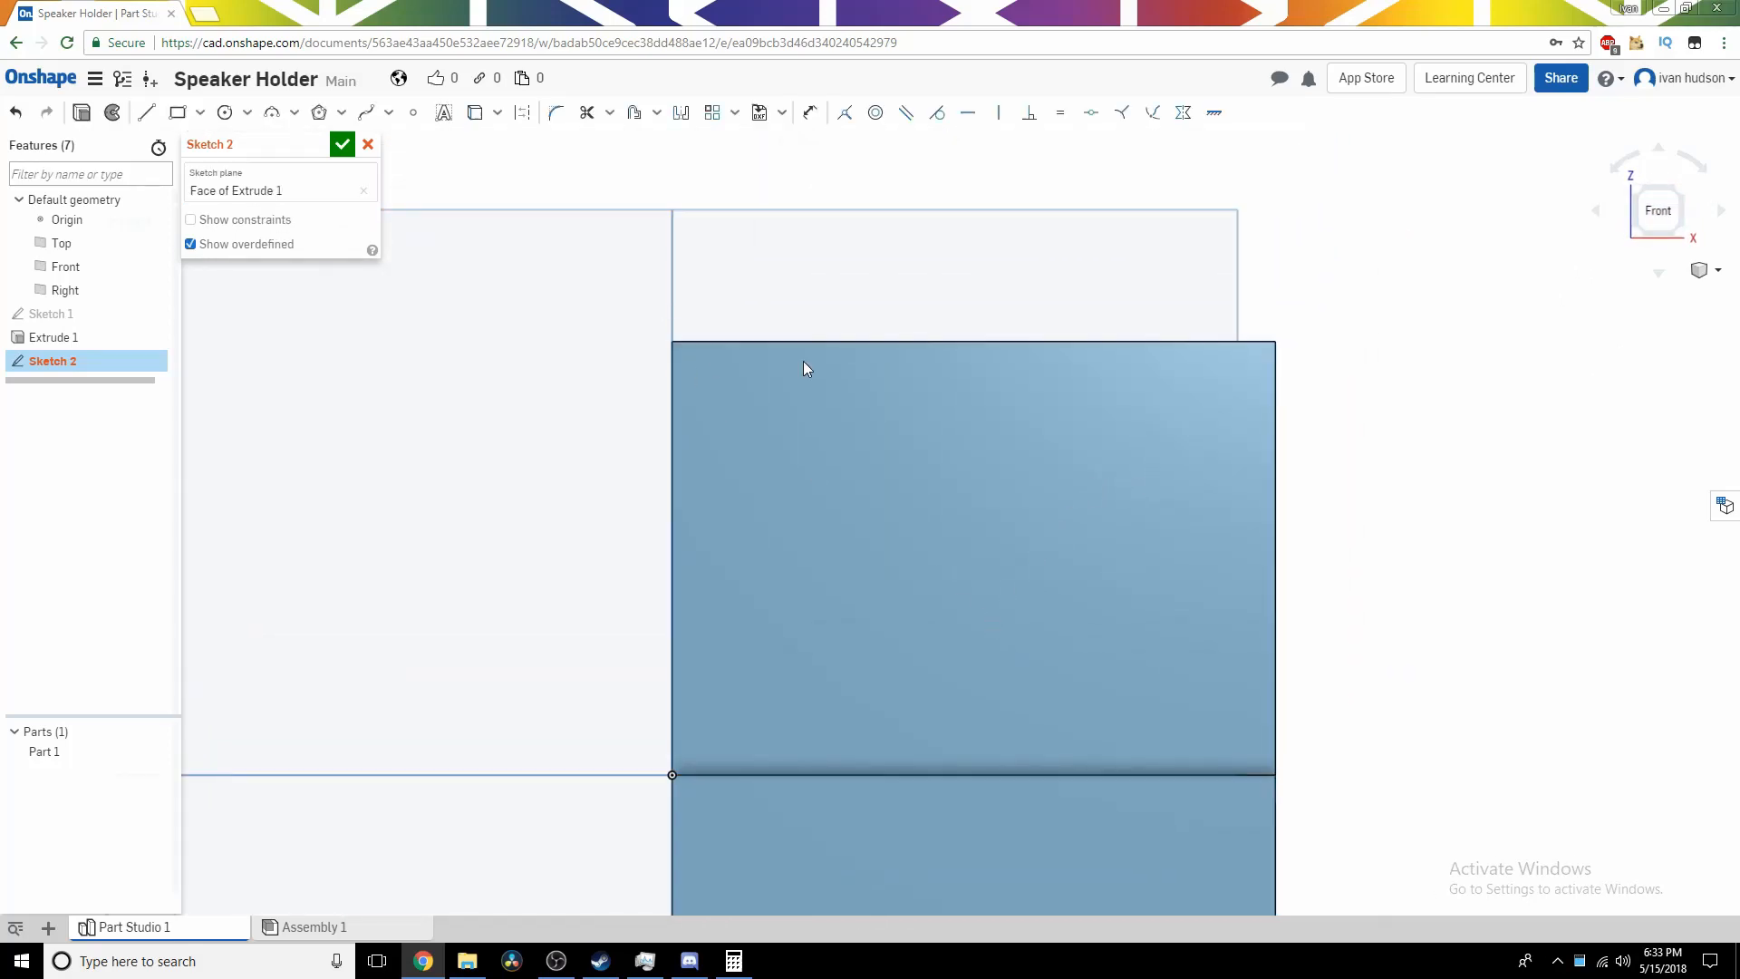
# Draw lines along the upright face's left edge and 5.5 mm along its top, then straight down to its bottom edge.
pyautogui.click(146, 112)
pyautogui.click(676, 775)
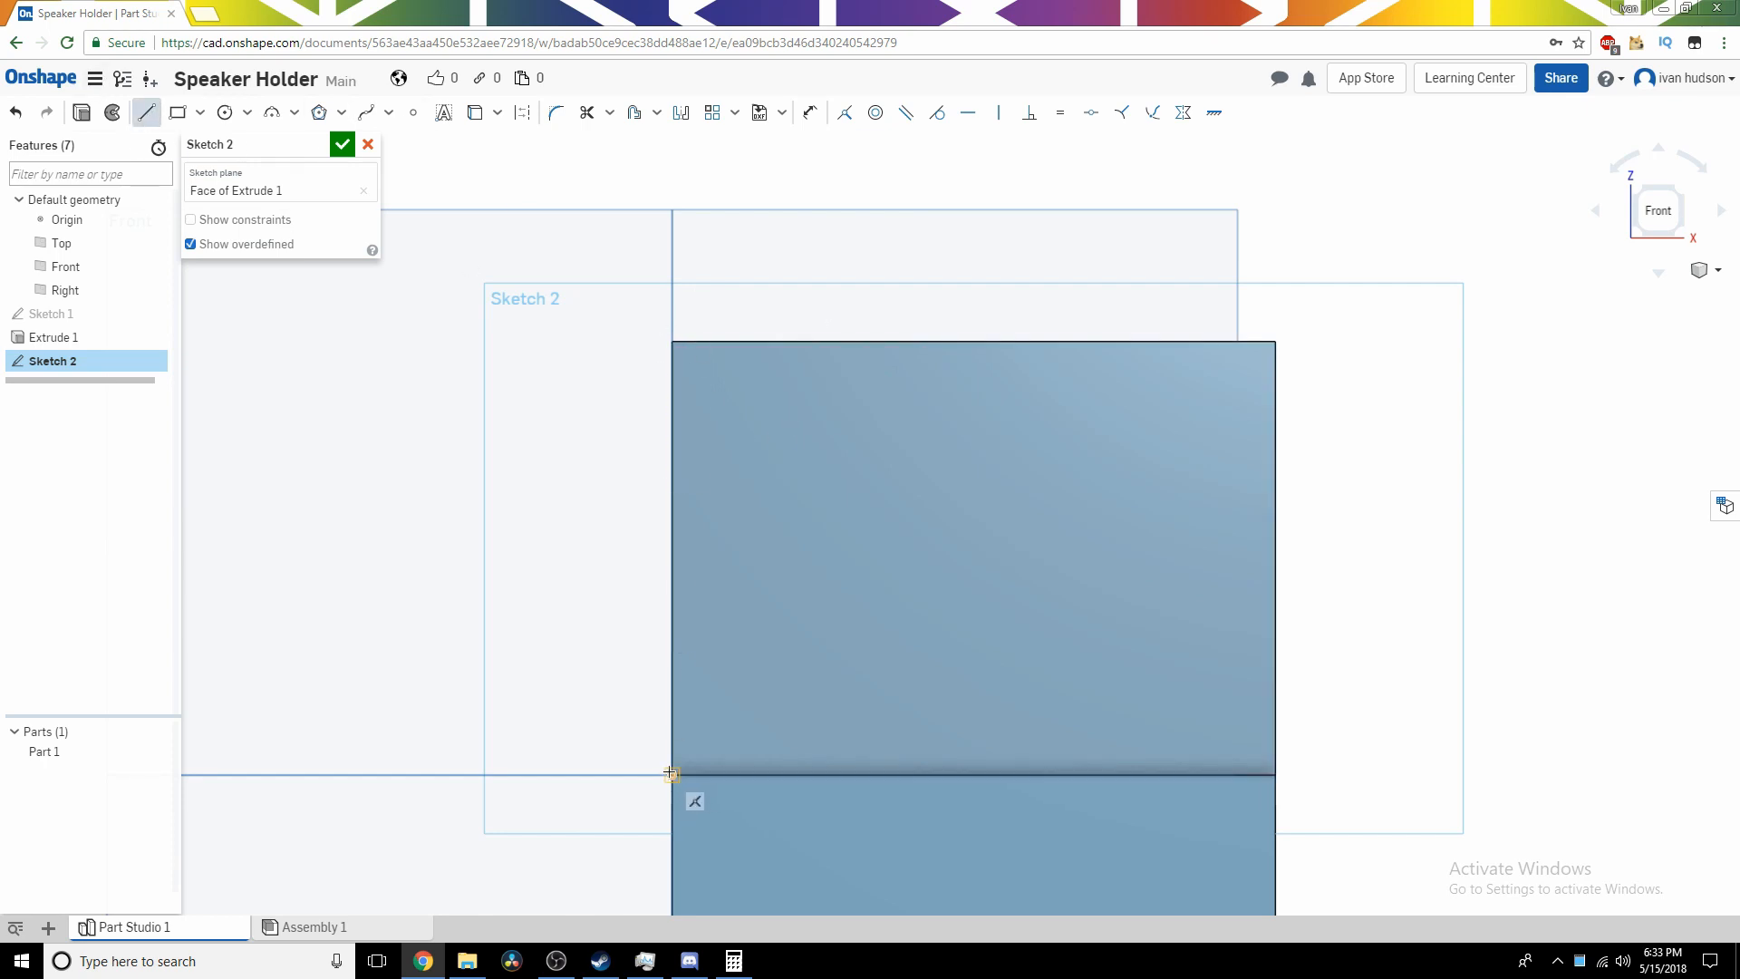
pyautogui.click(672, 341)
pyautogui.write('5.5')
pyautogui.press('Return')
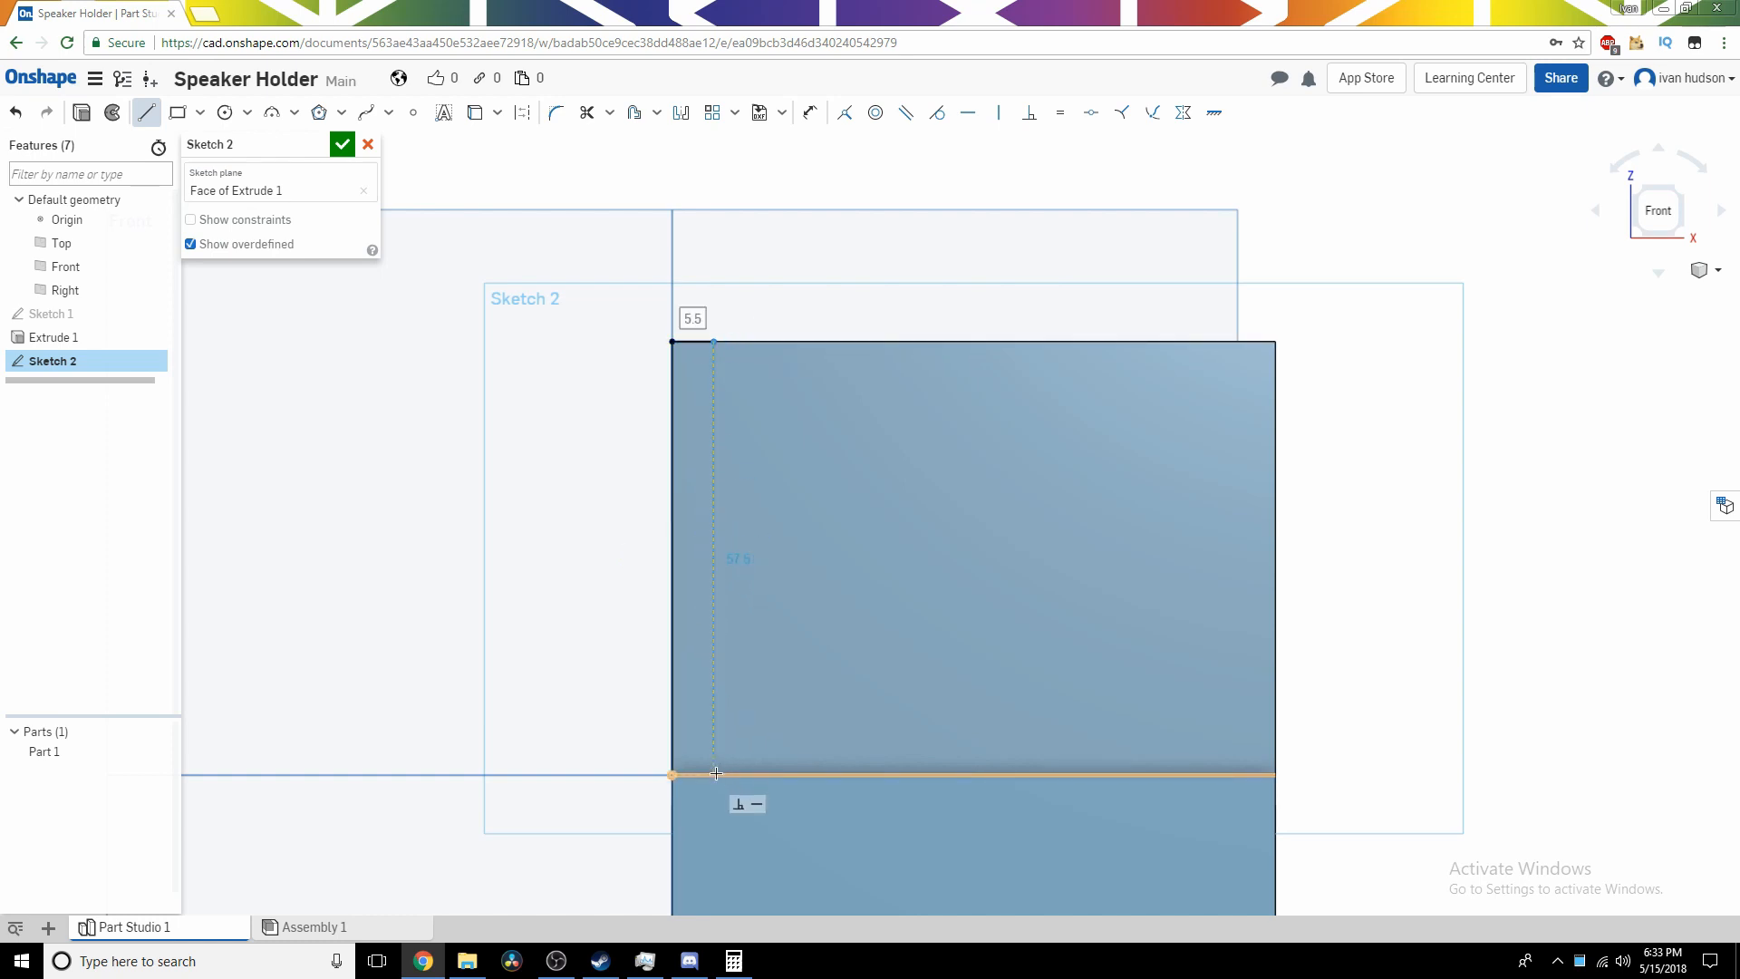
pyautogui.click(715, 775)
pyautogui.press('Escape')
# Outline a strip about 4.8 mm wide along the face's right edge and close the left strip along its bottom.
pyautogui.click(1275, 341)
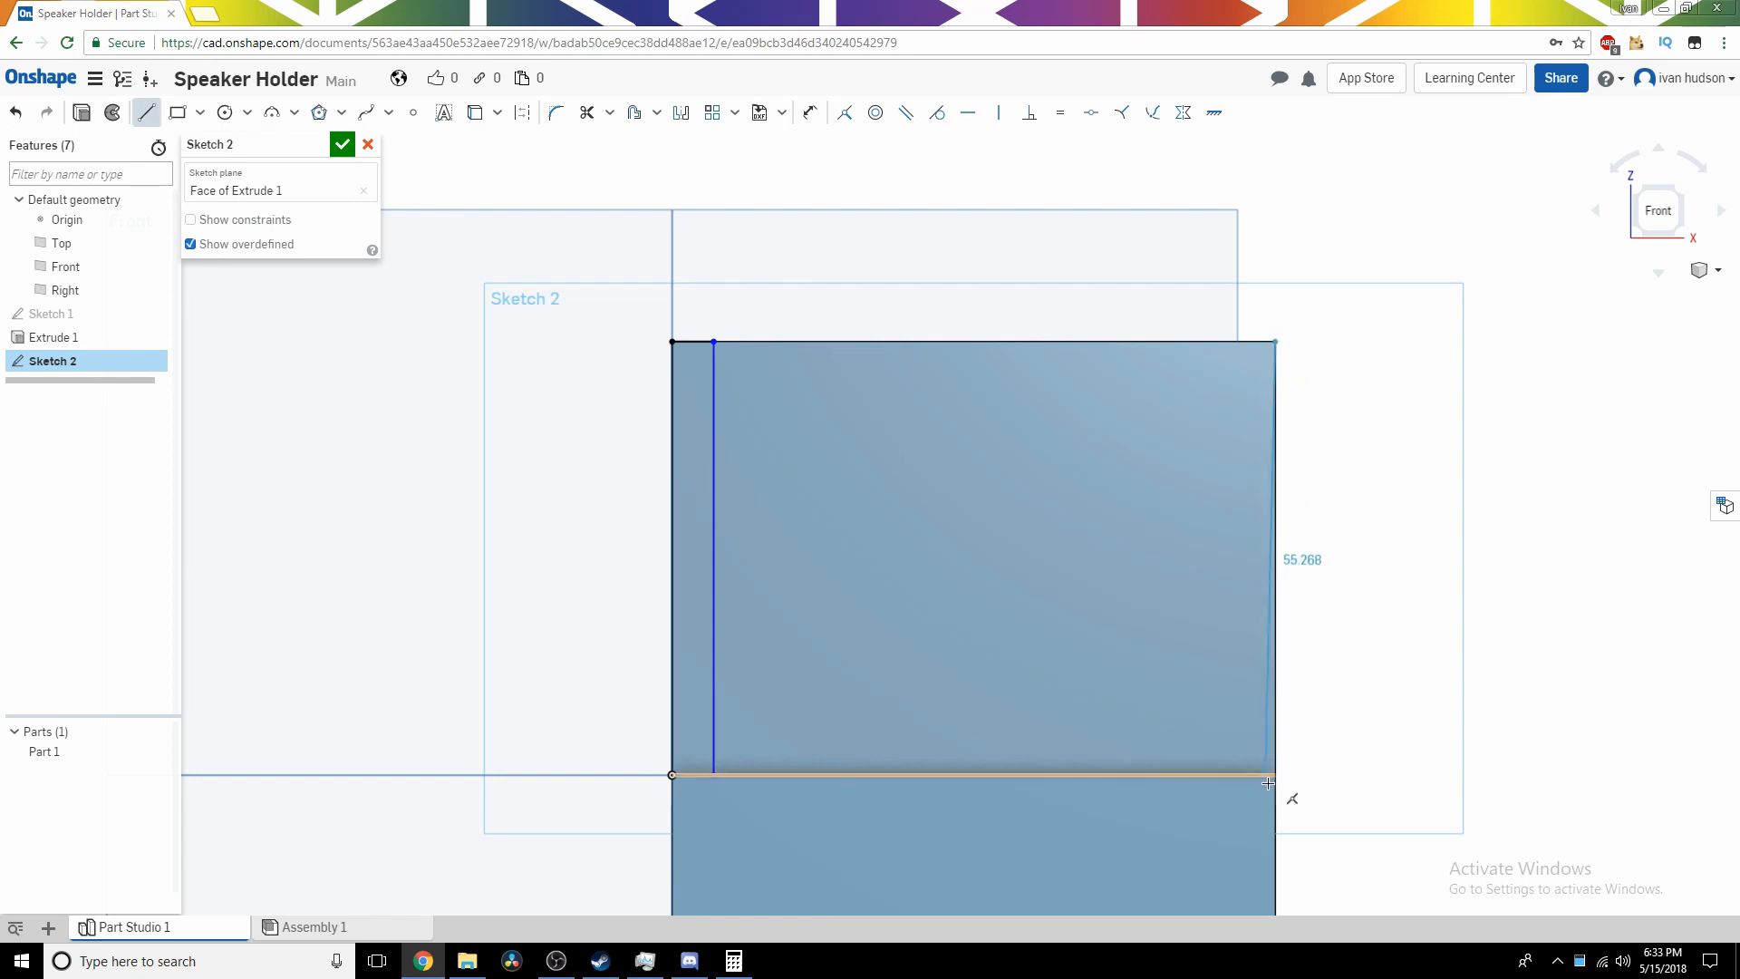
pyautogui.click(1274, 775)
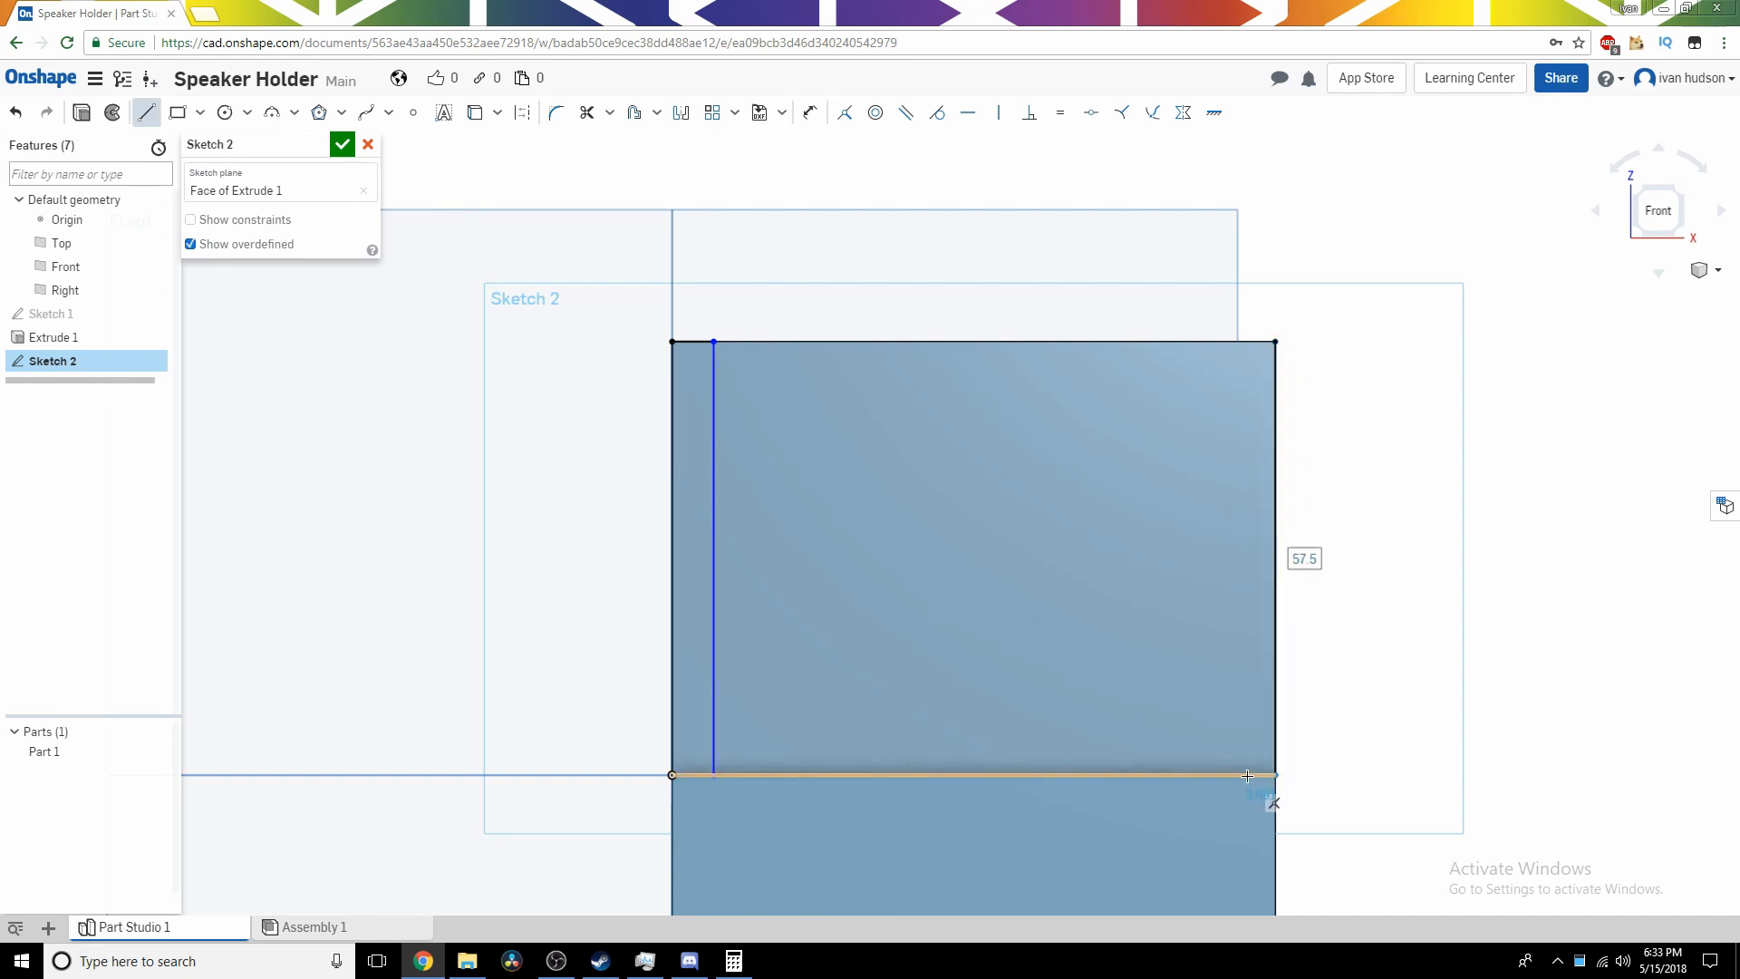
pyautogui.click(1239, 775)
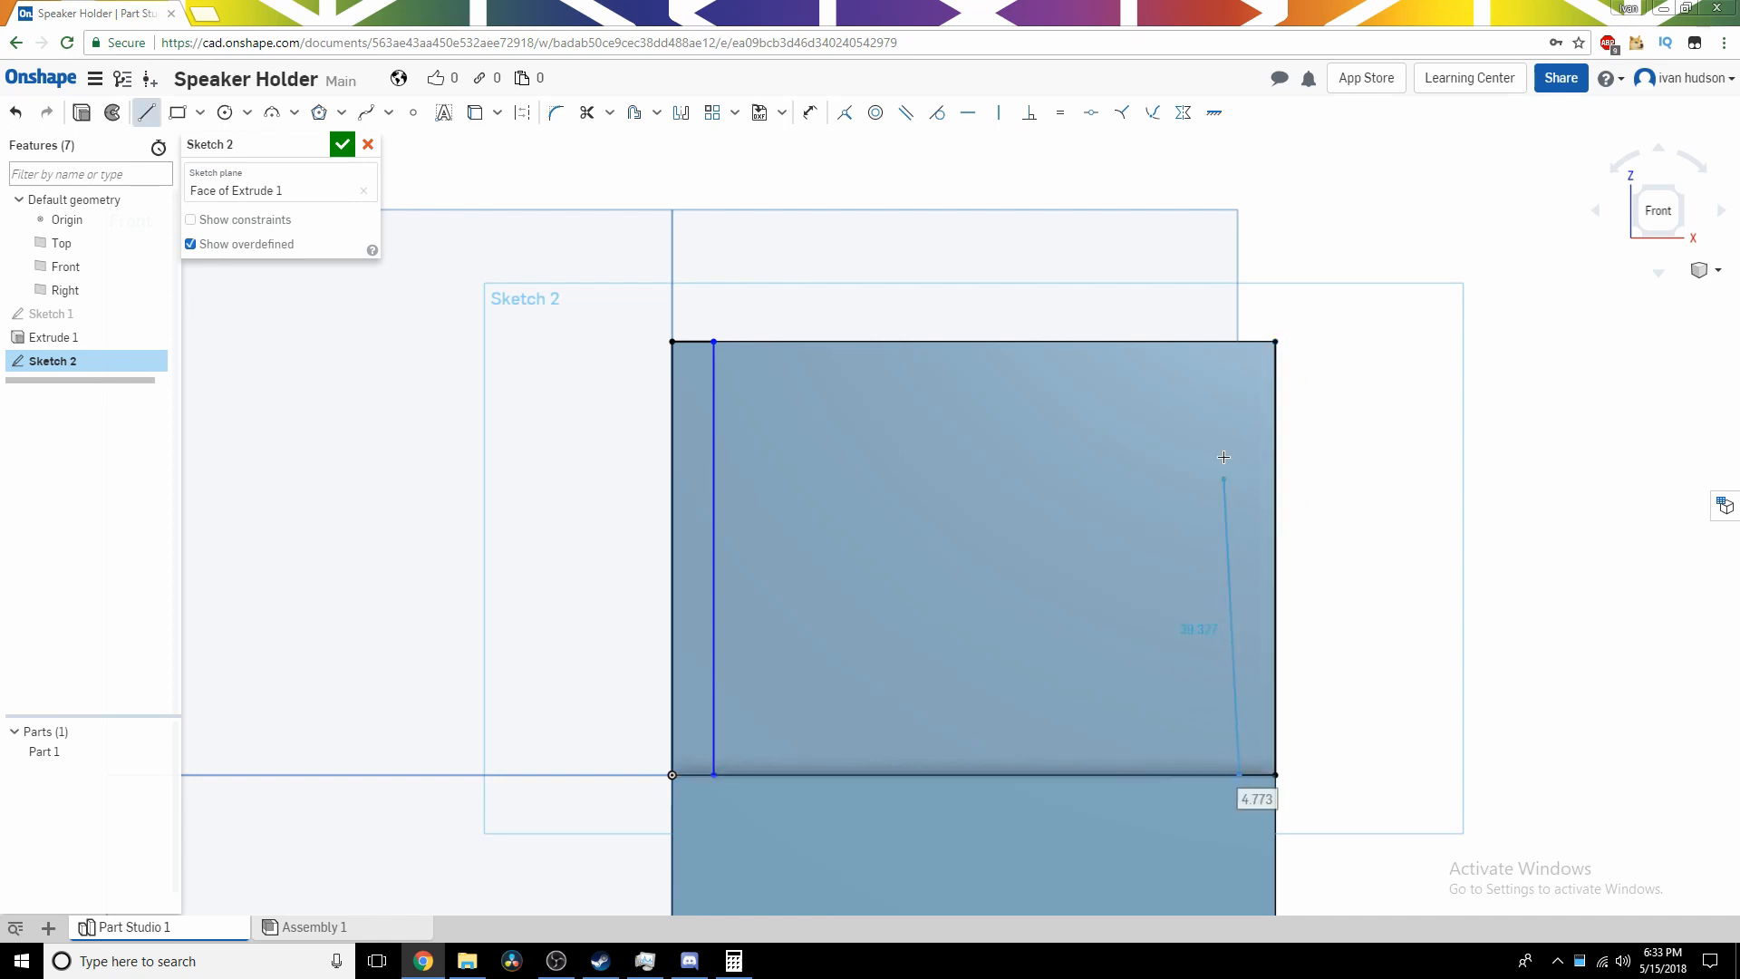
pyautogui.click(1238, 341)
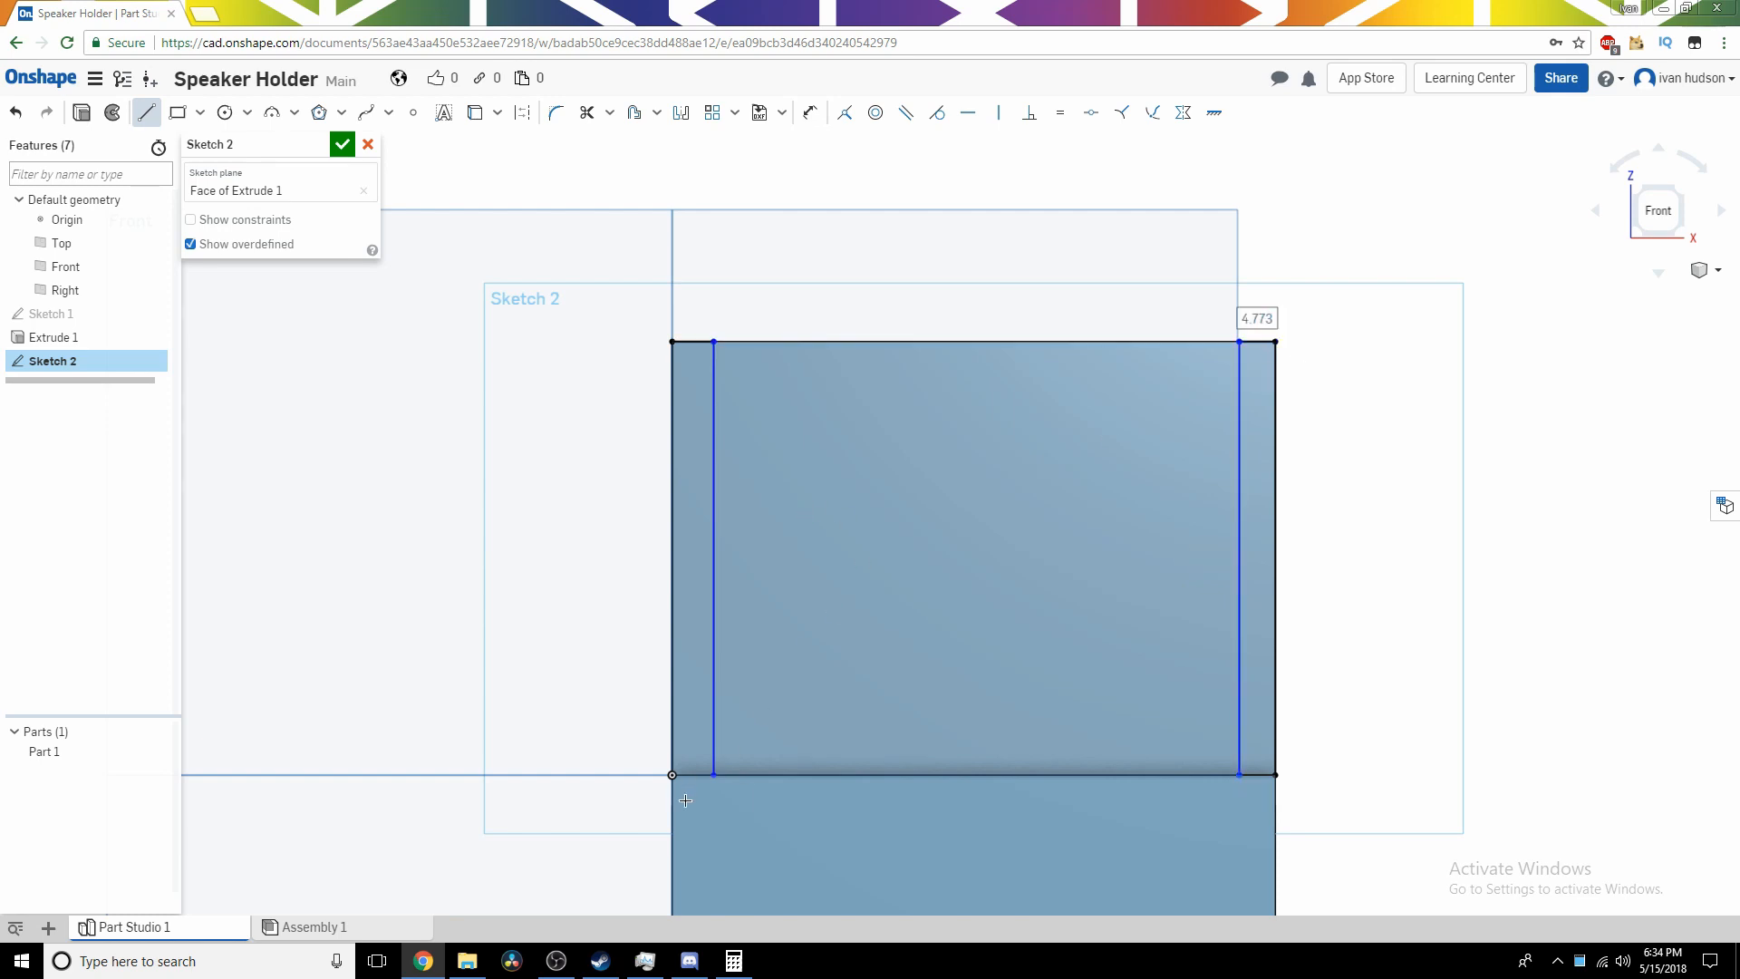
pyautogui.click(713, 774)
pyautogui.click(672, 775)
pyautogui.scroll(5, 606, 819)
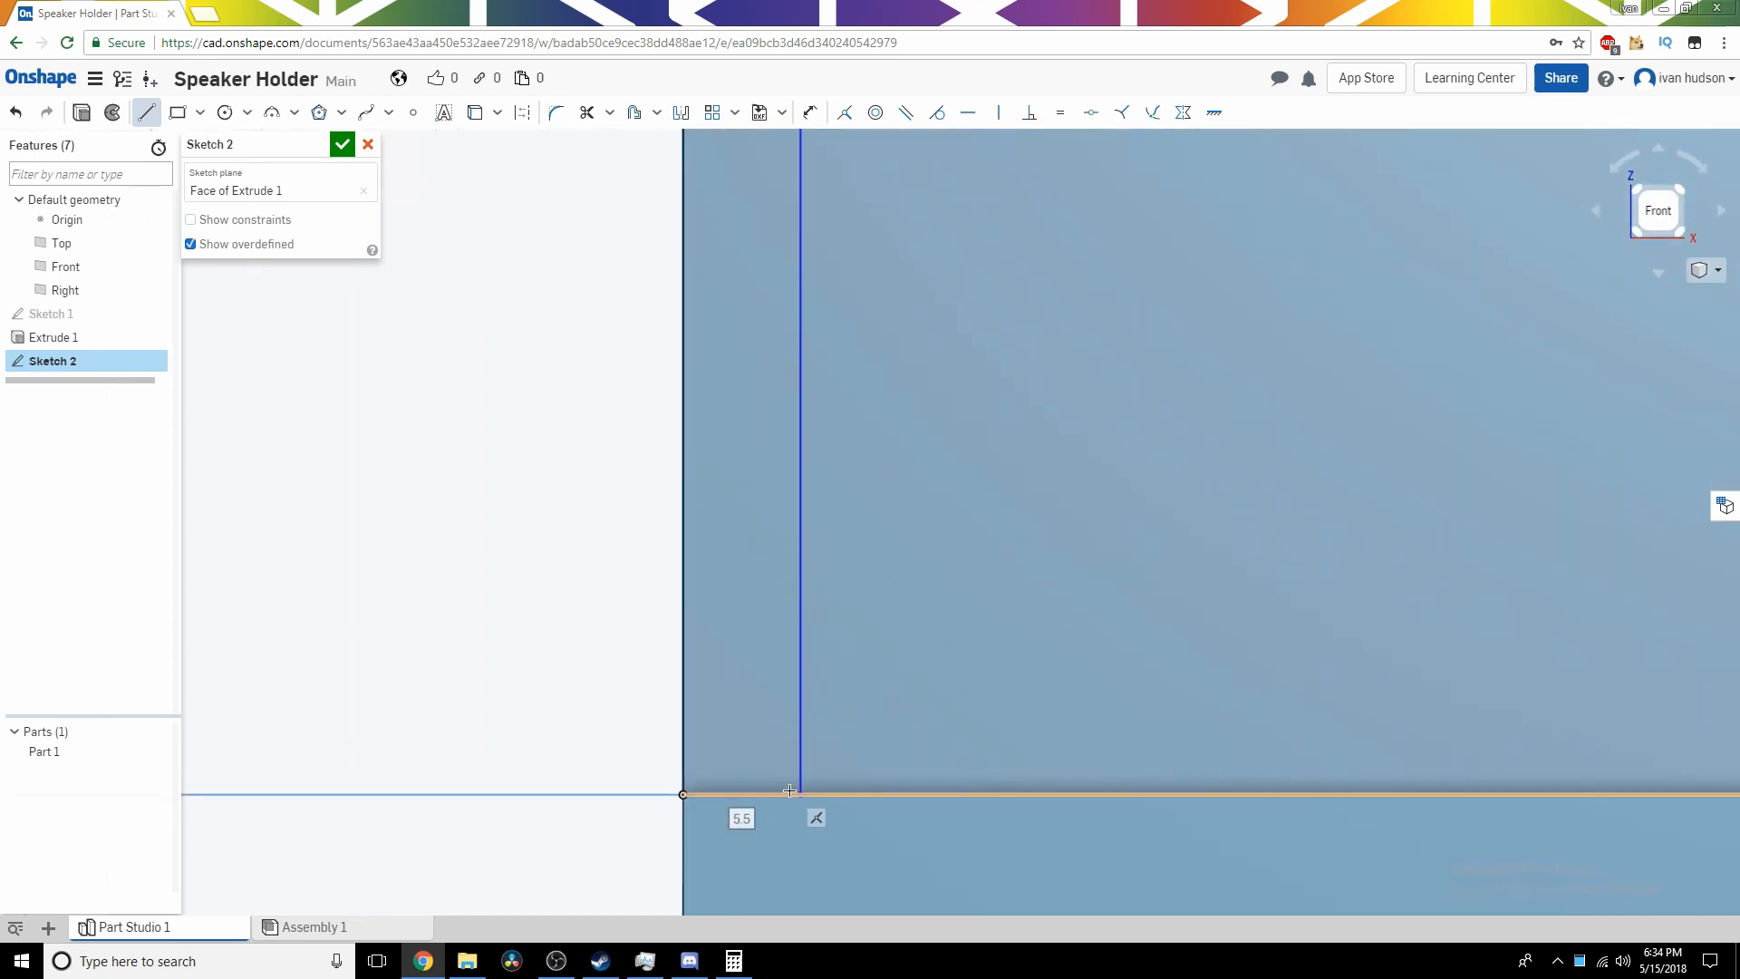
pyautogui.scroll(-5, 743, 788)
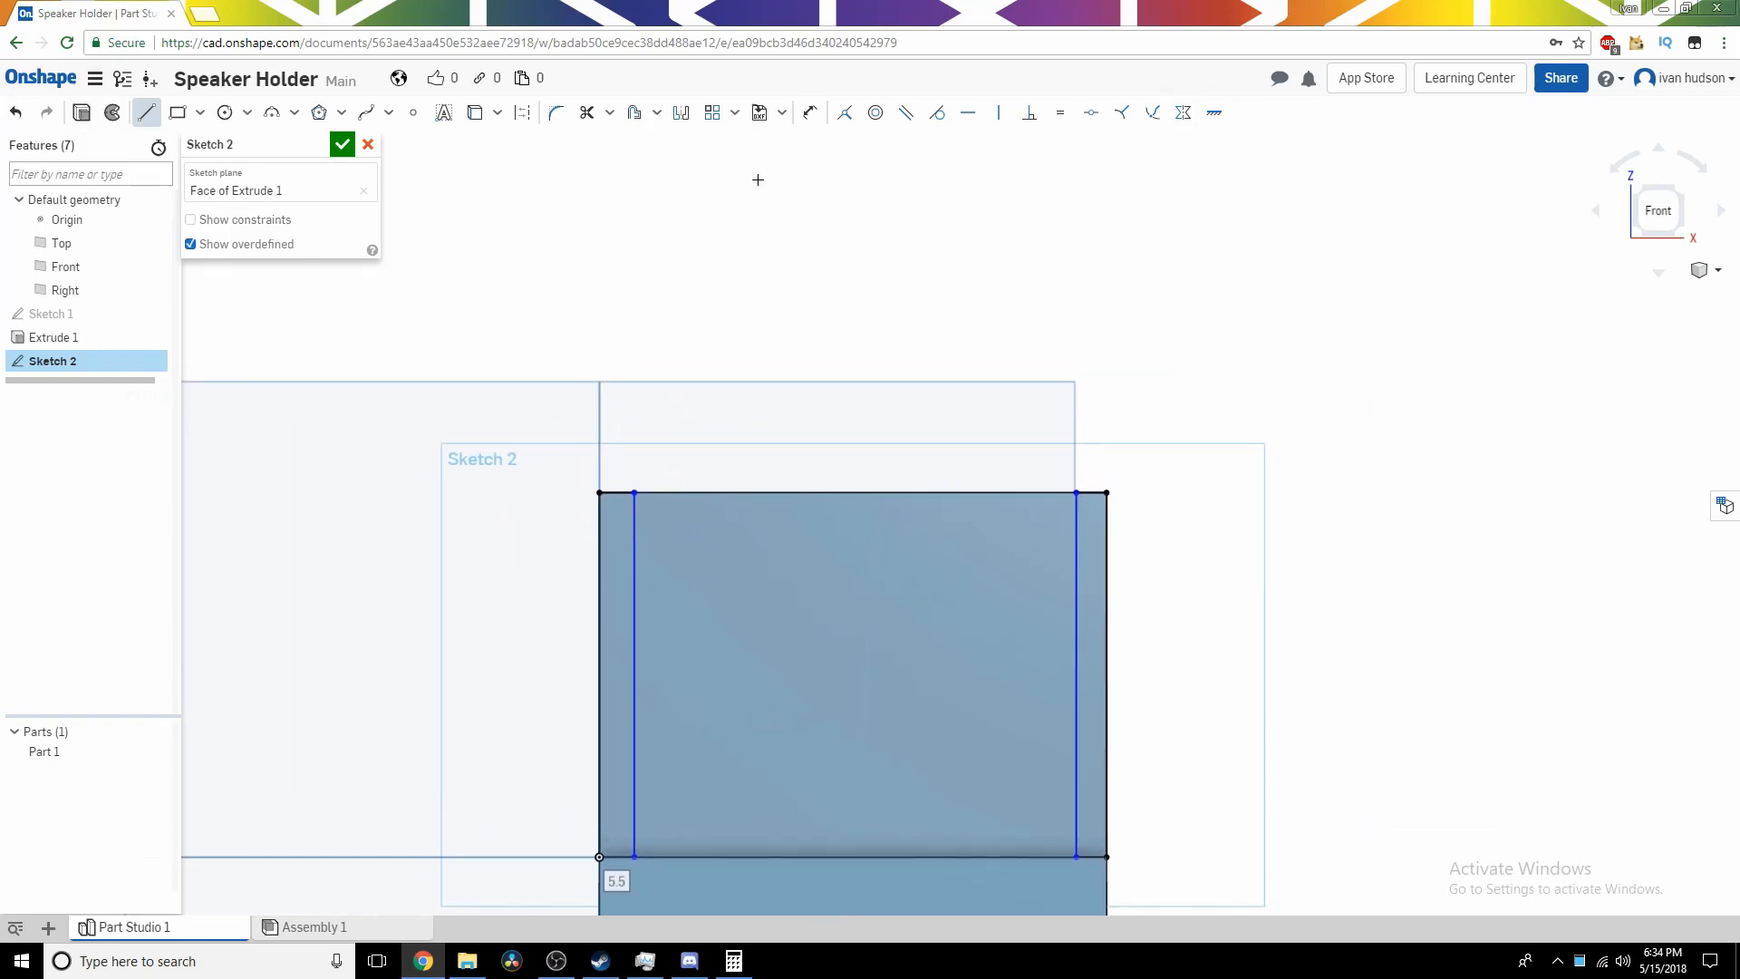
# Dimension the left strip's top width to 10 mm and add a driven dimension to its bottom width.
pyautogui.click(810, 112)
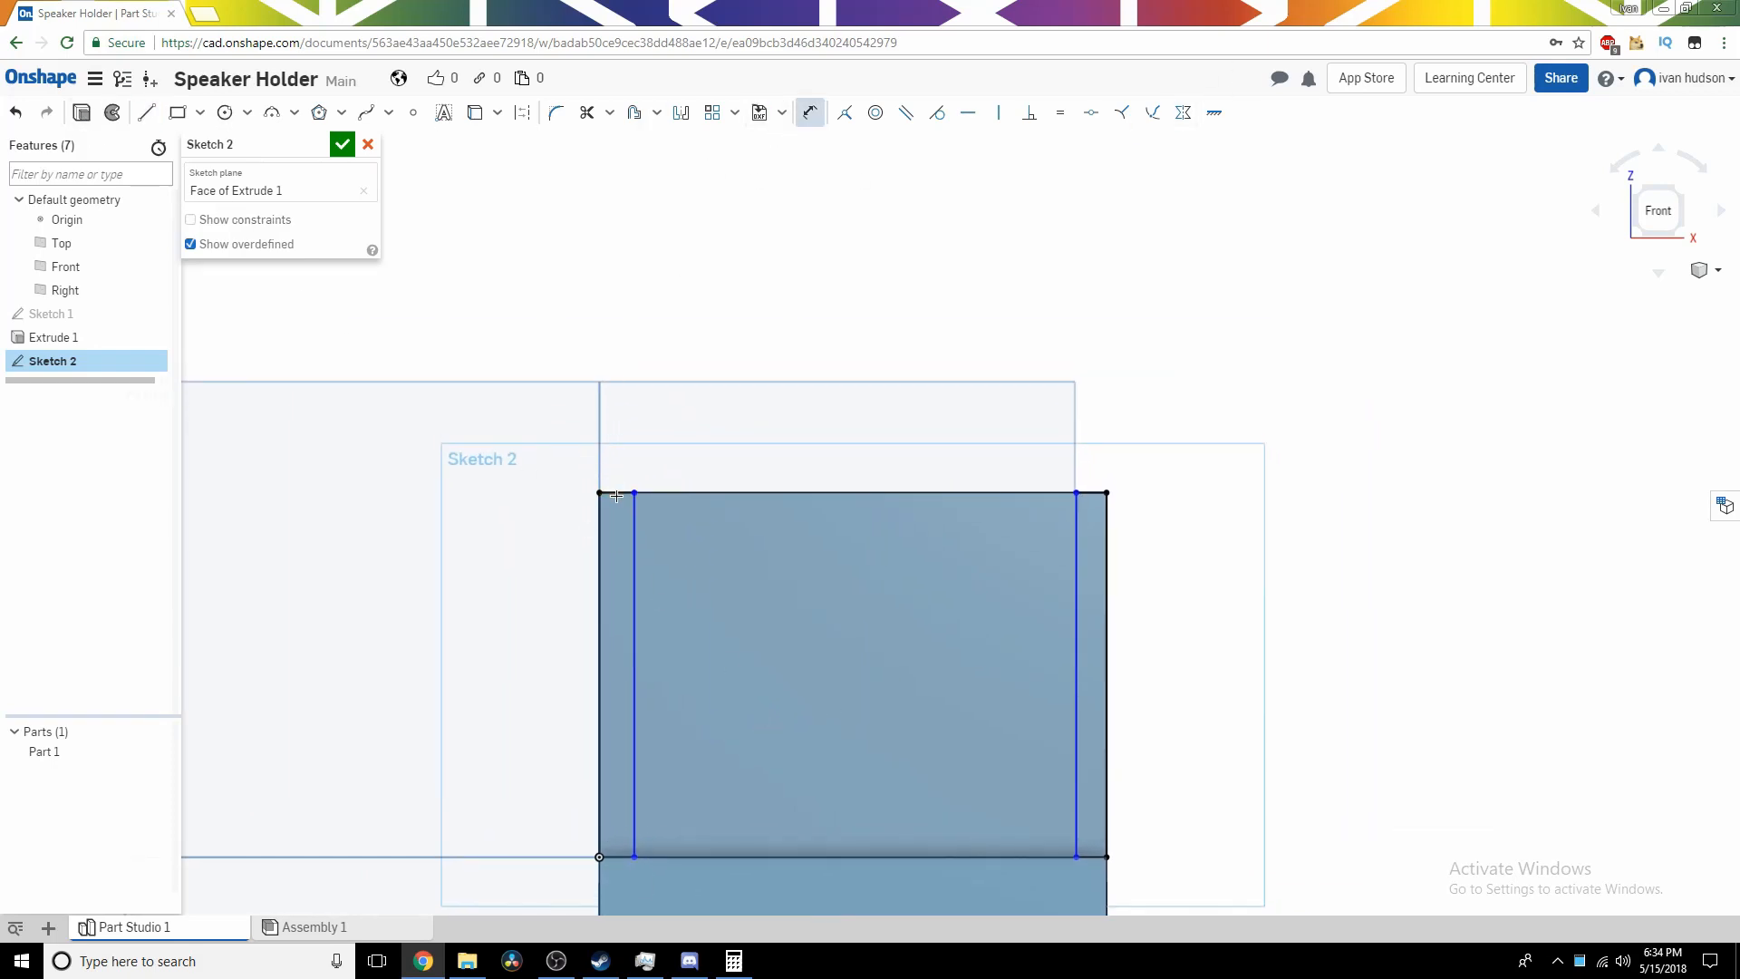
pyautogui.click(680, 448)
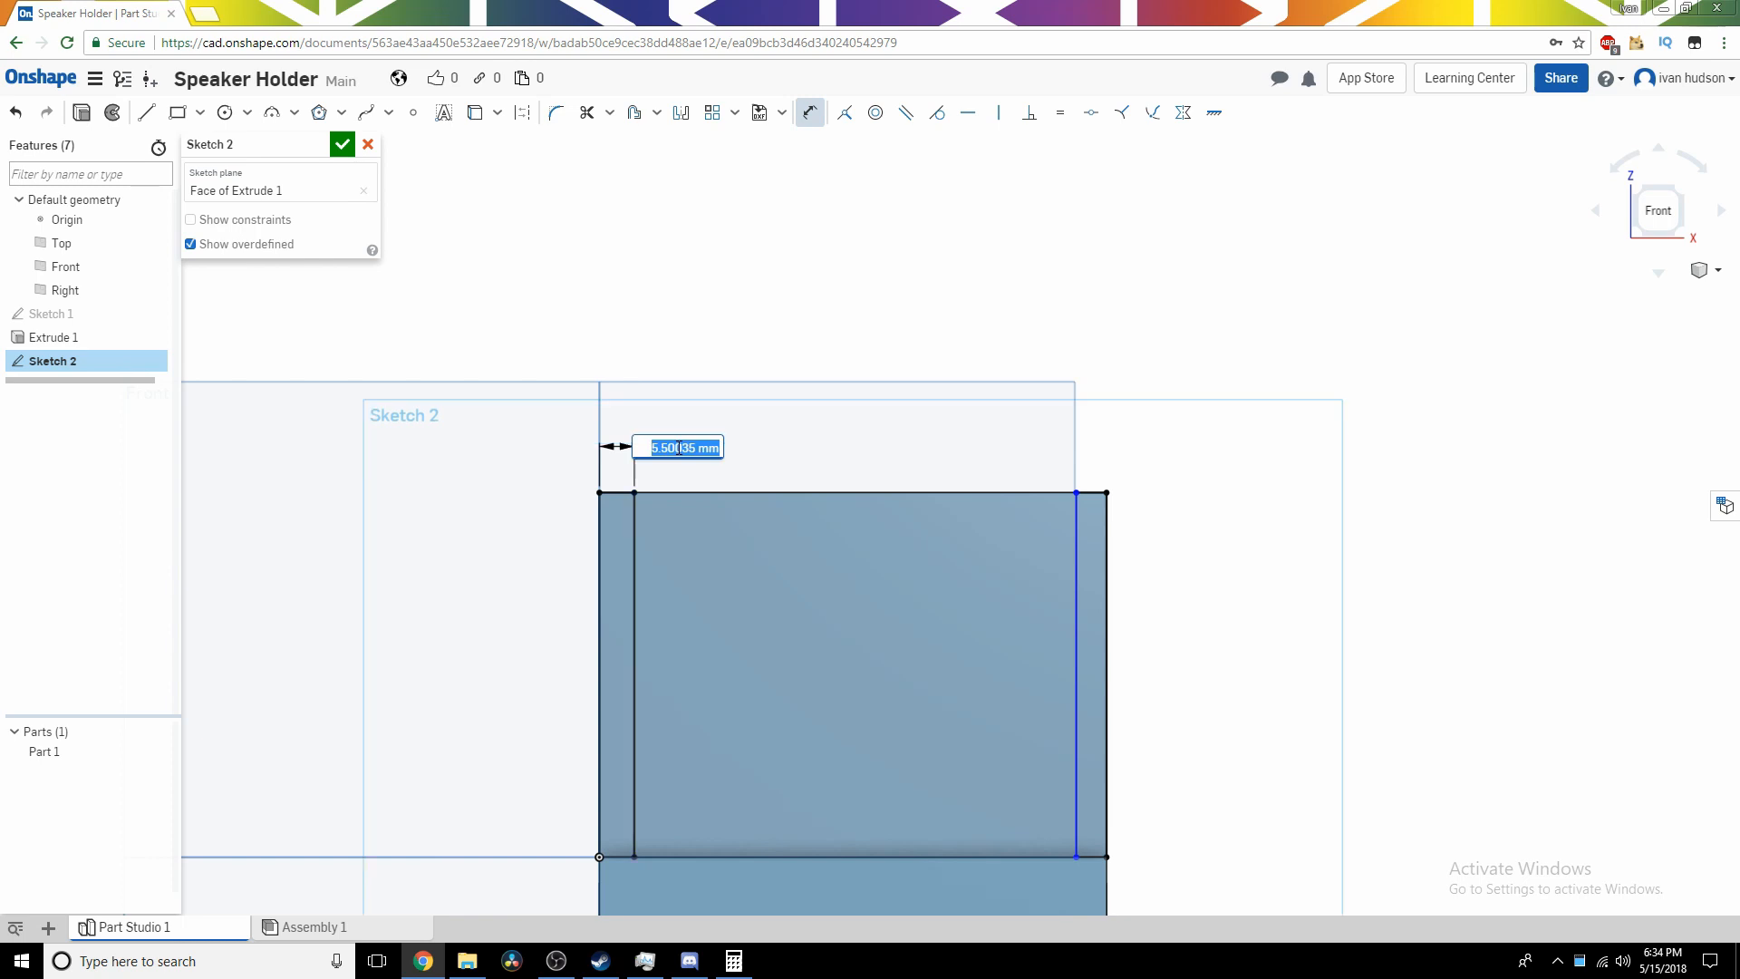
pyautogui.press('Return')
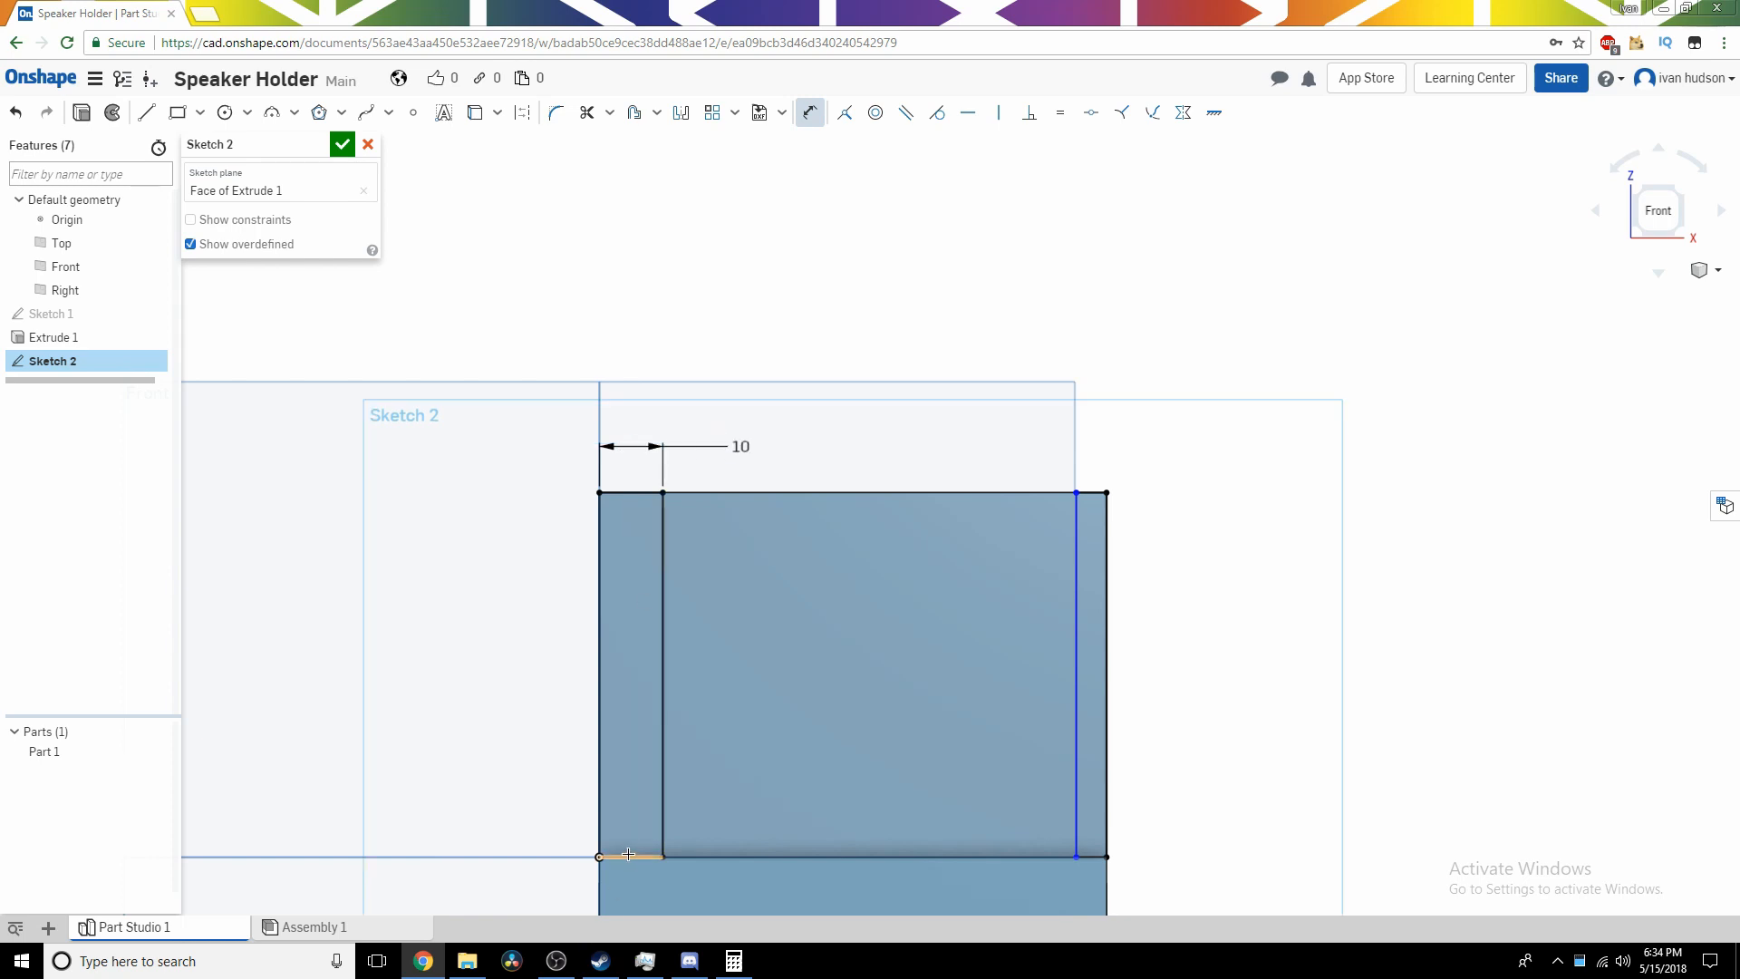
pyautogui.click(694, 889)
pyautogui.press('Return')
# Dimension the right strip's bottom width to 10 mm and add a driven dimension to its top width.
pyautogui.click(1056, 890)
pyautogui.press('Return')
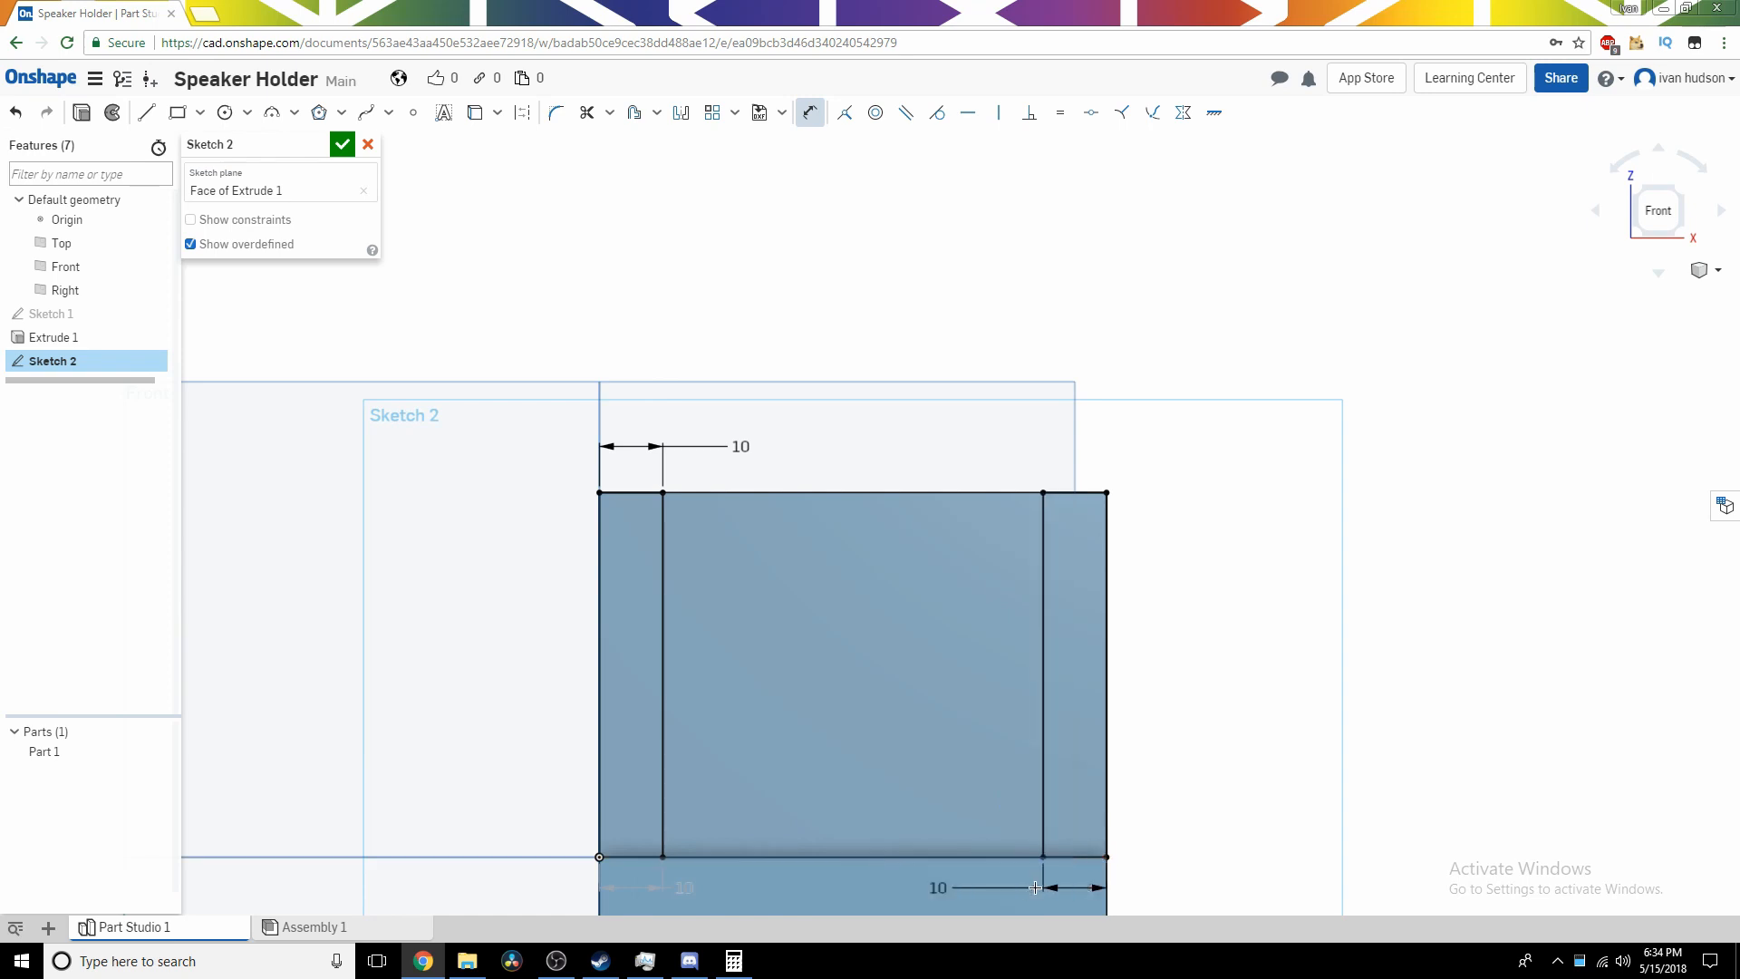
pyautogui.moveTo(1155, 472); pyautogui.dragTo(1012, 458)
pyautogui.doubleClick(1012, 458)
pyautogui.moveTo(889, 731)
pyautogui.mouseDown(button='middle')
pyautogui.moveTo(925, 698)
pyautogui.moveTo(862, 768)
pyautogui.mouseUp(button='middle')
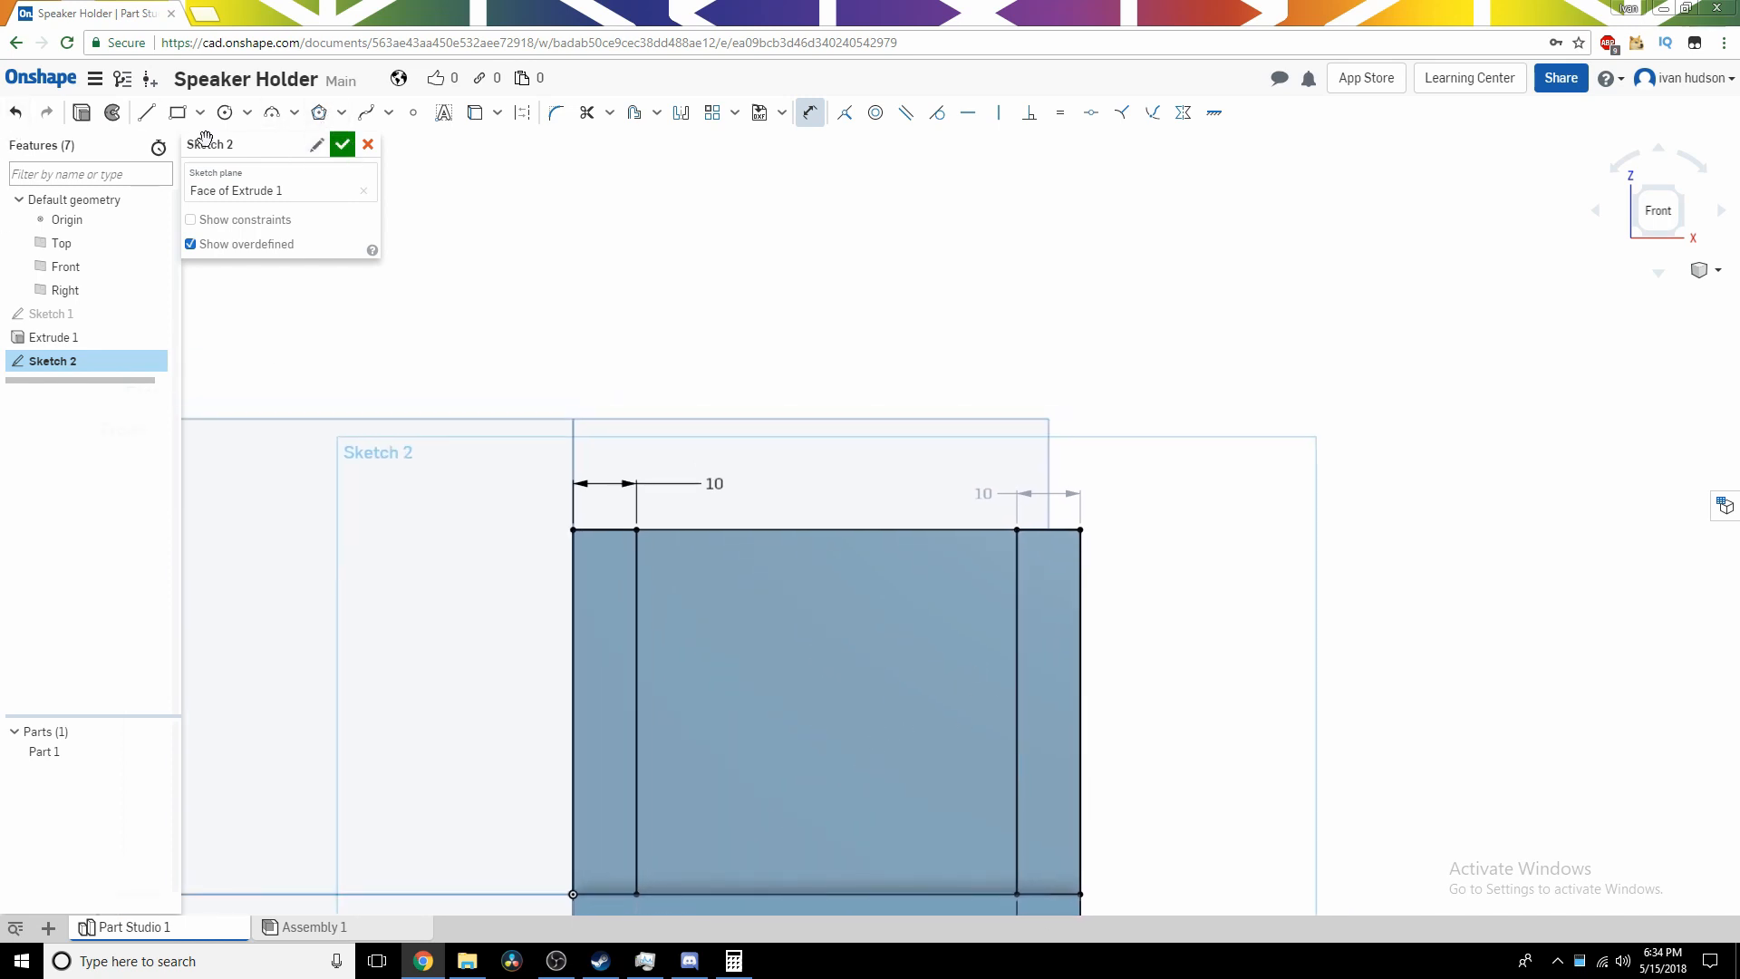
# Join the inner lines of the two strips along the face's top and bottom edges and finish the sketch.
pyautogui.click(140, 122)
pyautogui.click(637, 529)
pyautogui.click(1030, 553)
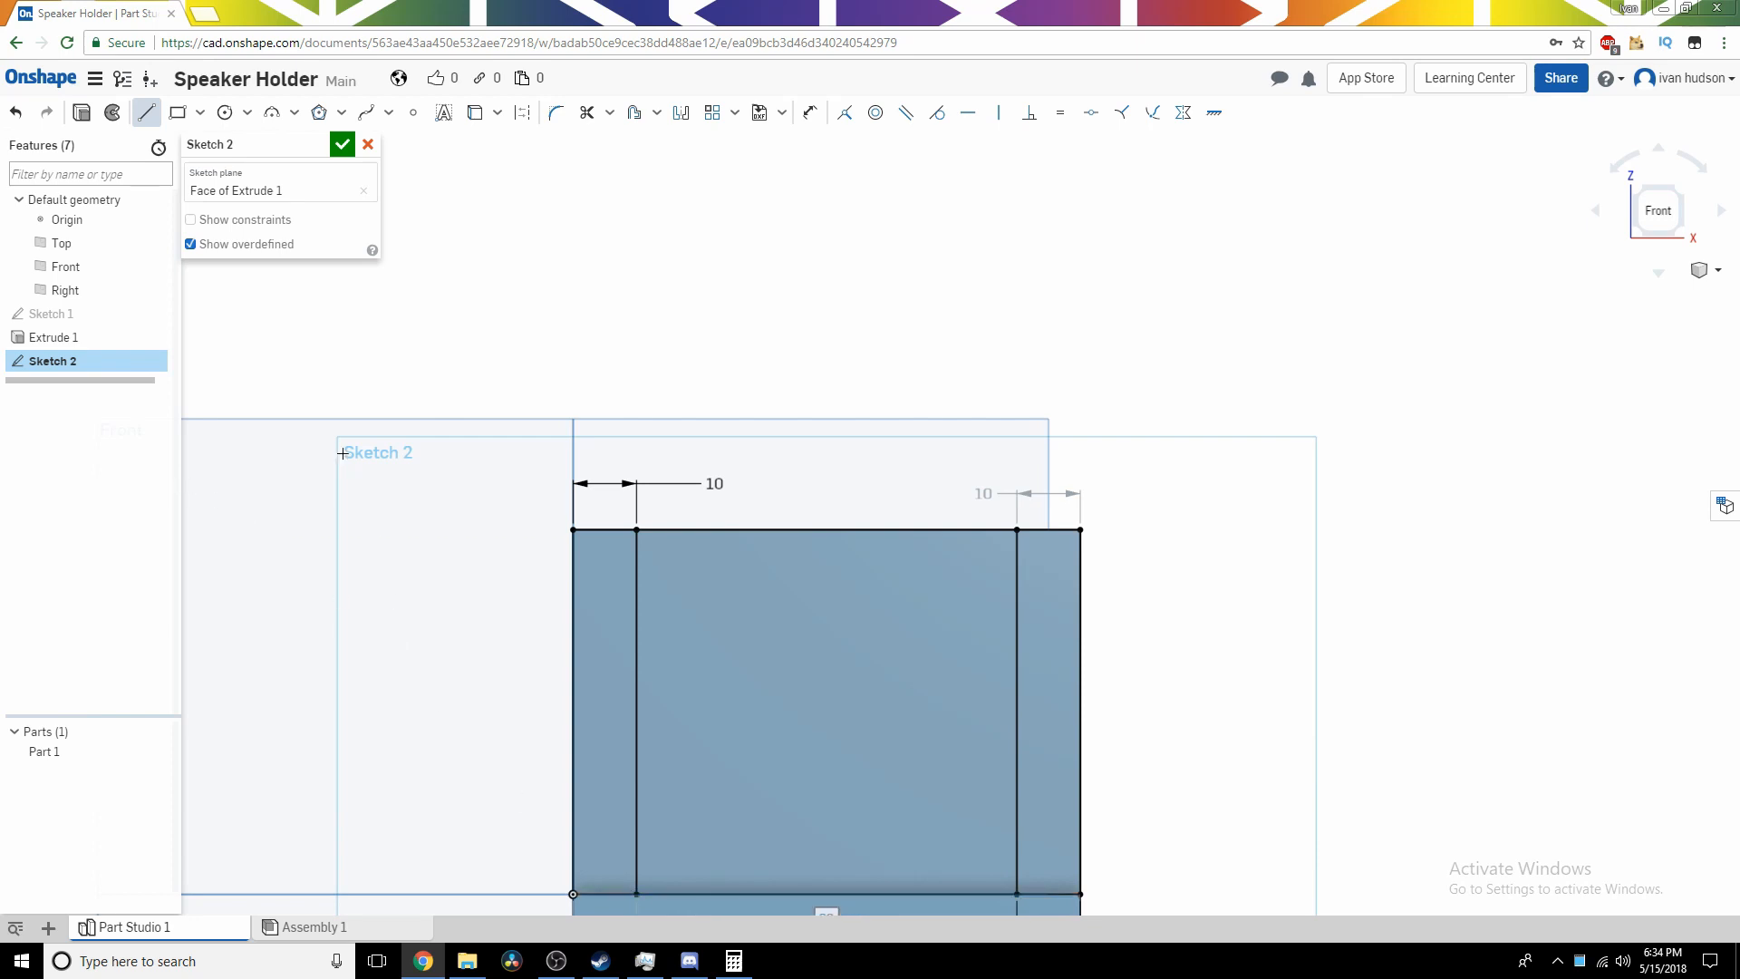
pyautogui.click(343, 144)
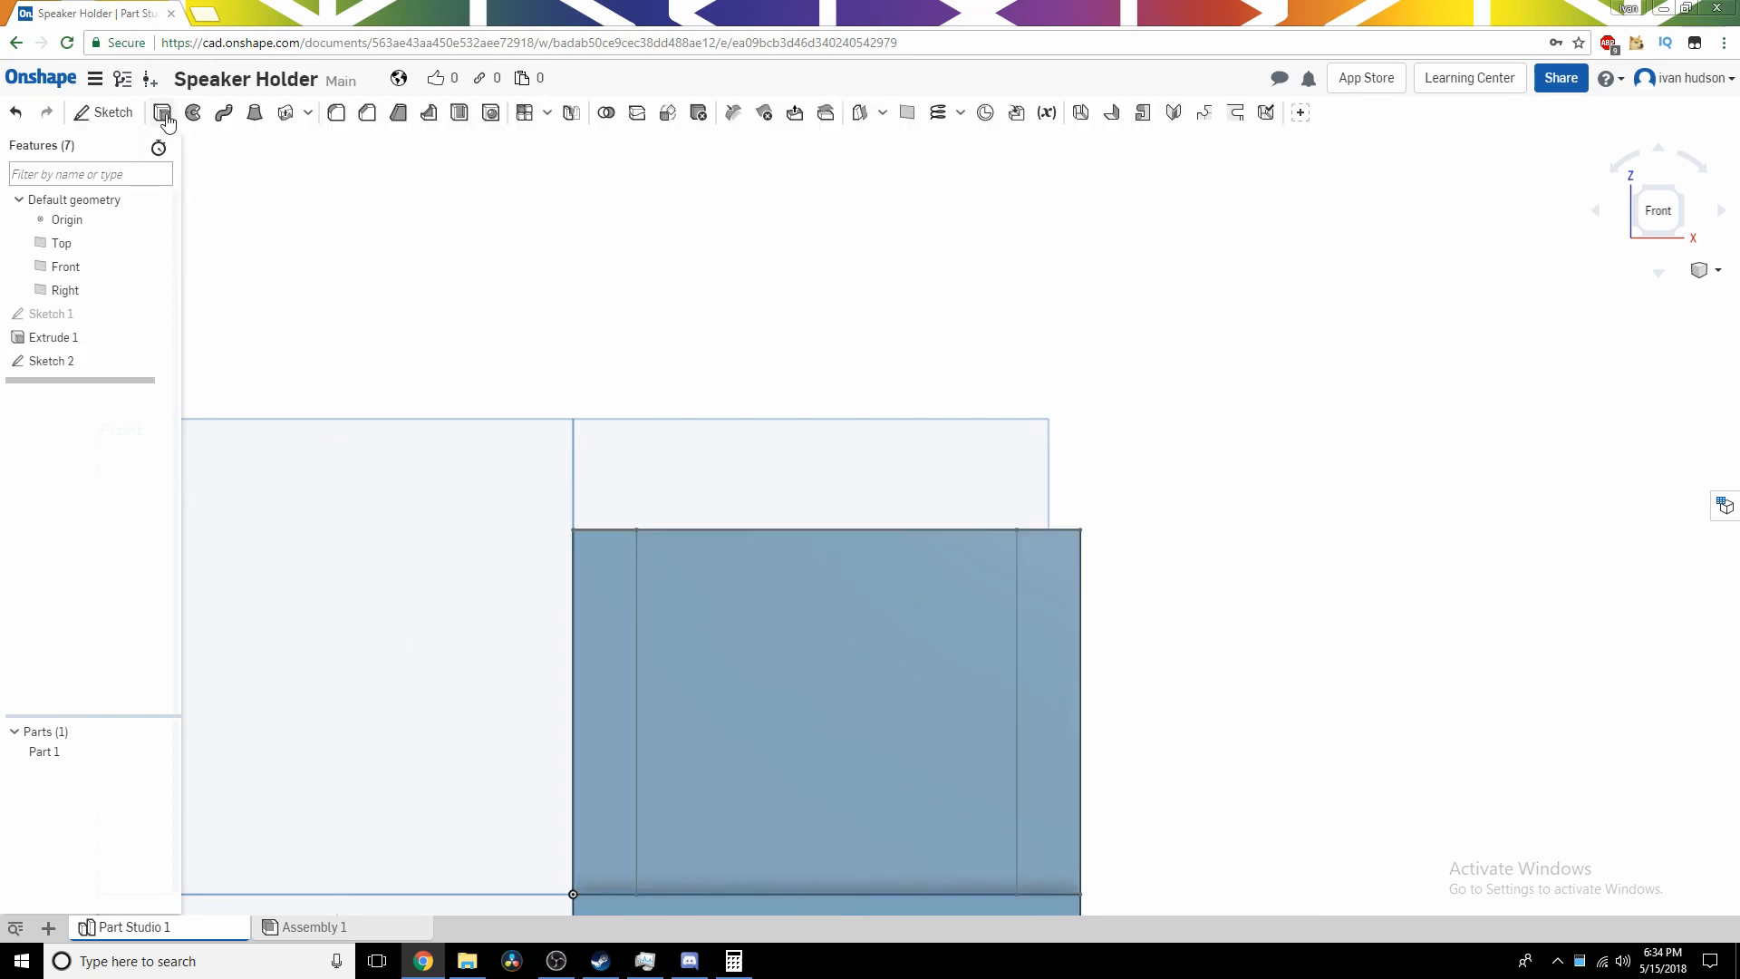
# Extrude the region between the strips as a 69 mm deep removal through both uprights.
pyautogui.click(165, 115)
pyautogui.click(286, 192)
pyautogui.click(831, 738)
pyautogui.moveTo(544, 797); pyautogui.dragTo(718, 842, button='right')
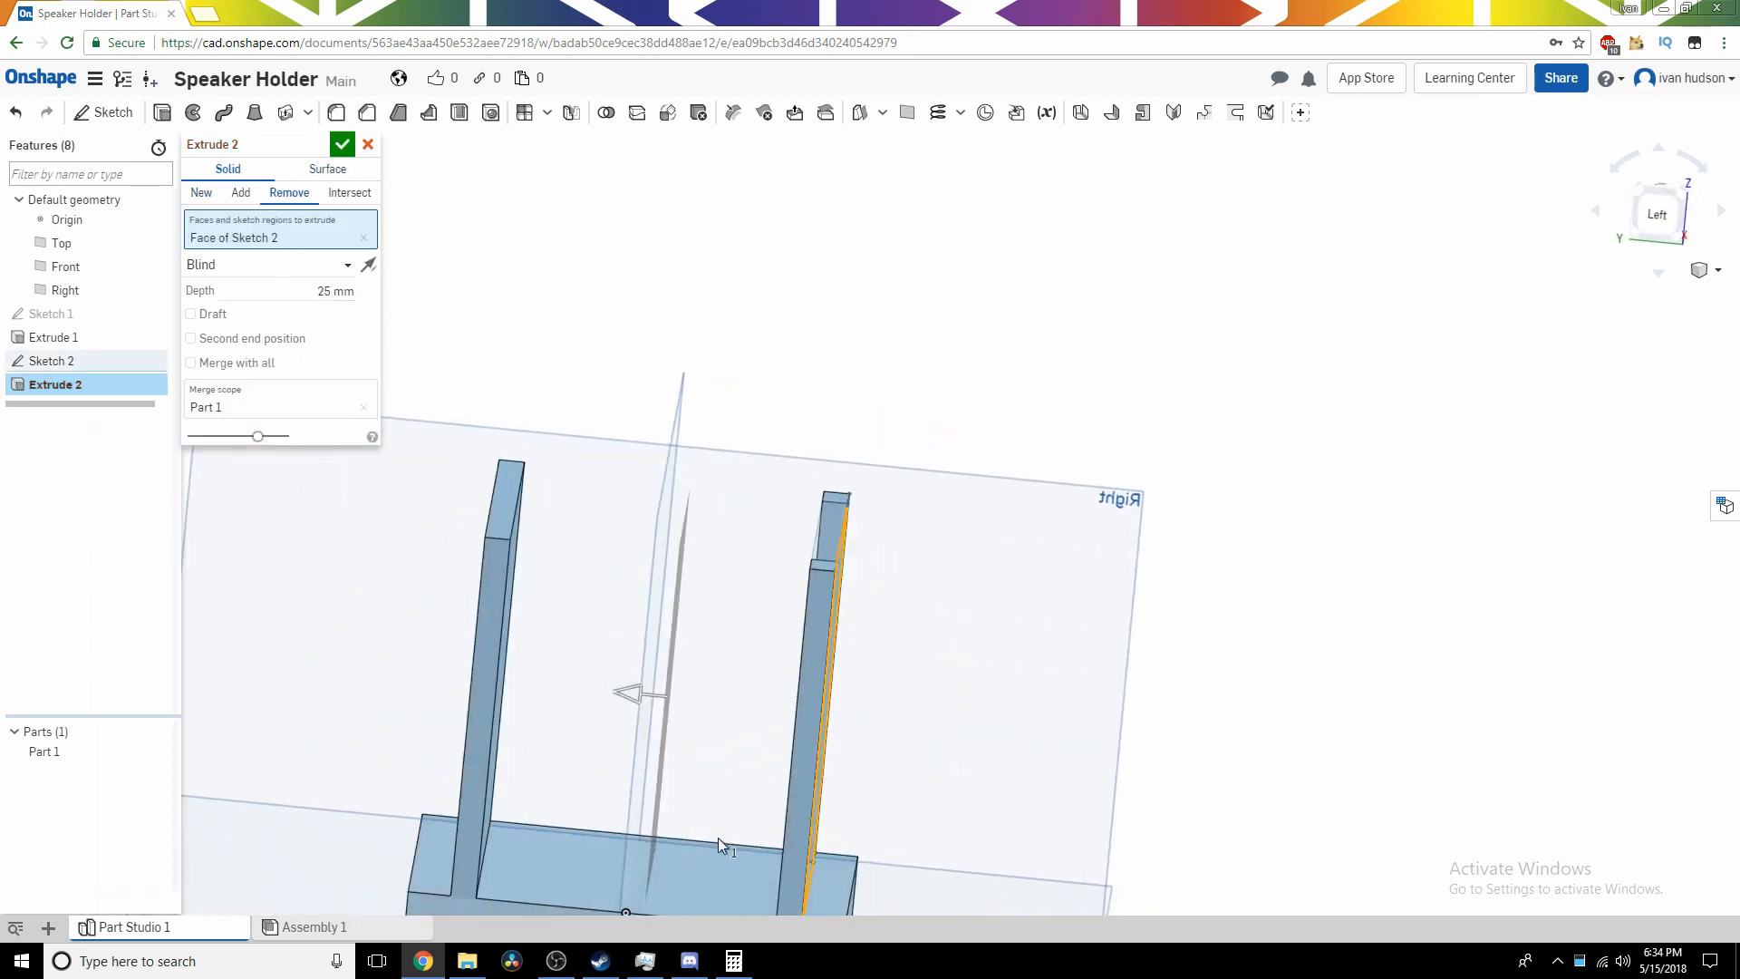
pyautogui.click(298, 290)
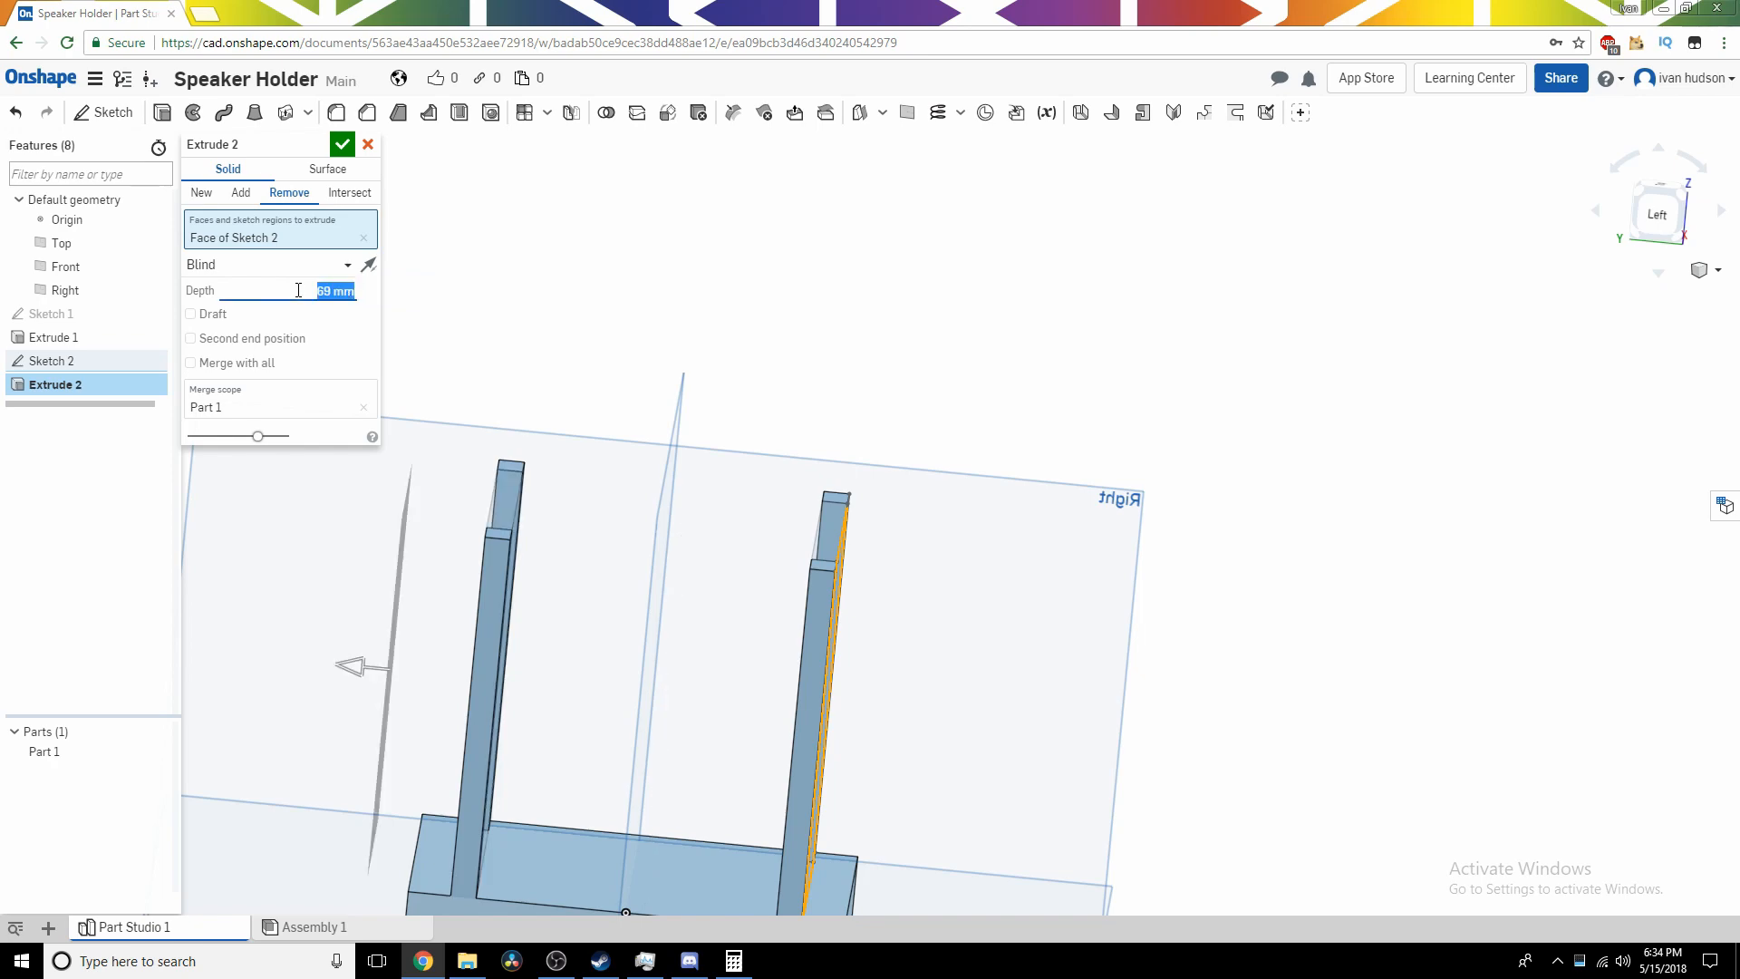
pyautogui.moveTo(681, 498); pyautogui.dragTo(437, 416, button='right')
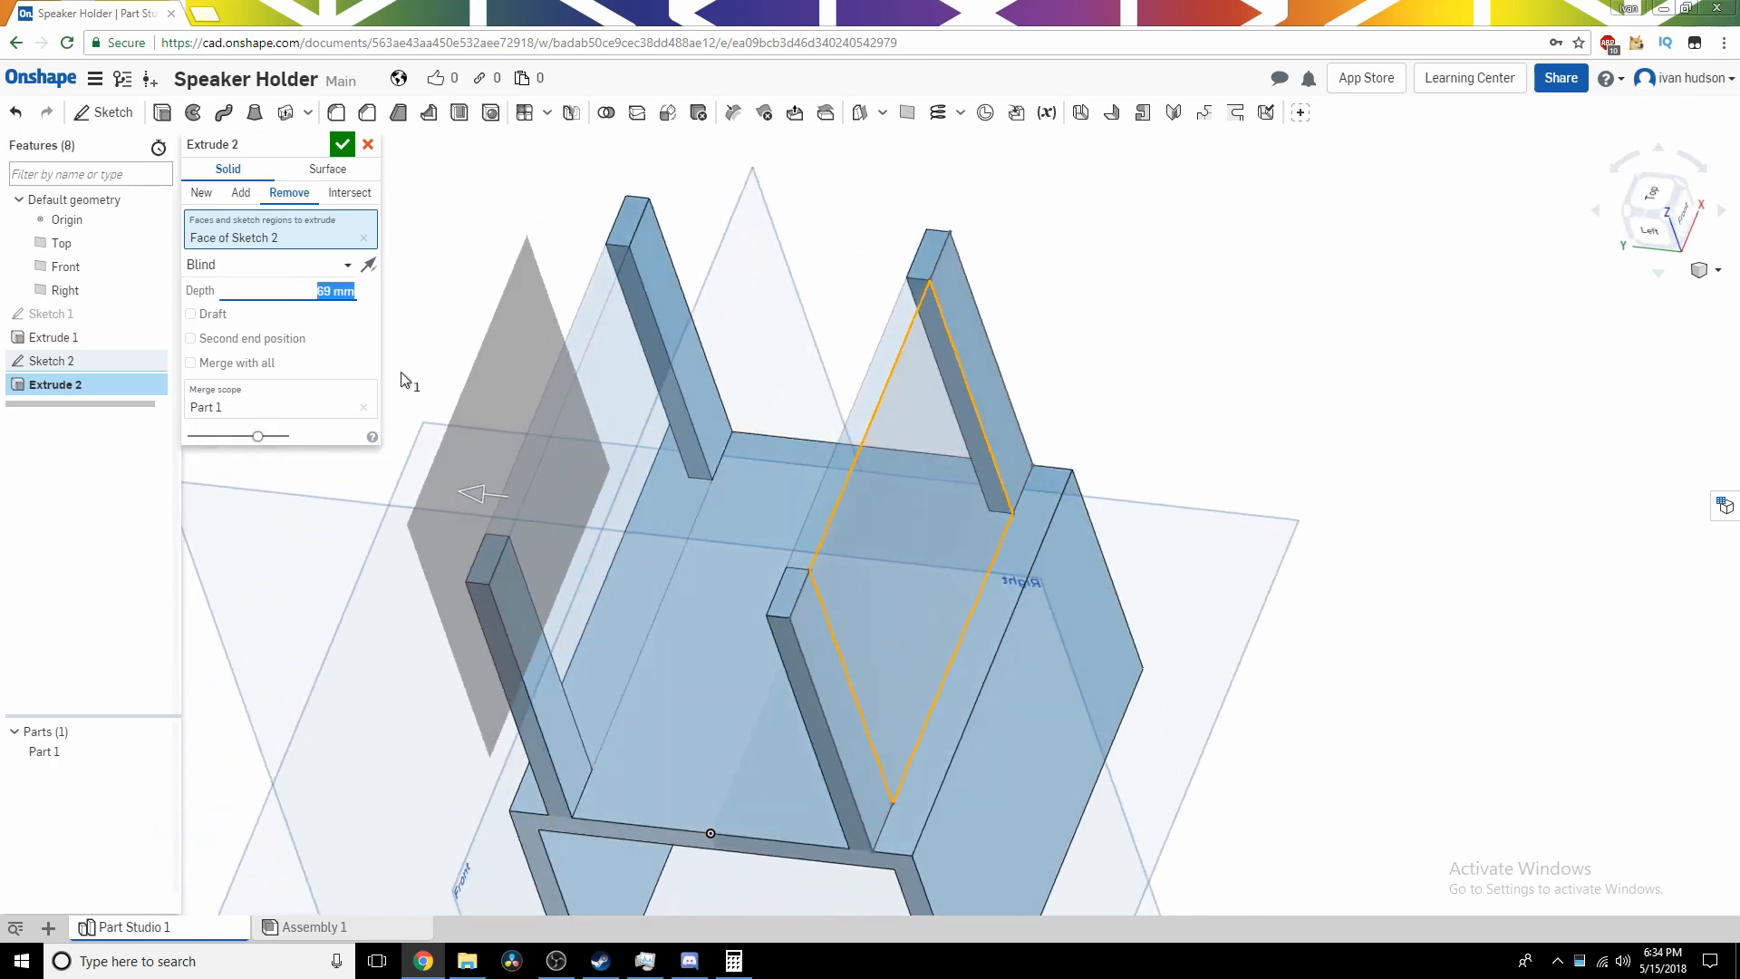
pyautogui.click(341, 148)
# Examine the cut uprights at an angle and the lower front leg face straight from the front.
pyautogui.moveTo(886, 603); pyautogui.dragTo(844, 614, button='right')
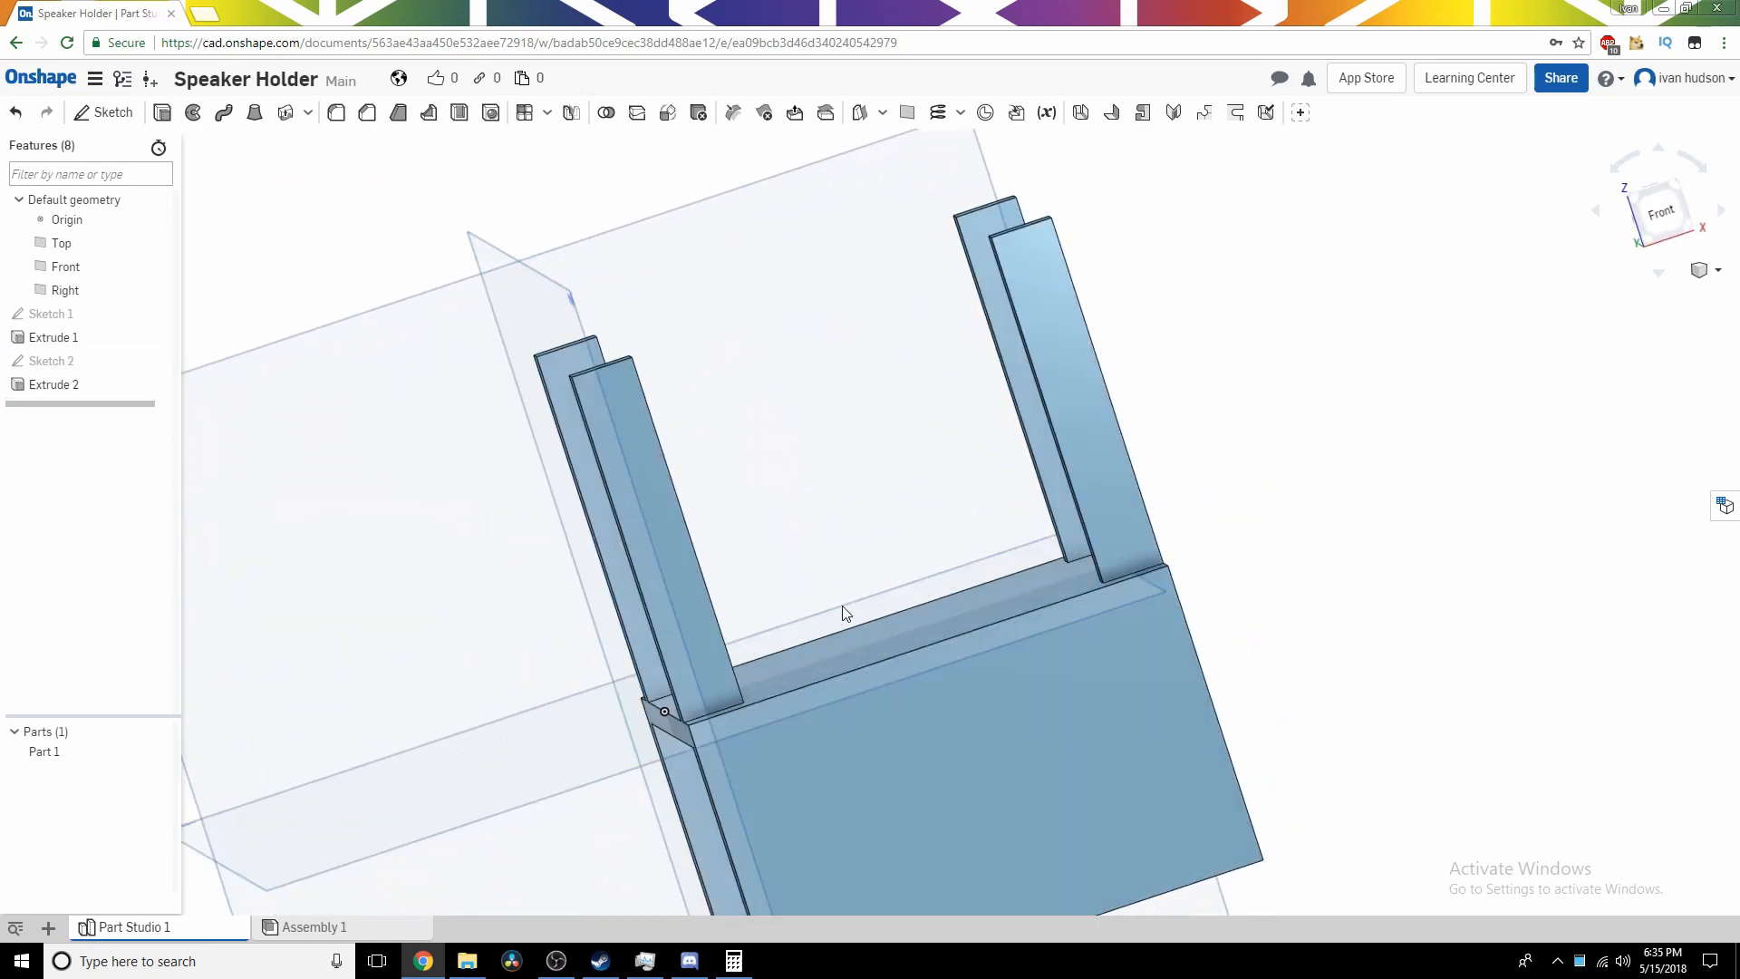
pyautogui.click(1659, 211)
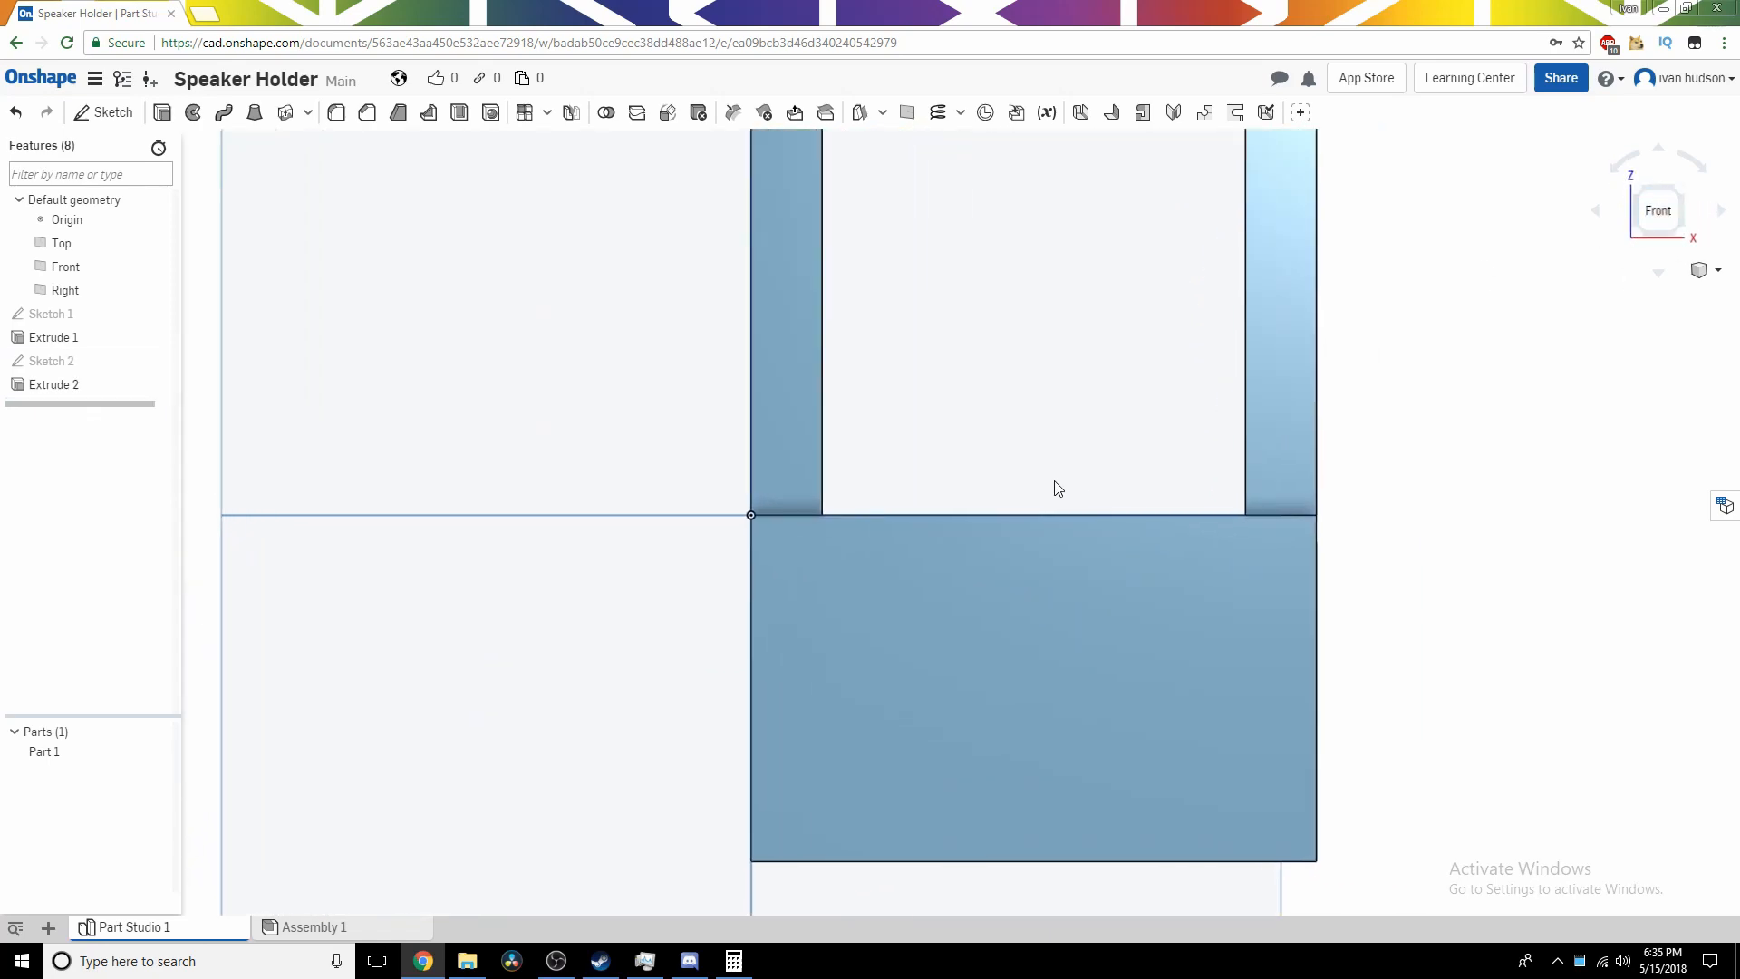
pyautogui.moveTo(1006, 515); pyautogui.dragTo(1618, 271, button='right')
pyautogui.click(1642, 216)
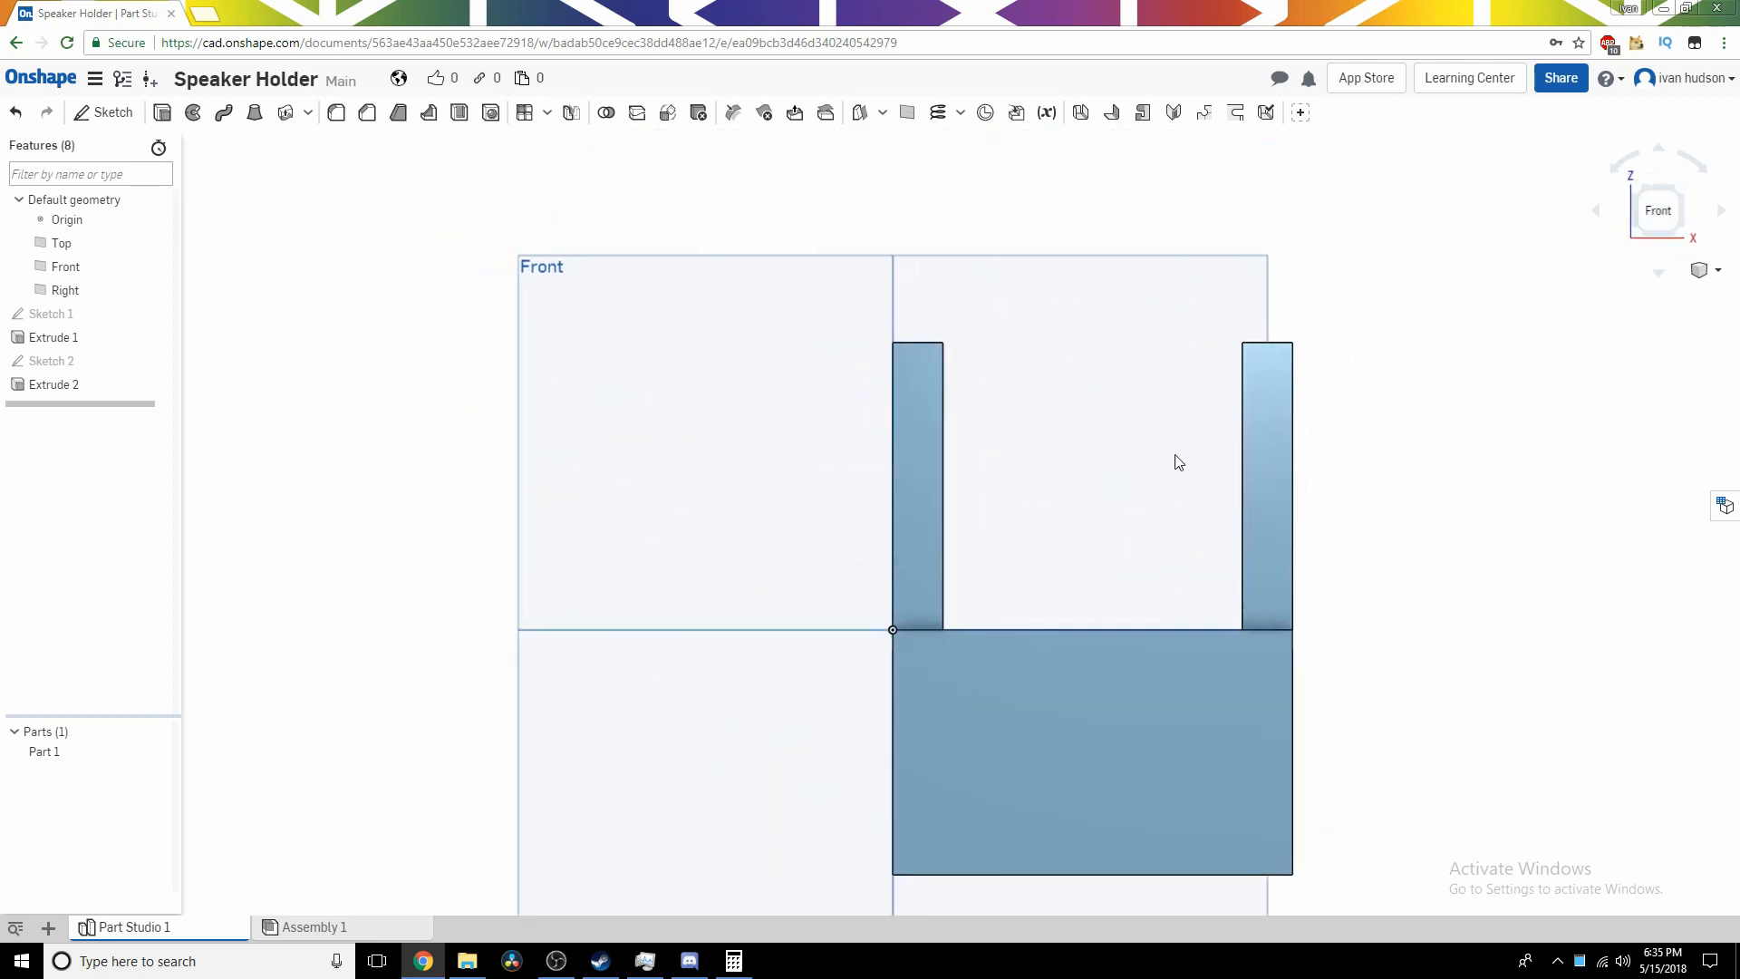
pyautogui.moveTo(1063, 395)
pyautogui.mouseDown(button='right')
pyautogui.moveTo(913, 400)
pyautogui.moveTo(1084, 411)
pyautogui.mouseUp(button='right')
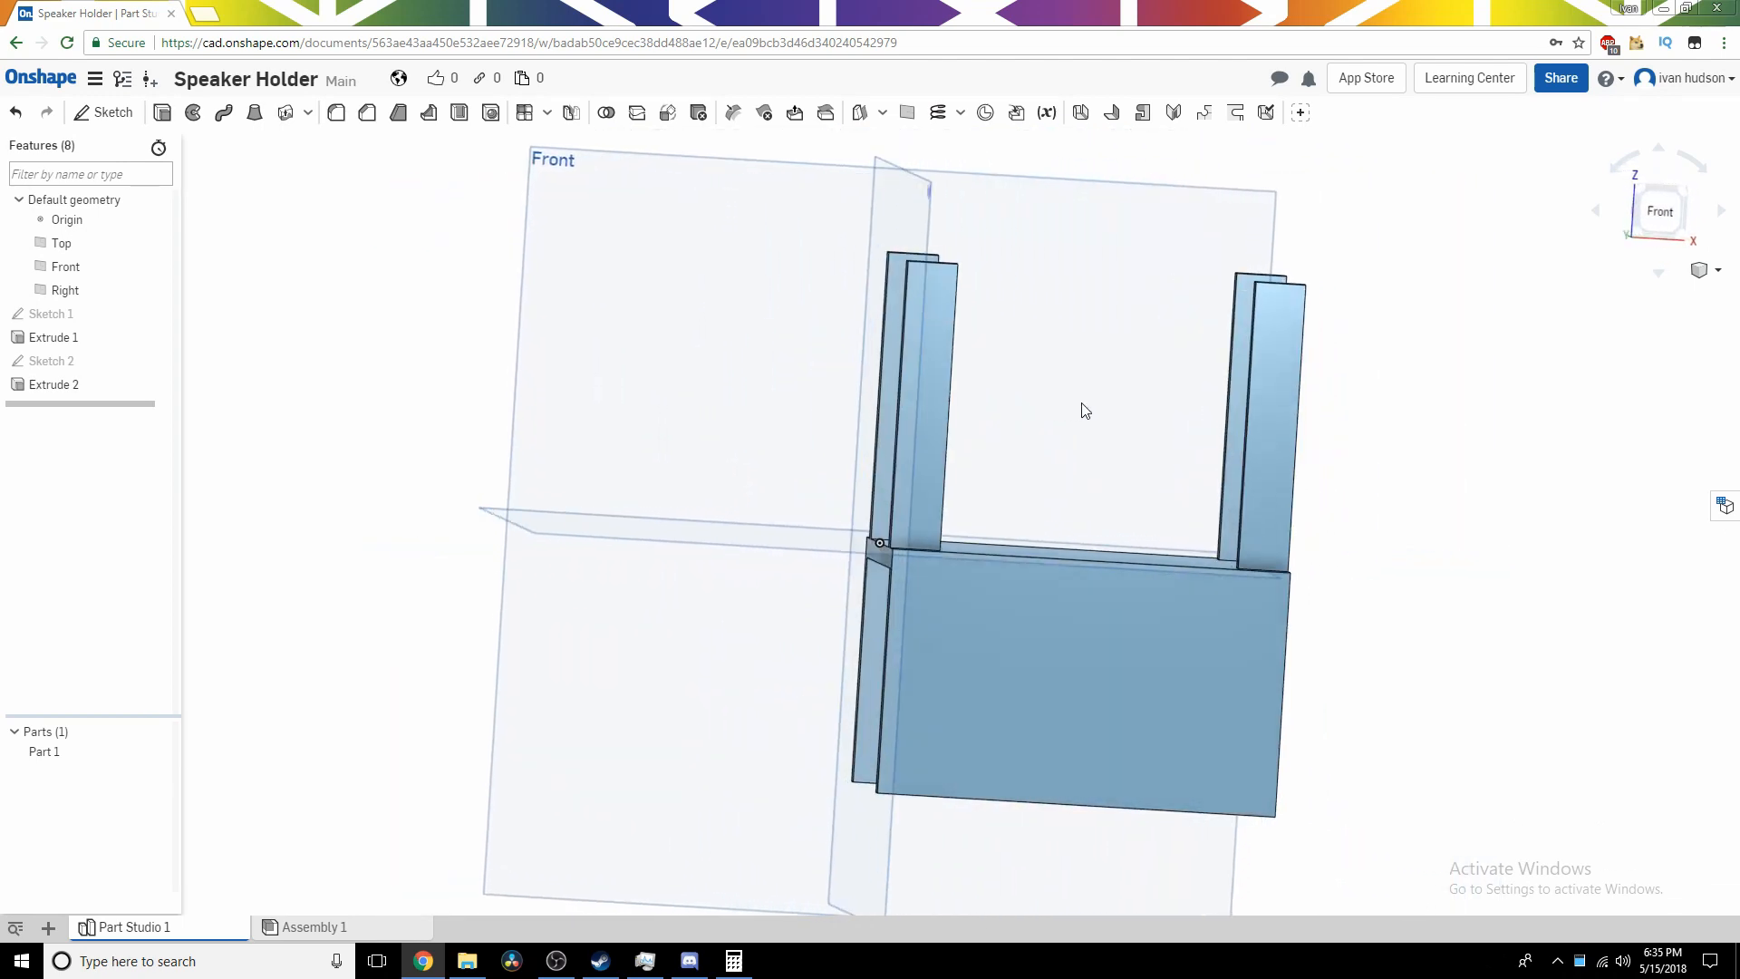
pyautogui.click(1666, 225)
pyautogui.scroll(3, 1090, 600)
pyautogui.moveTo(1089, 600); pyautogui.dragTo(863, 536, button='middle')
pyautogui.scroll(-1, 863, 536)
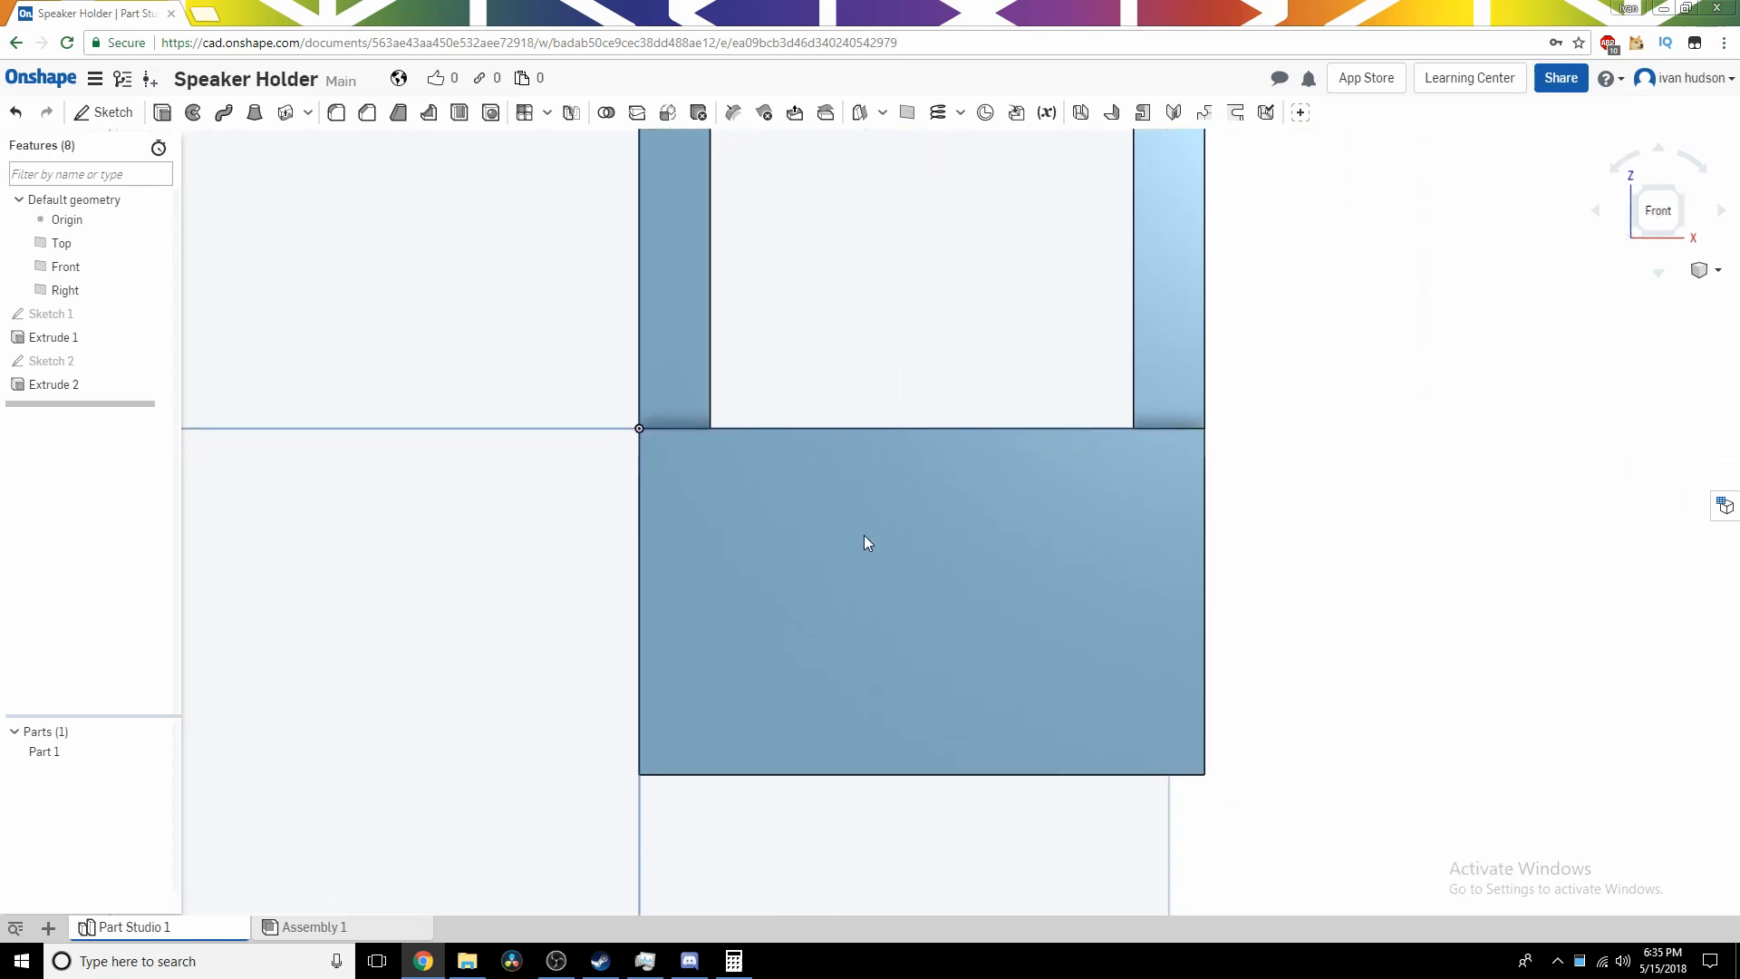
pyautogui.scroll(2, 862, 535)
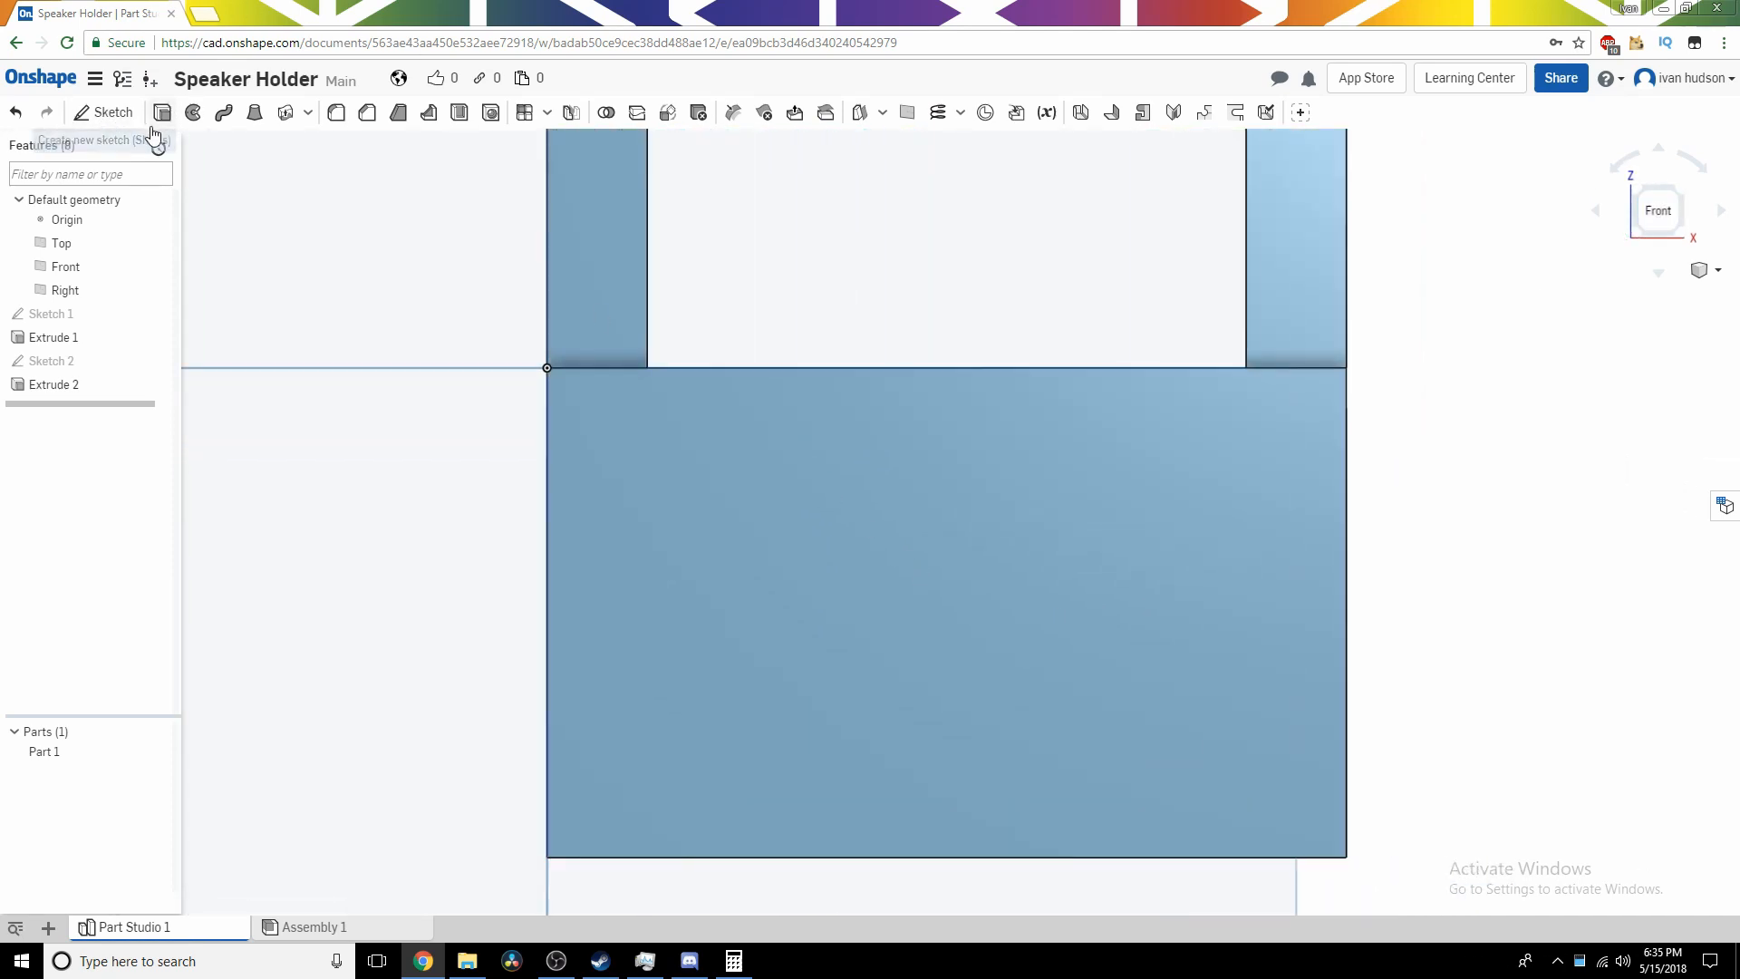
# Start a sketch on the lower front leg face and outline a full-height strip about 6.7 mm wide along its left edge.
pyautogui.doubleClick(37, 363)
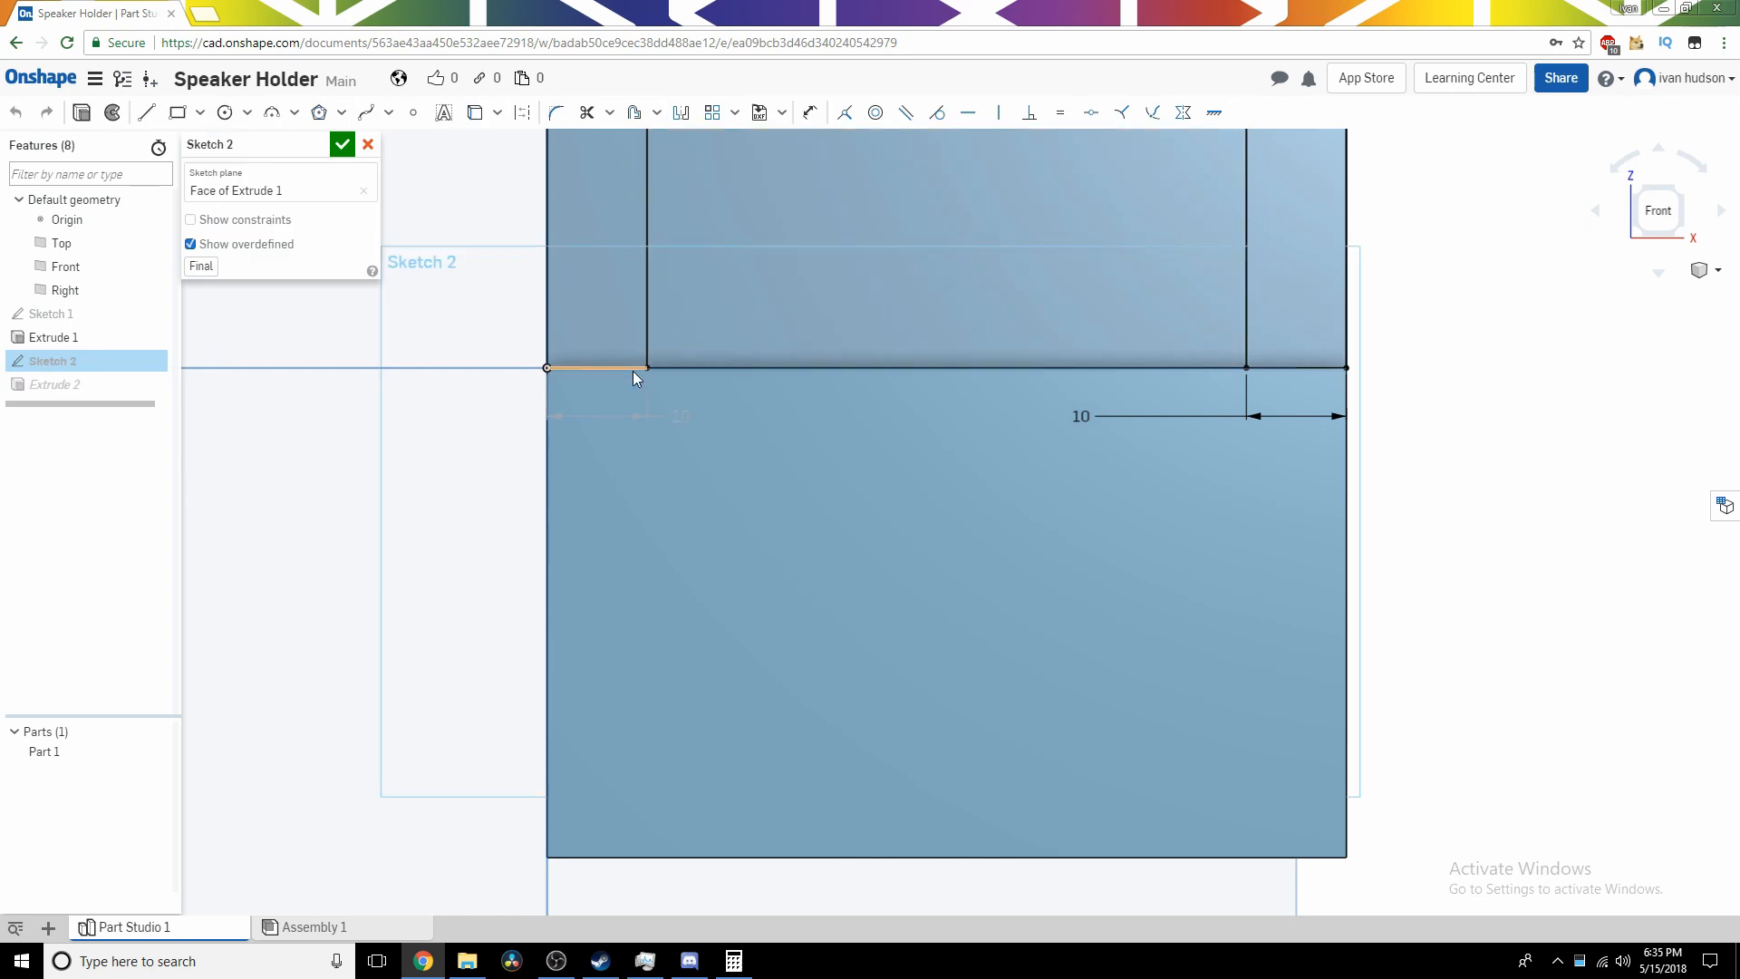
pyautogui.click(367, 145)
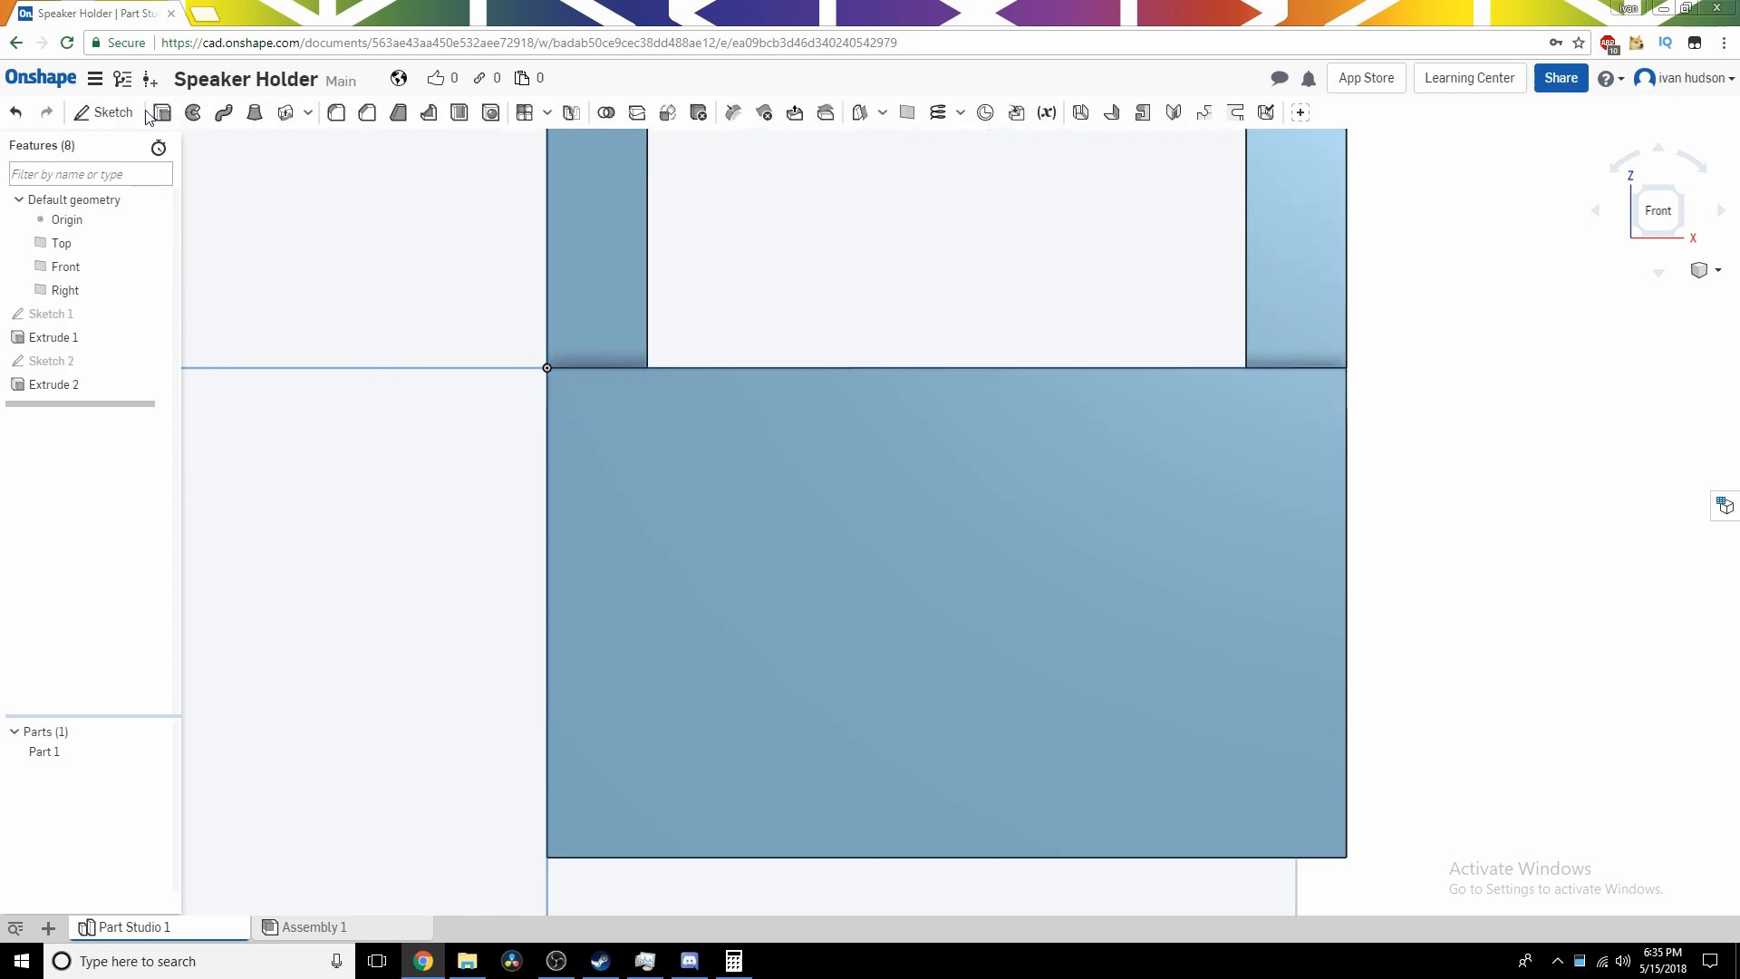
pyautogui.click(104, 112)
pyautogui.click(765, 730)
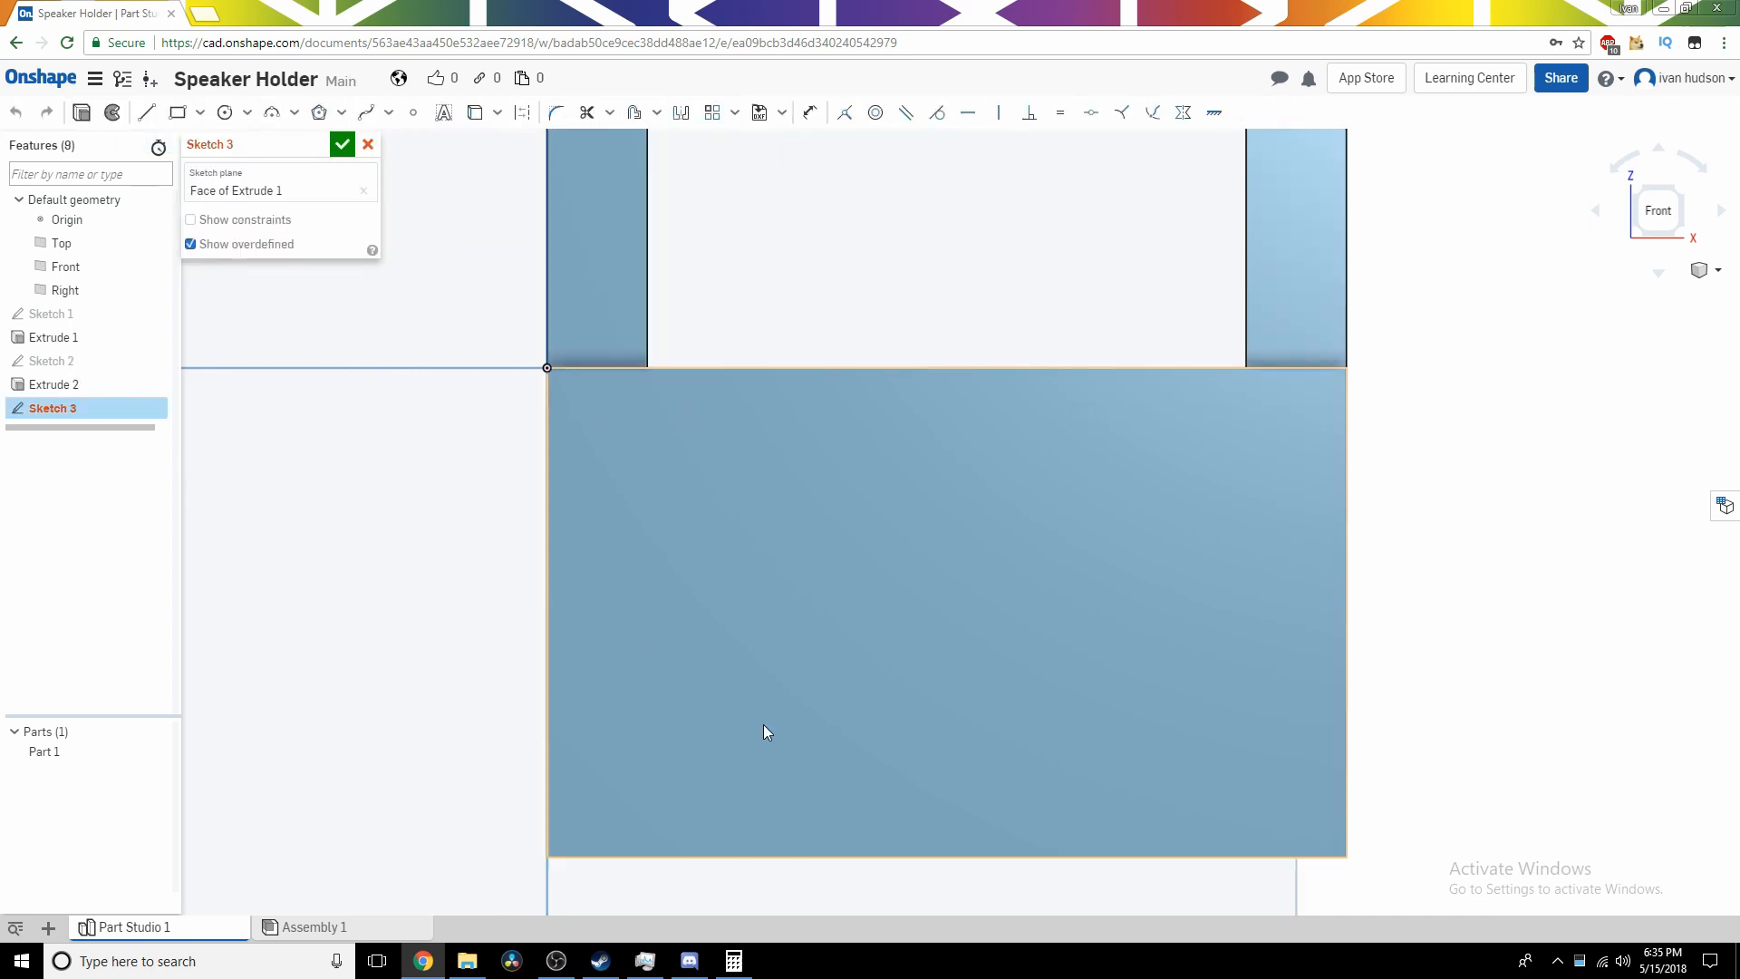
pyautogui.press('l')
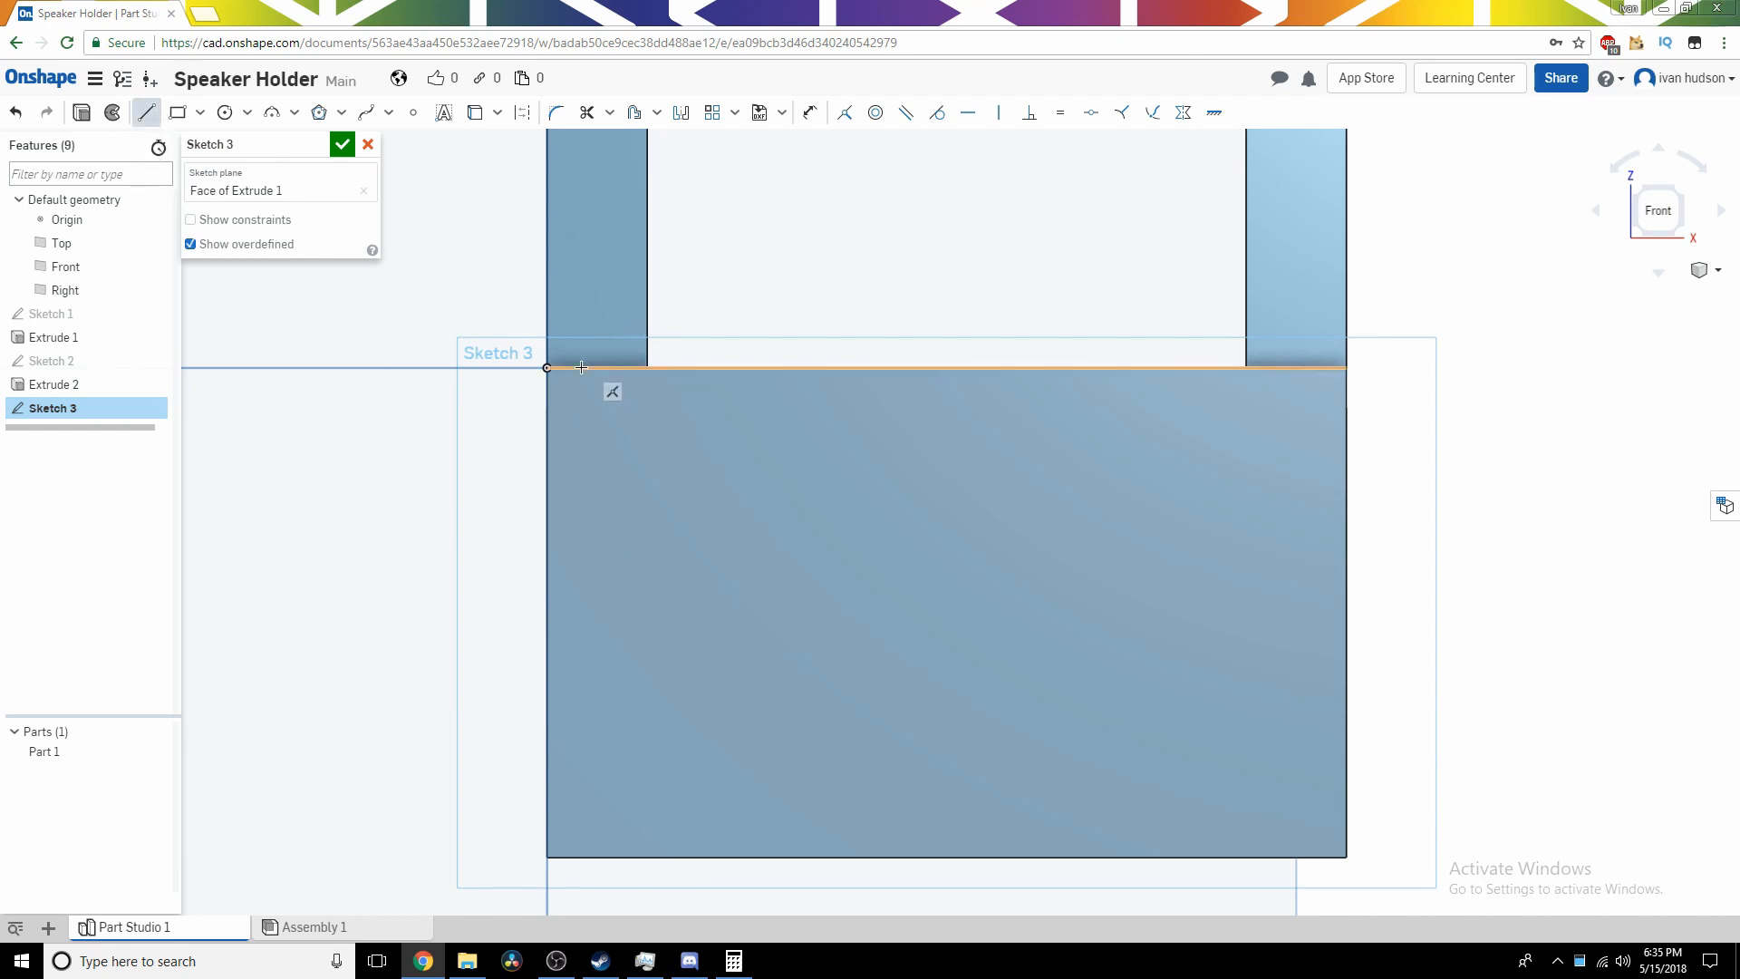
pyautogui.click(547, 369)
pyautogui.click(547, 856)
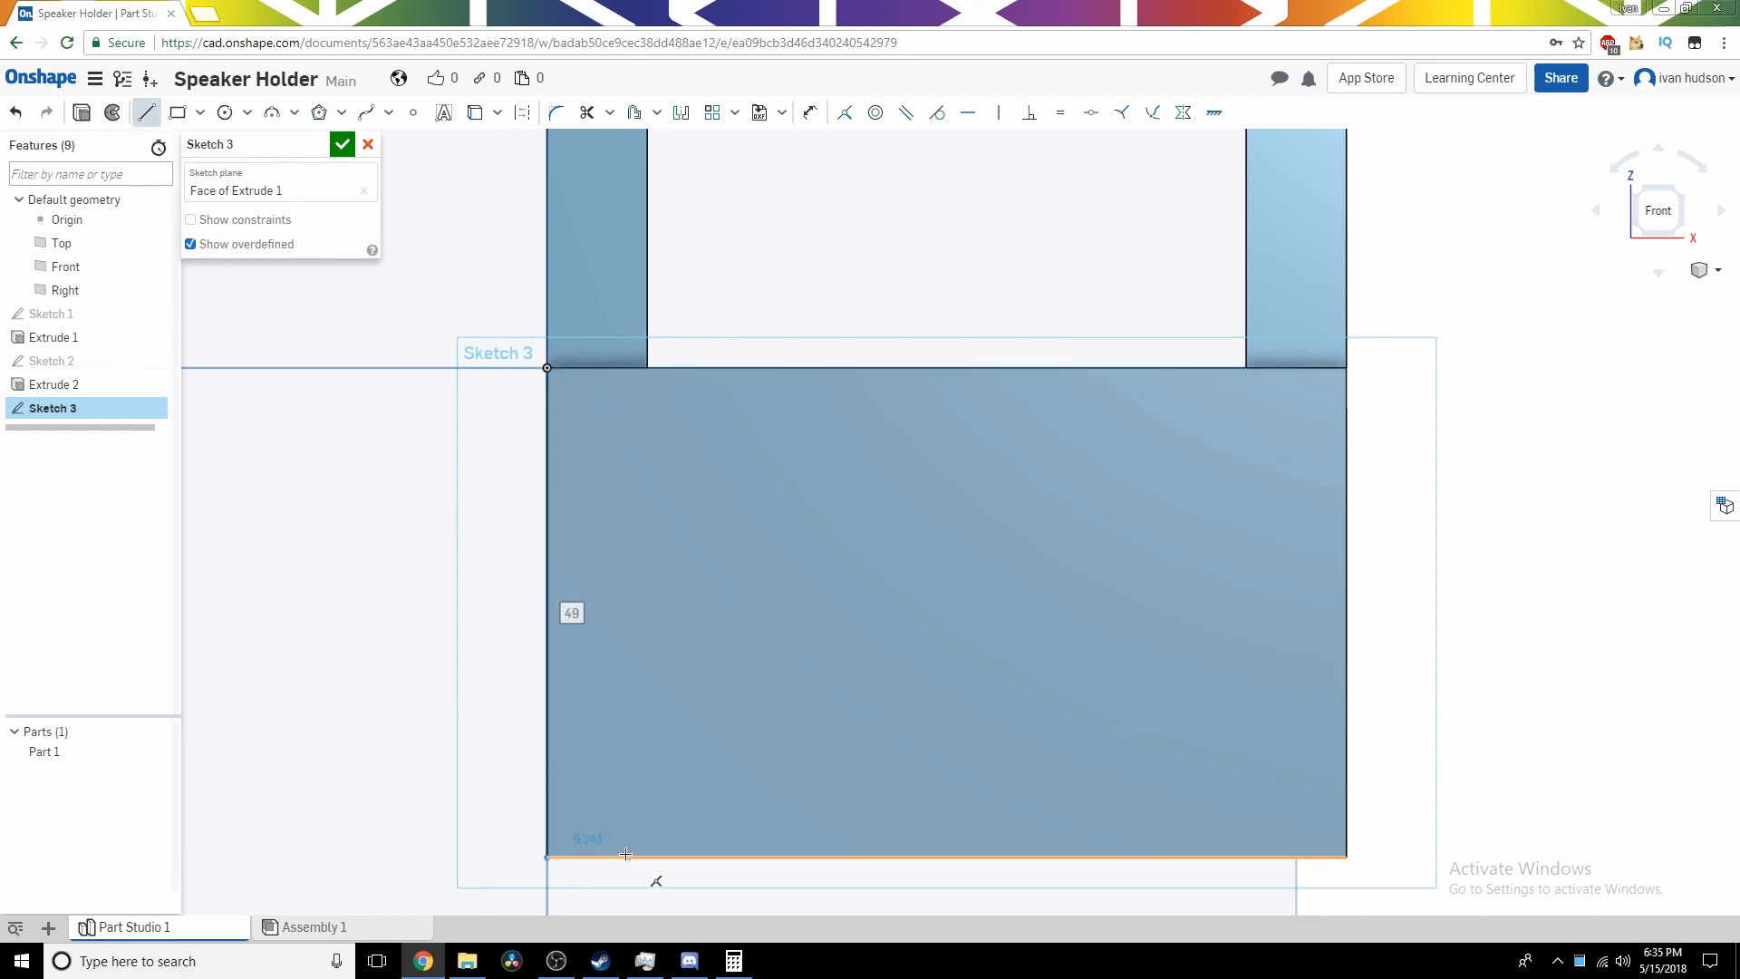
pyautogui.click(614, 857)
pyautogui.click(613, 369)
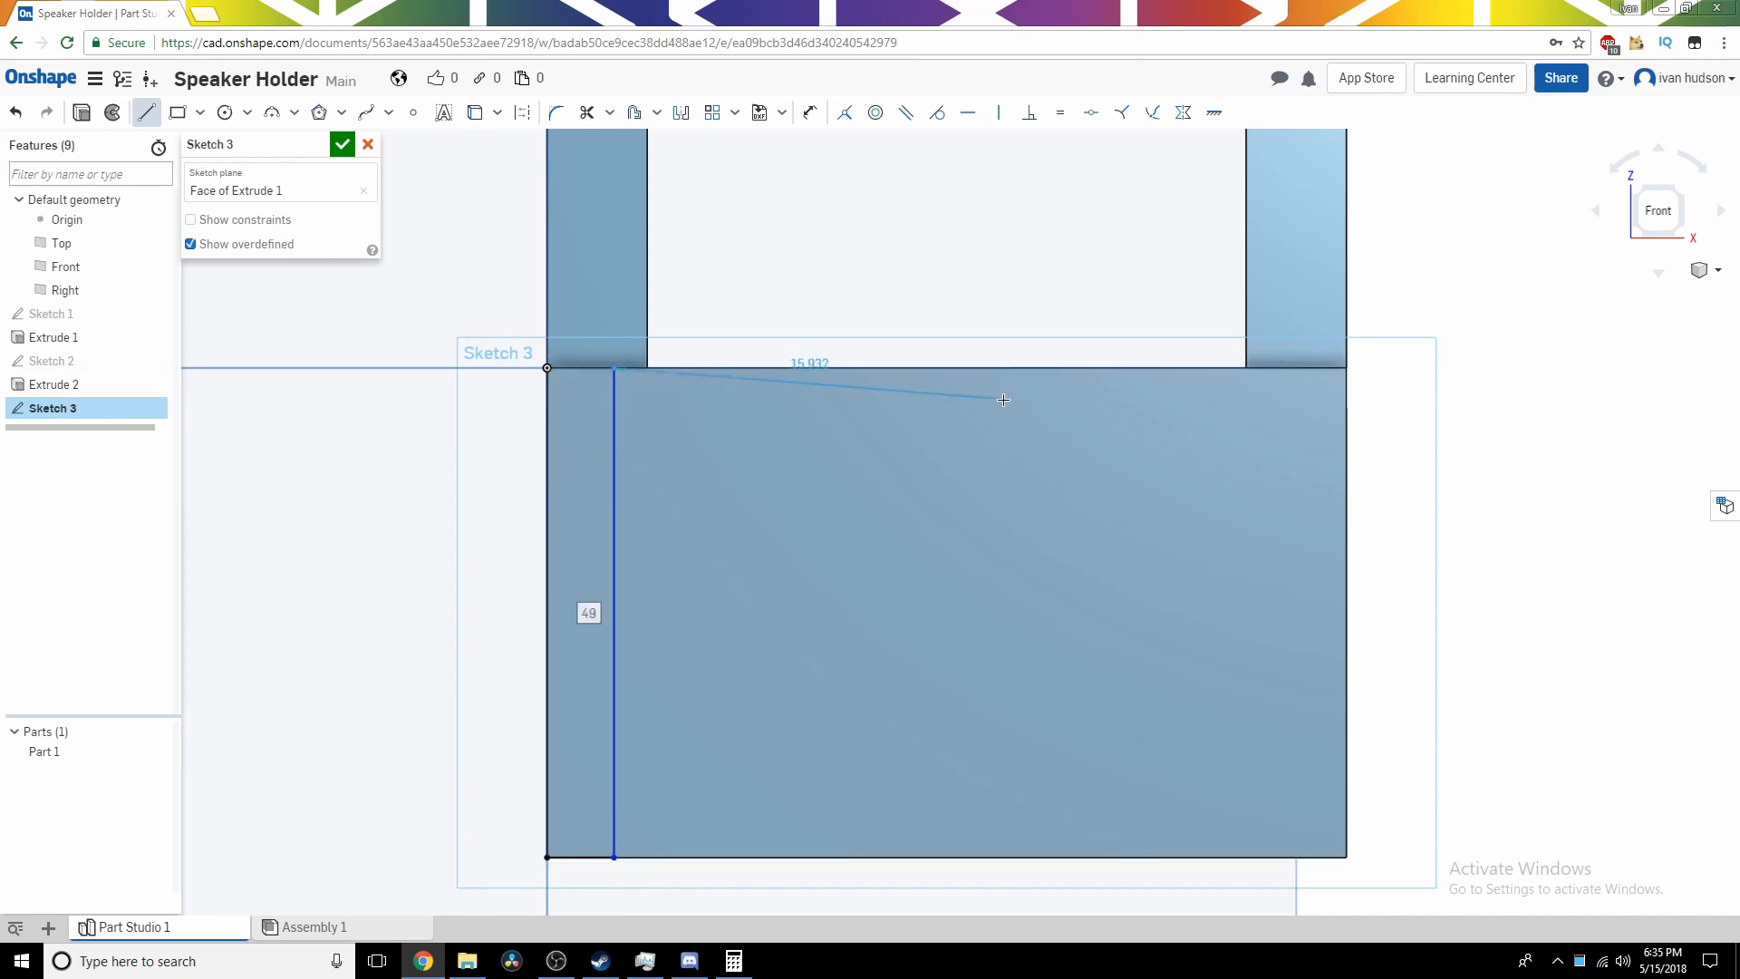
pyautogui.click(548, 369)
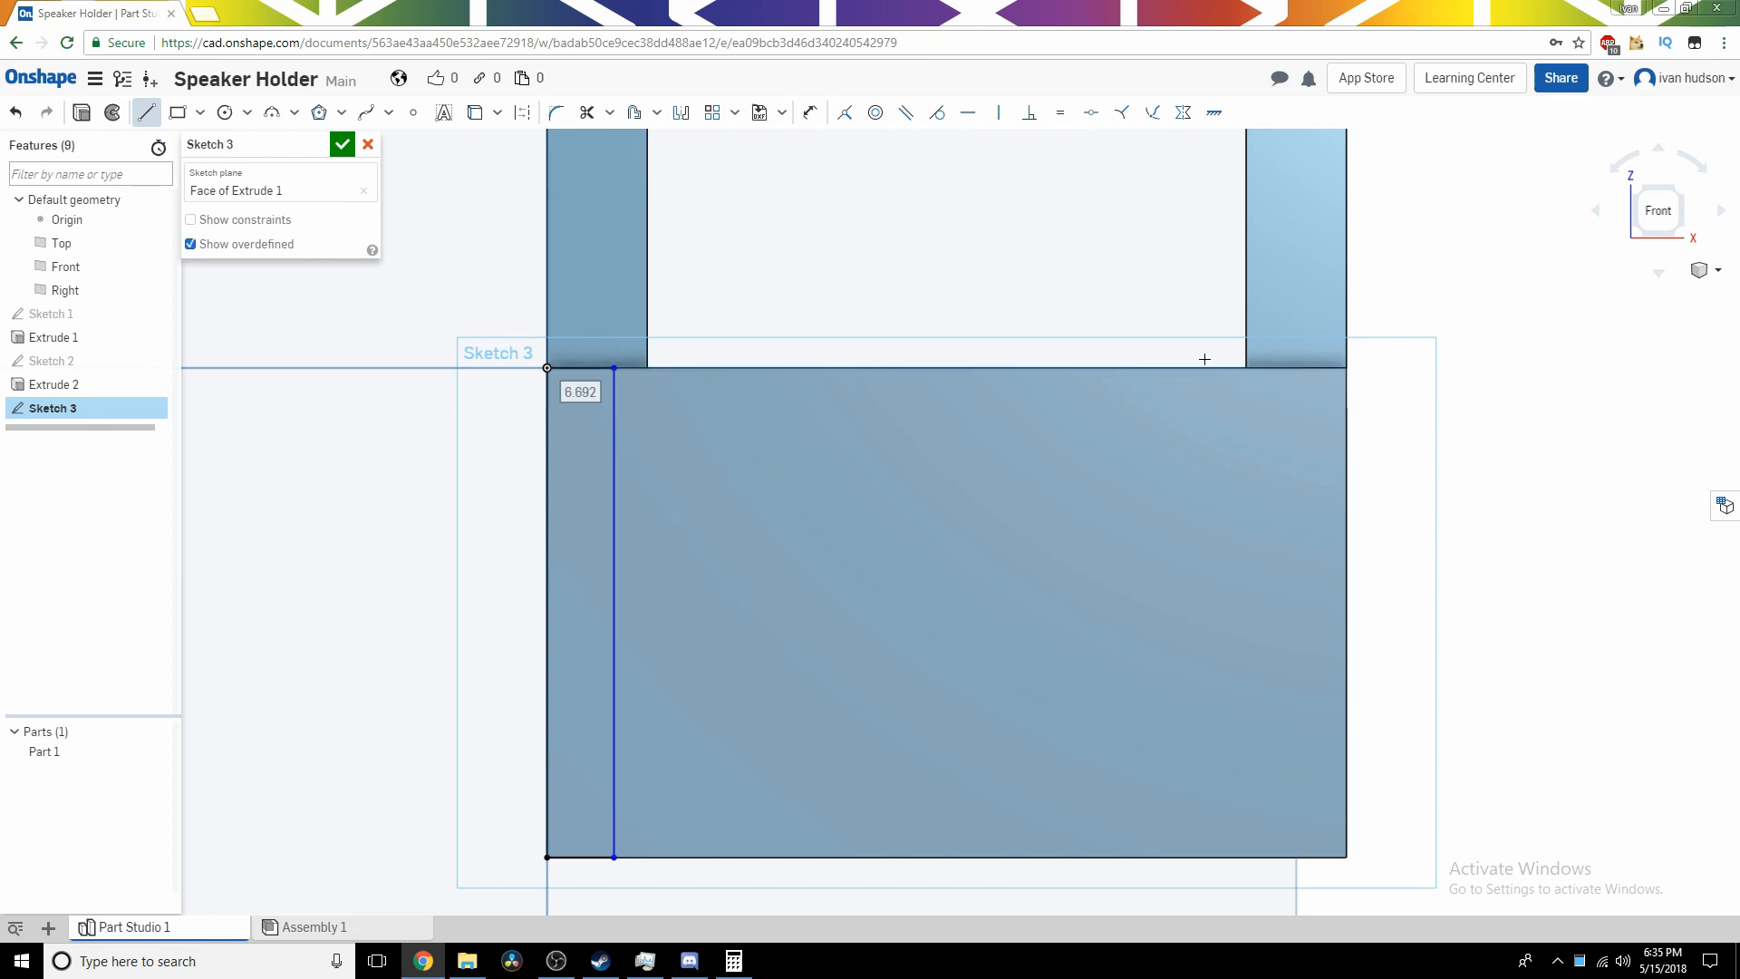
pyautogui.press('Escape')
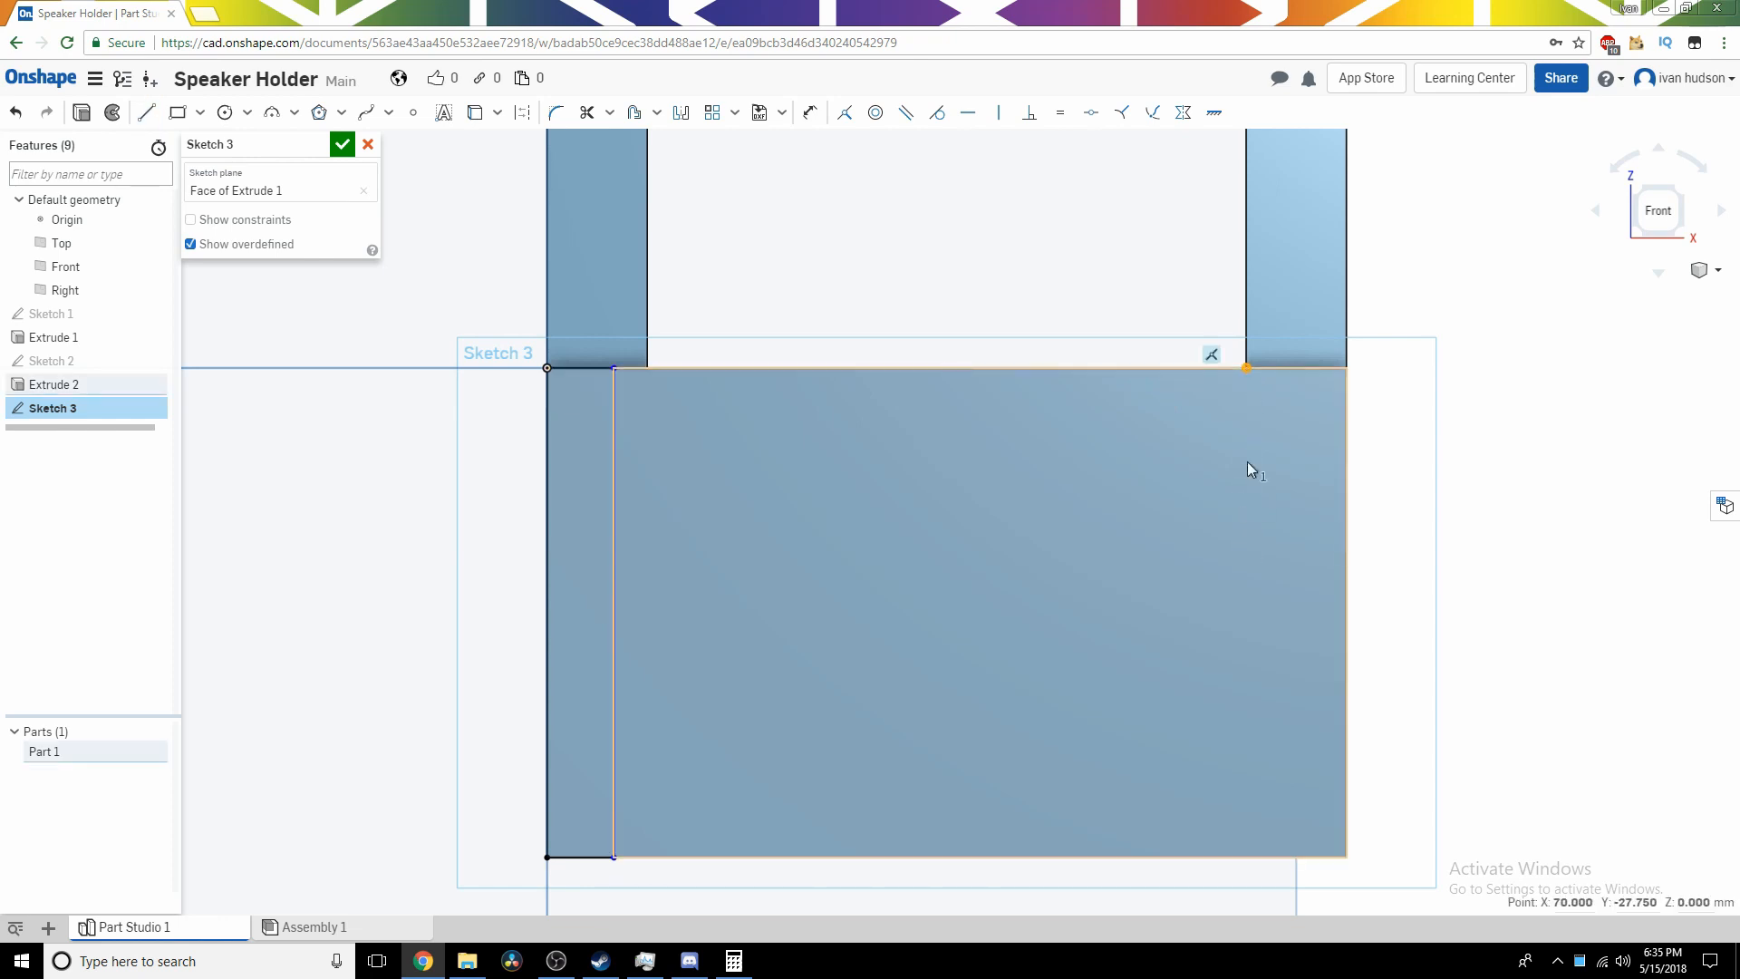
# Outline a matching full-height strip along the face's right edge, its inner line aligned with the inner edge of the upright above.
pyautogui.press('l')
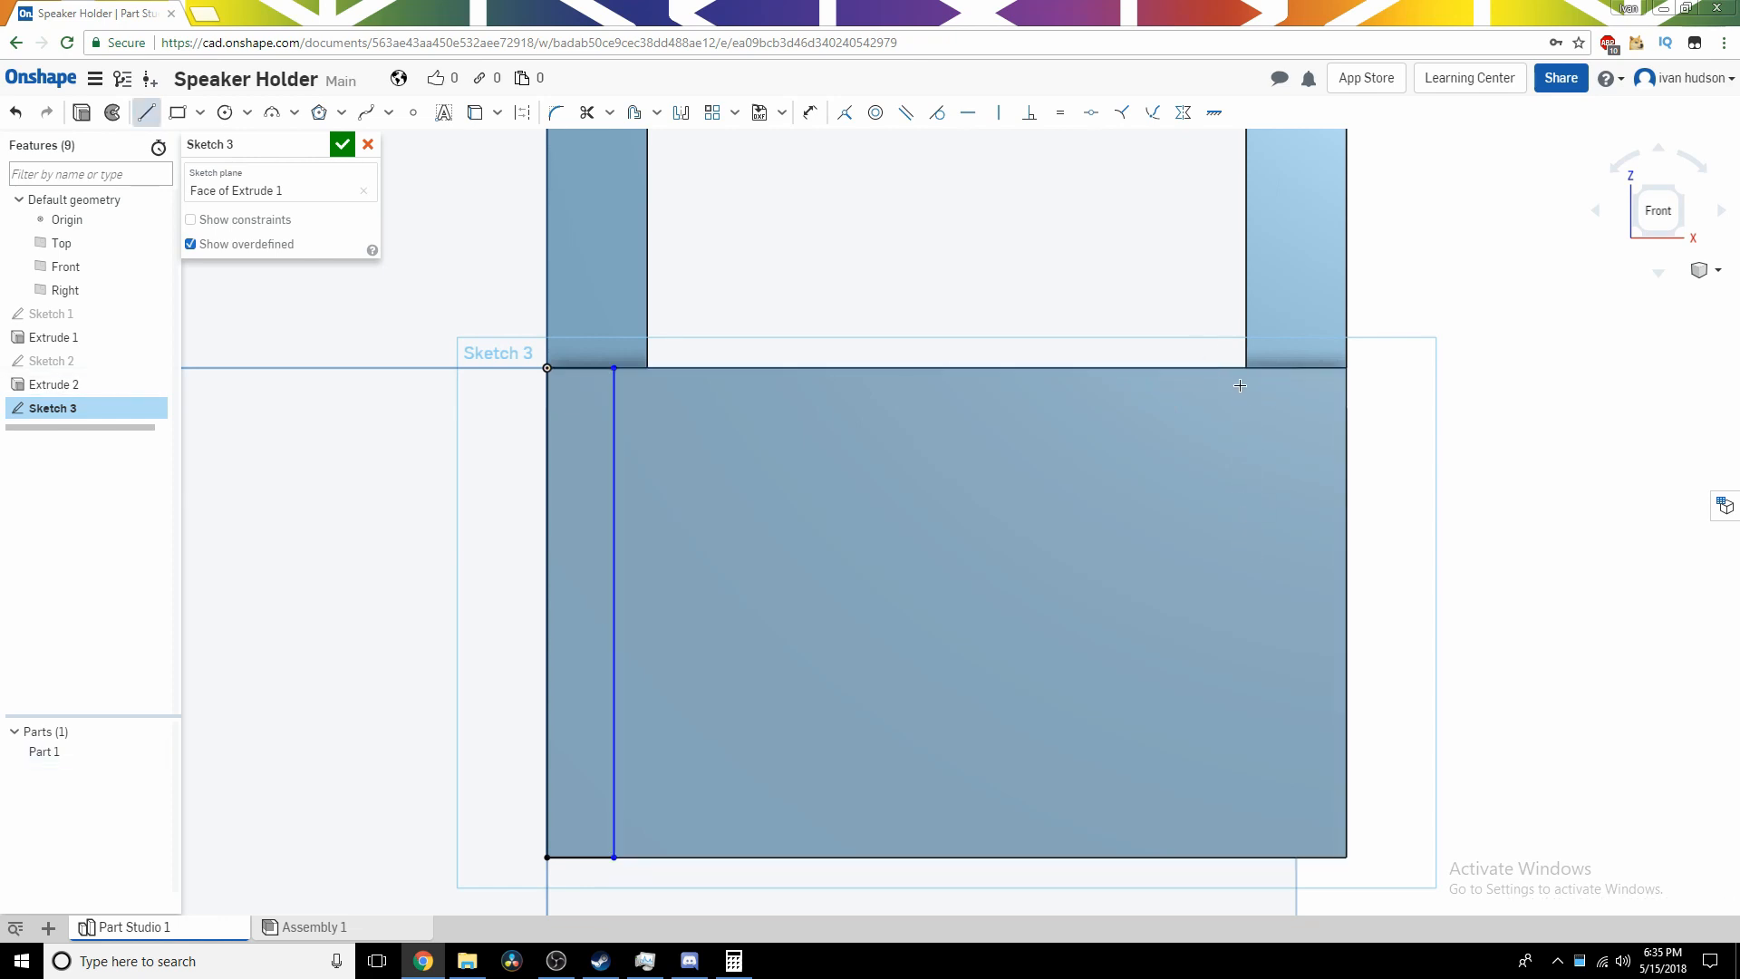
pyautogui.click(1246, 367)
pyautogui.click(1246, 857)
pyautogui.click(1346, 856)
pyautogui.click(1348, 368)
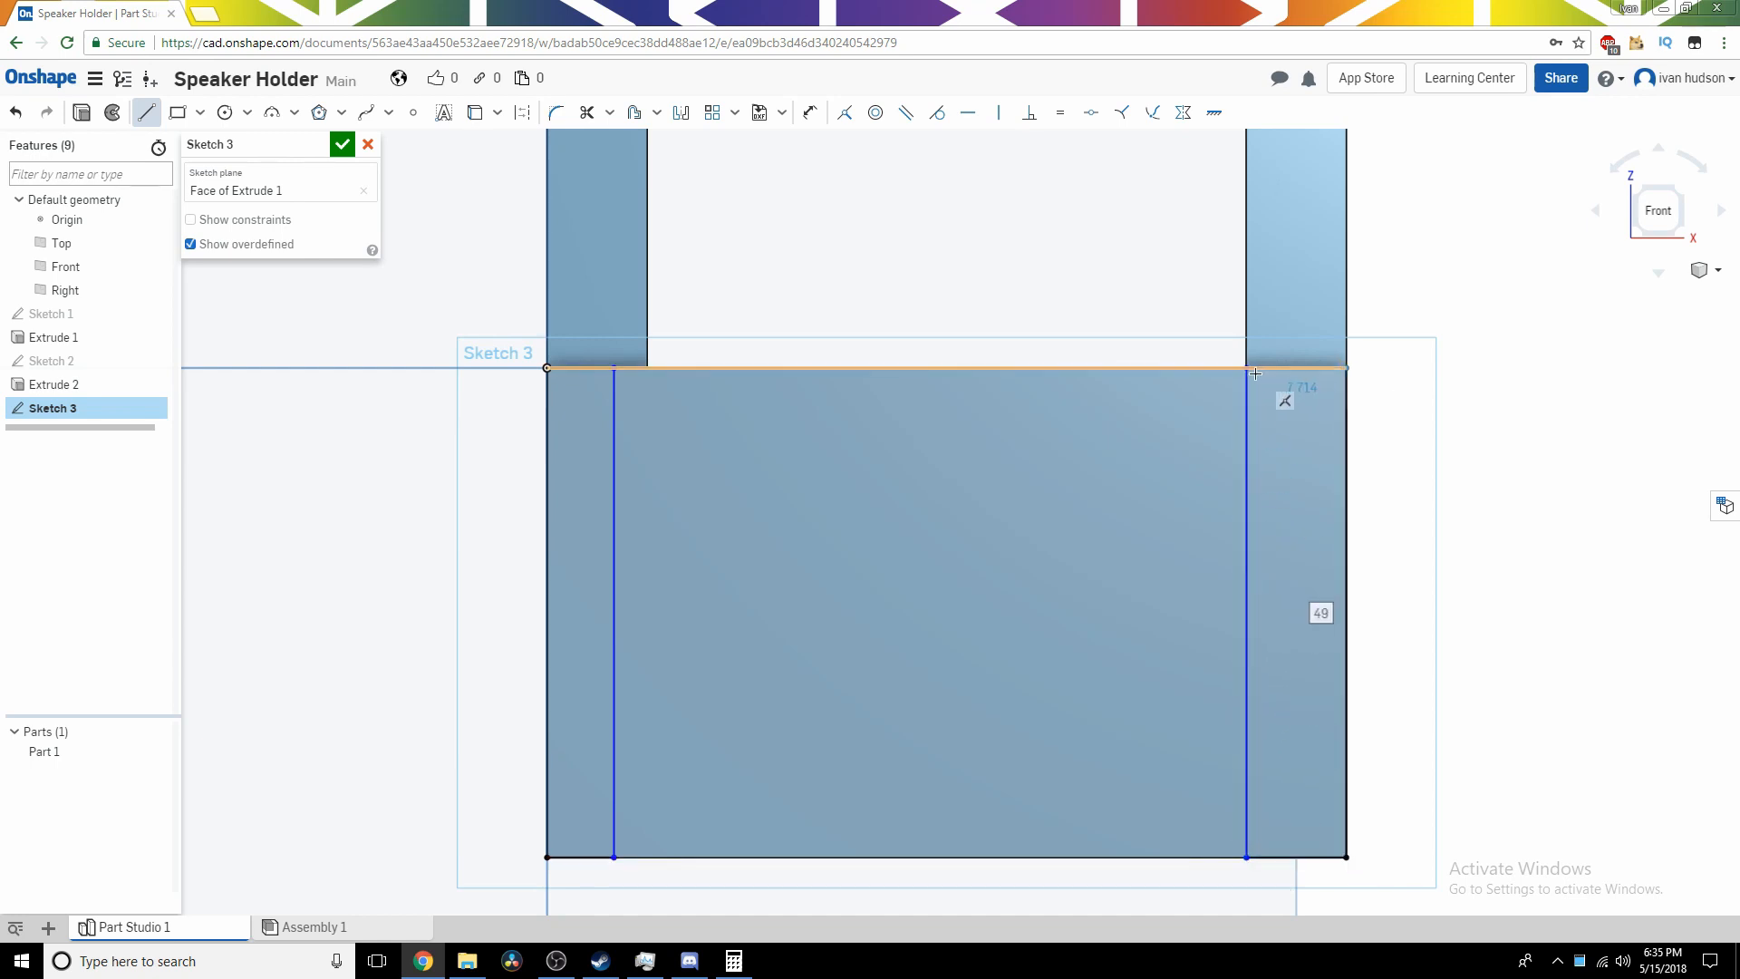
# Set the left strip's width to 10 mm and add a driven dimension to its bottom width.
pyautogui.press('u')
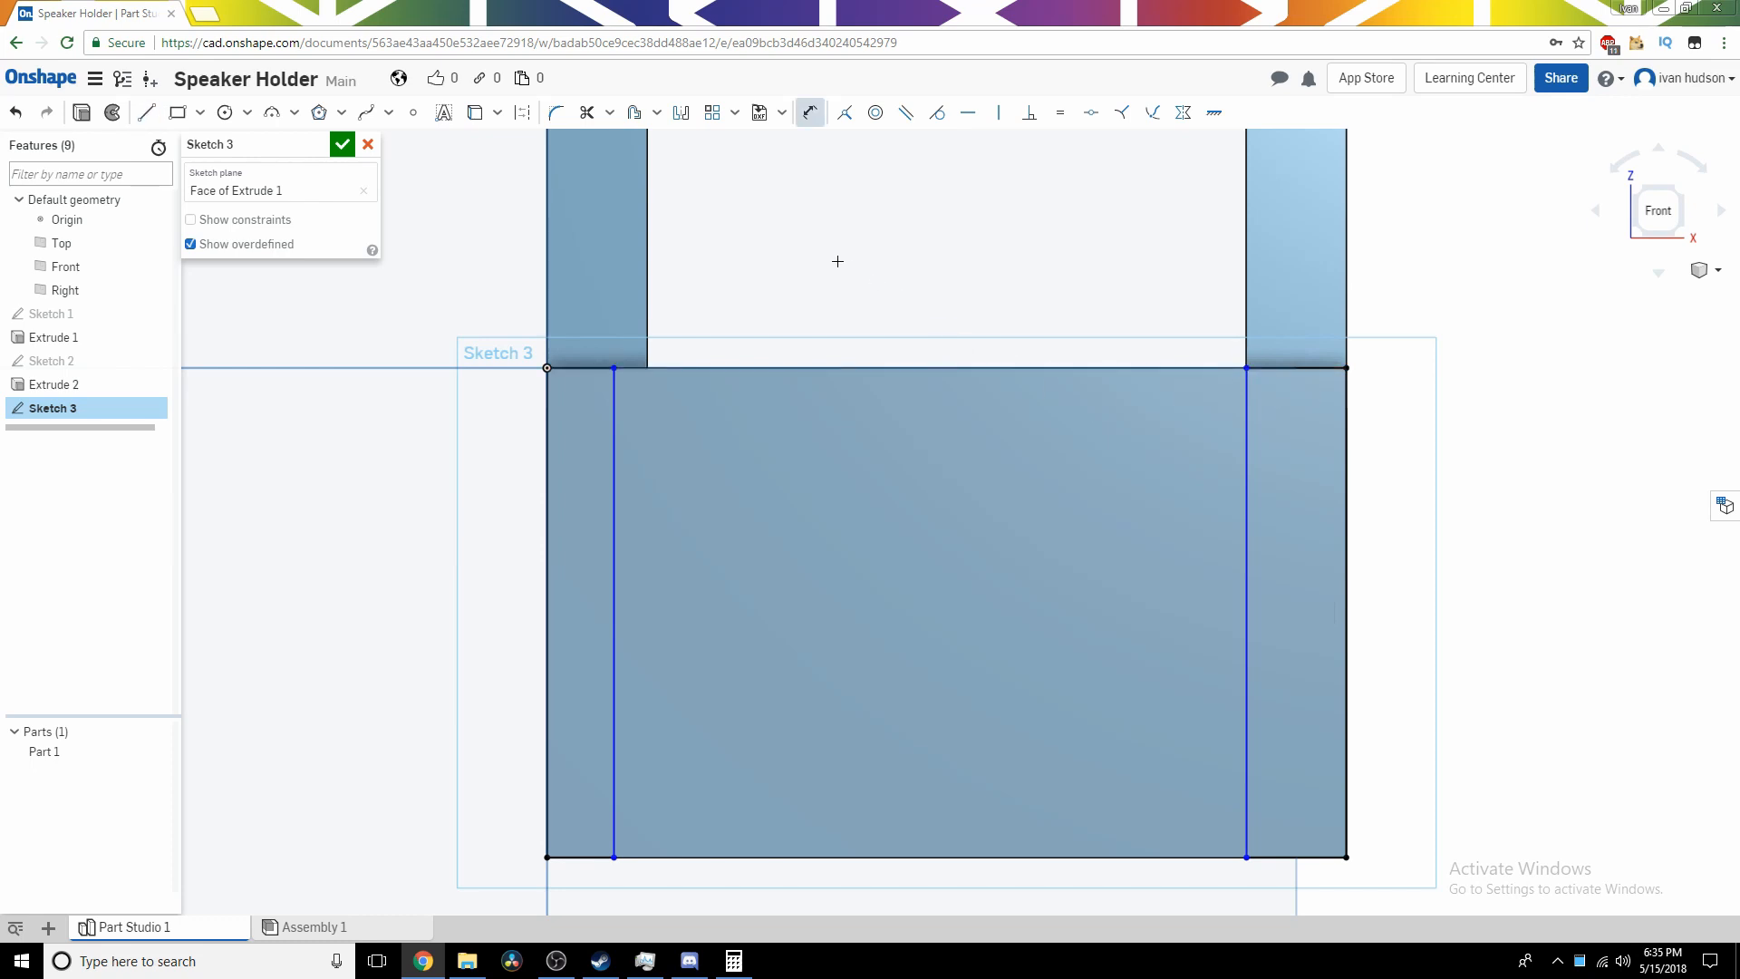
pyautogui.click(394, 513)
pyautogui.press('Return')
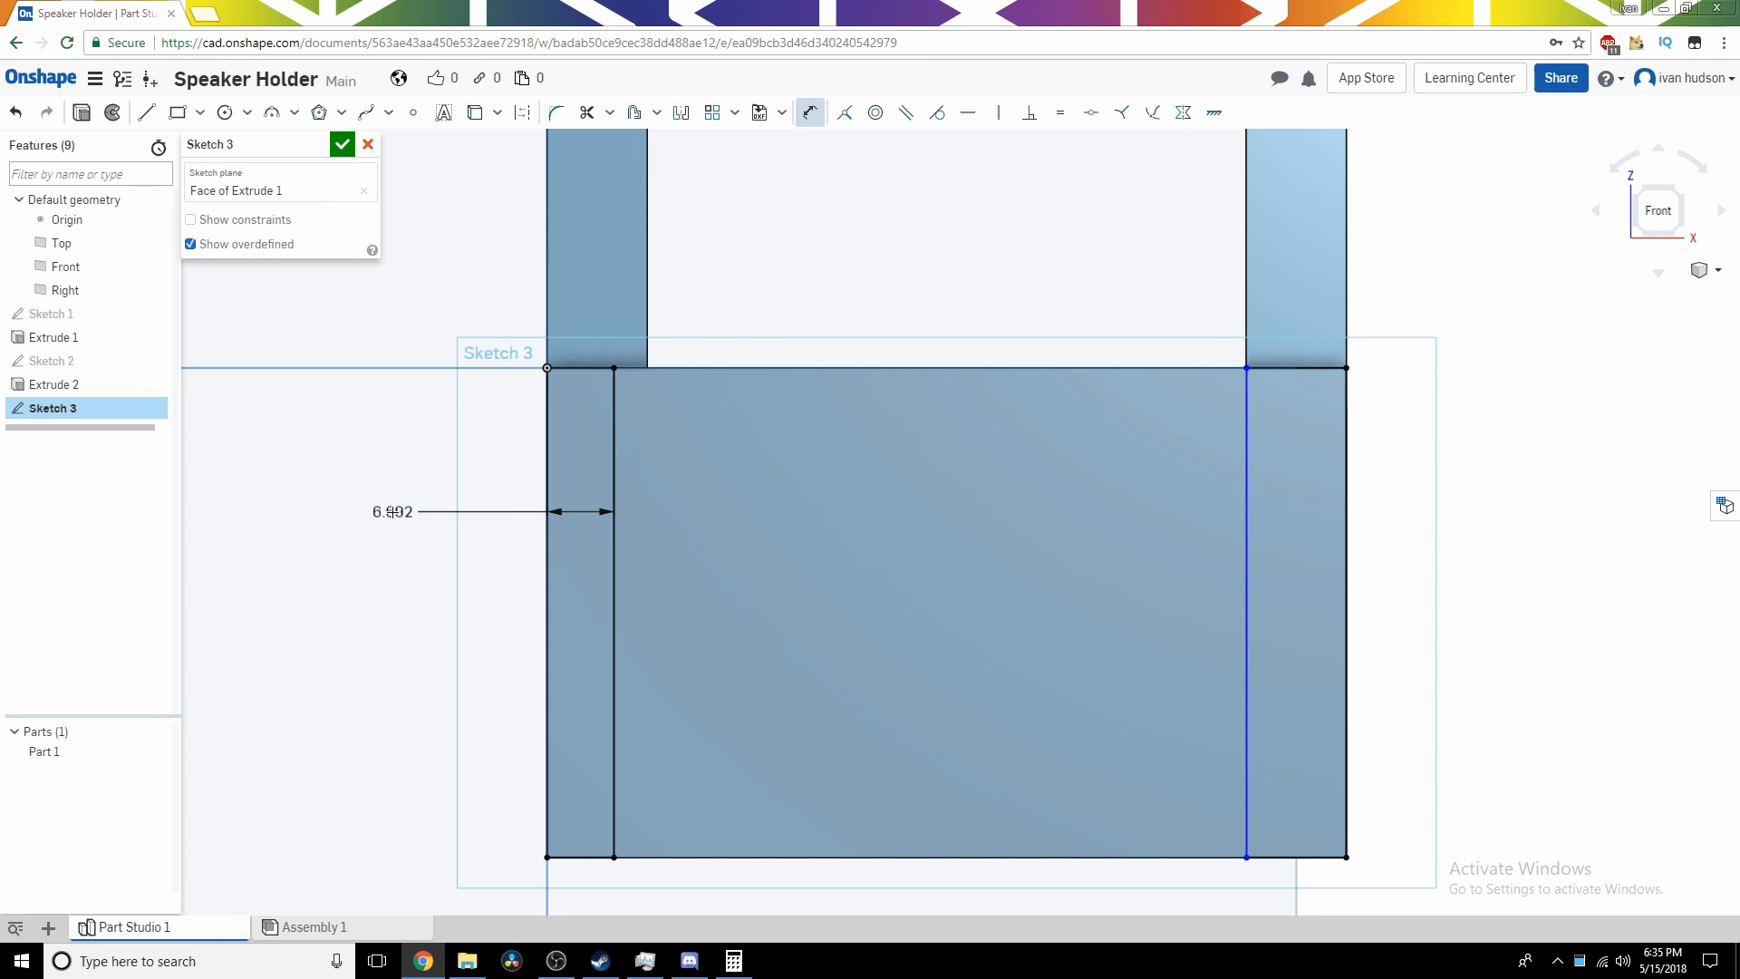
pyautogui.click(620, 856)
pyautogui.click(419, 880)
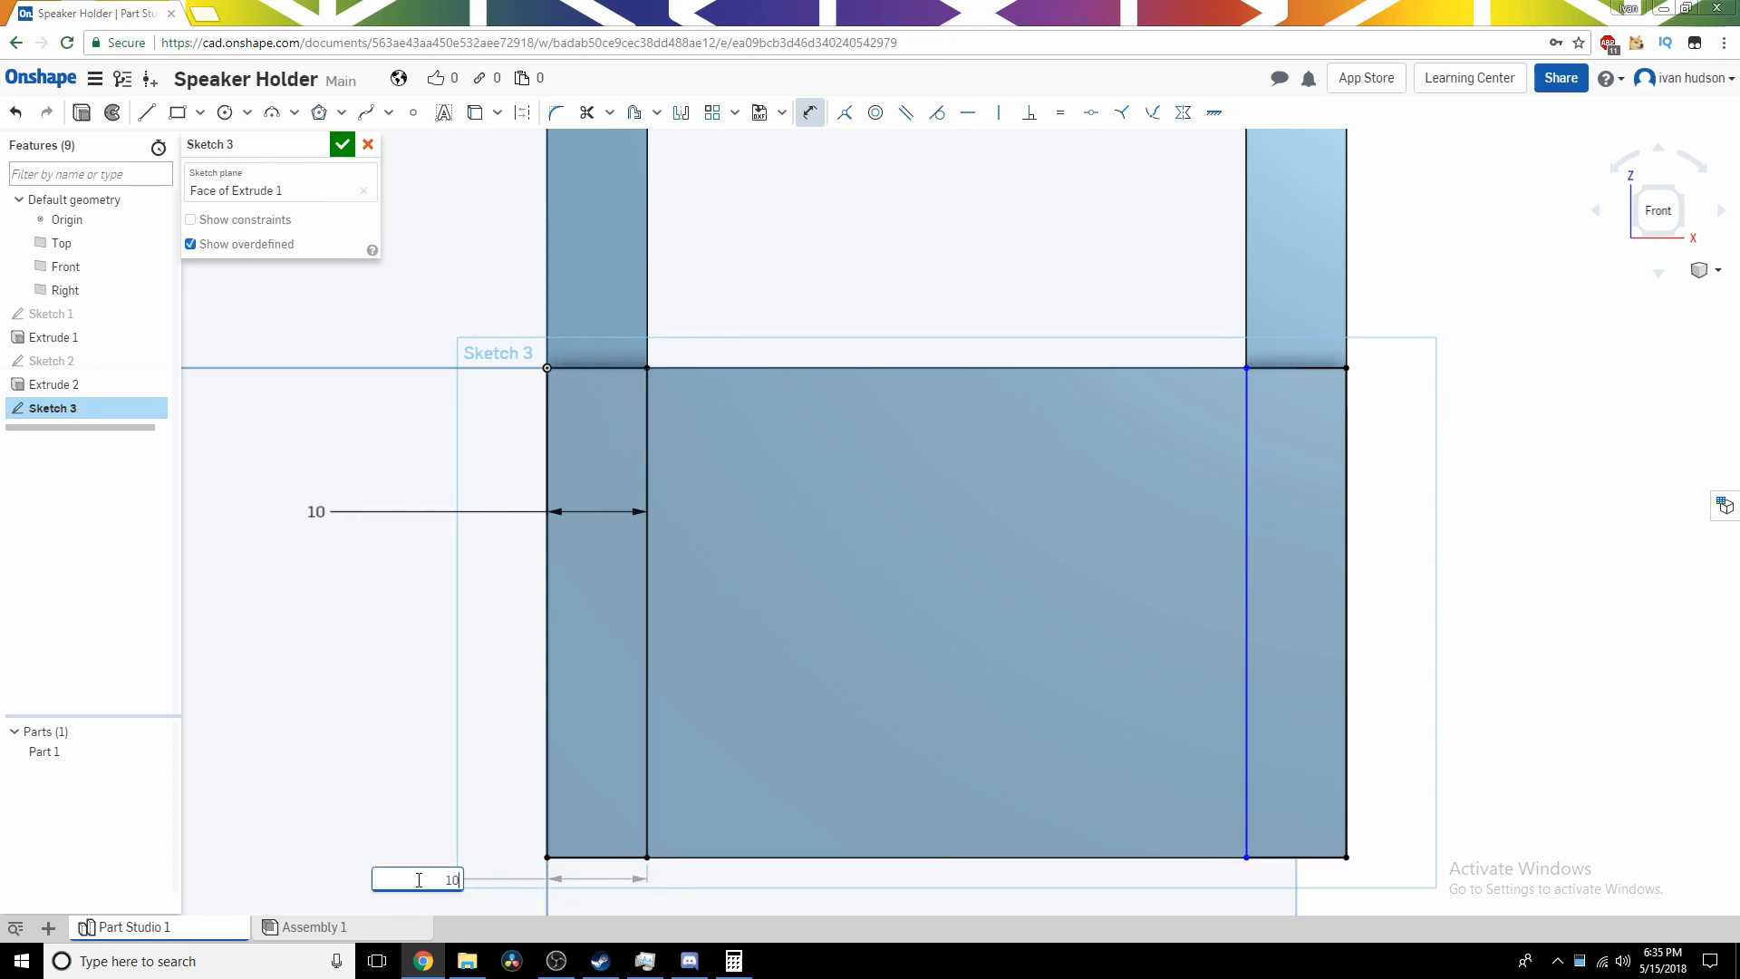
# Set the right strip's bottom width to 10 mm and add a driven dimension to its top width.
pyautogui.click(1272, 857)
pyautogui.click(1414, 887)
pyautogui.press('Return')
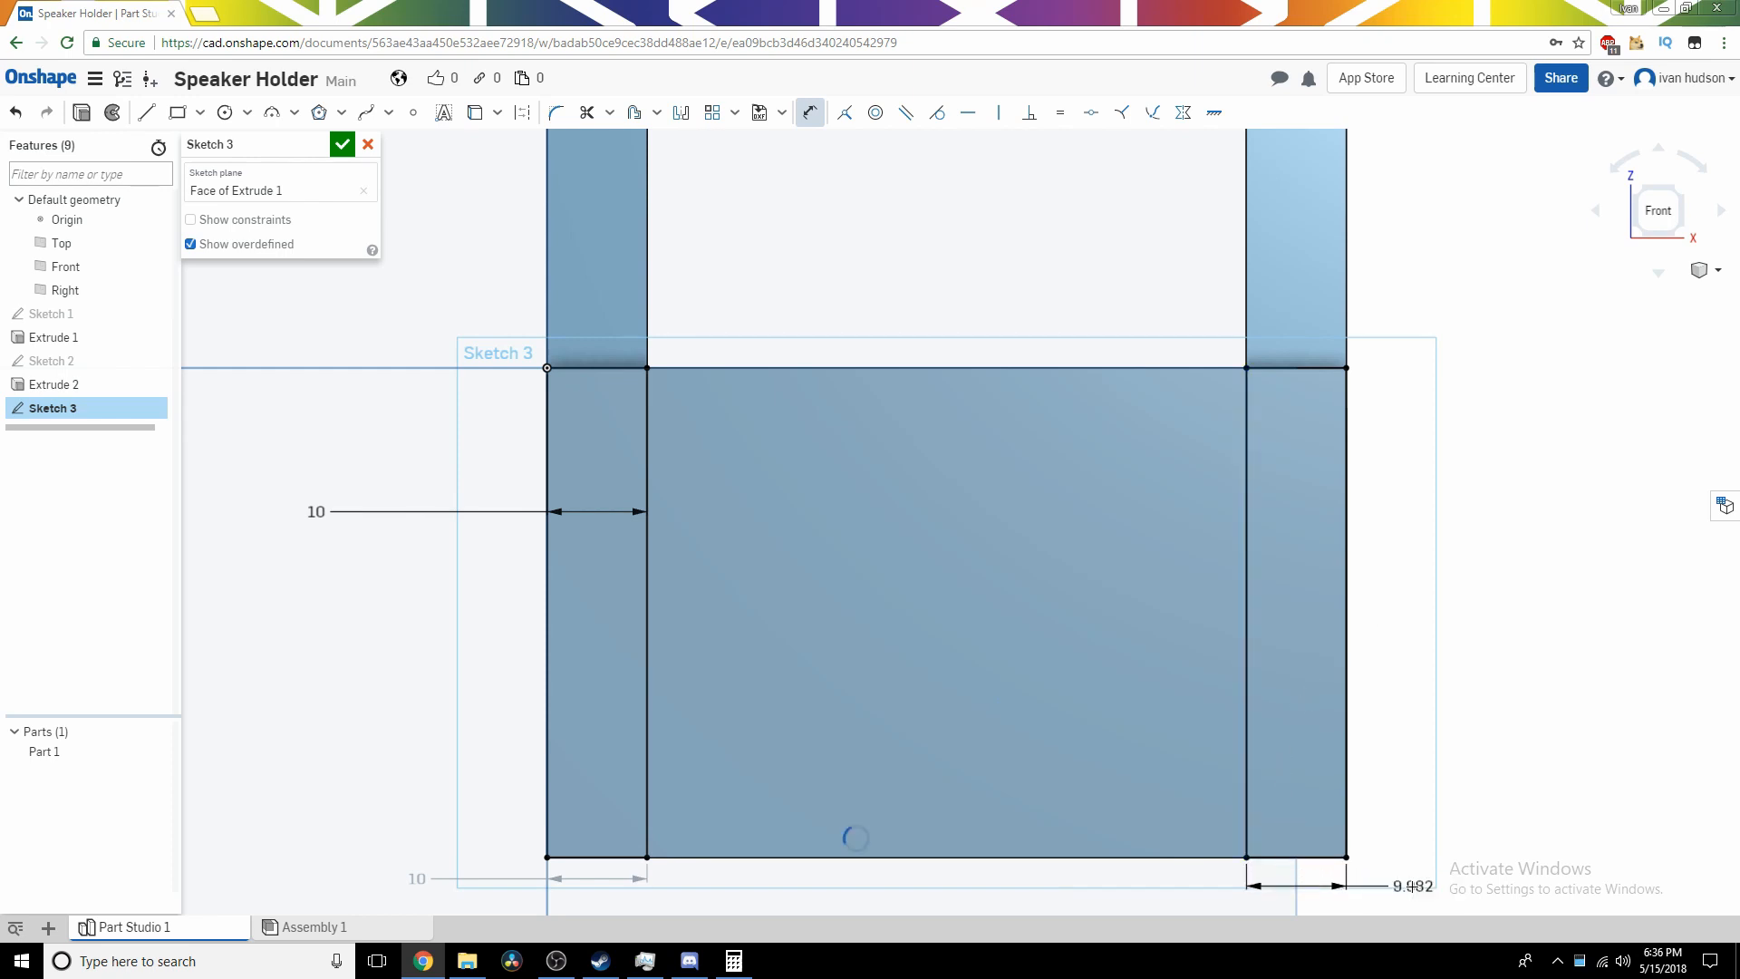
pyautogui.click(1302, 366)
pyautogui.click(1393, 480)
pyautogui.press('Return')
# Connect the two leg strips' inner lines along the top and bottom edges of the face and finish the sketch.
pyautogui.click(146, 112)
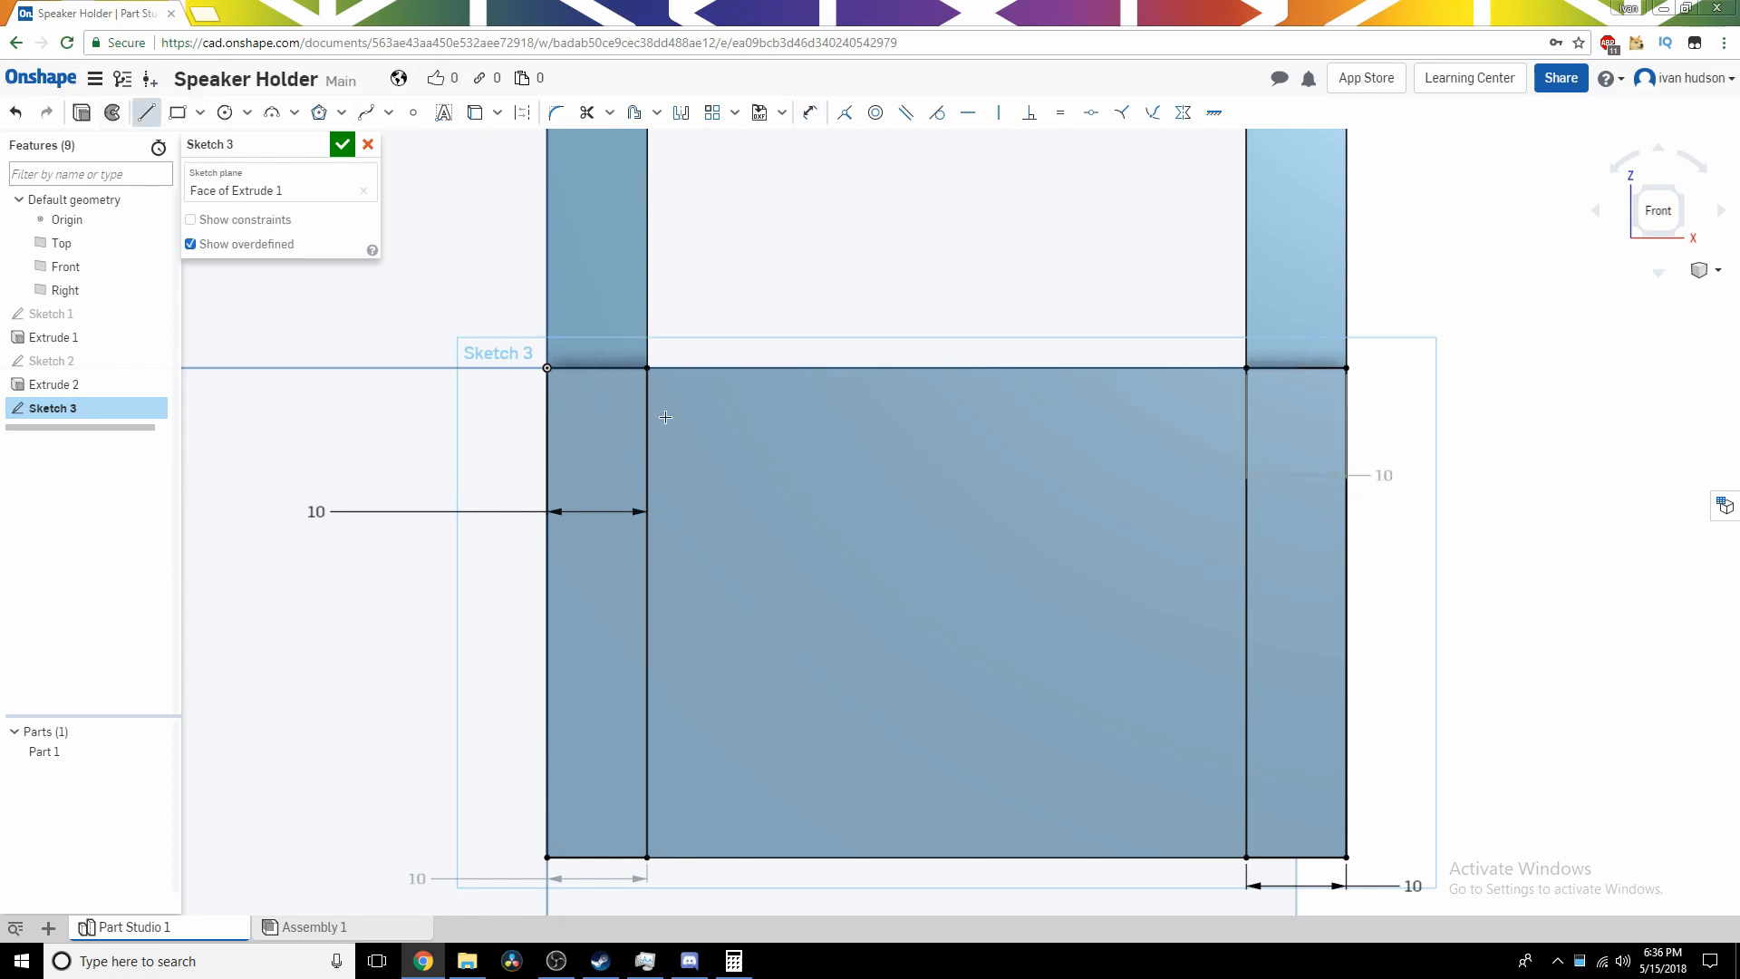
pyautogui.click(647, 367)
pyautogui.click(1246, 367)
pyautogui.click(1246, 856)
pyautogui.click(647, 857)
pyautogui.click(343, 145)
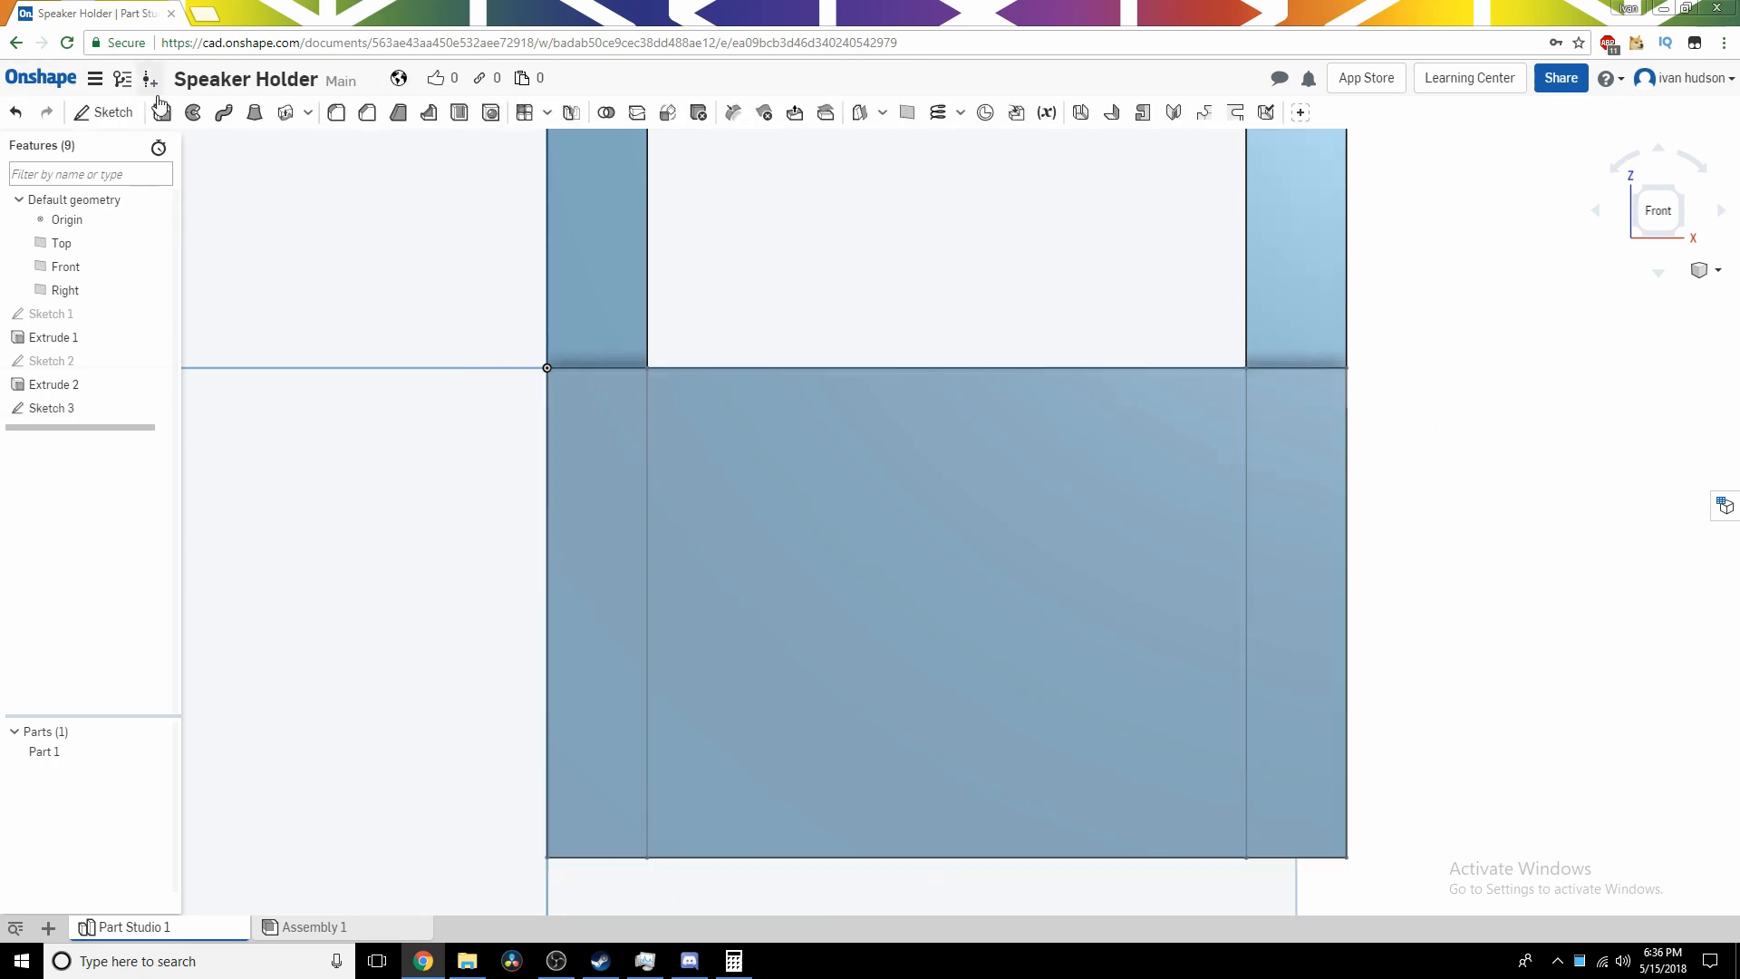
# Extrude the region between the leg strips as a 69 mm deep removal.
pyautogui.hotkey('shift', 'e')
pyautogui.click(916, 637)
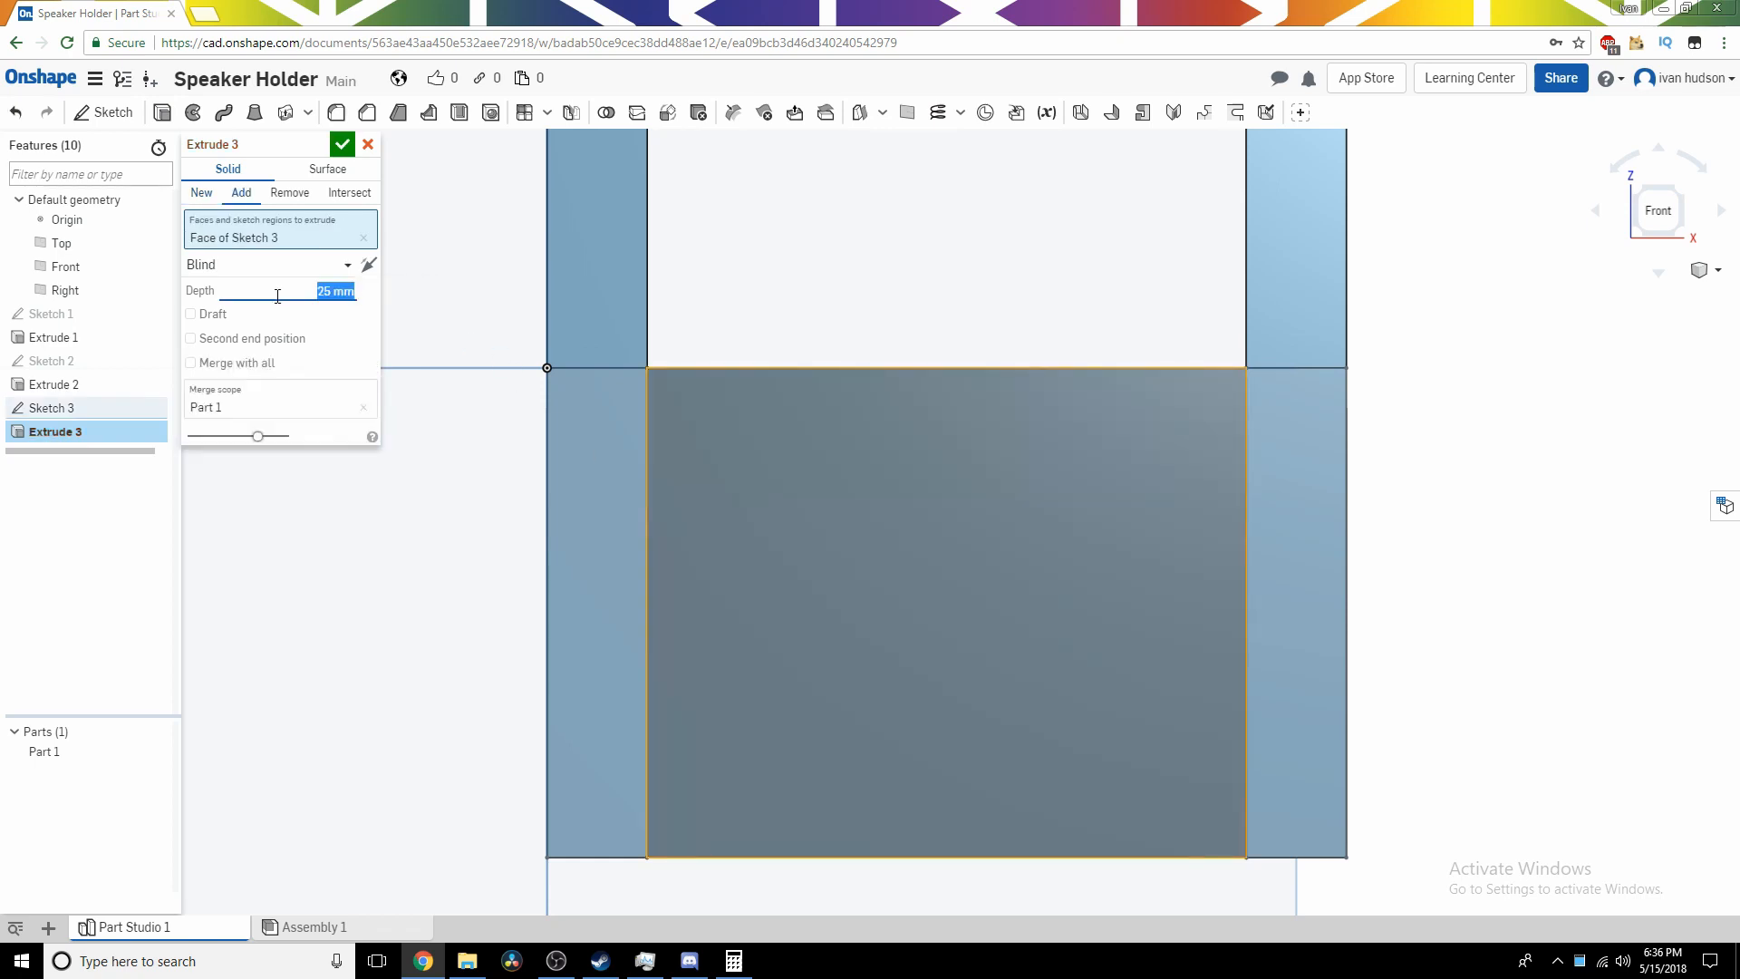
pyautogui.click(291, 191)
pyautogui.click(310, 288)
pyautogui.moveTo(508, 513); pyautogui.dragTo(658, 533, button='right')
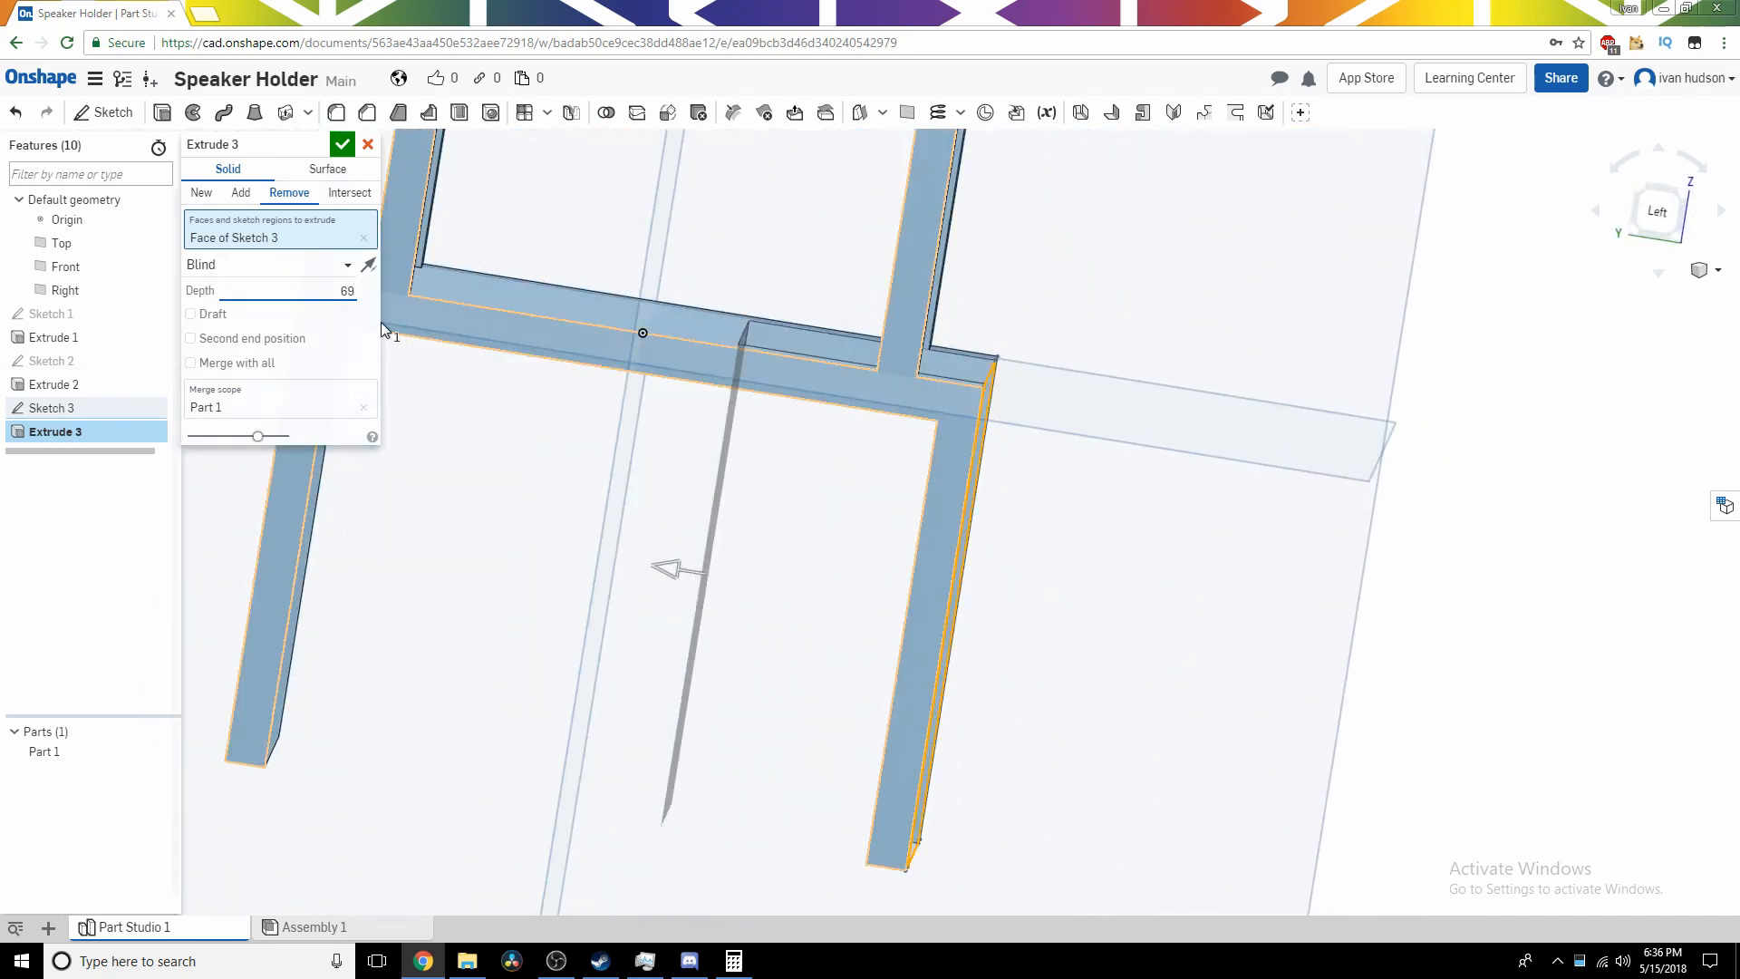
pyautogui.press('Return')
pyautogui.moveTo(381, 323); pyautogui.dragTo(578, 555, button='right')
pyautogui.click(341, 145)
# Undo the removal between the legs and restore it while viewing the part at an angle.
pyautogui.moveTo(836, 660); pyautogui.dragTo(580, 635, button='right')
pyautogui.click(15, 112)
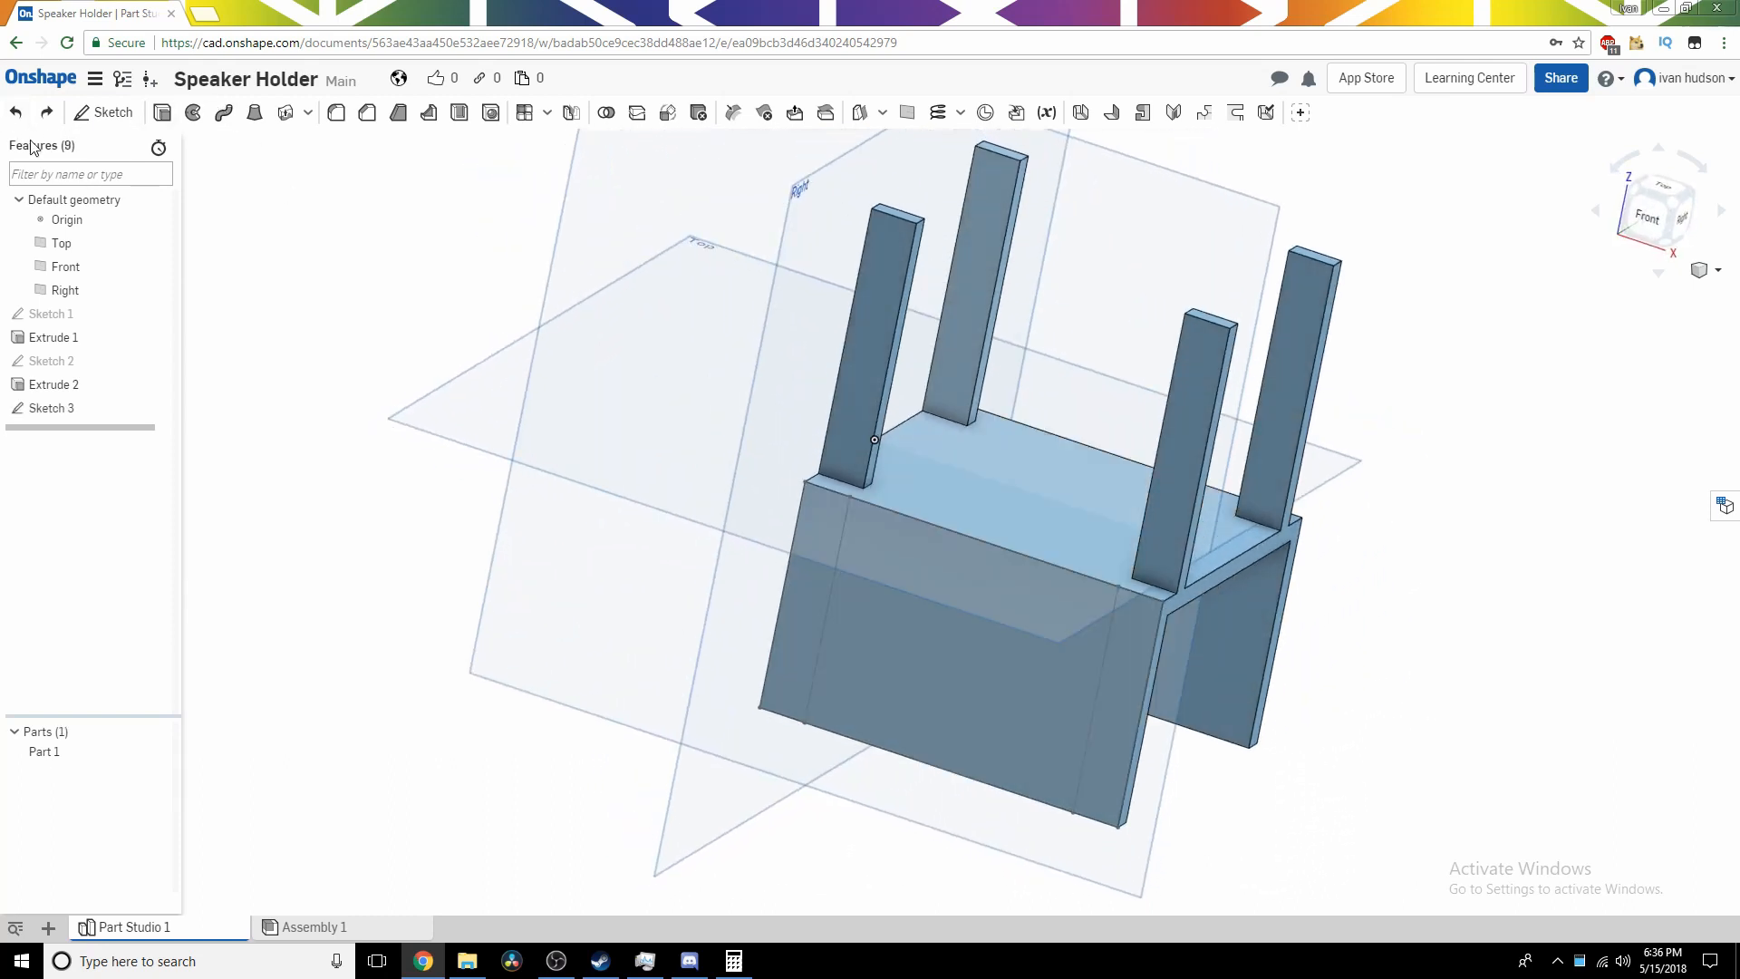
pyautogui.click(47, 113)
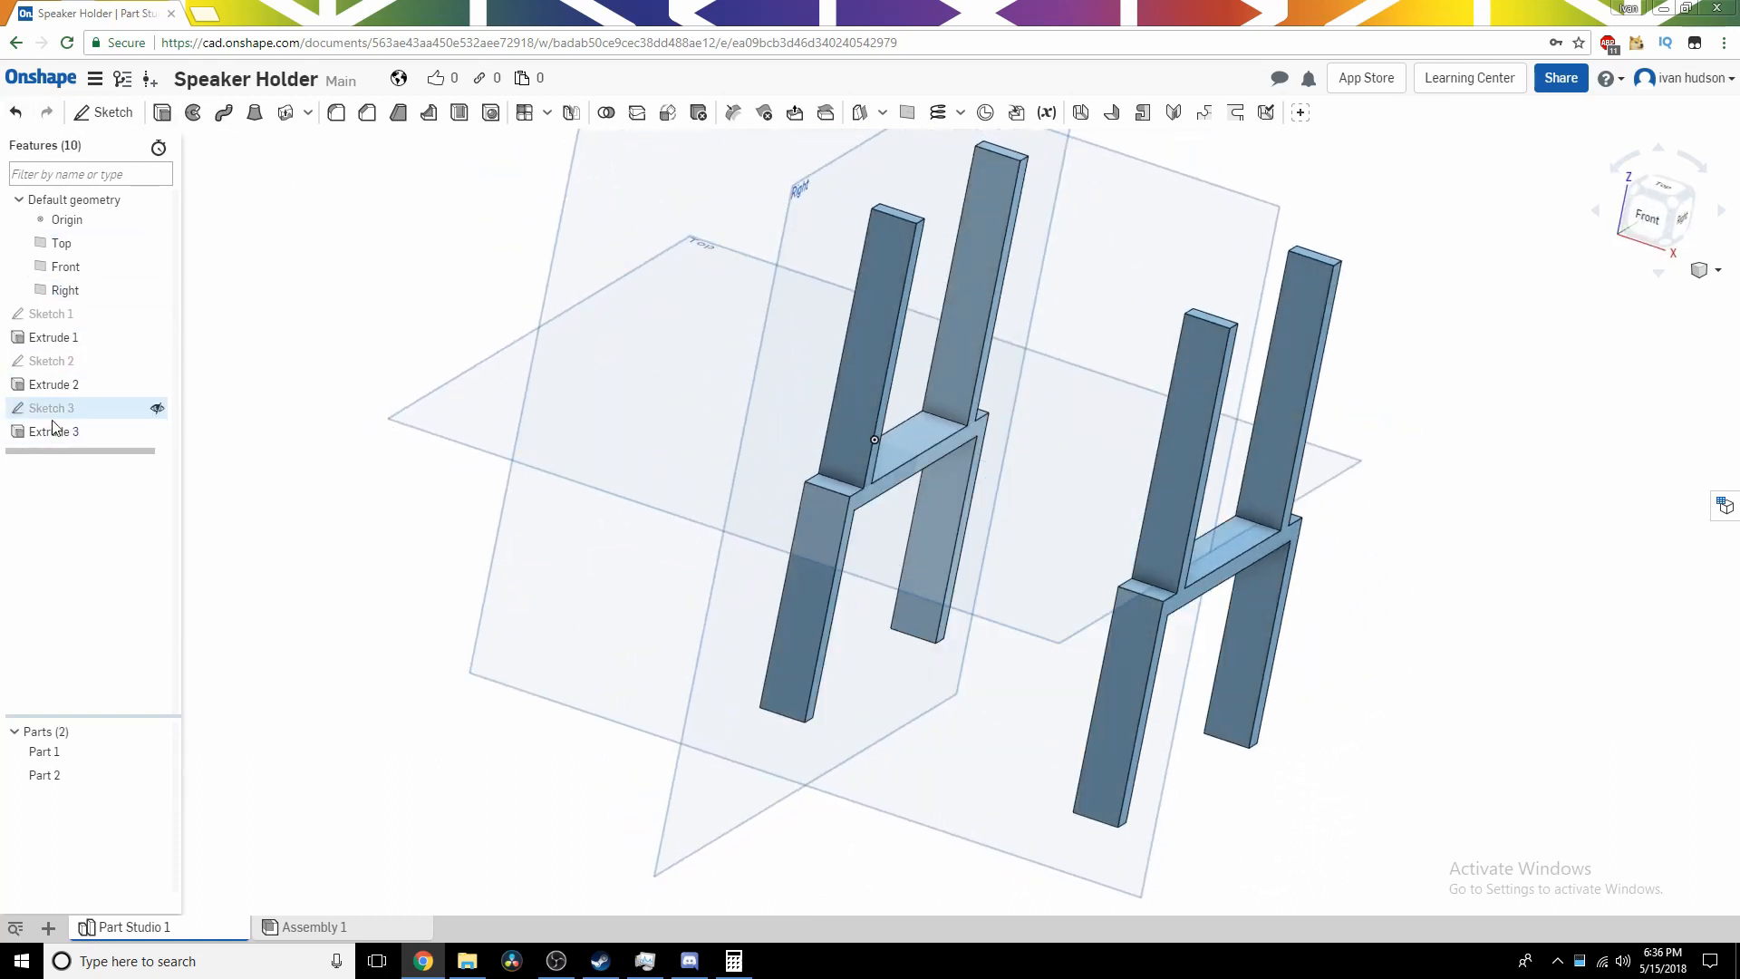
# Reopen Sketch 3 and examine from several angles how its cut region meets the horizontal plate and legs.
pyautogui.doubleClick(54, 408)
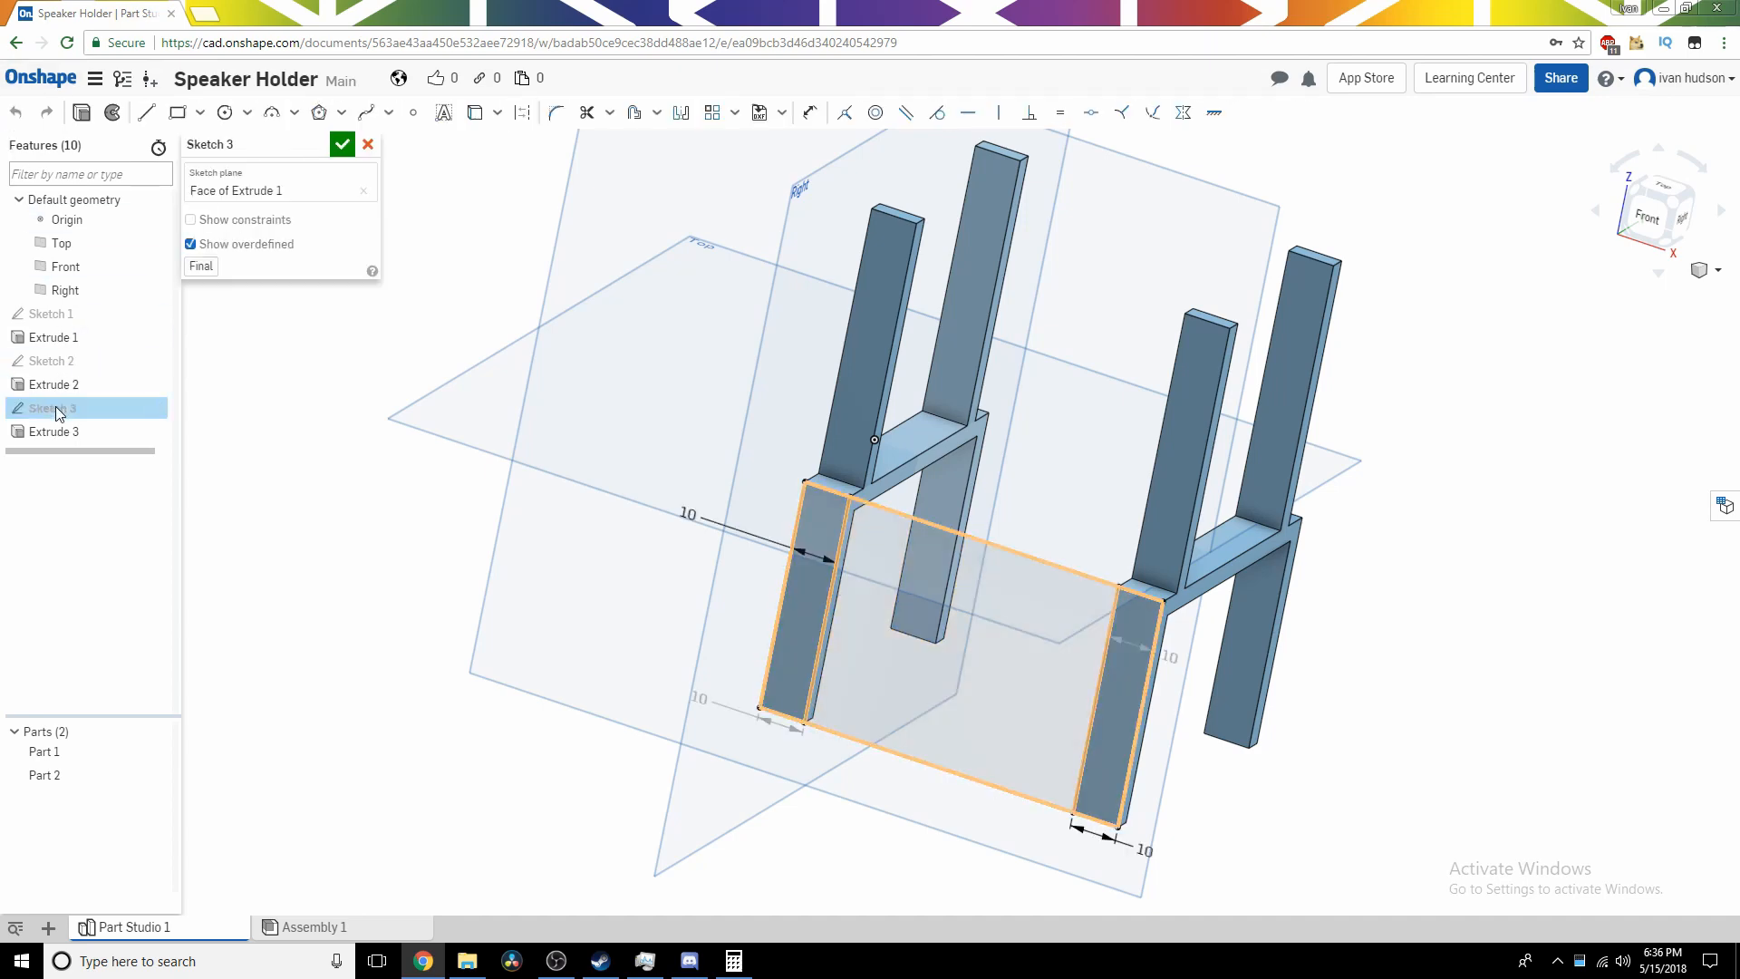
pyautogui.scroll(5, 965, 432)
pyautogui.click(1650, 222)
pyautogui.scroll(5, 1178, 489)
pyautogui.scroll(-2, 1169, 509)
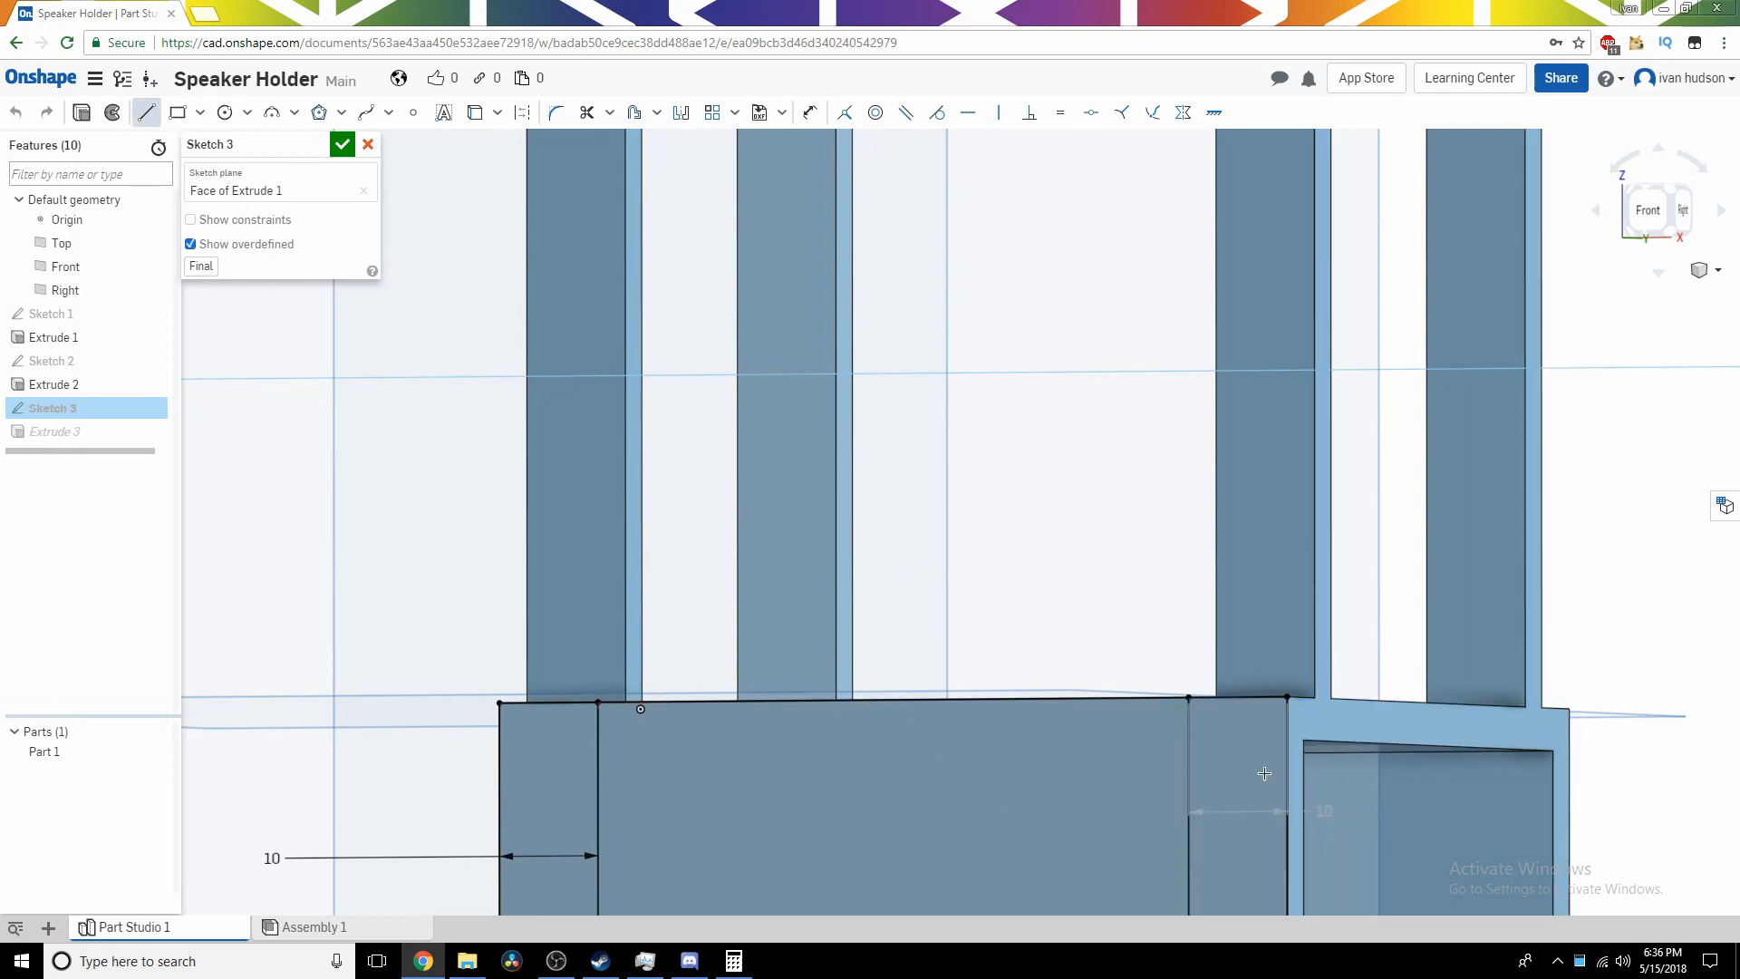
pyautogui.moveTo(1325, 758); pyautogui.dragTo(1251, 792, button='right')
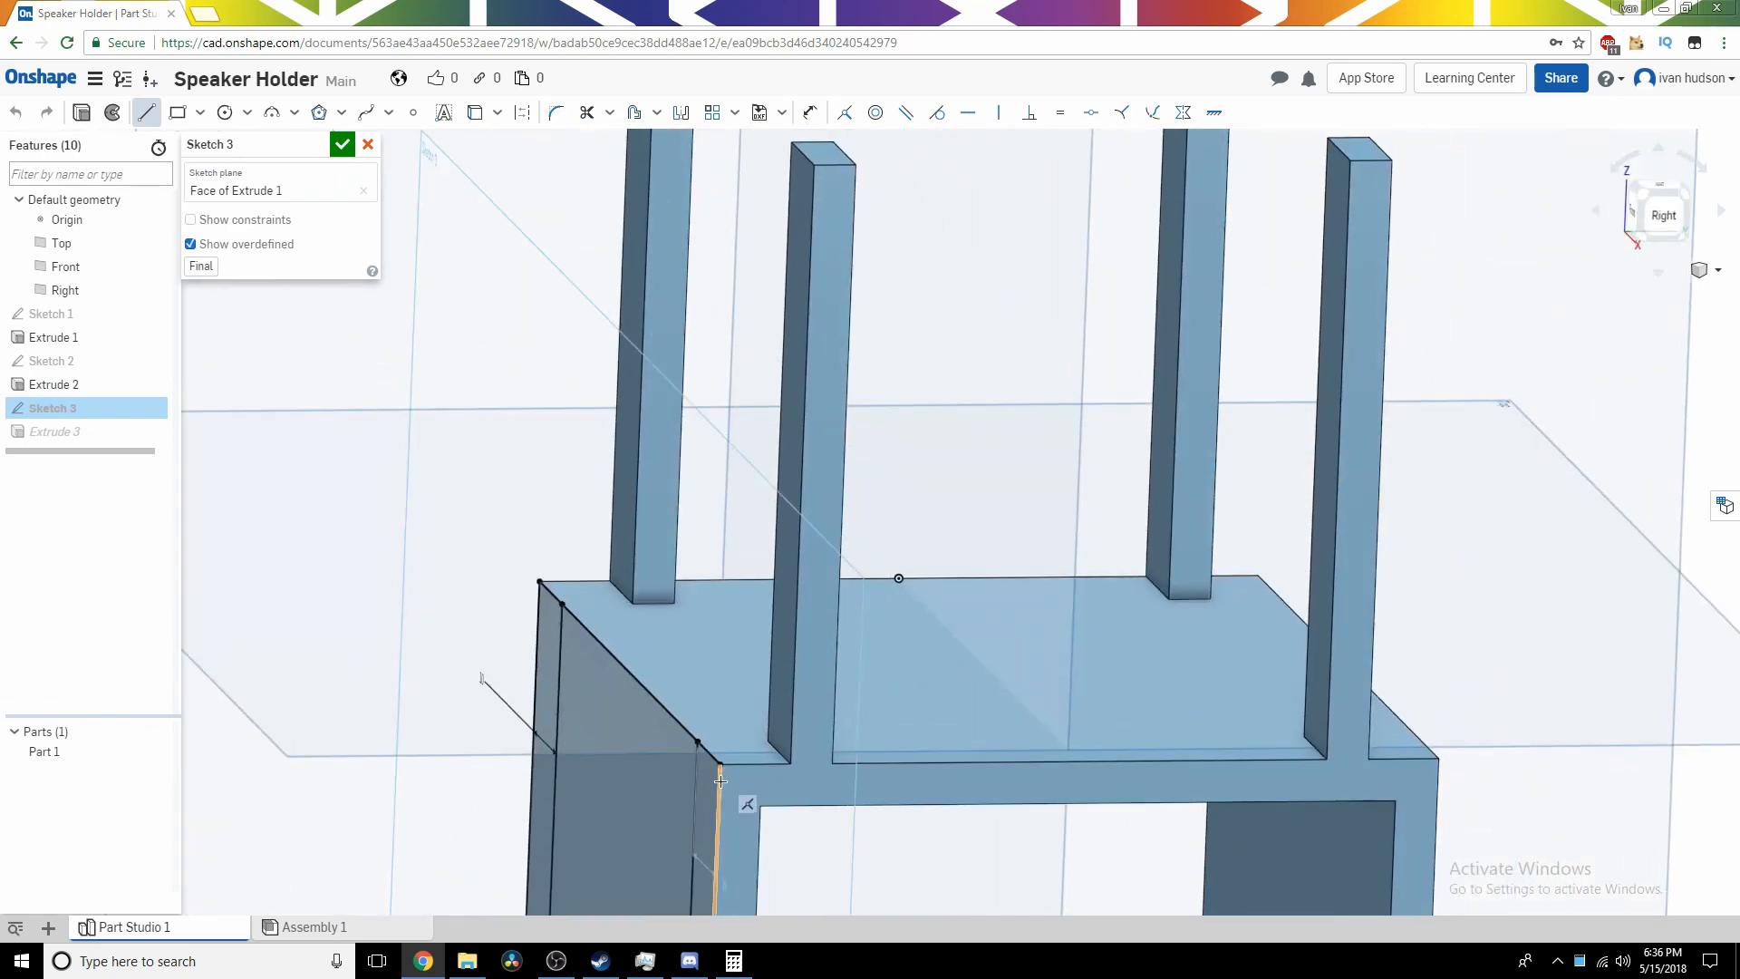
pyautogui.moveTo(854, 743); pyautogui.dragTo(918, 736, button='right')
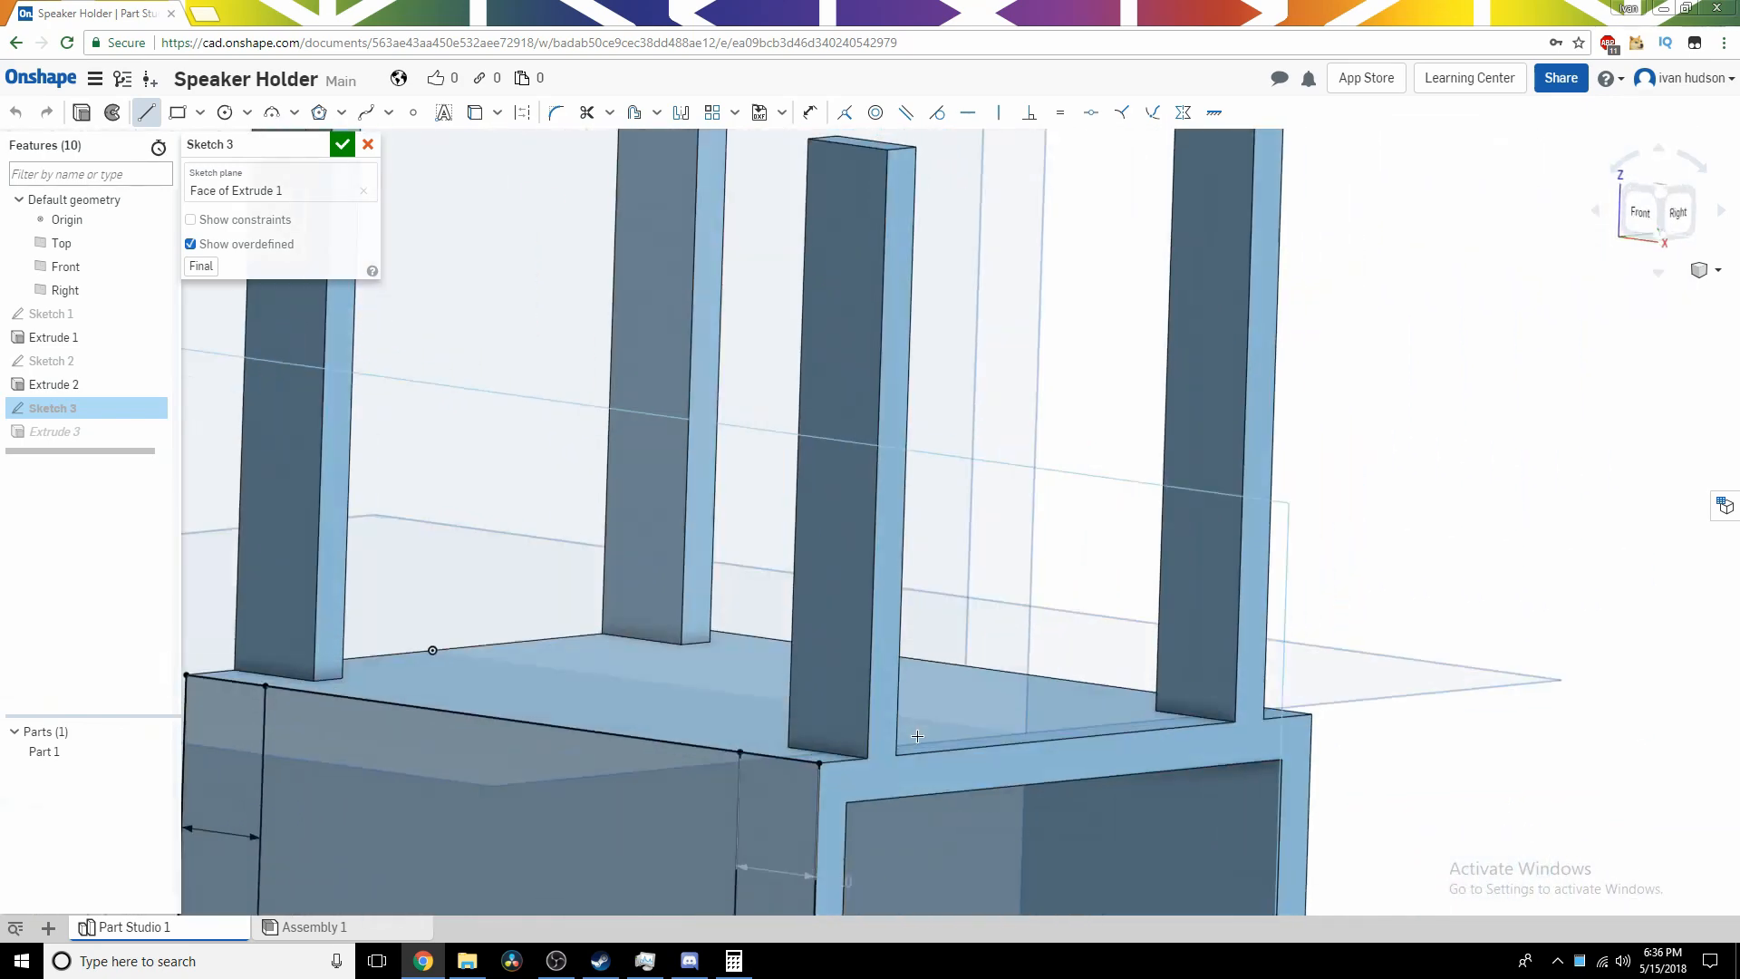
pyautogui.moveTo(760, 737); pyautogui.dragTo(1023, 750, button='middle')
pyautogui.click(1639, 221)
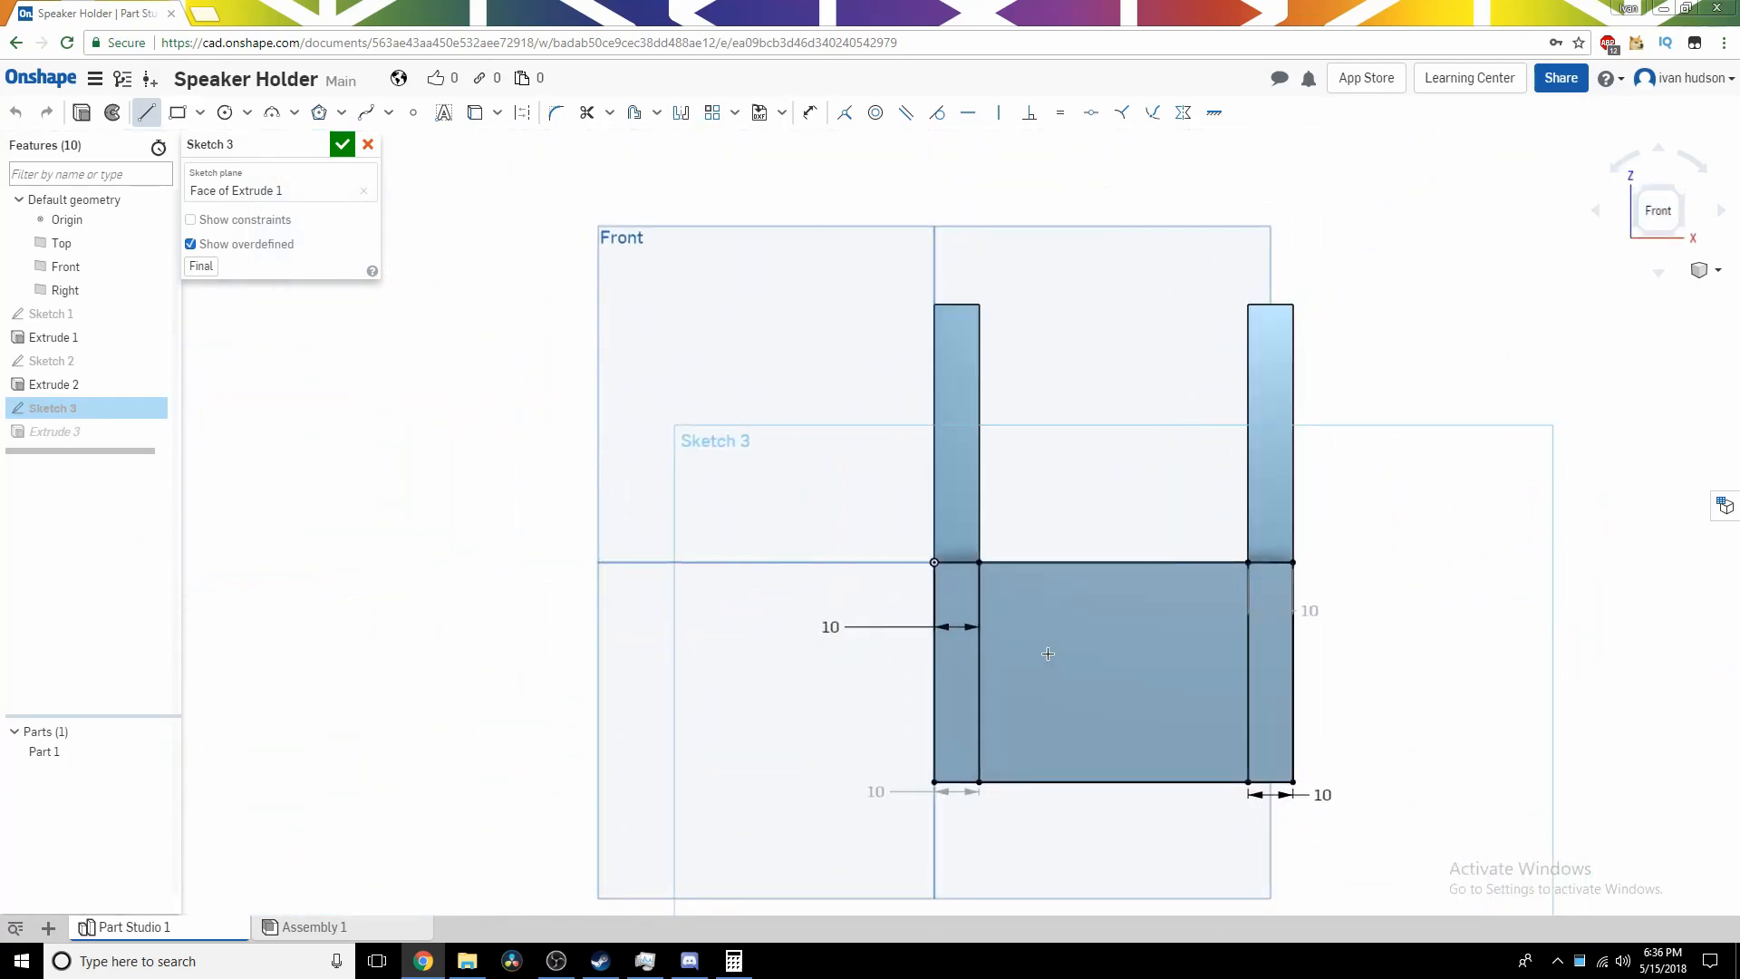
pyautogui.click(341, 145)
# Inspect the upright cut's Sketch 2 and the Right-plane profile in Sketch 1.
pyautogui.doubleClick(57, 363)
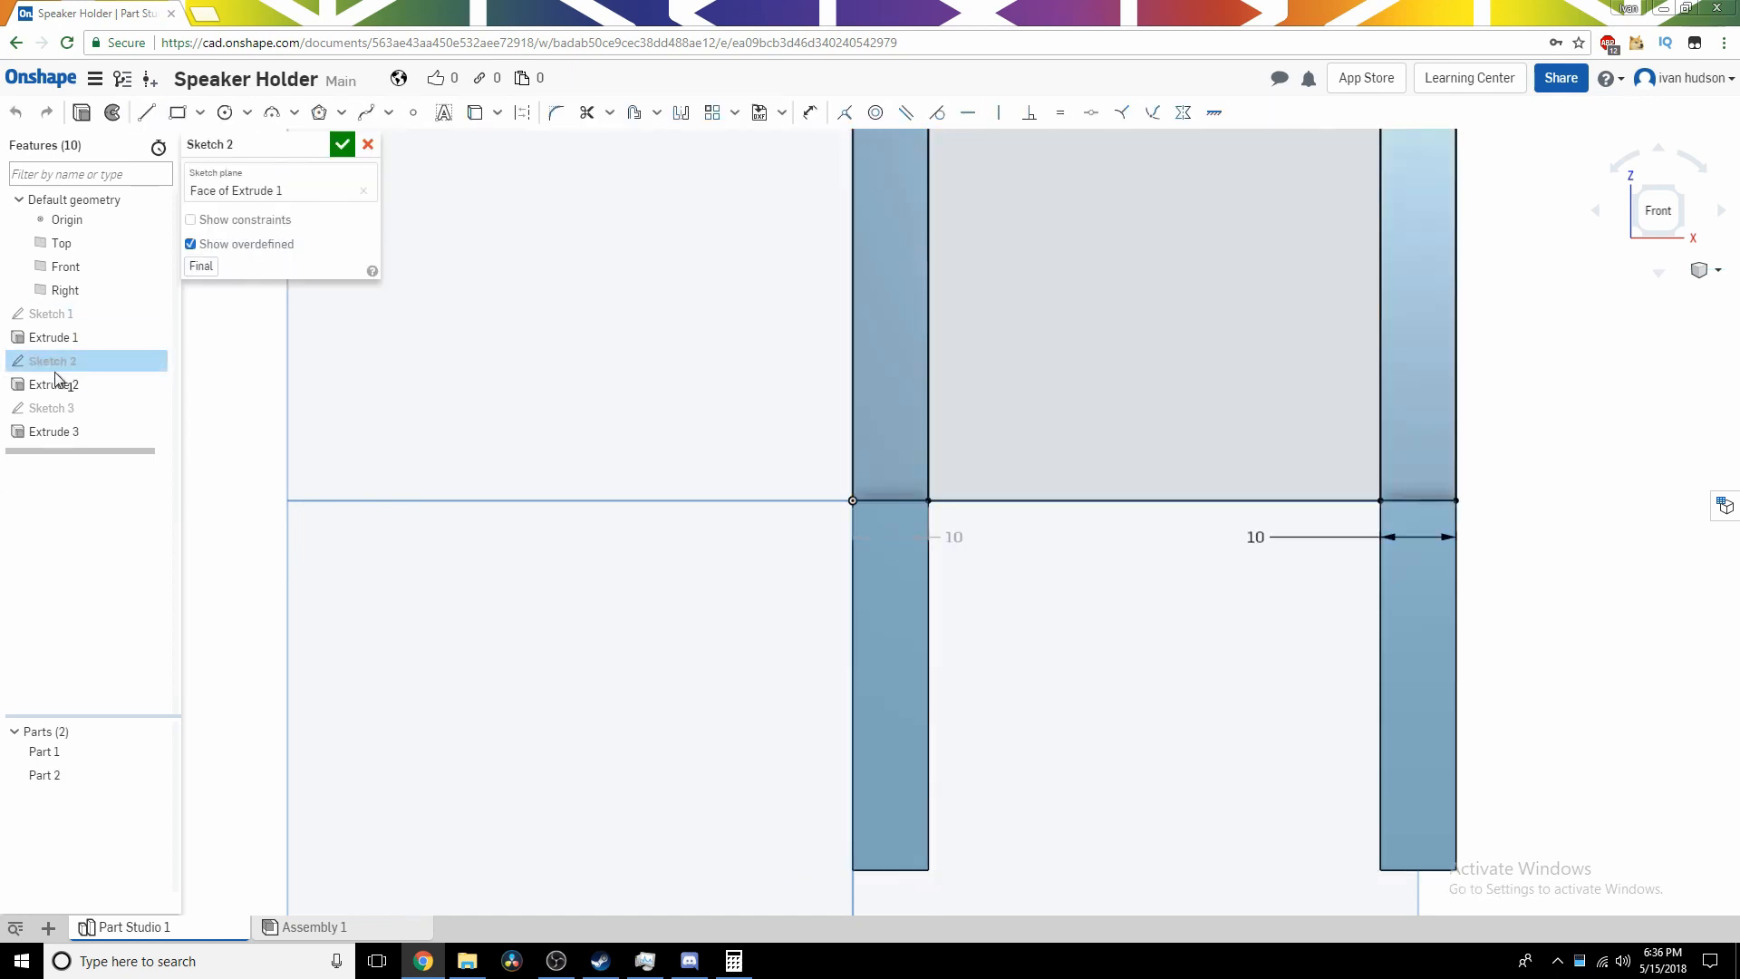
pyautogui.moveTo(807, 547); pyautogui.dragTo(606, 451, button='right')
pyautogui.click(368, 145)
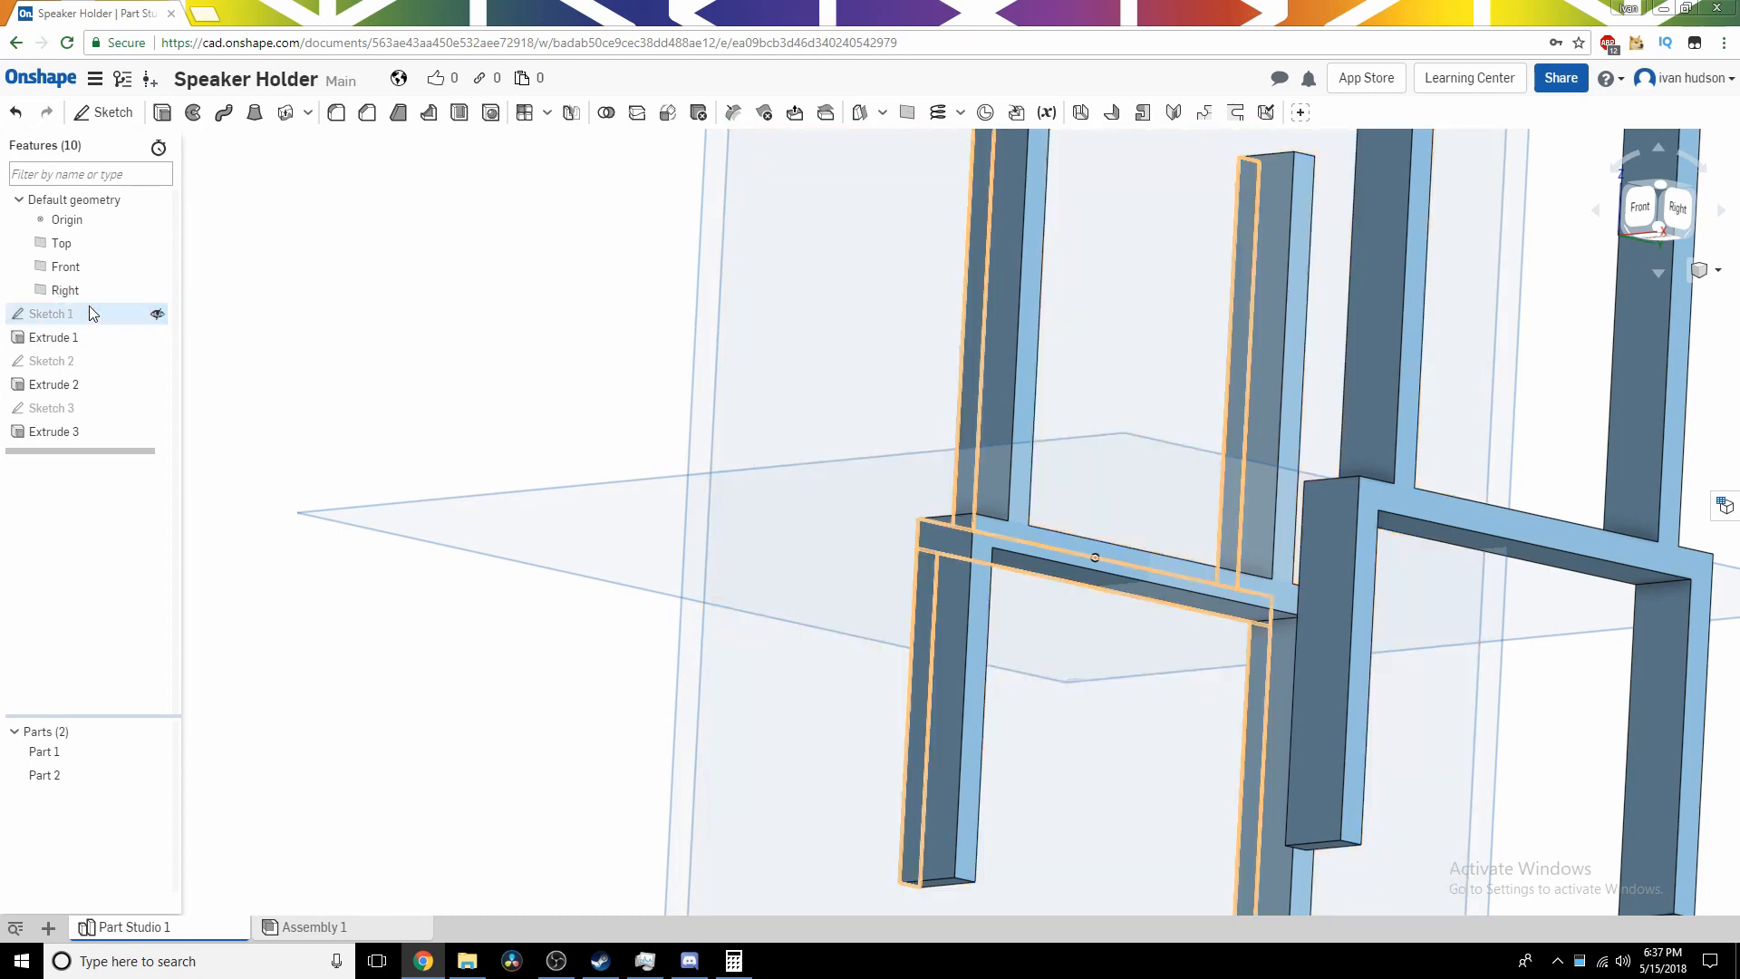
pyautogui.doubleClick(56, 314)
pyautogui.press('n')
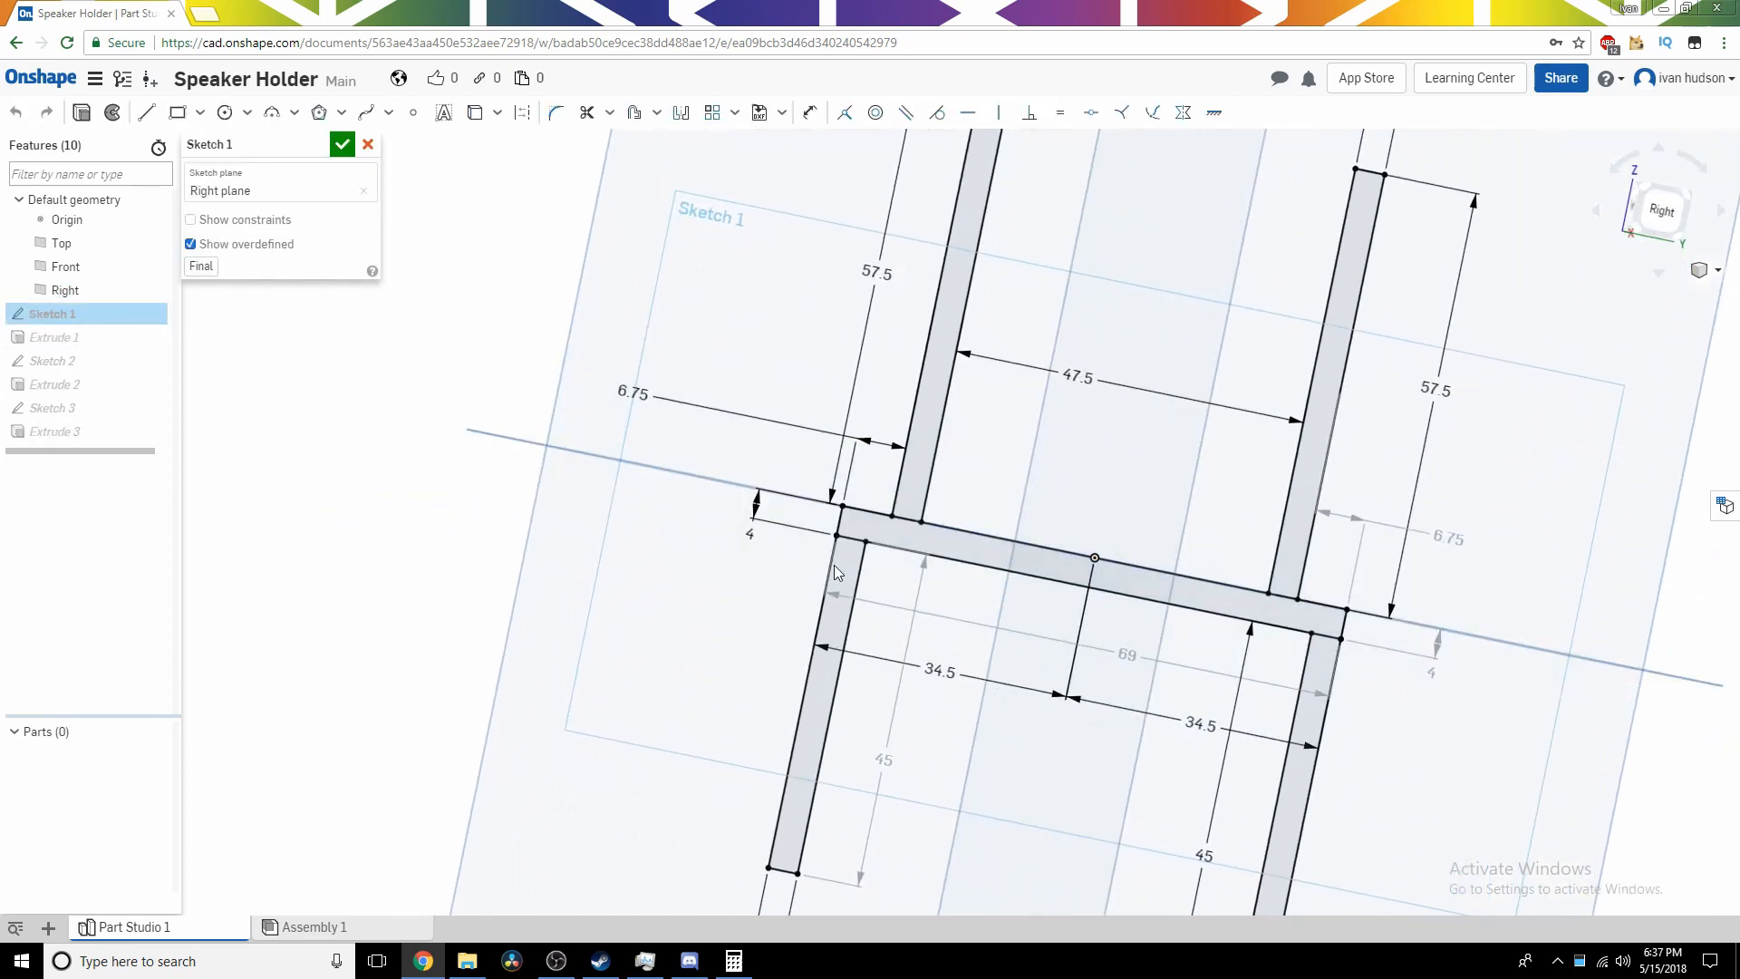
pyautogui.click(1657, 206)
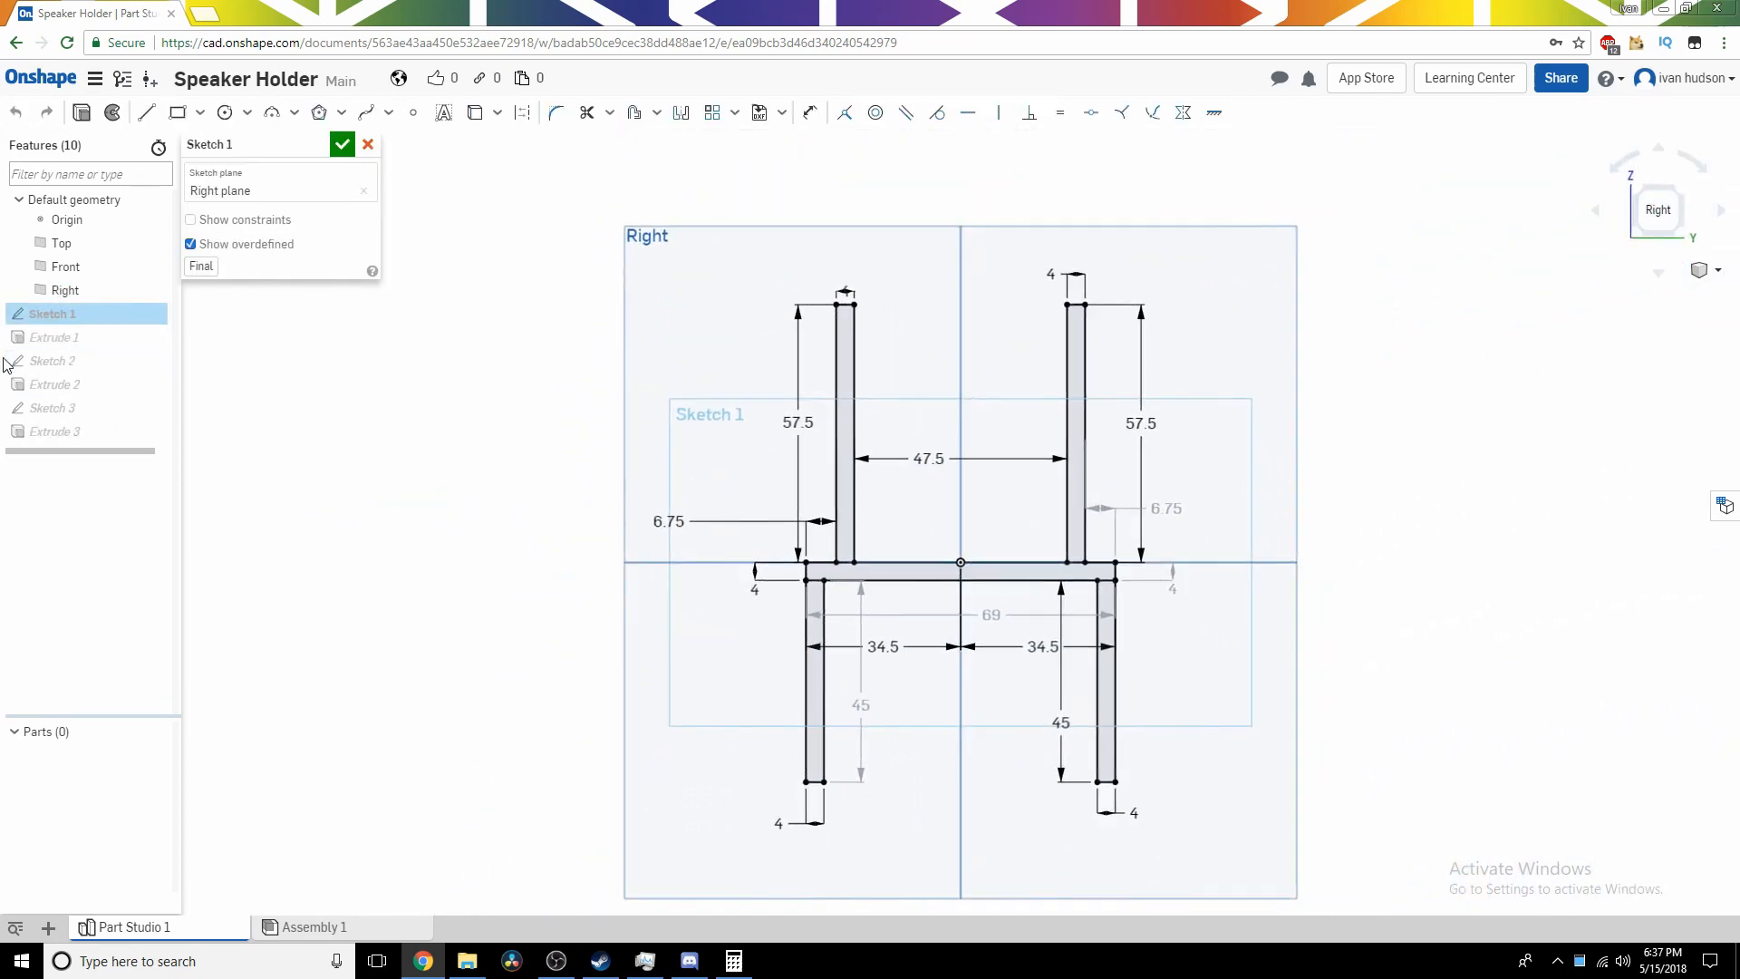
# Reopen Sketch 3 and draw a 60 mm horizontal line between the strips' inner lines, slightly below the face's top edge.
pyautogui.doubleClick(51, 413)
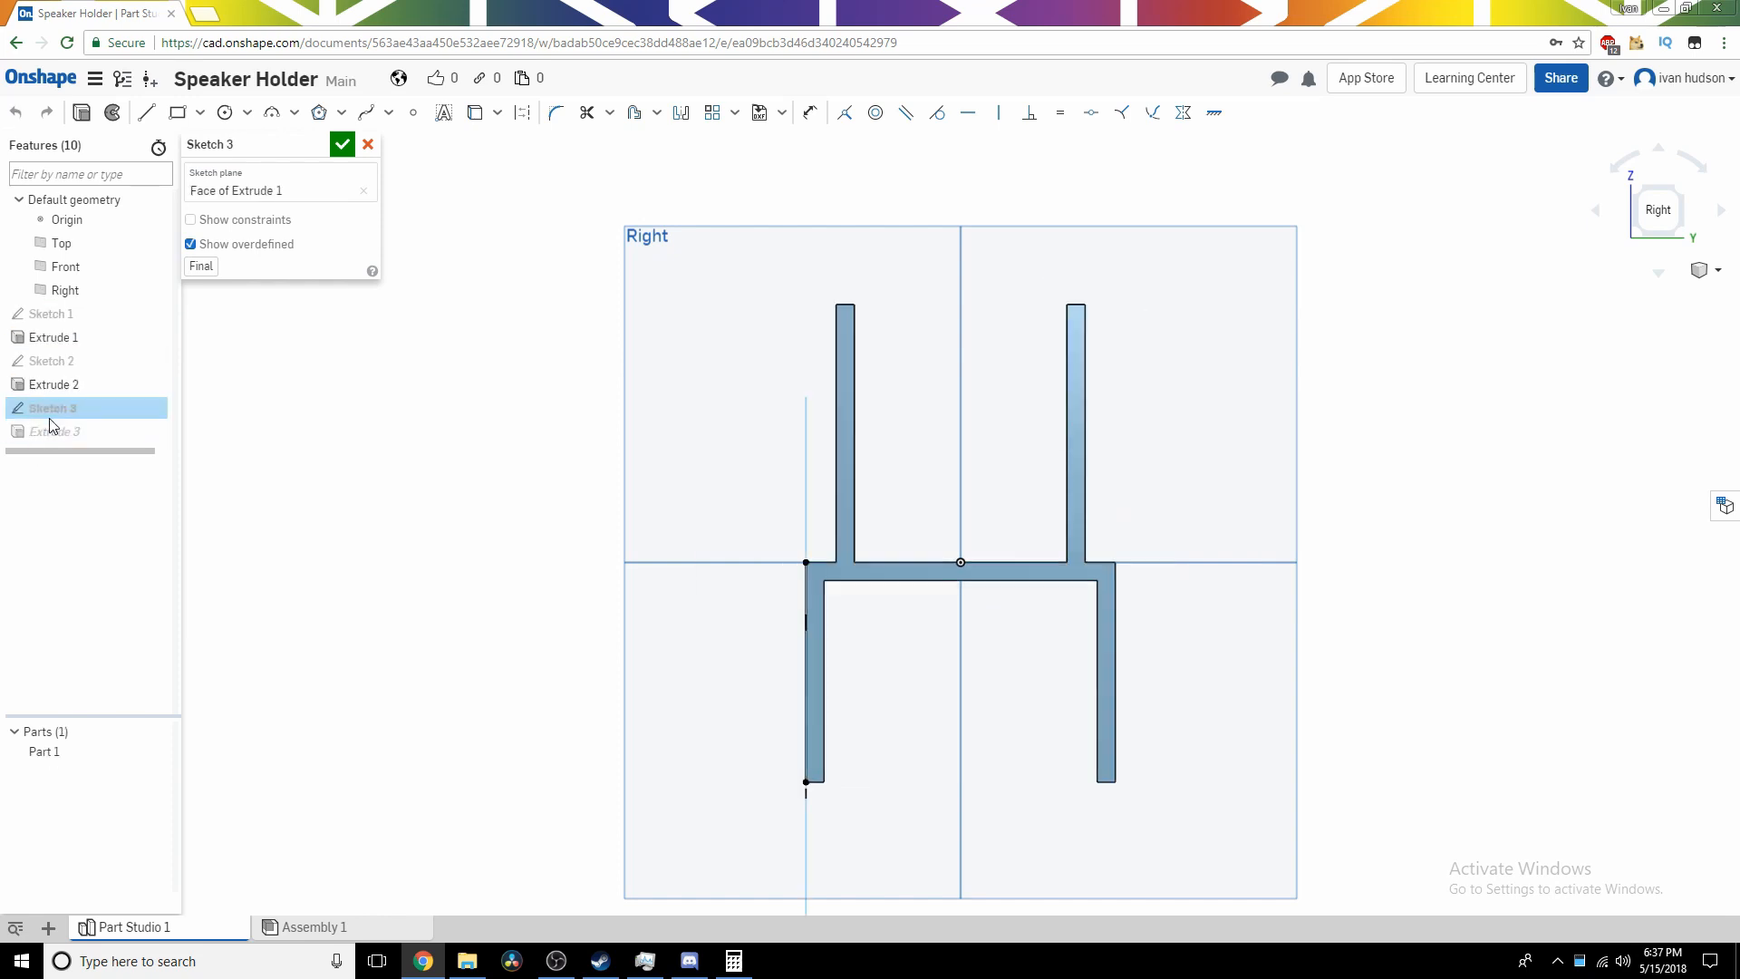
pyautogui.moveTo(583, 622); pyautogui.dragTo(651, 634, button='right')
pyautogui.click(1637, 211)
pyautogui.scroll(5, 1044, 678)
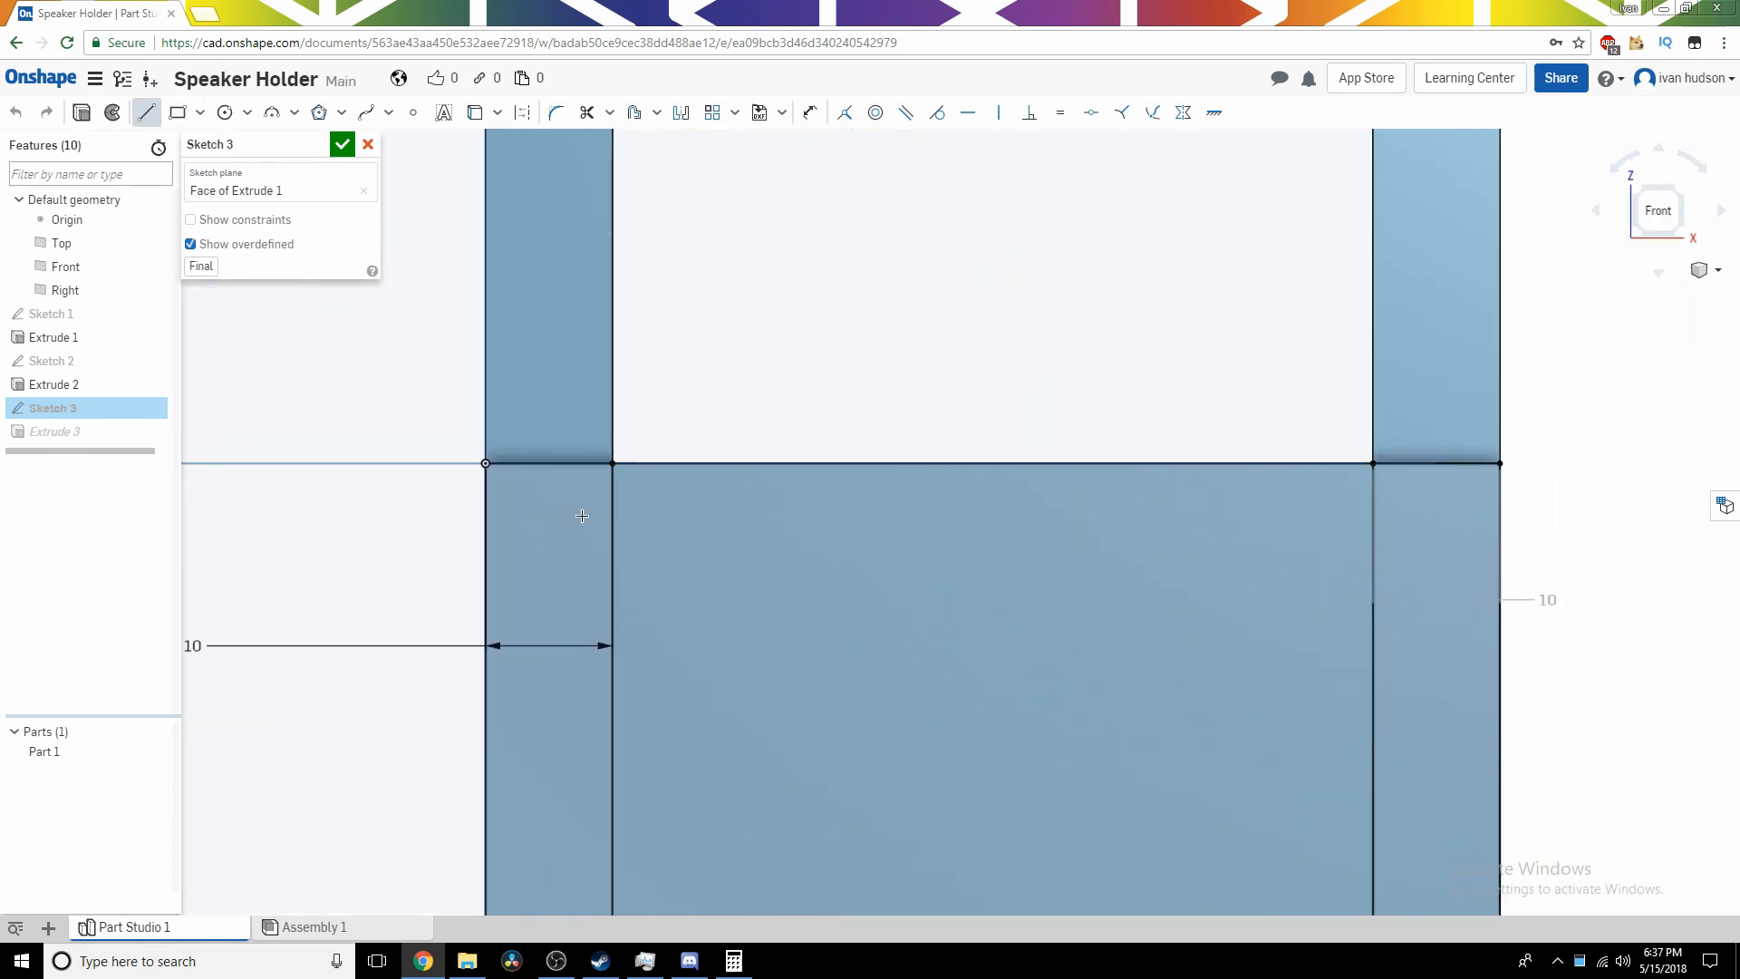
pyautogui.click(613, 561)
pyautogui.click(1373, 562)
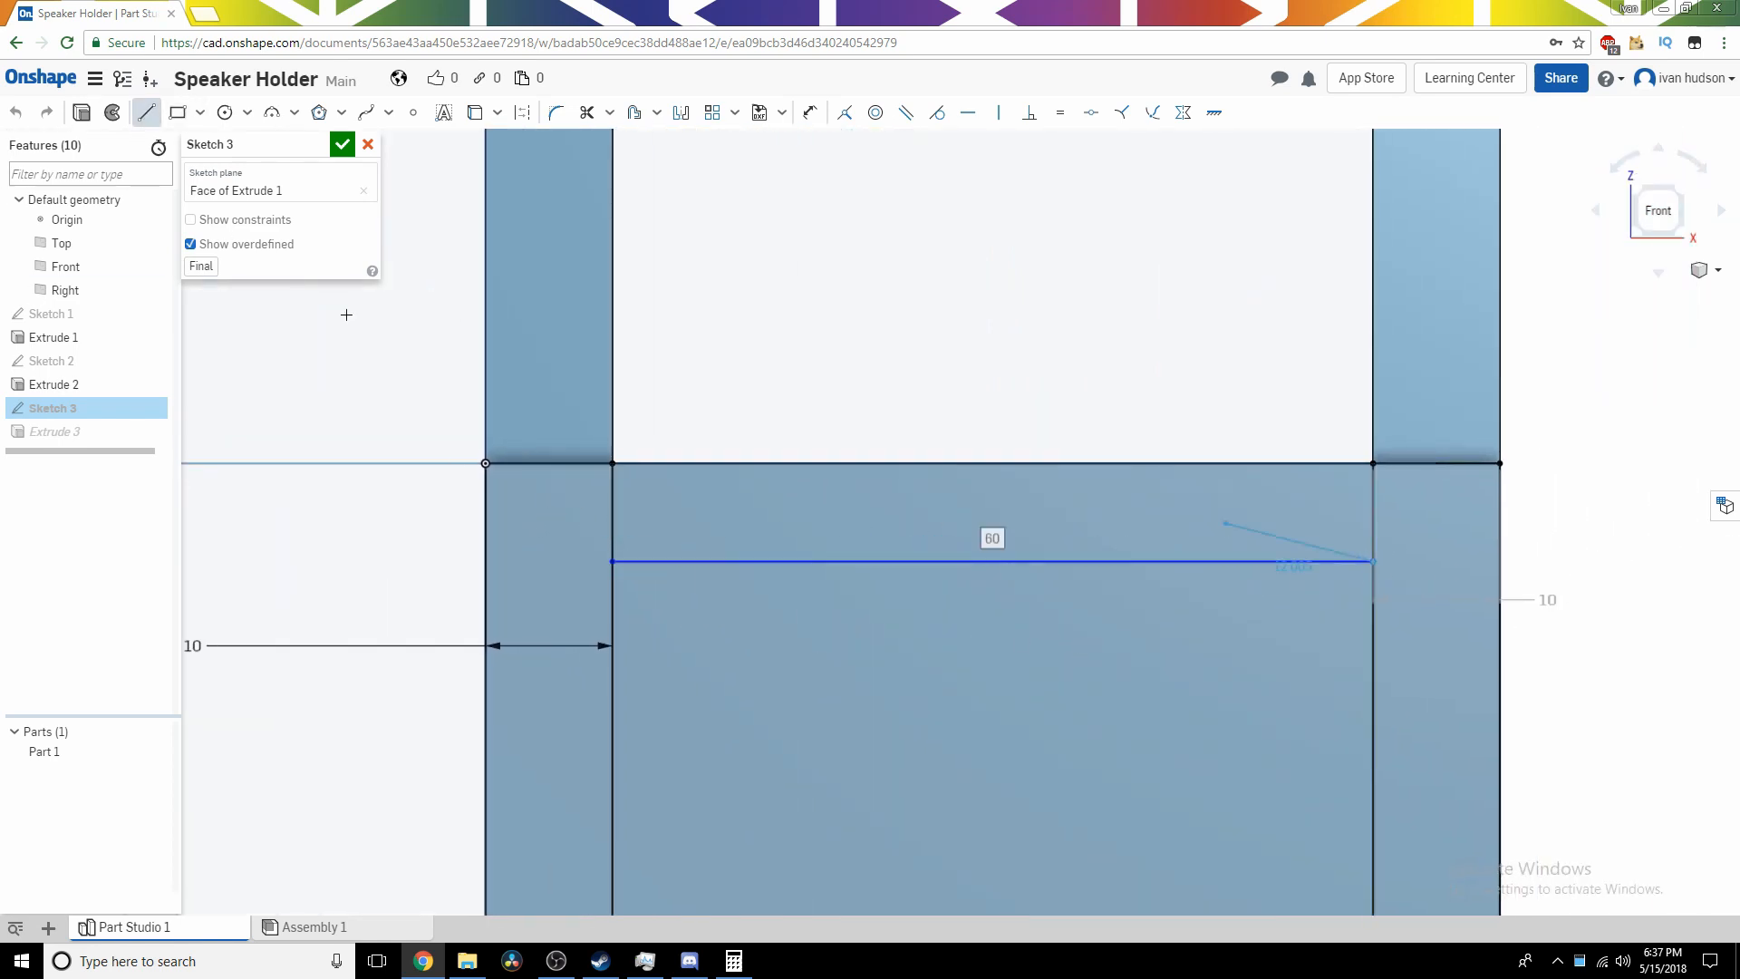
pyautogui.click(809, 113)
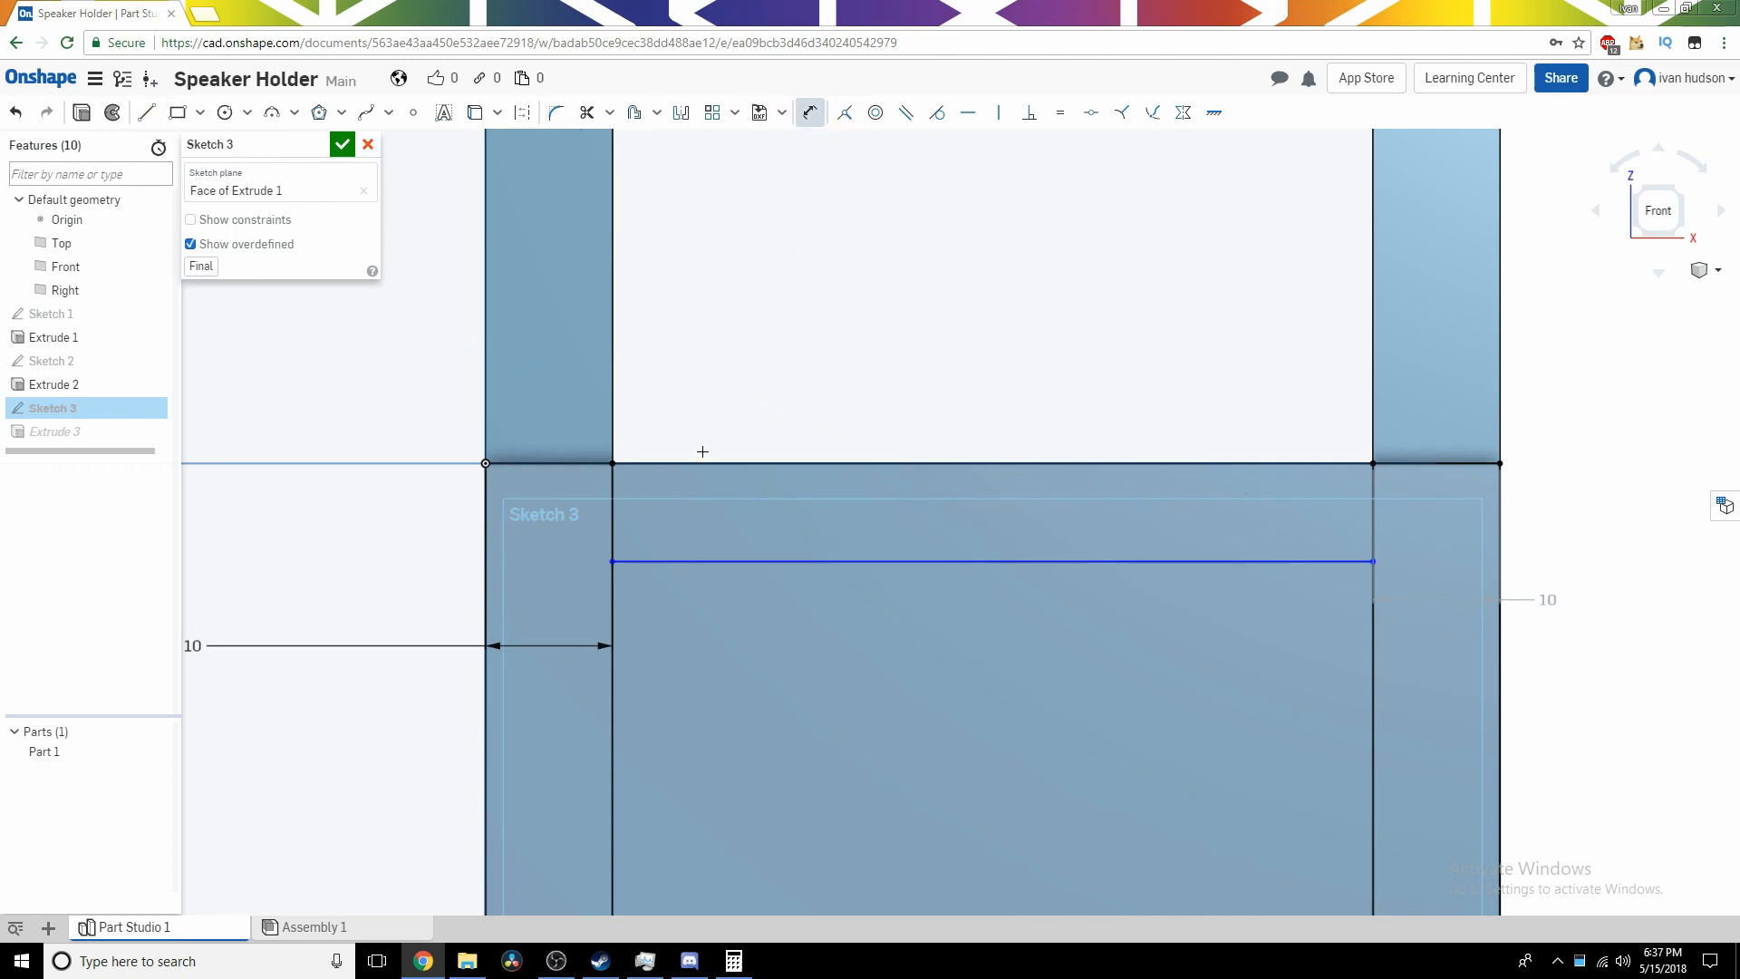
pyautogui.click(698, 561)
pyautogui.click(690, 553)
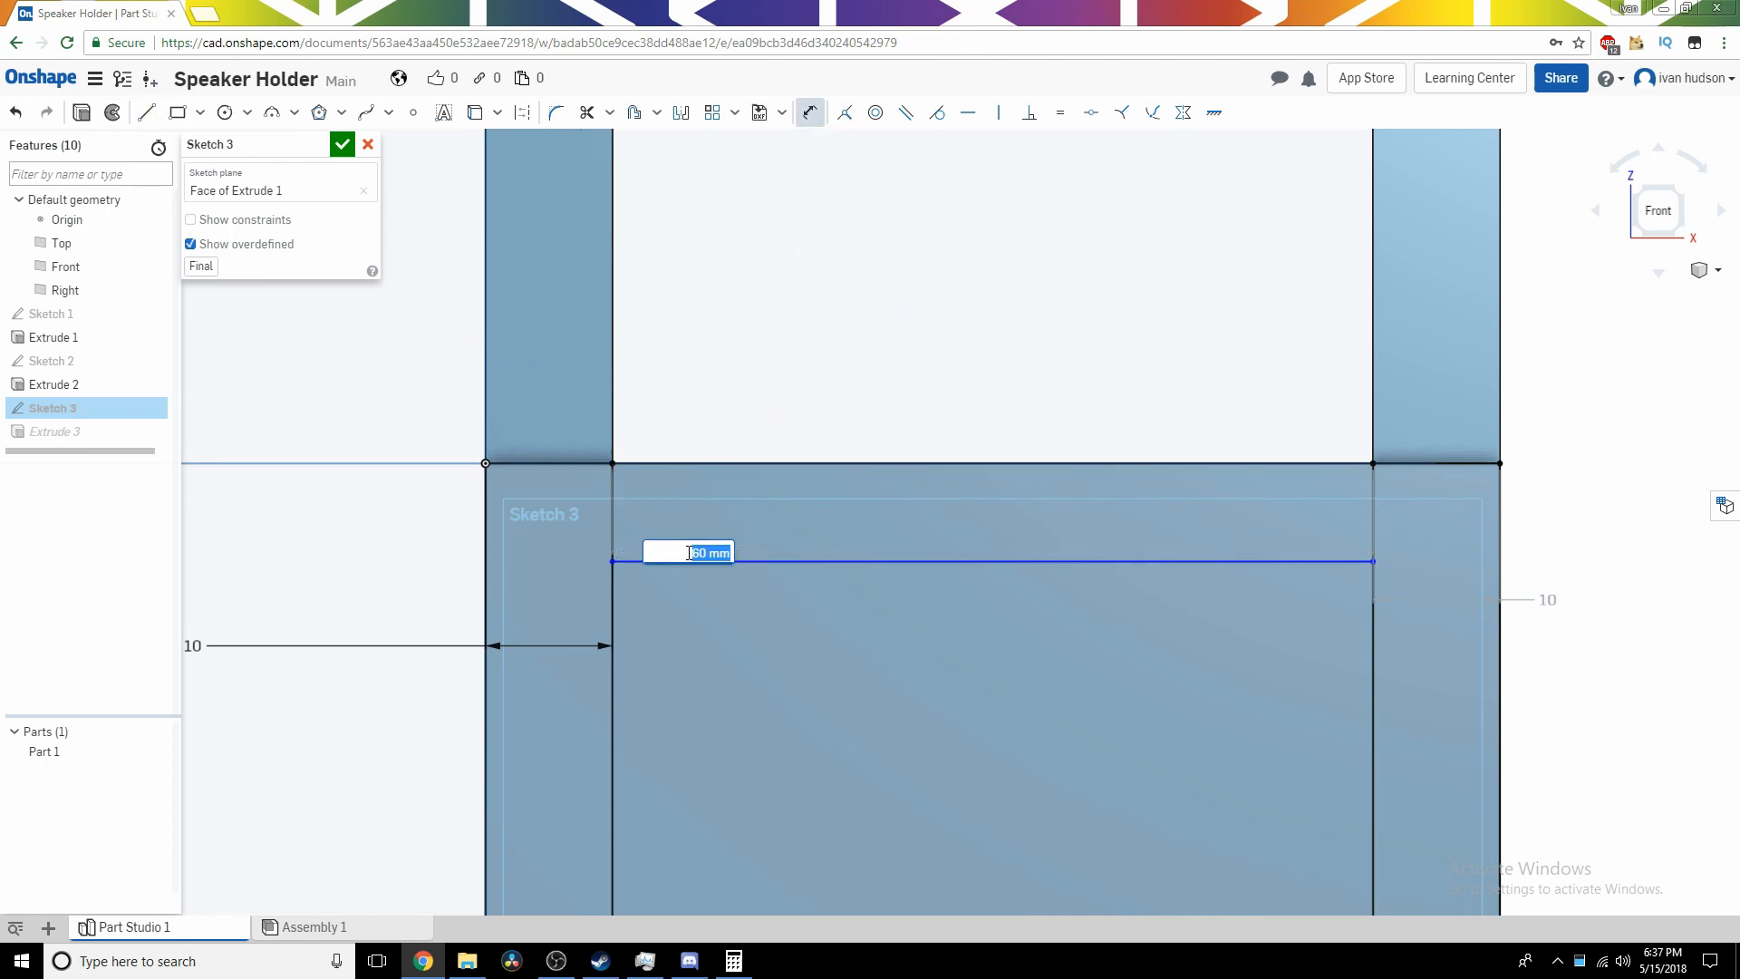
pyautogui.press('Escape')
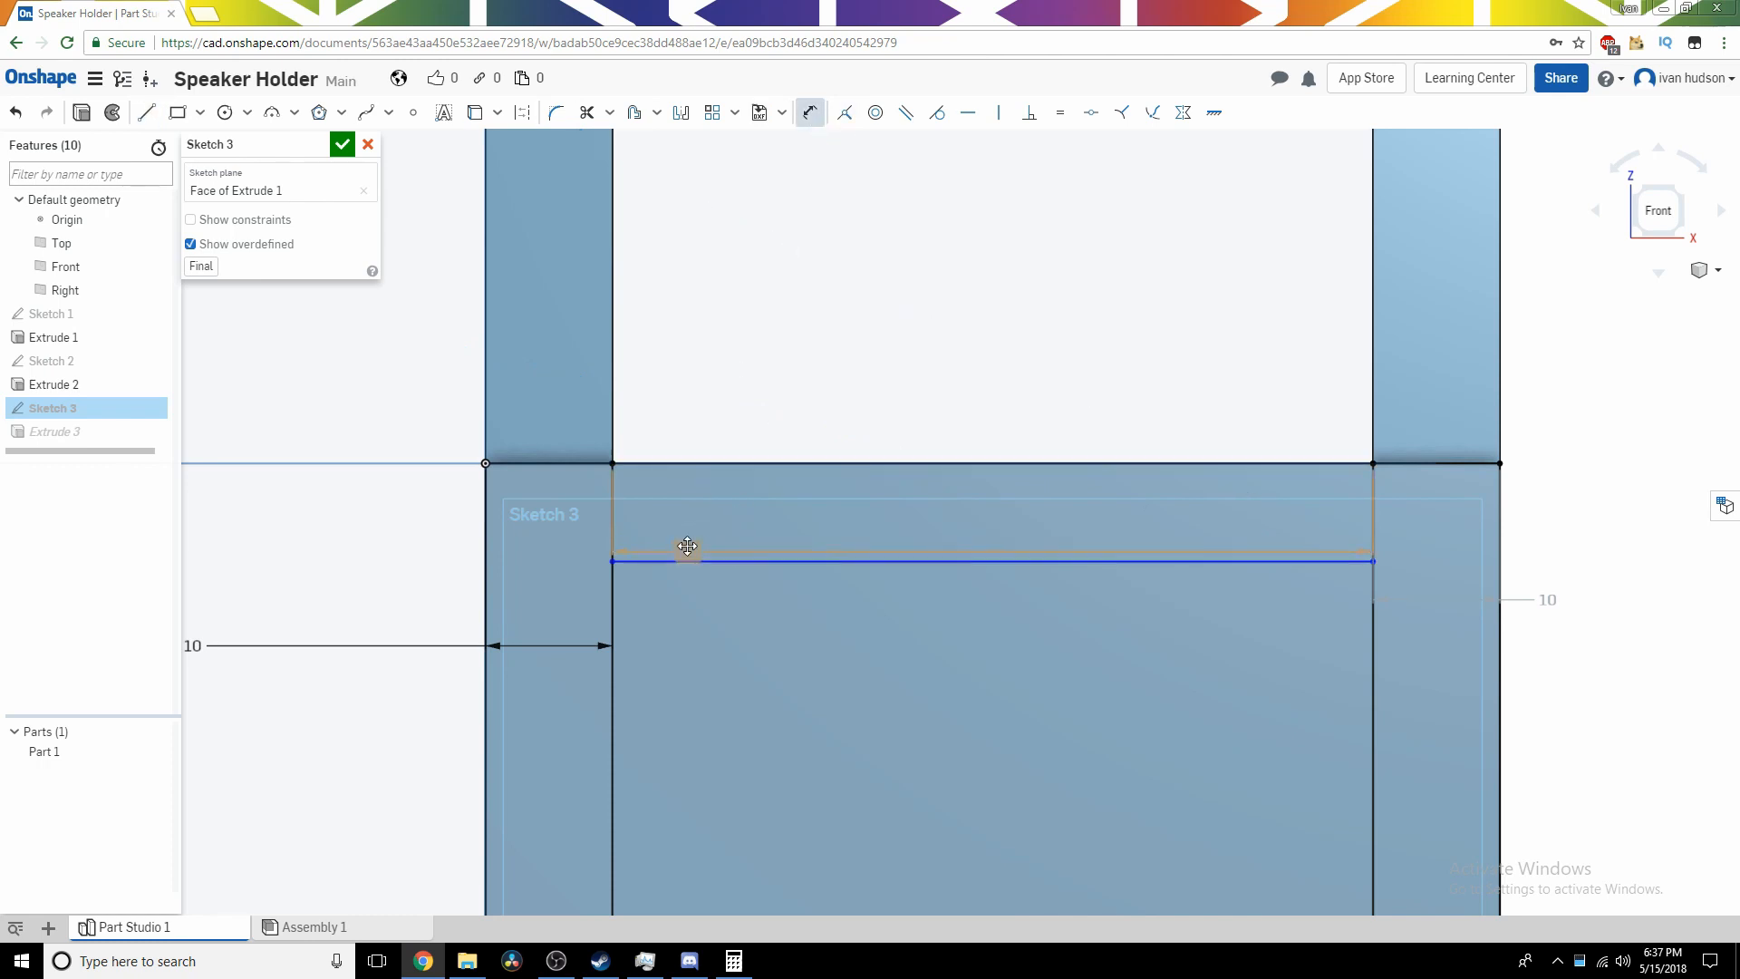
pyautogui.rightClick(687, 546)
pyautogui.click(717, 760)
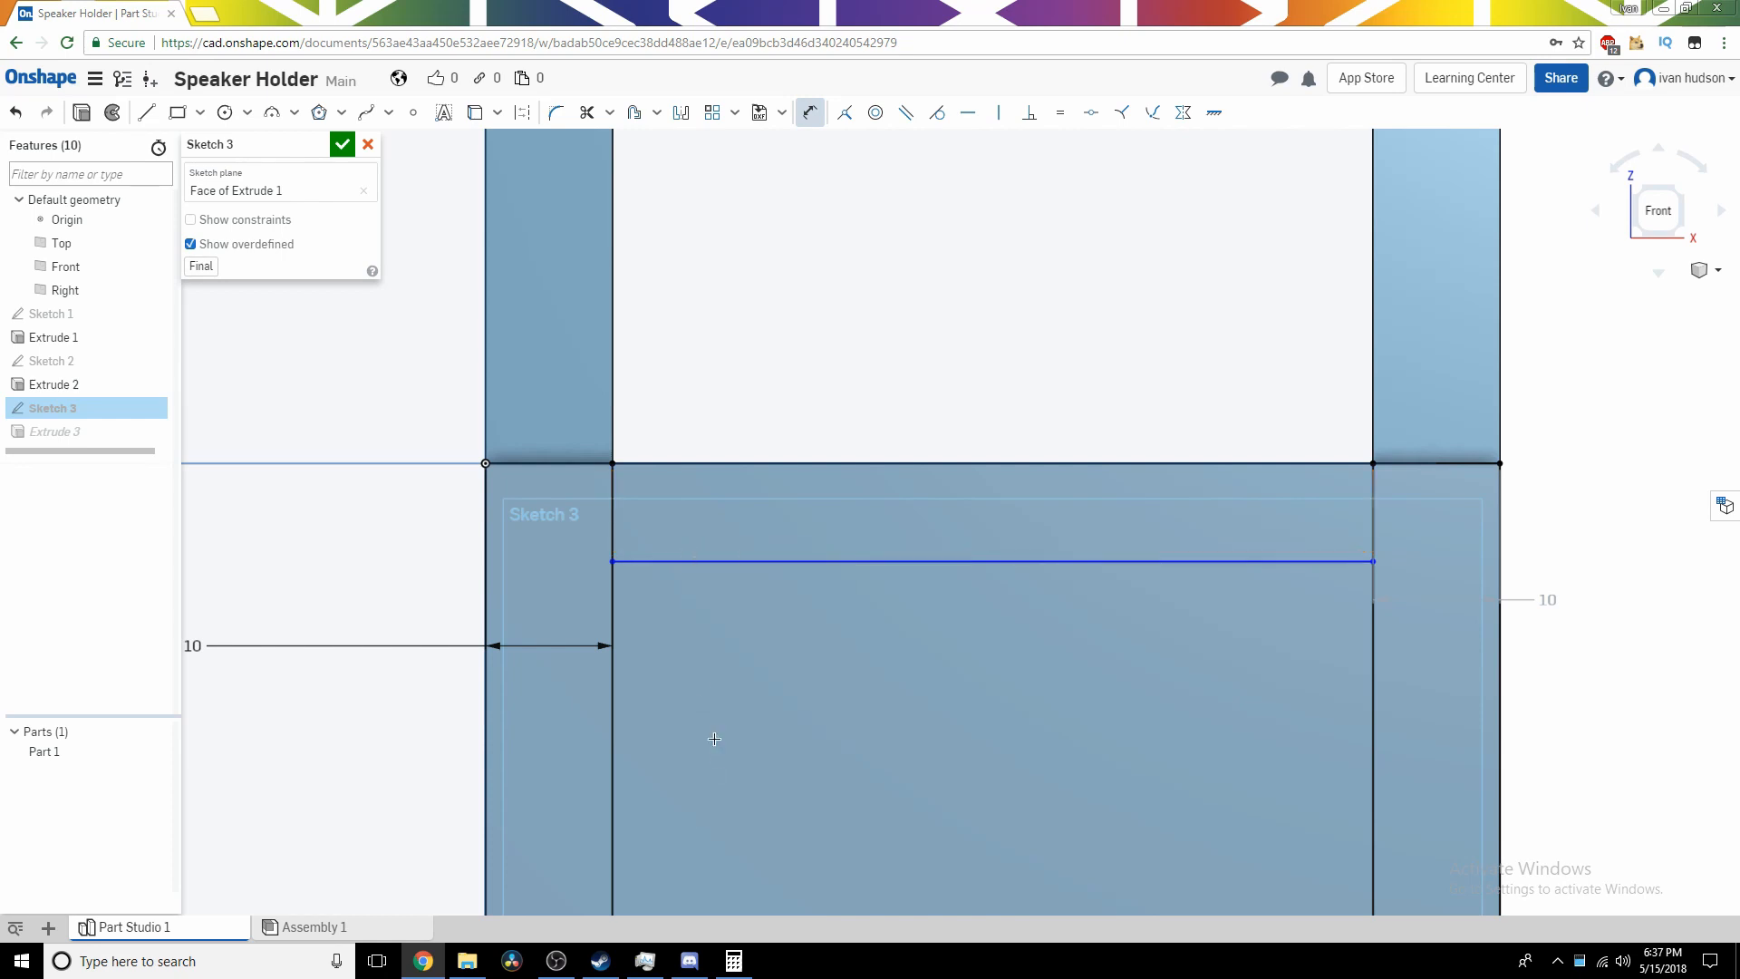
# Dimension the horizontal line 4 mm below the face's top edge and finish Sketch 3.
pyautogui.click(716, 465)
pyautogui.click(708, 561)
pyautogui.click(757, 502)
pyautogui.press('Return')
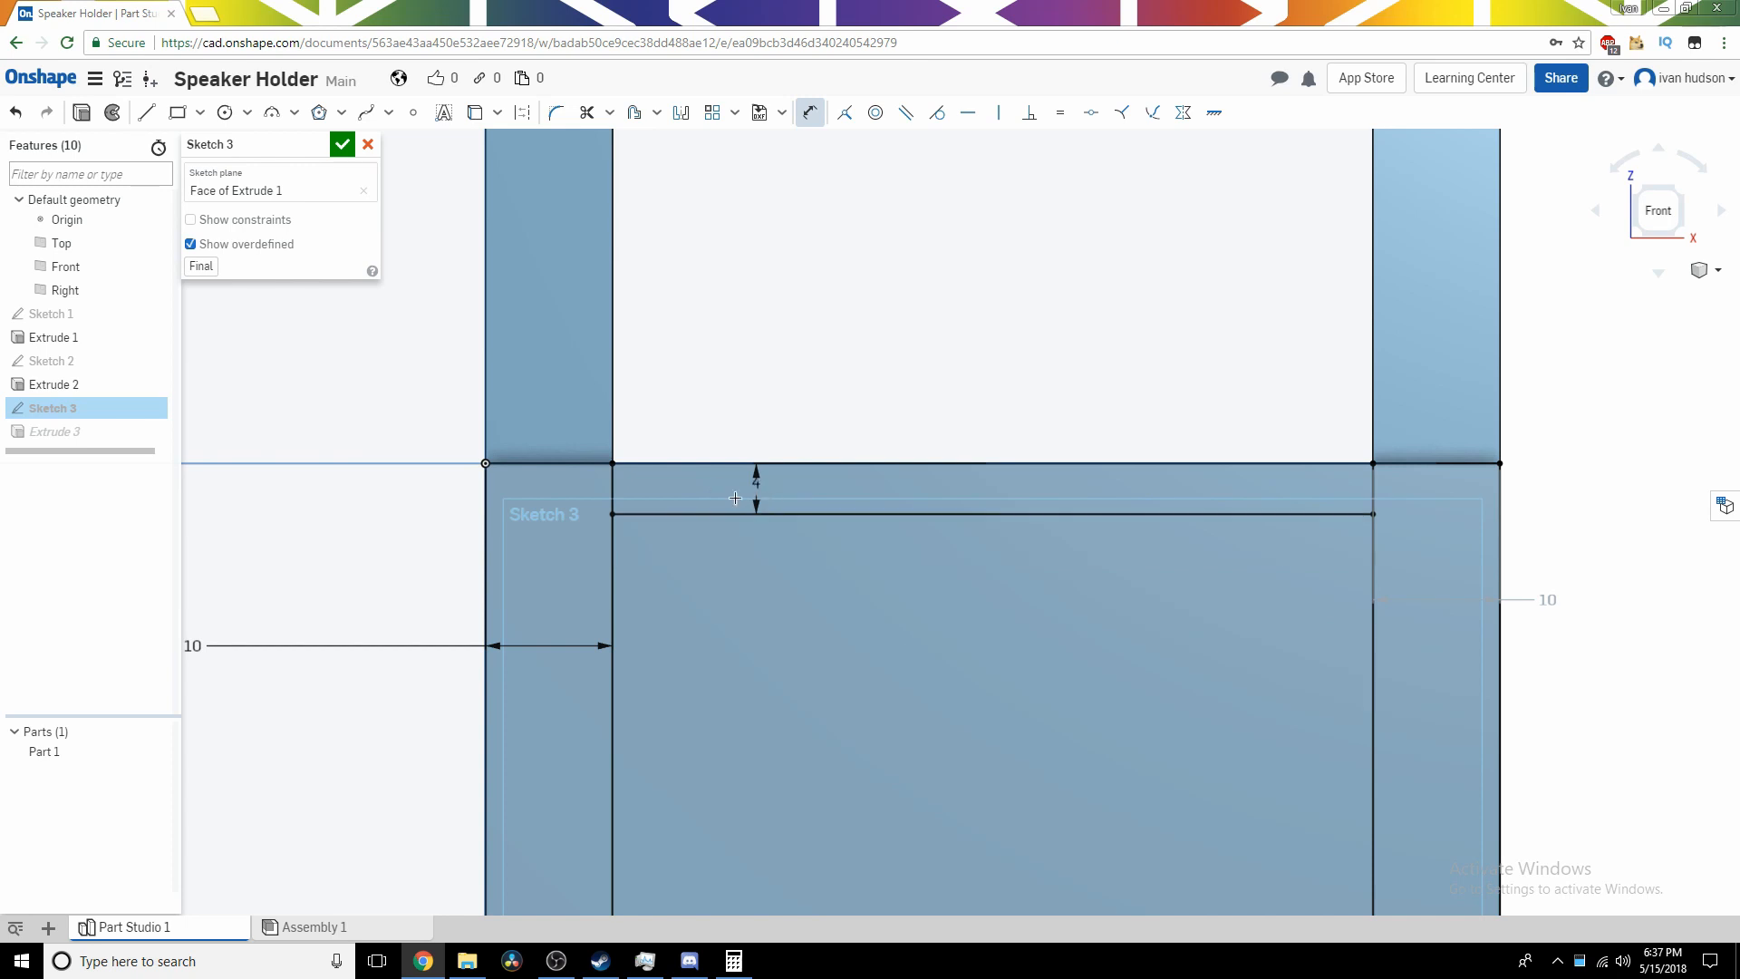
pyautogui.click(342, 144)
# Edit Extrude 3 to remove only the region below the 4 mm strip between the legs, keeping the horizontal plate.
pyautogui.moveTo(1380, 592); pyautogui.dragTo(1332, 605, button='right')
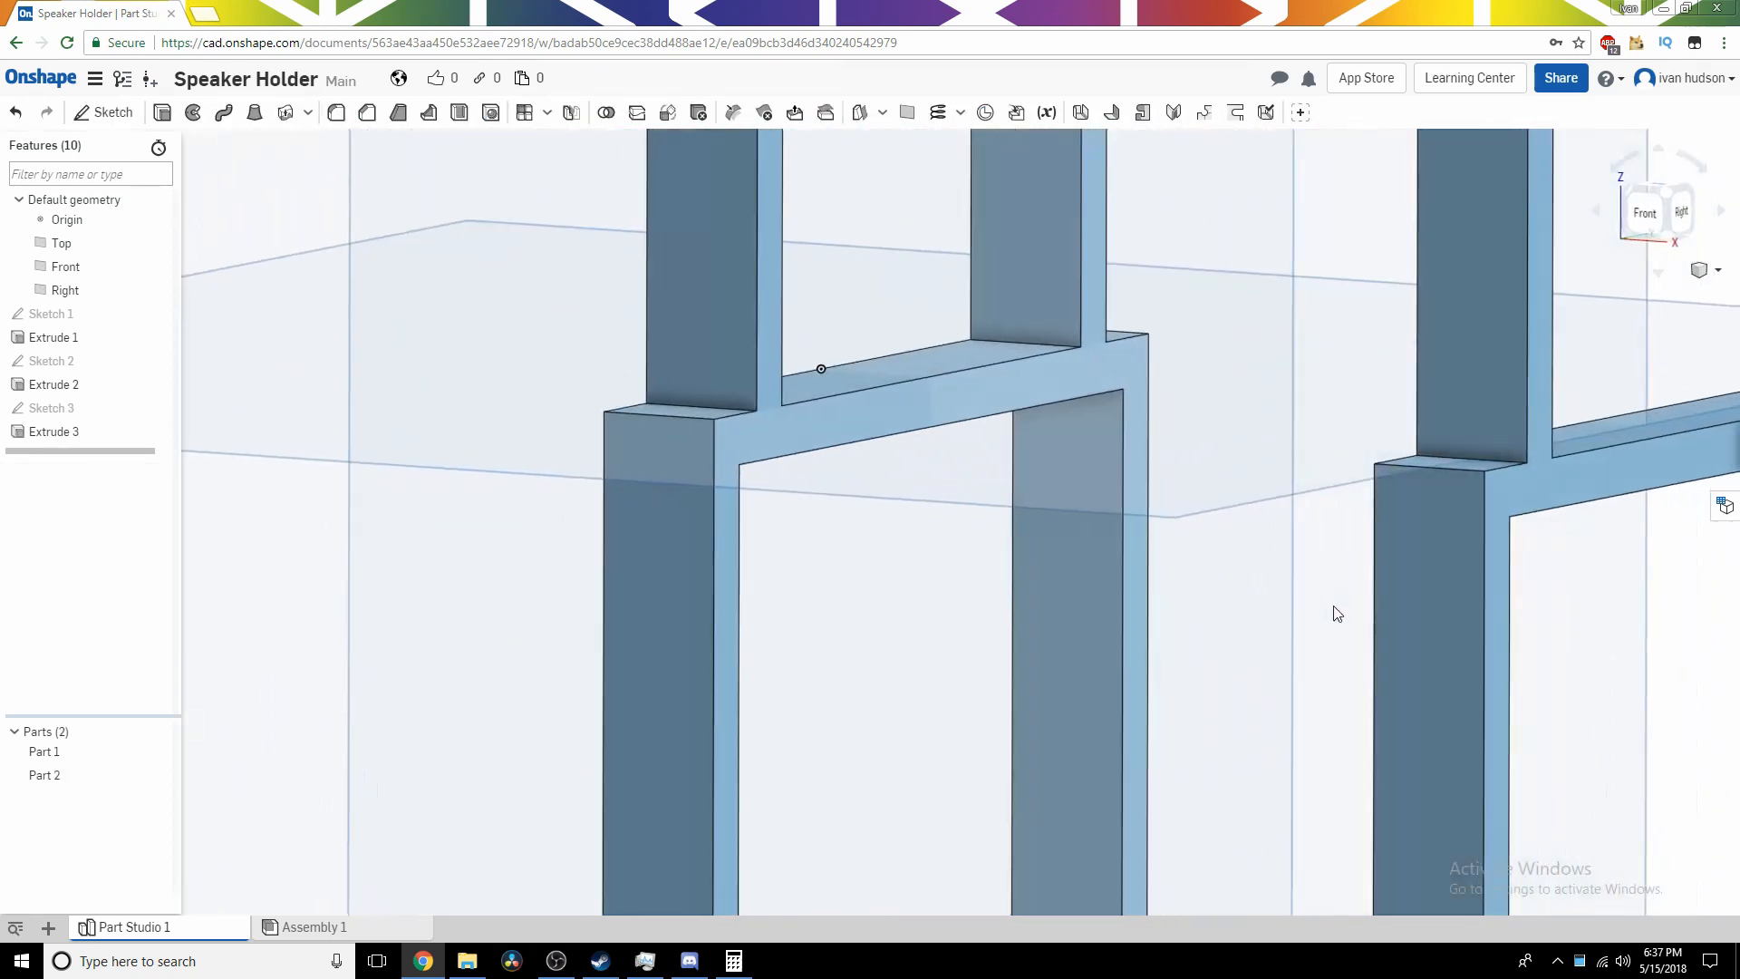
pyautogui.click(105, 113)
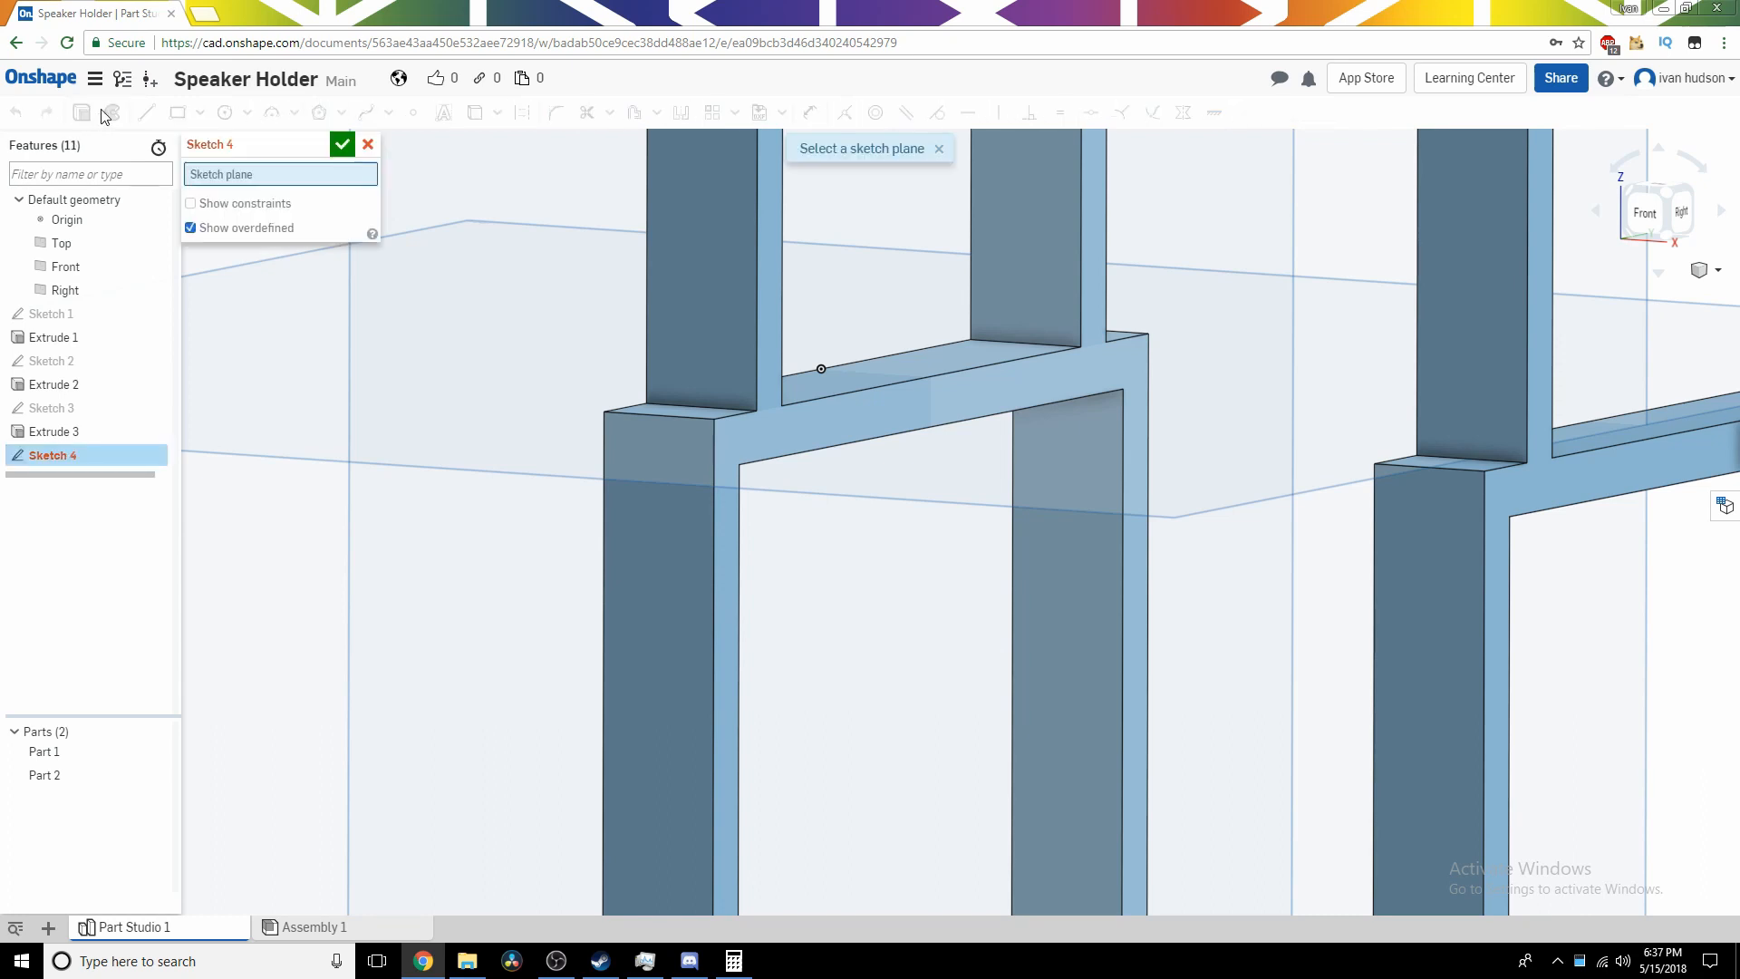
pyautogui.click(367, 145)
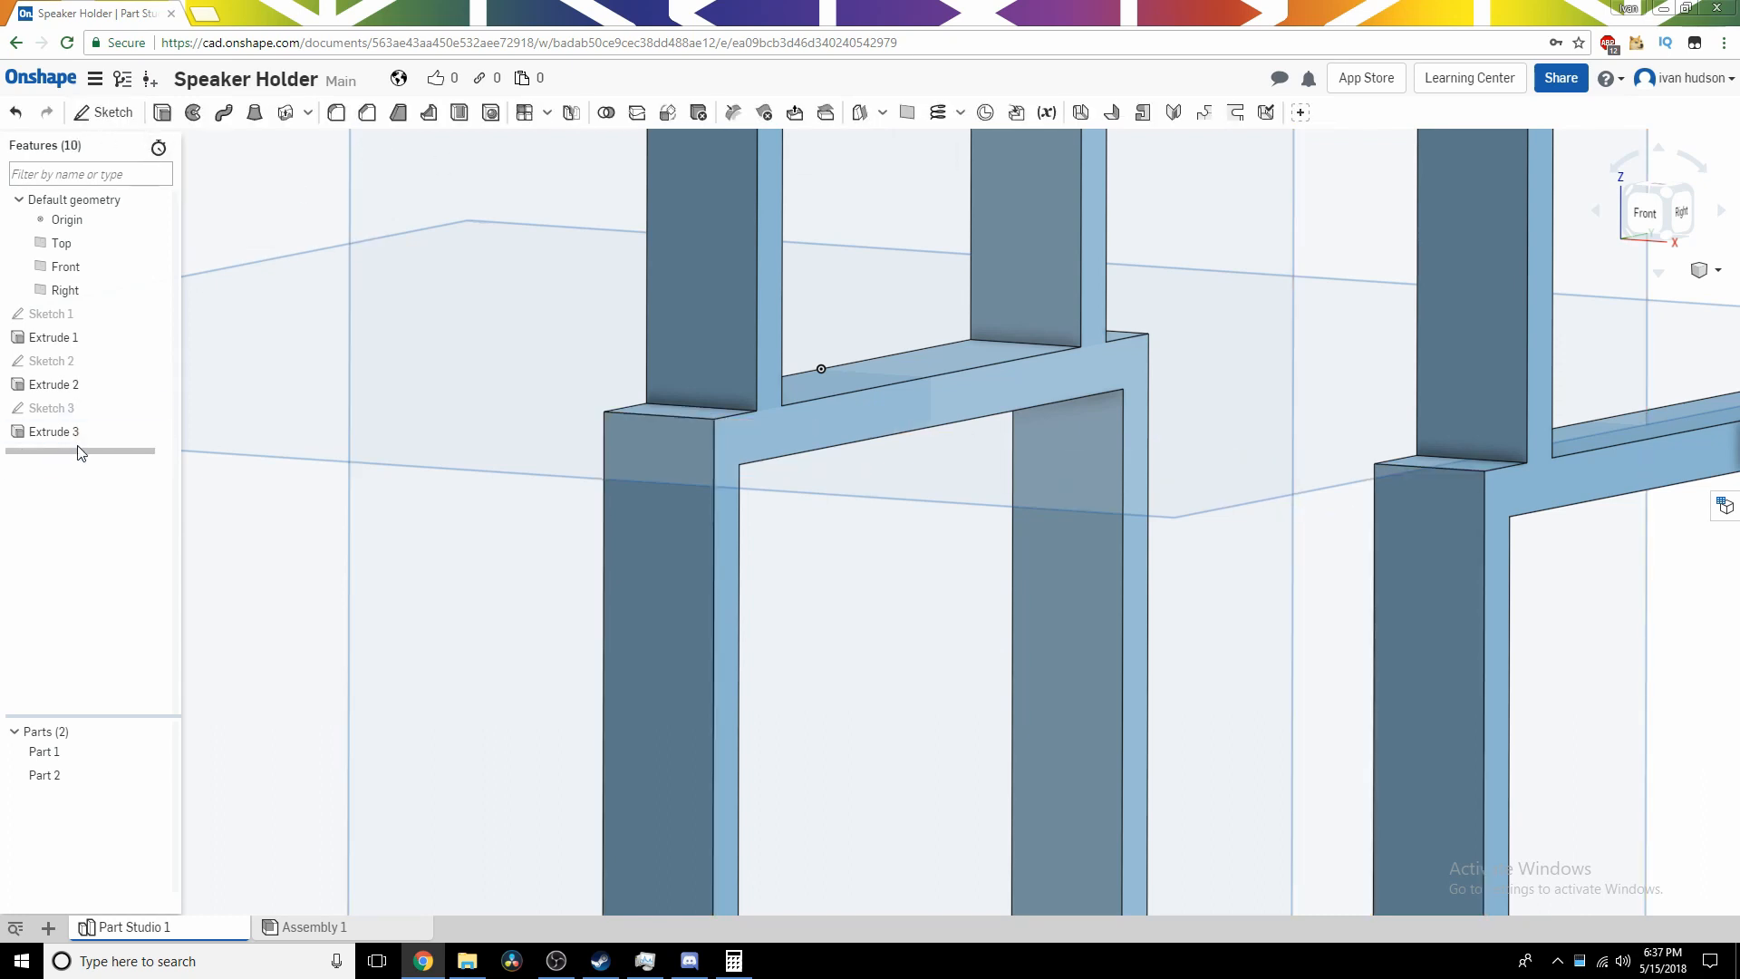
pyautogui.doubleClick(80, 426)
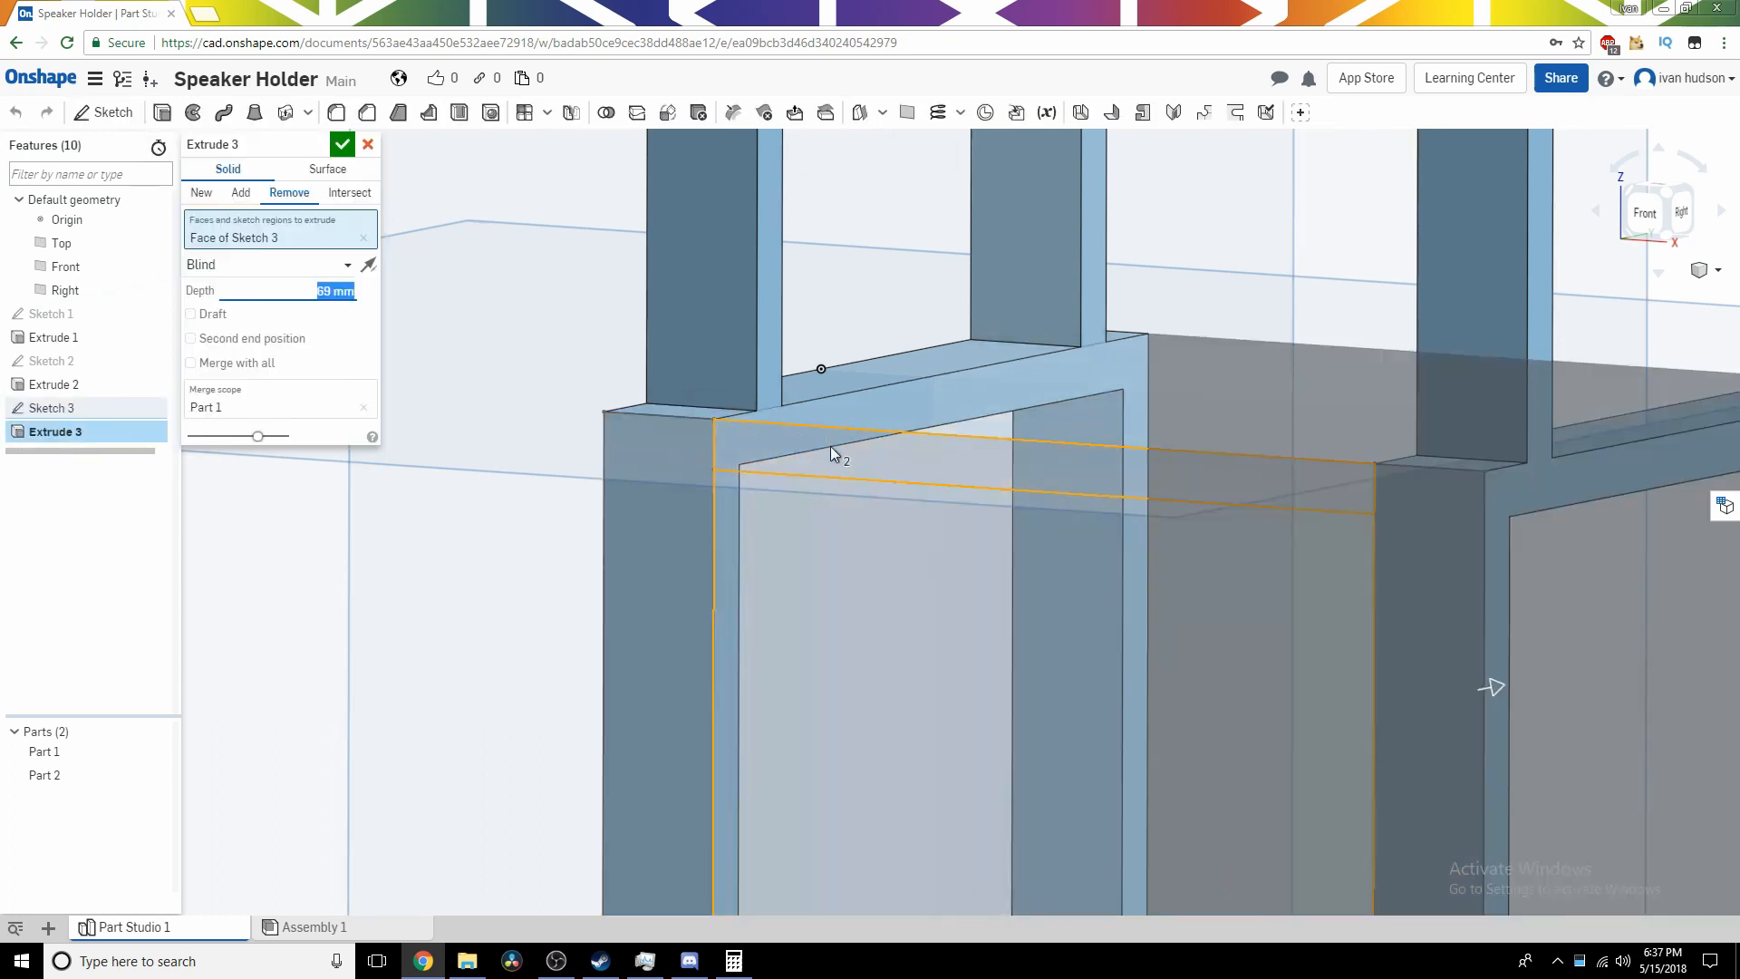
pyautogui.click(340, 145)
# Examine the holder's posts, legs and horizontal plate from several angles and in the front view.
pyautogui.moveTo(705, 469); pyautogui.dragTo(818, 518, button='right')
pyautogui.scroll(-5, 807, 460)
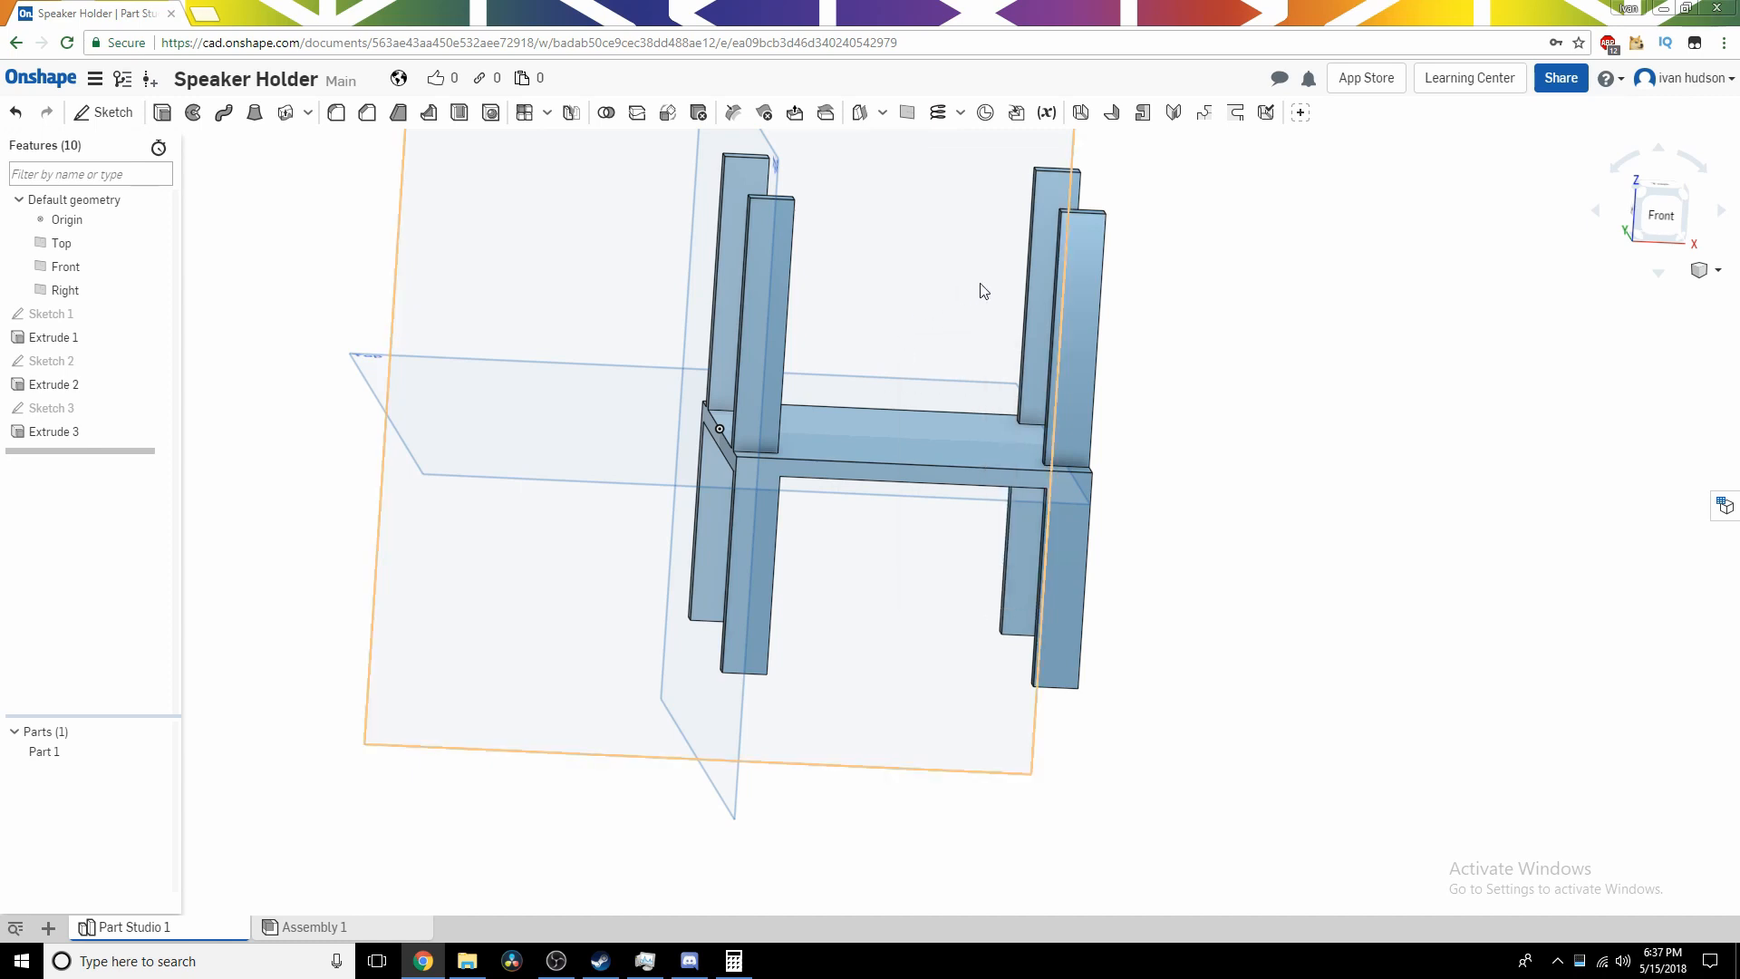
pyautogui.moveTo(813, 361); pyautogui.dragTo(786, 339, button='right')
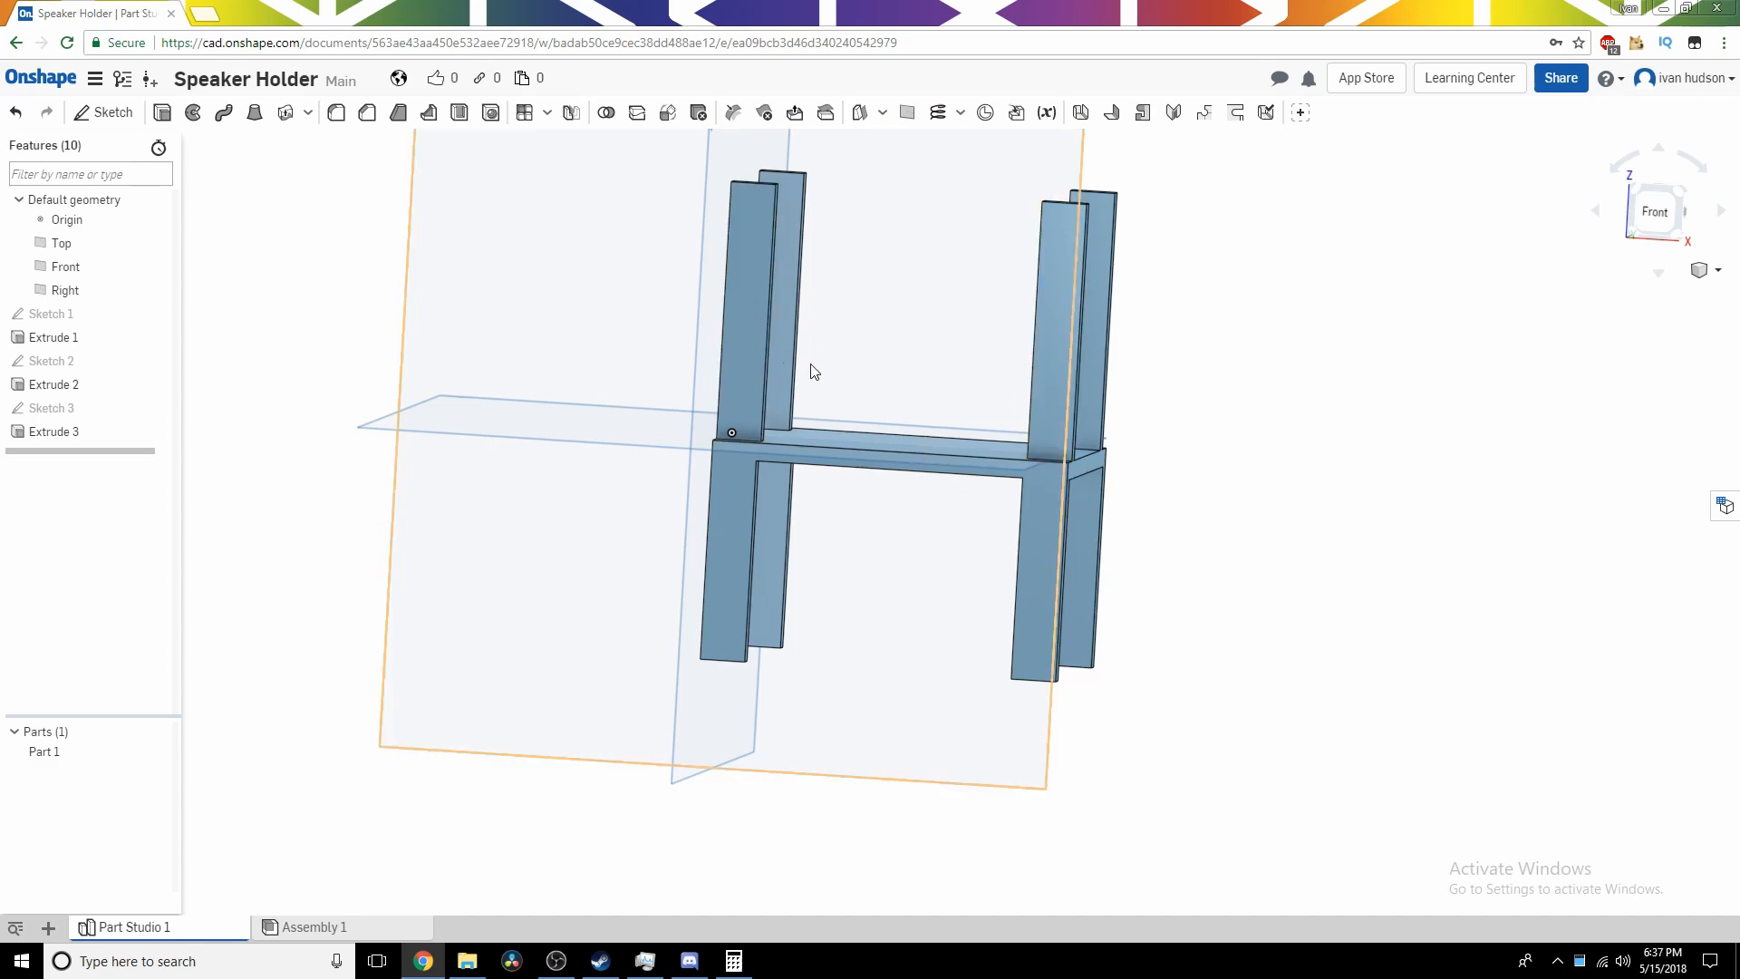
pyautogui.moveTo(1123, 405); pyautogui.dragTo(704, 400, button='right')
pyautogui.moveTo(607, 286); pyautogui.dragTo(605, 707, button='right')
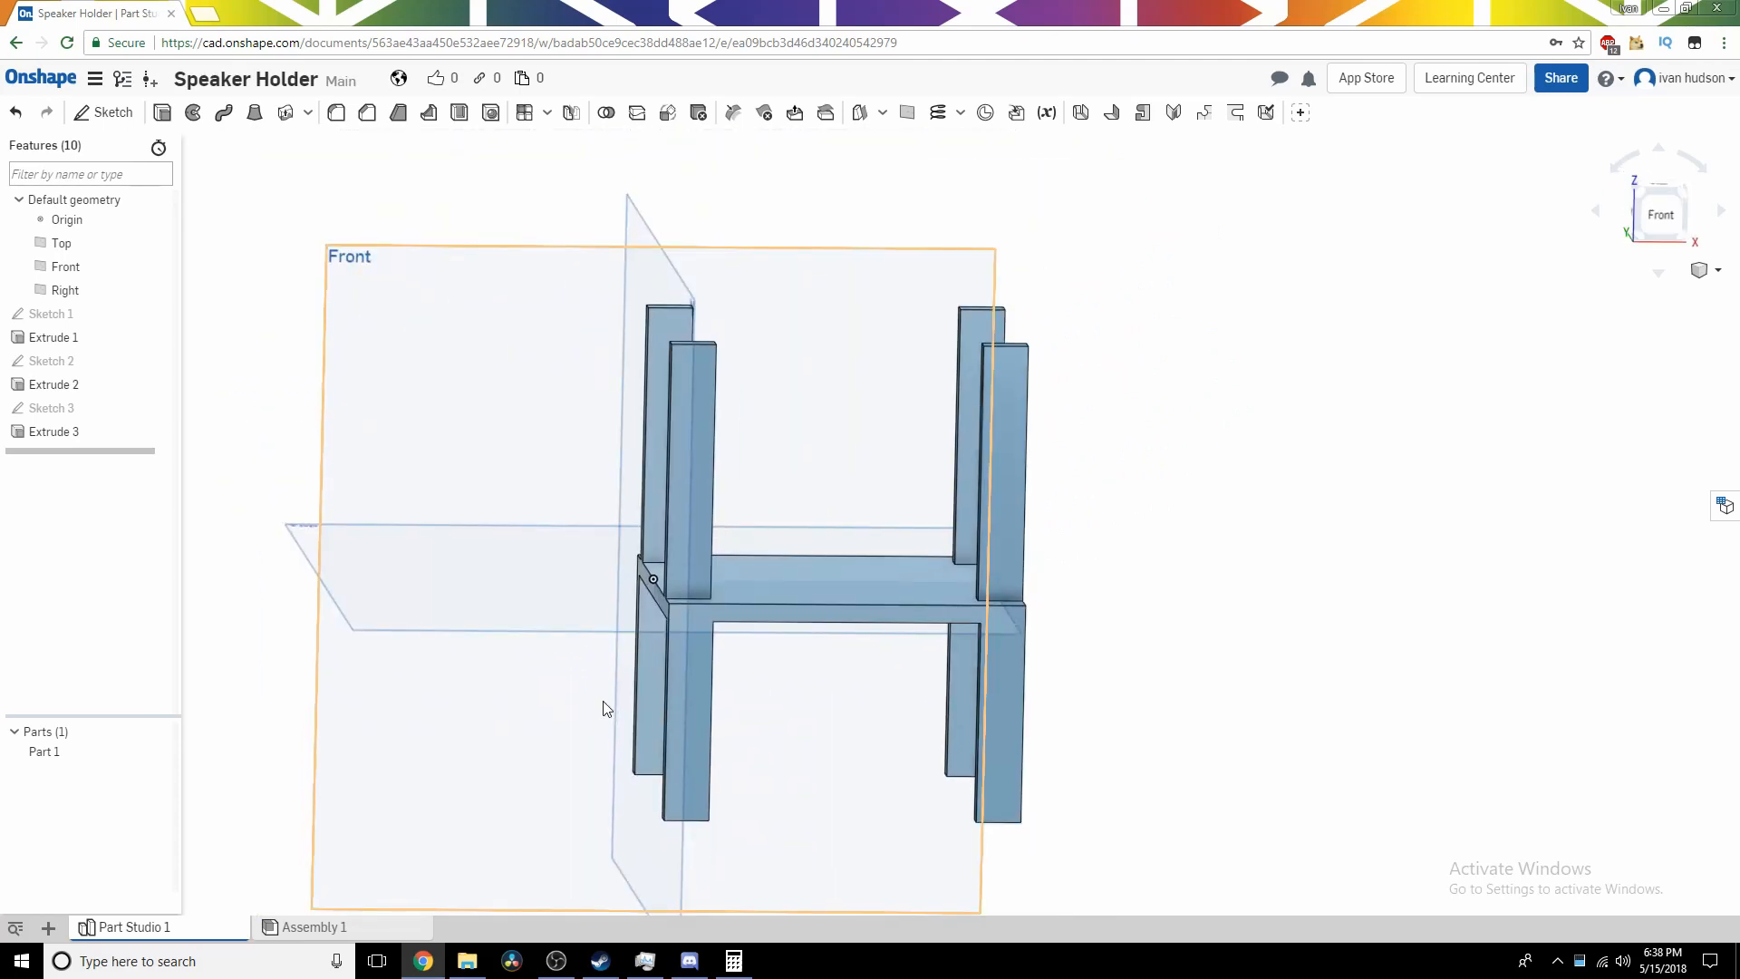
pyautogui.moveTo(605, 707)
pyautogui.mouseDown(button='right')
pyautogui.moveTo(590, 684)
pyautogui.moveTo(609, 697)
pyautogui.mouseUp(button='right')
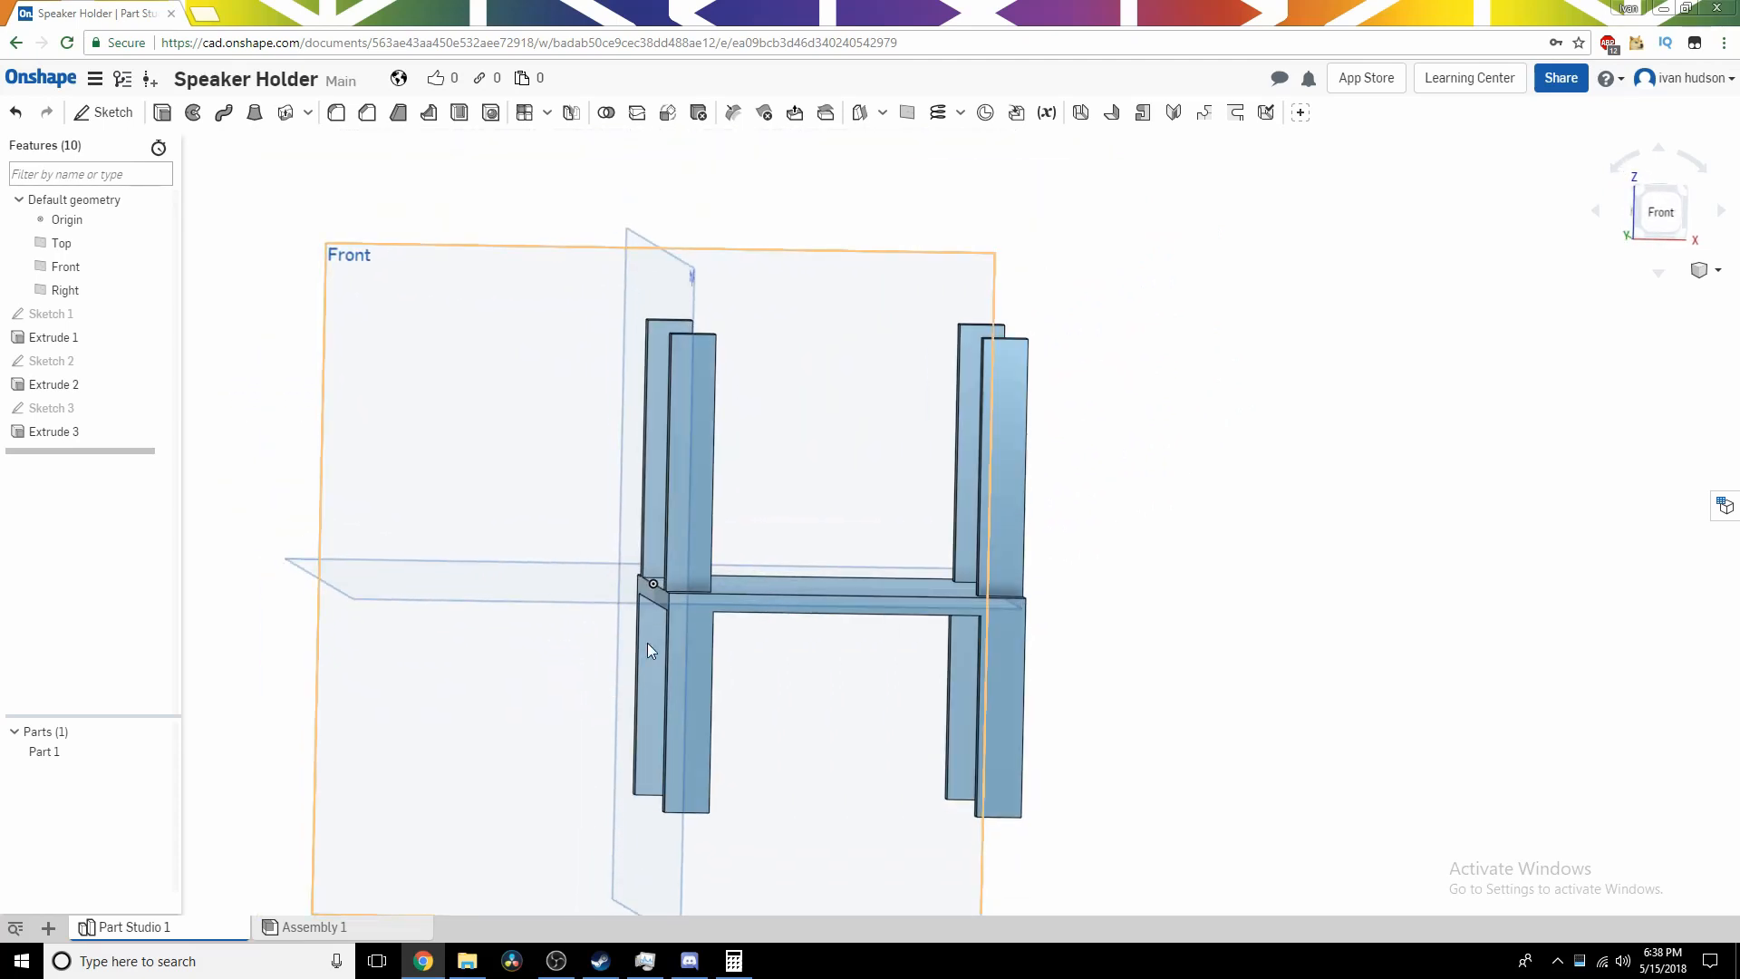
pyautogui.click(1655, 221)
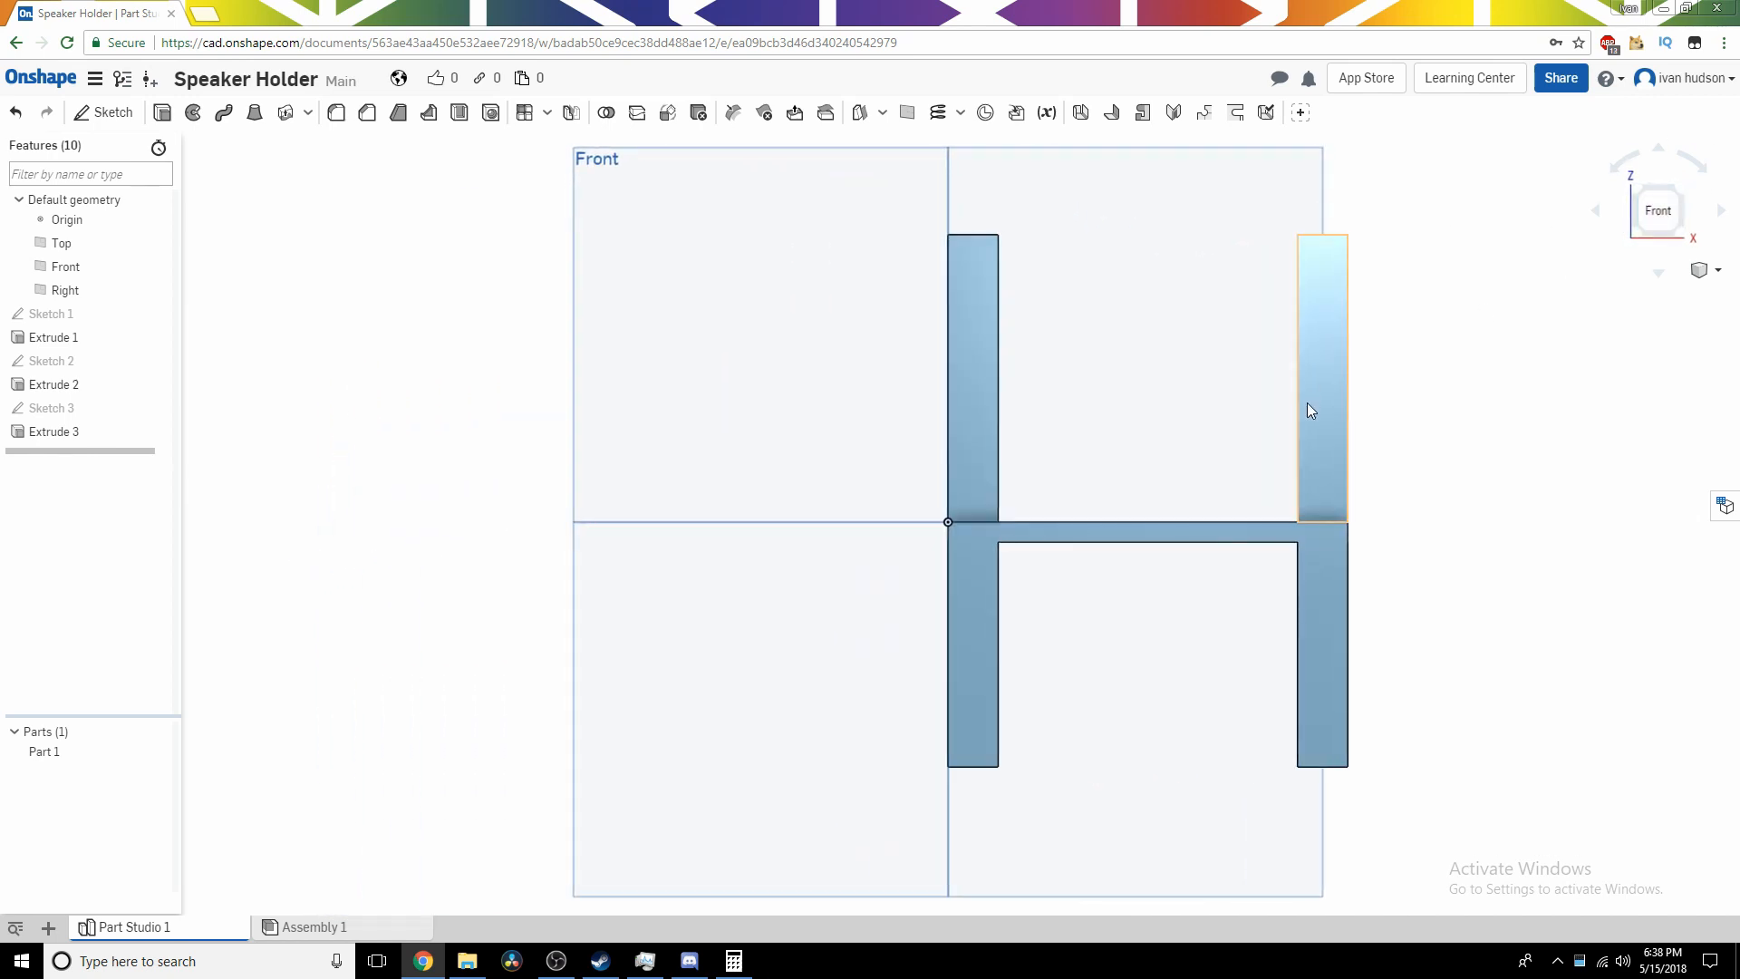
pyautogui.scroll(5, 730, 552)
pyautogui.scroll(-5, 812, 548)
pyautogui.scroll(3, 813, 548)
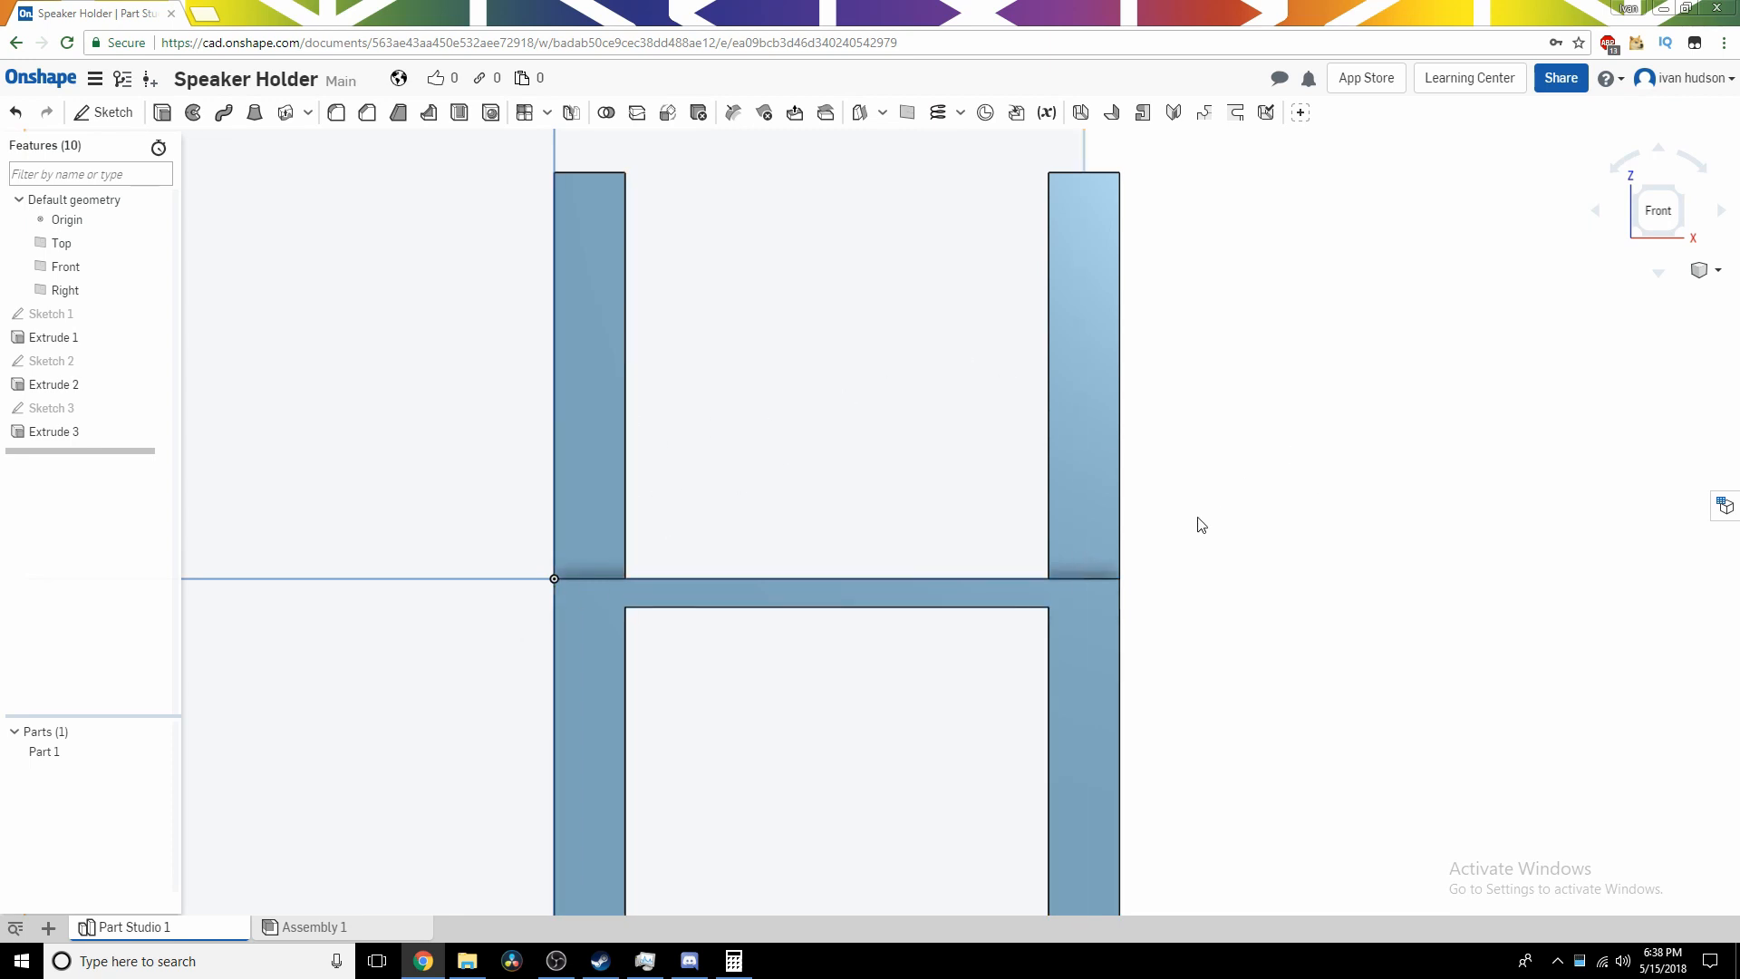
pyautogui.moveTo(1207, 525); pyautogui.dragTo(1262, 404, button='right')
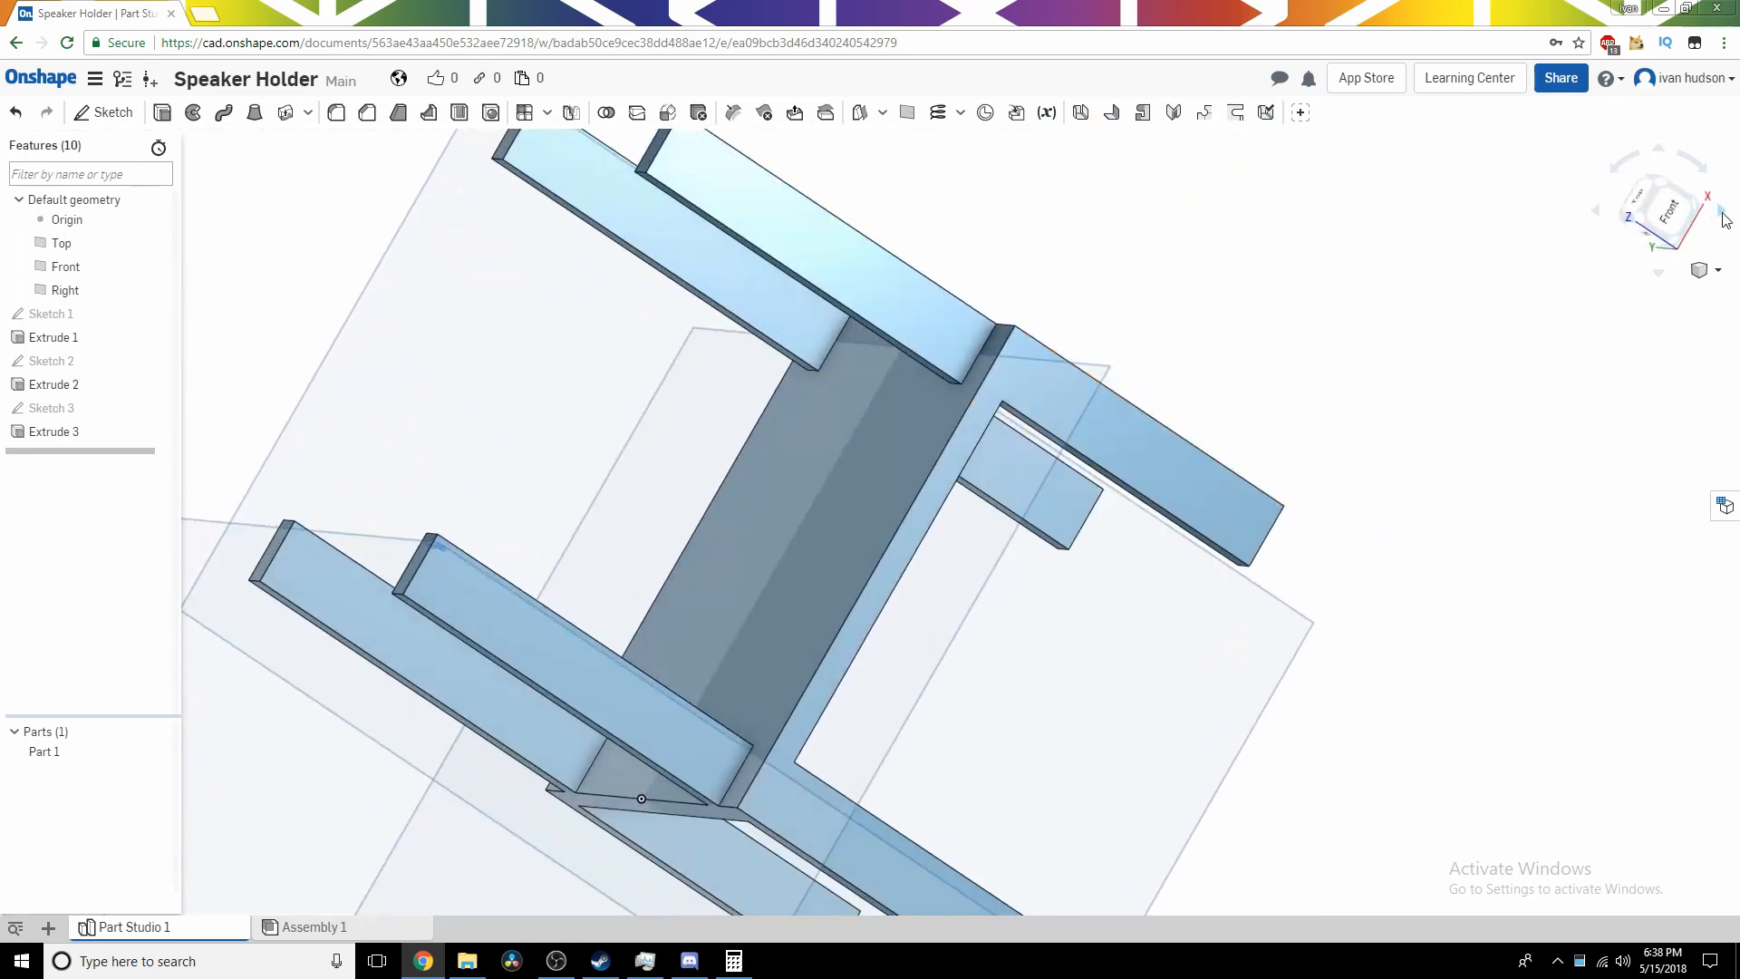
pyautogui.hotkey('shift', '1')
pyautogui.scroll(1, 1165, 457)
pyautogui.moveTo(1146, 482); pyautogui.dragTo(943, 494, button='middle')
pyautogui.scroll(-1, 960, 500)
pyautogui.scroll(2, 943, 497)
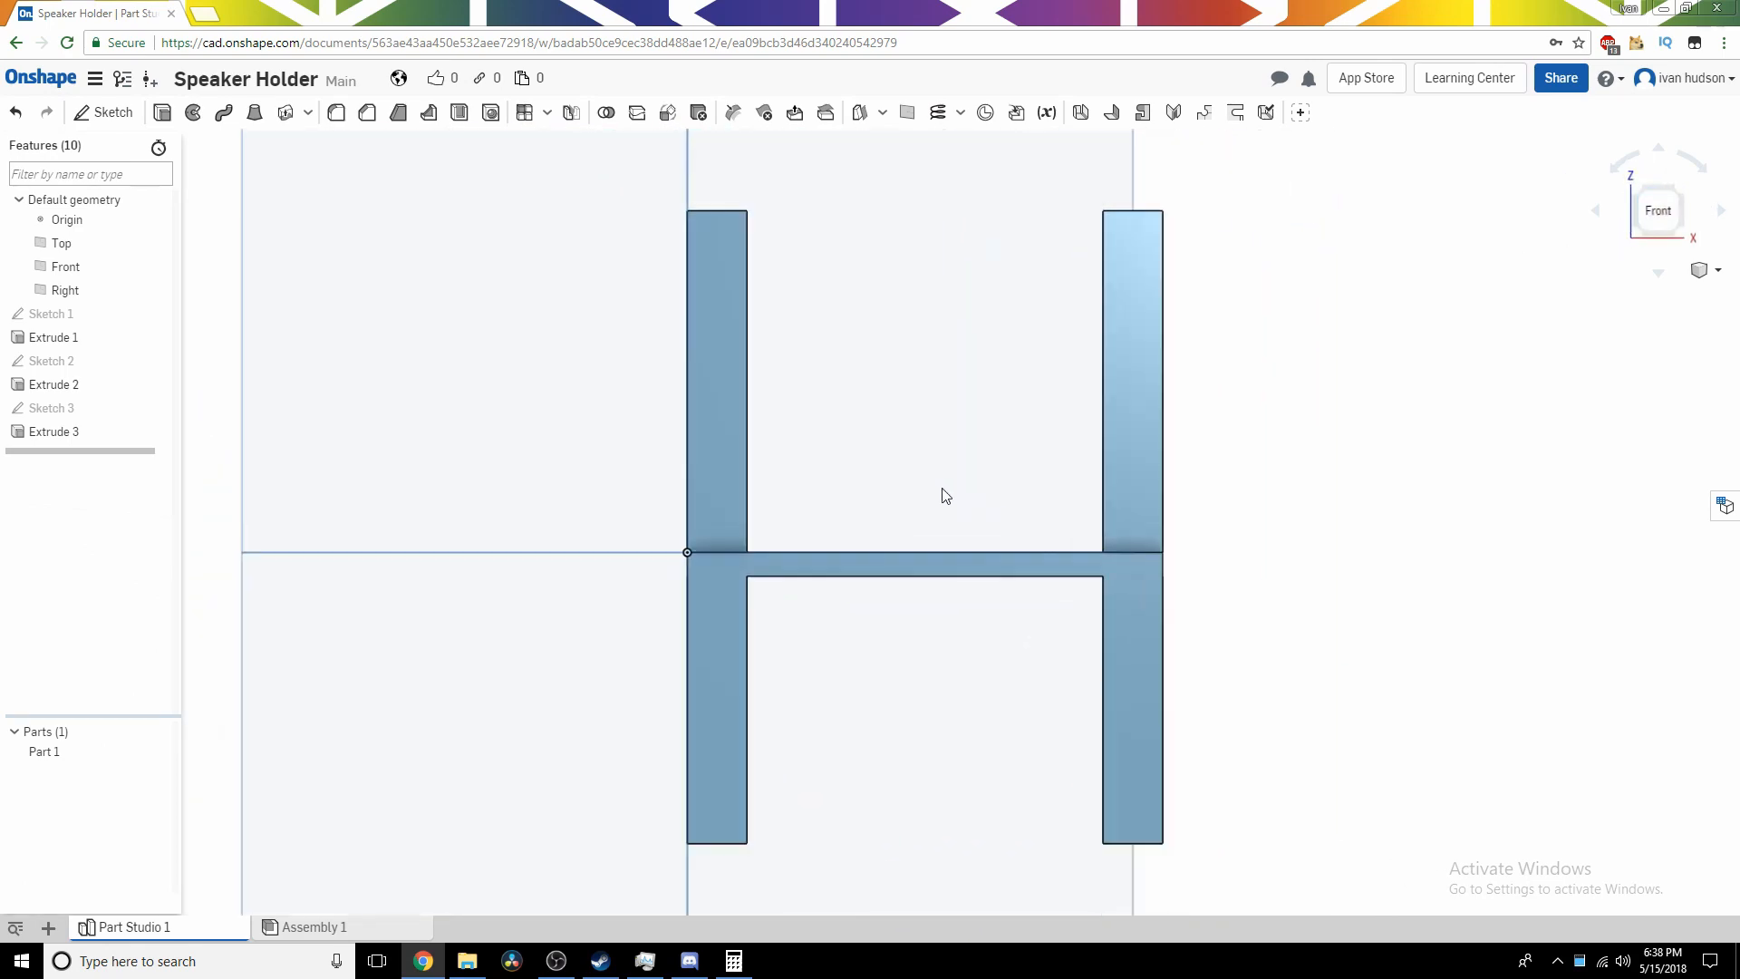
pyautogui.scroll(-1, 942, 505)
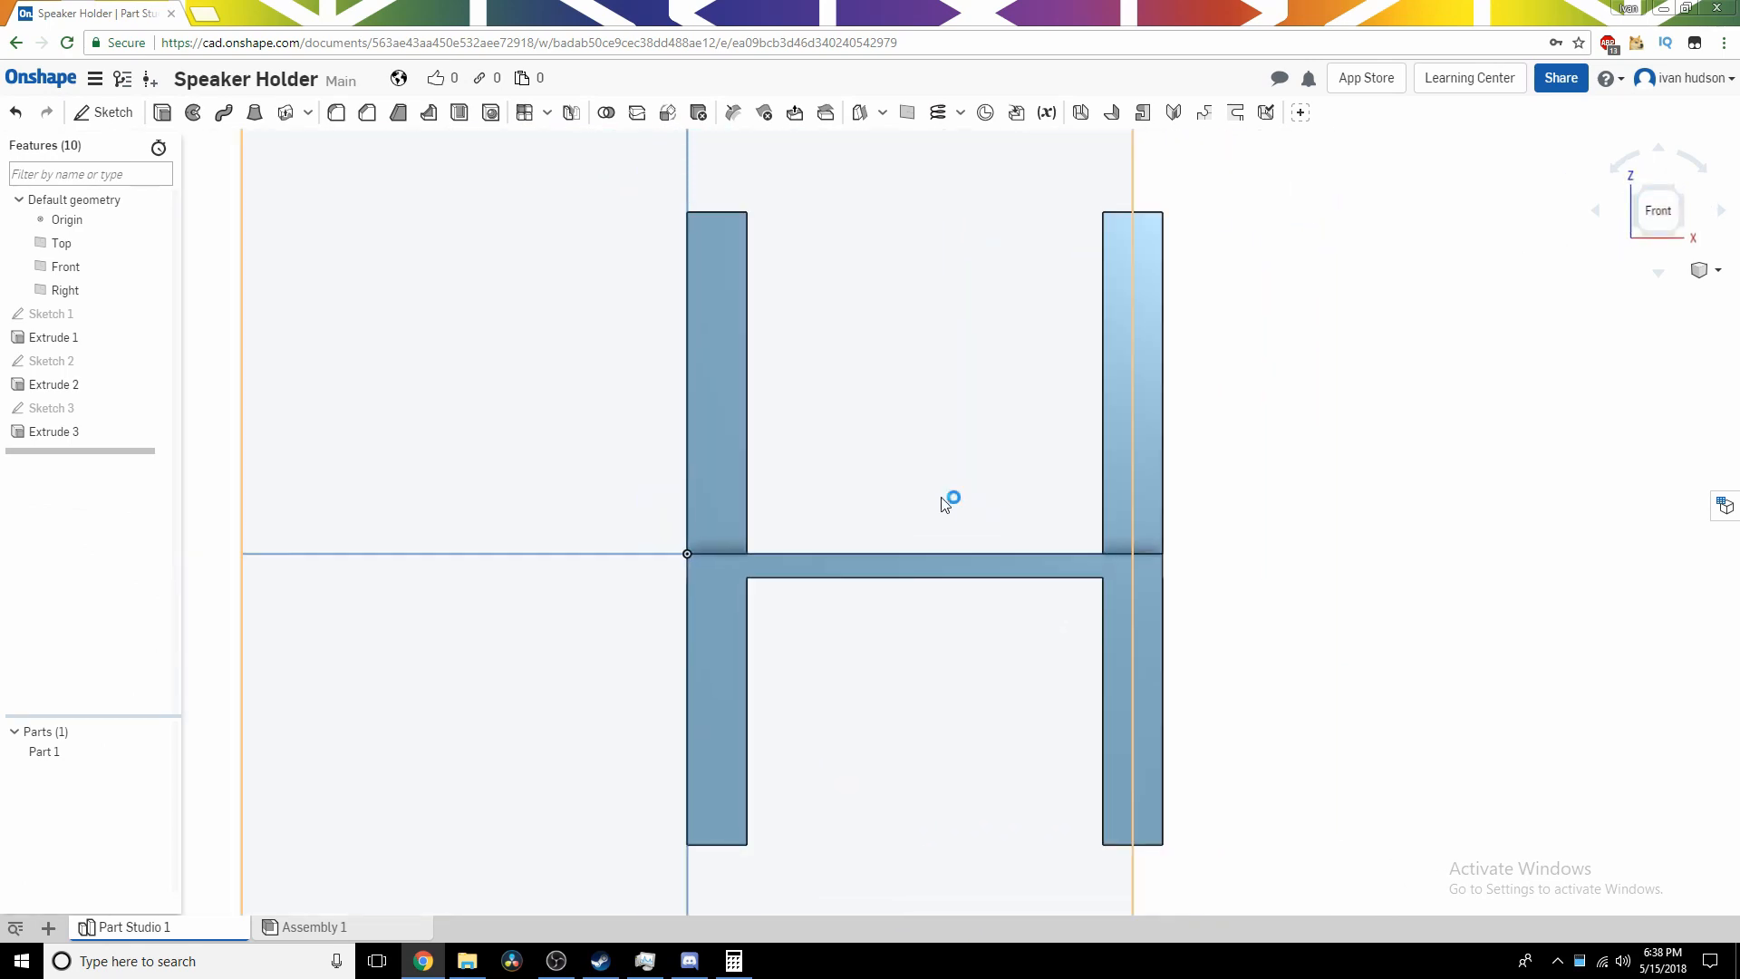